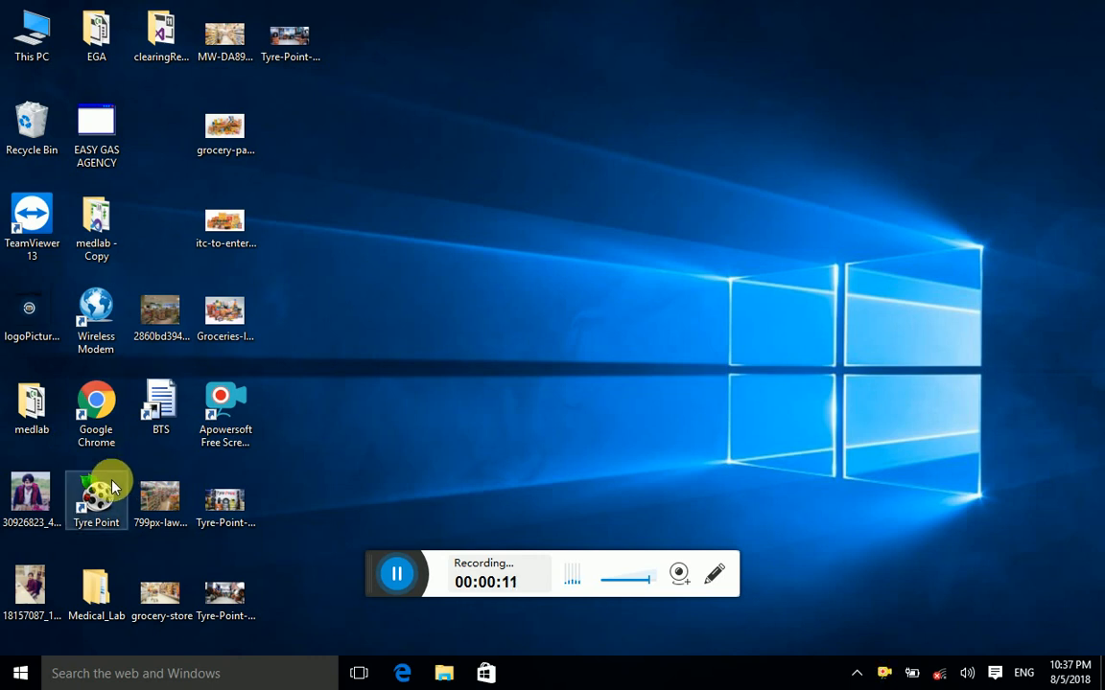
# Step: Launch Tyre Point and log in with user name admin and the administrator password
pyautogui.doubleClick(98, 476)
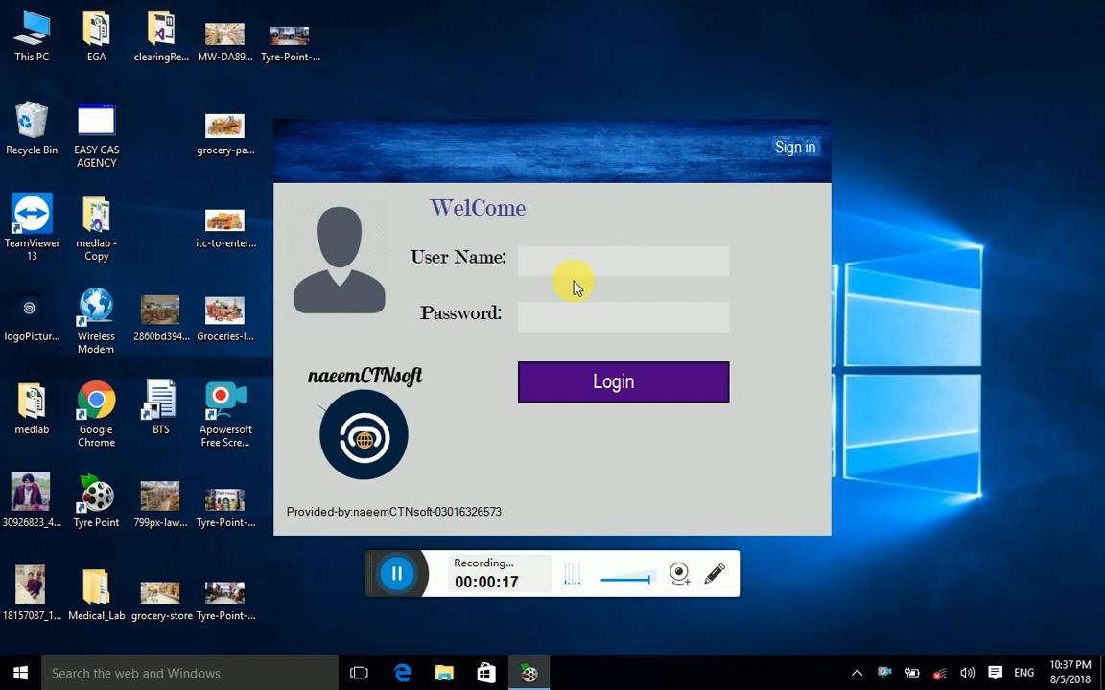
pyautogui.write('admin')
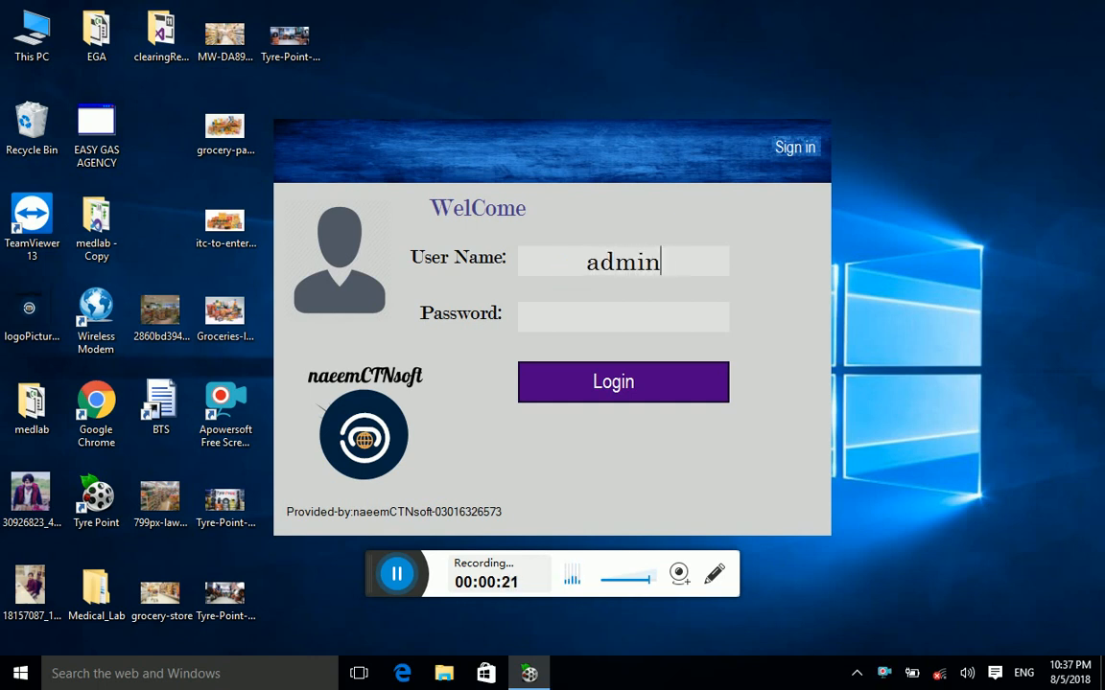
pyautogui.press('Tab')
pyautogui.write('*****')
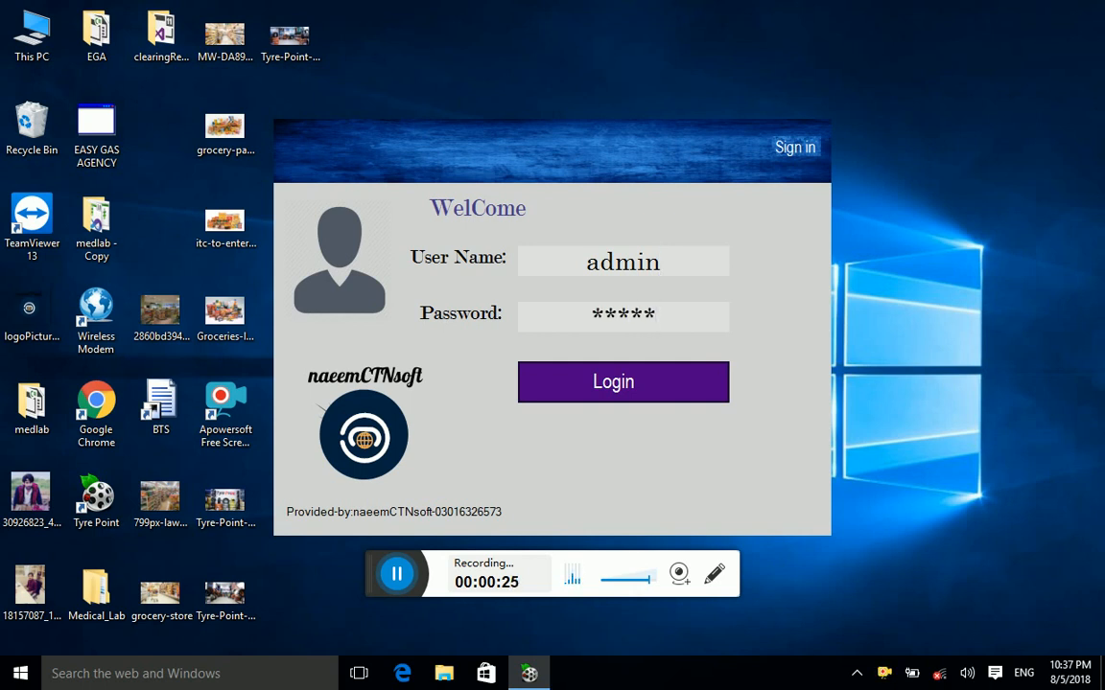
pyautogui.press('Return')
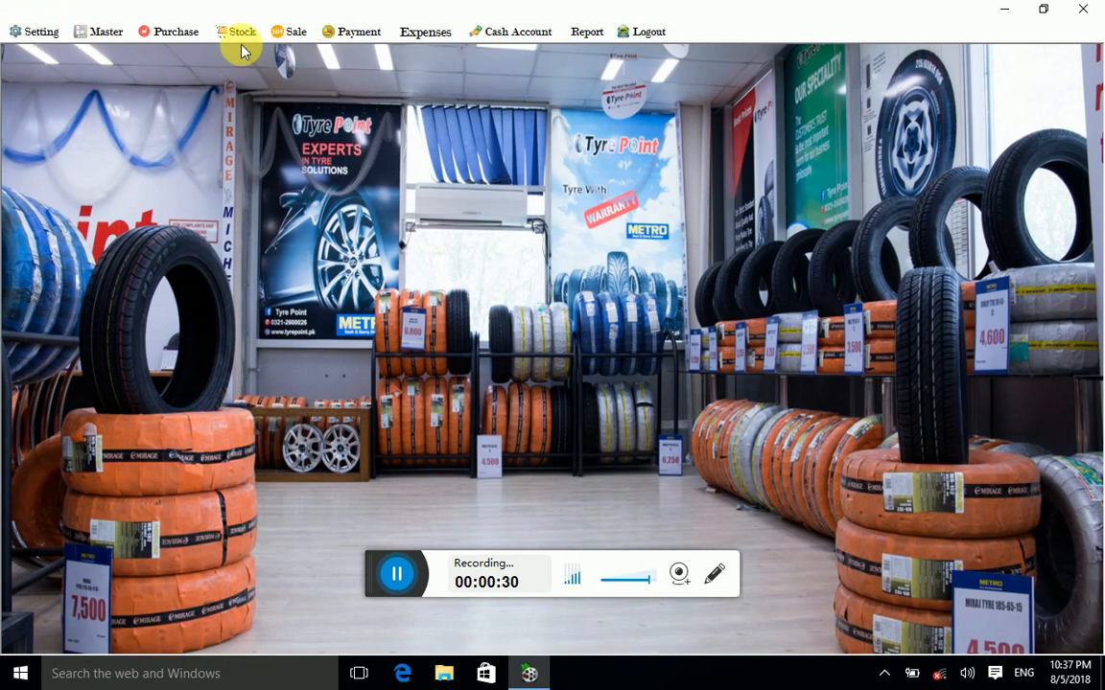
pyautogui.click(42, 38)
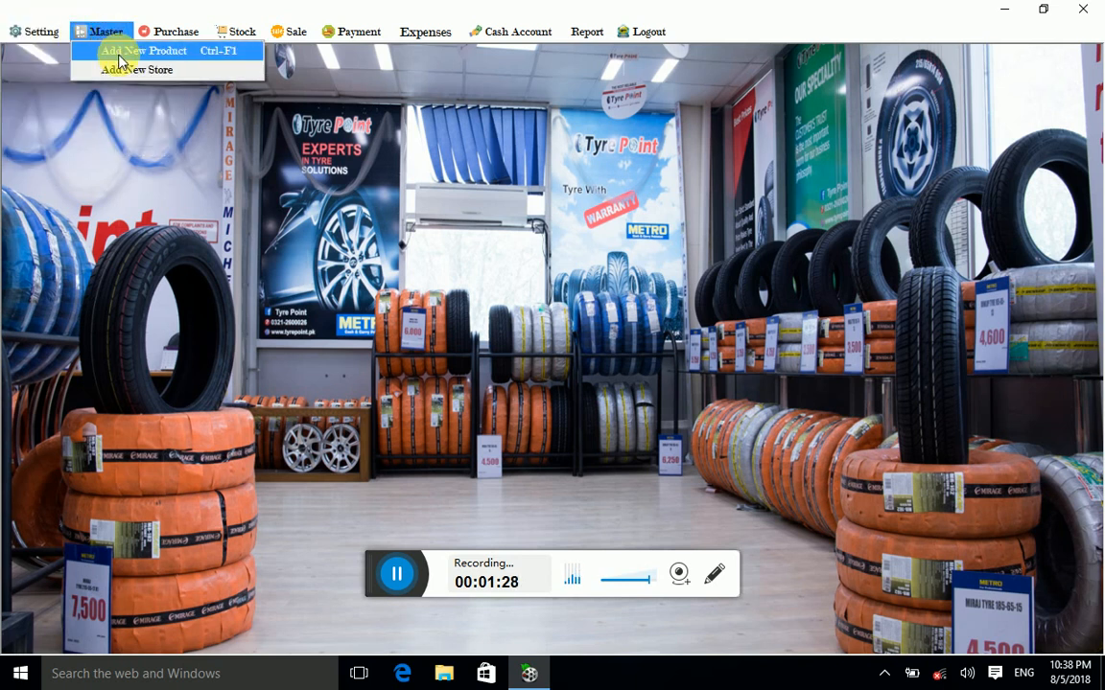
pyautogui.click(3, 272)
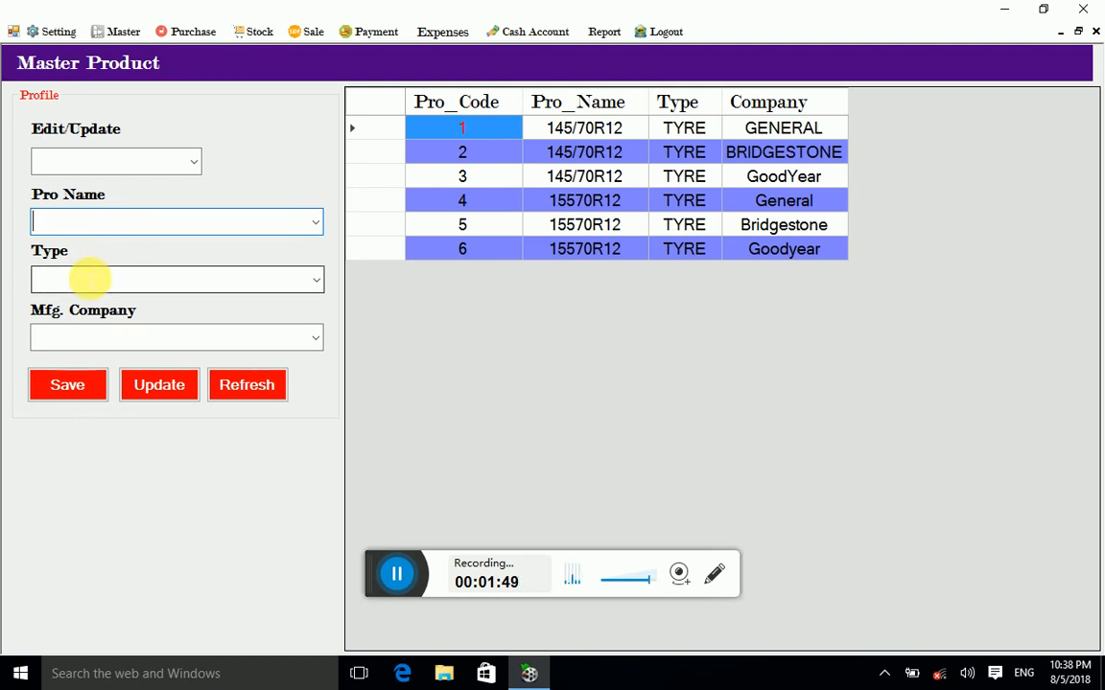
# Step: Save a new product 165/70R12, type TYRE, company General, as code 7
pyautogui.write('65')
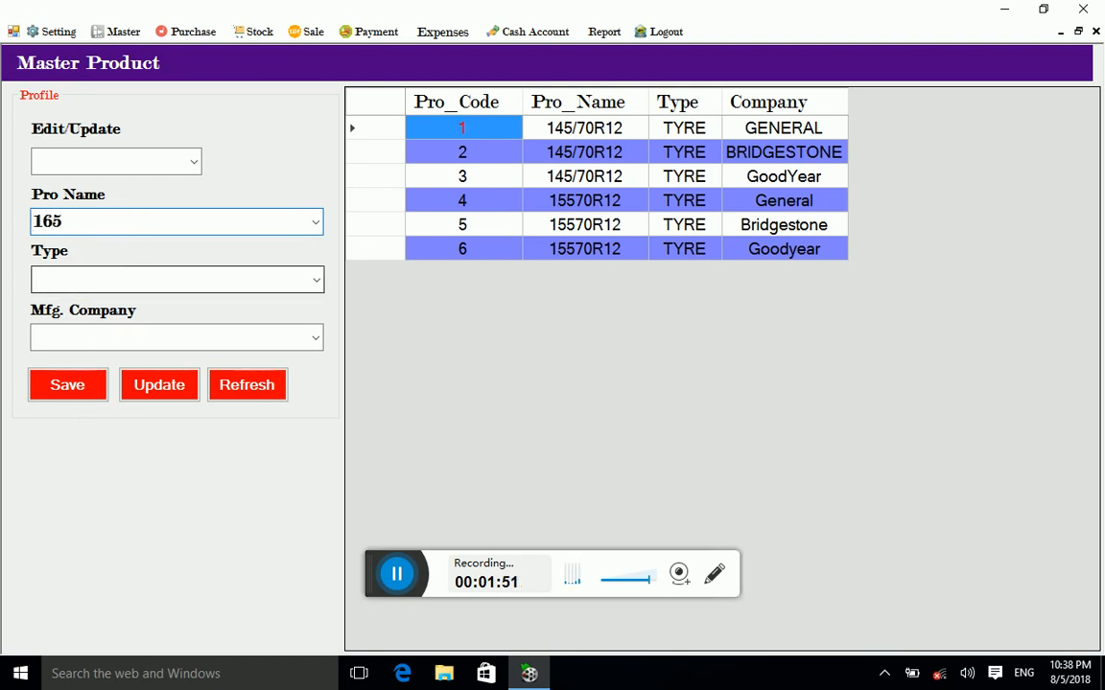
pyautogui.write('/70R12')
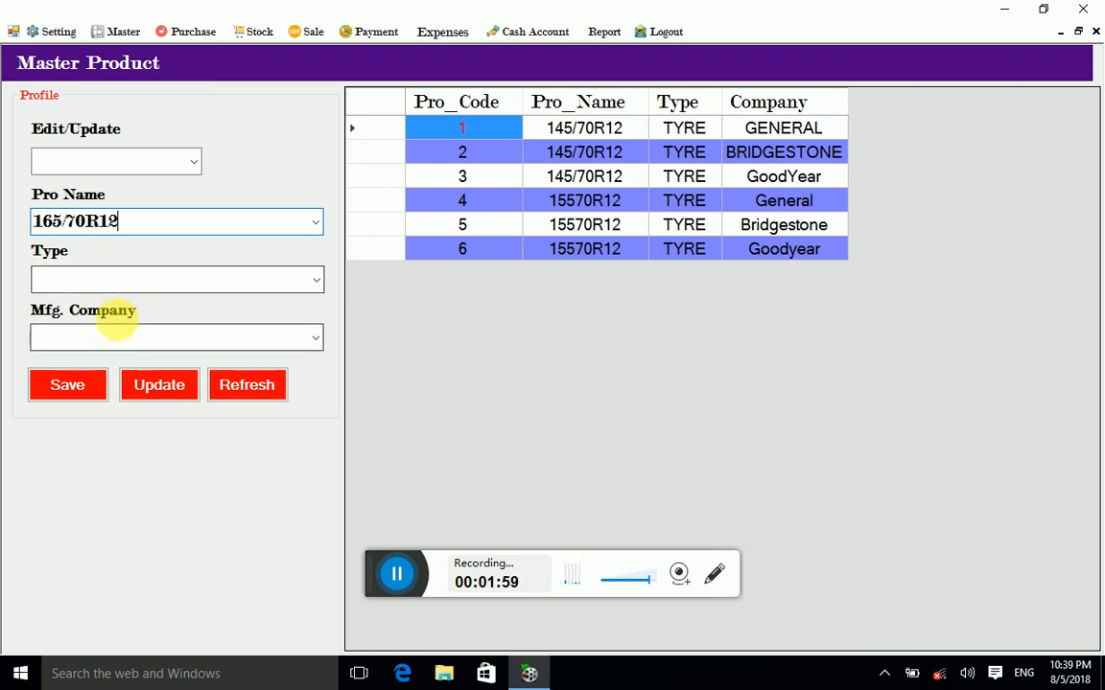
pyautogui.click(115, 280)
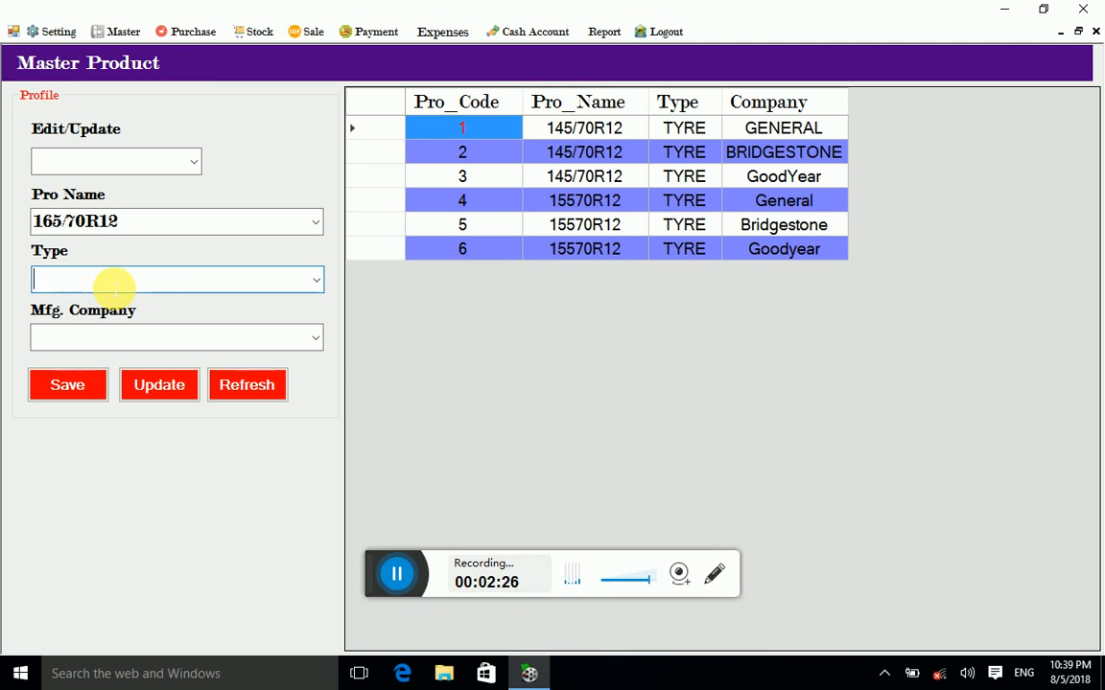
pyautogui.write('Tyre')
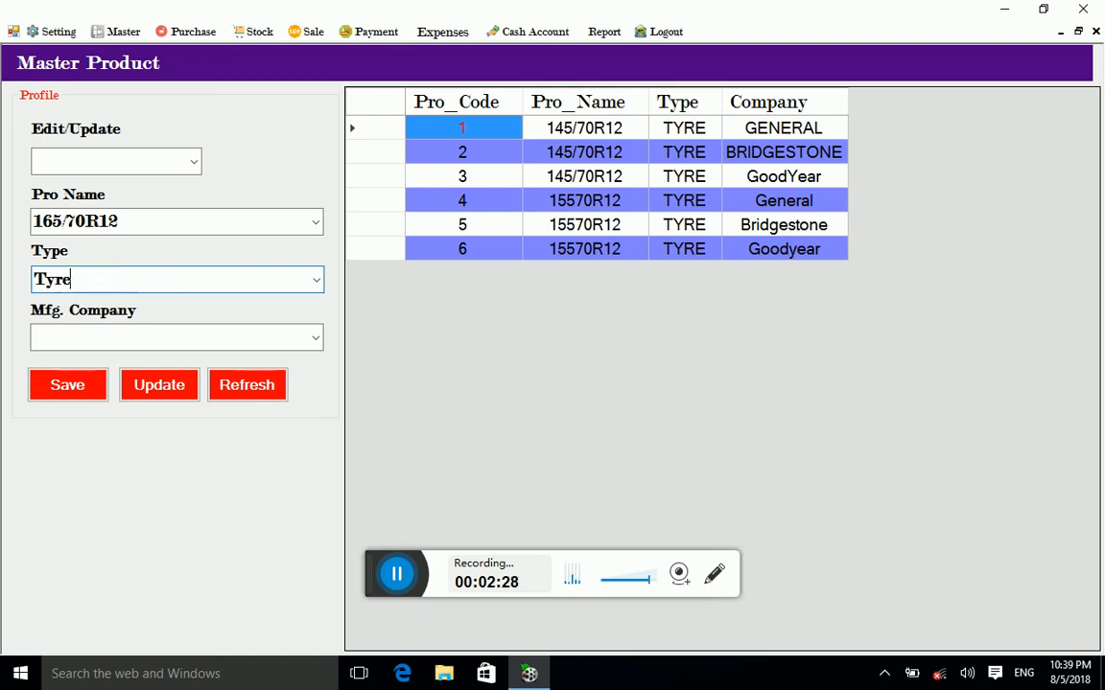
pyautogui.click(66, 348)
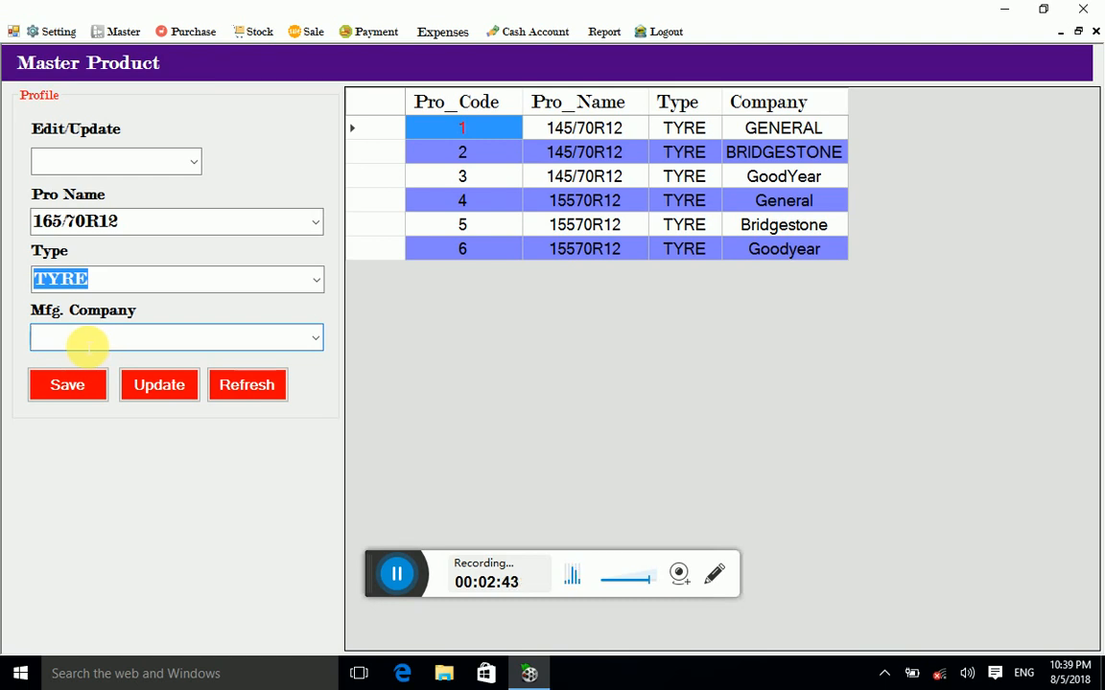
pyautogui.write('Gen')
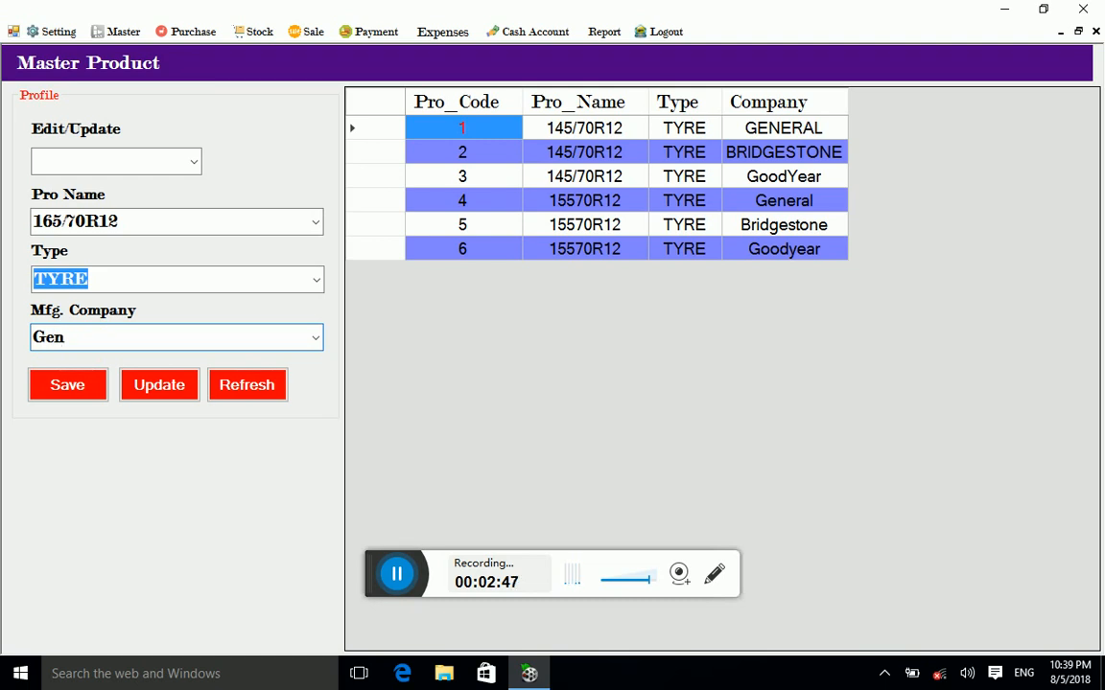
pyautogui.write('eral')
pyautogui.click(72, 389)
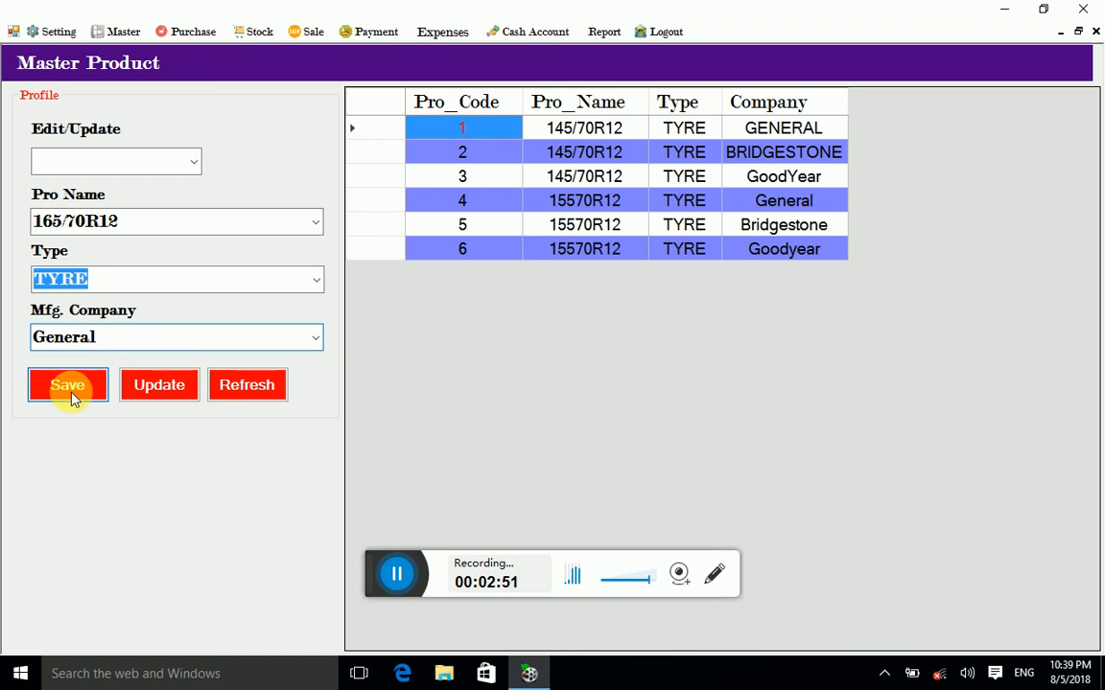
pyautogui.click(569, 393)
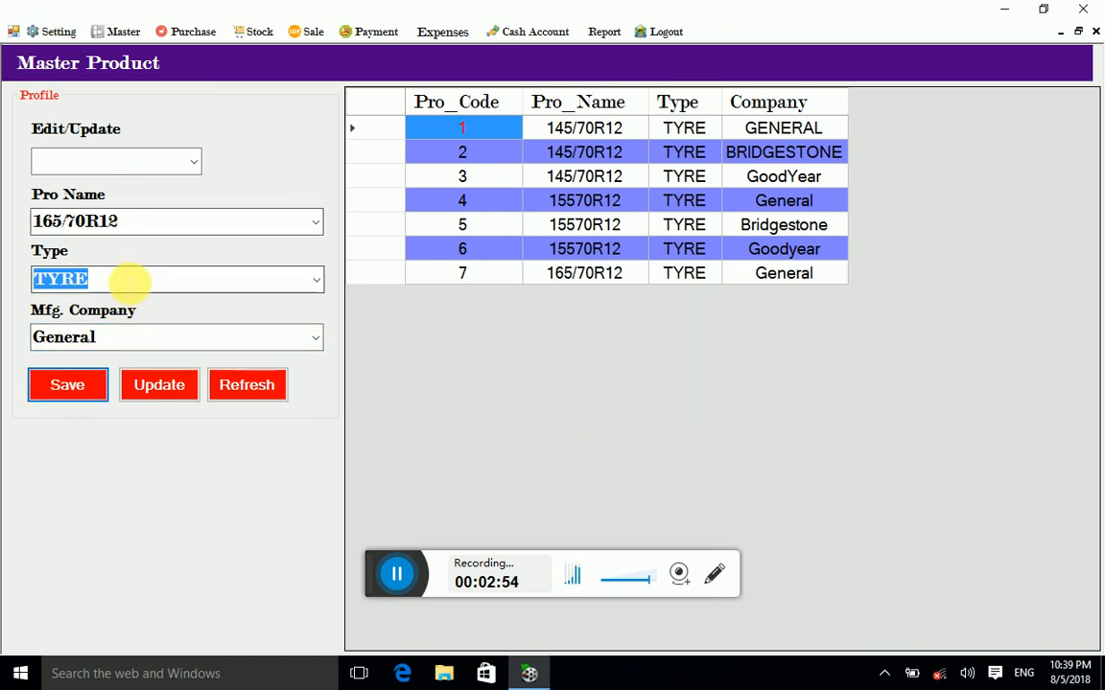
pyautogui.click(111, 347)
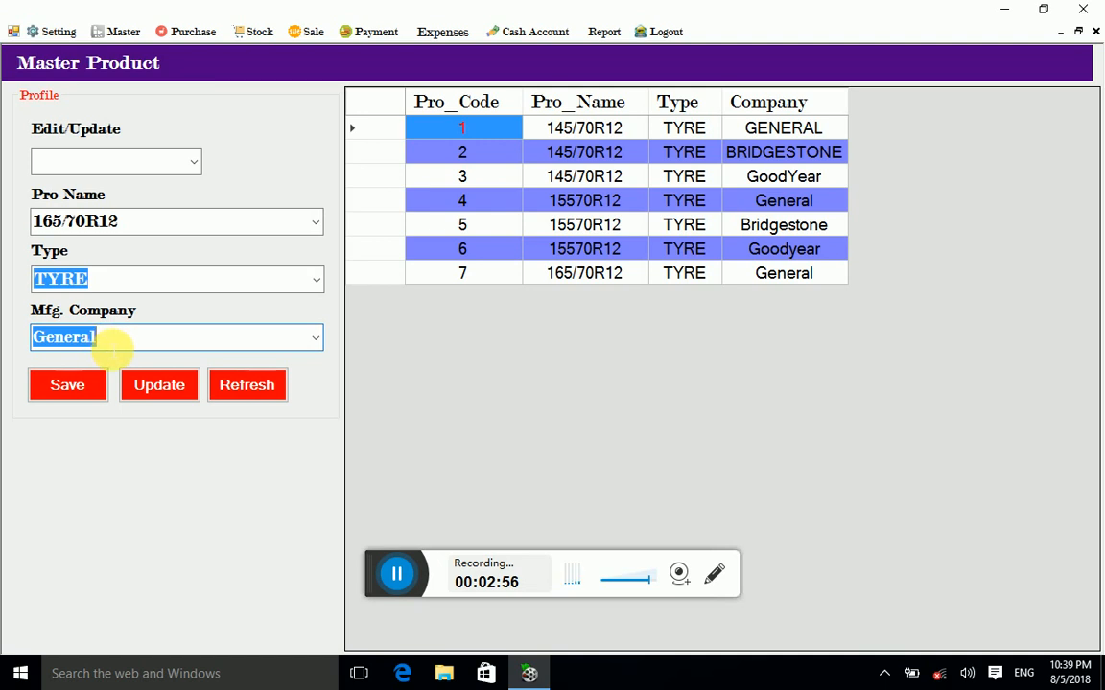
# Step: Save a Bridgestone version of the 165/70R12 tyre as code 8
pyautogui.write('Bri')
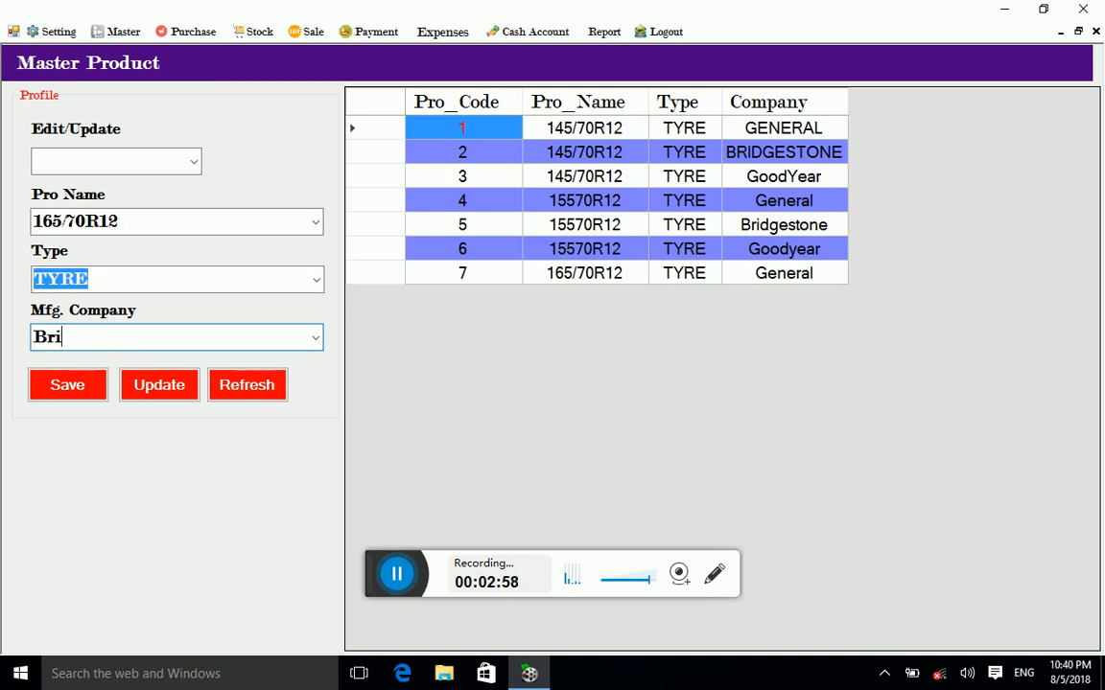
pyautogui.write('dges')
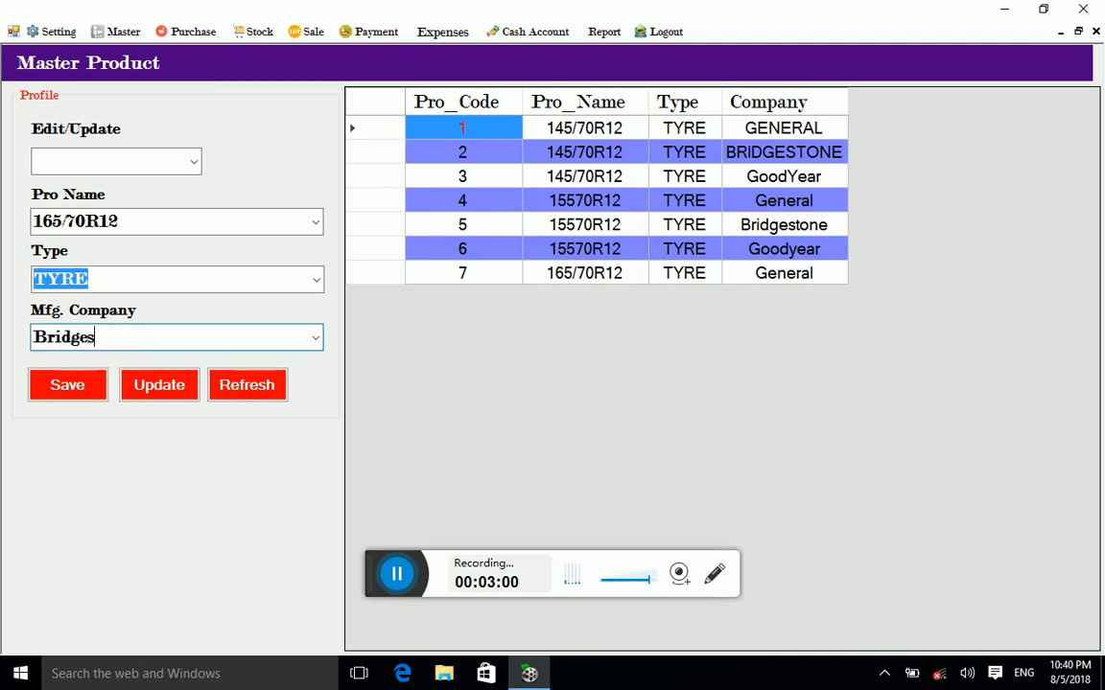
pyautogui.write('tone')
pyautogui.click(68, 384)
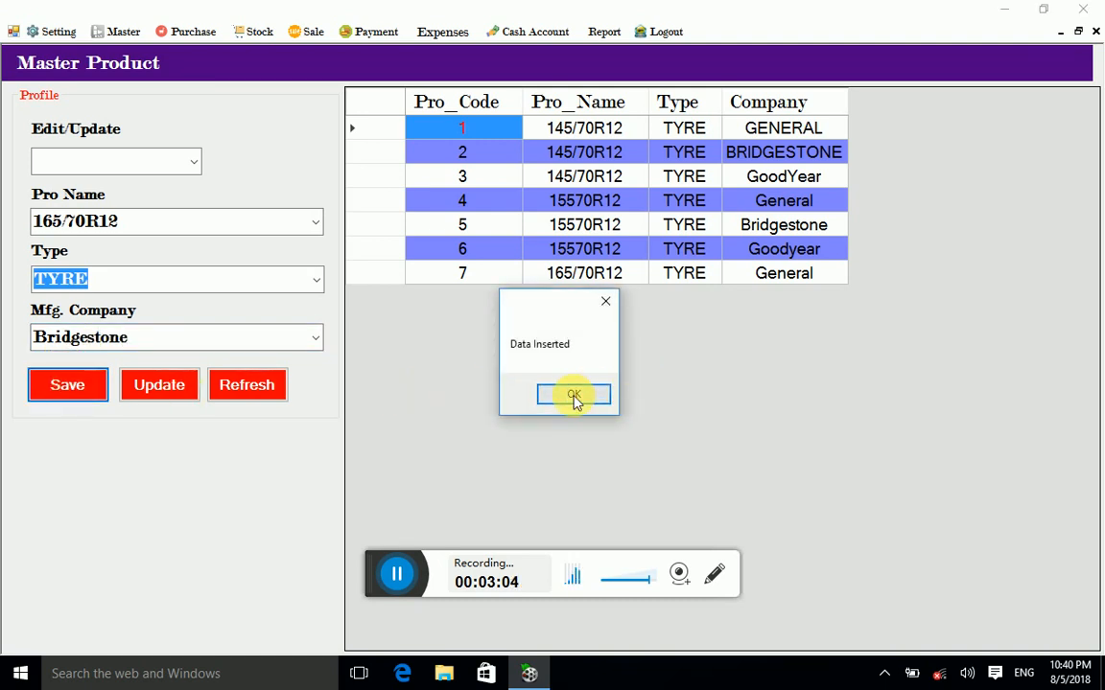
pyautogui.click(573, 396)
# Step: Replace the company with Goodyear and save it as product code 9
pyautogui.doubleClick(170, 338)
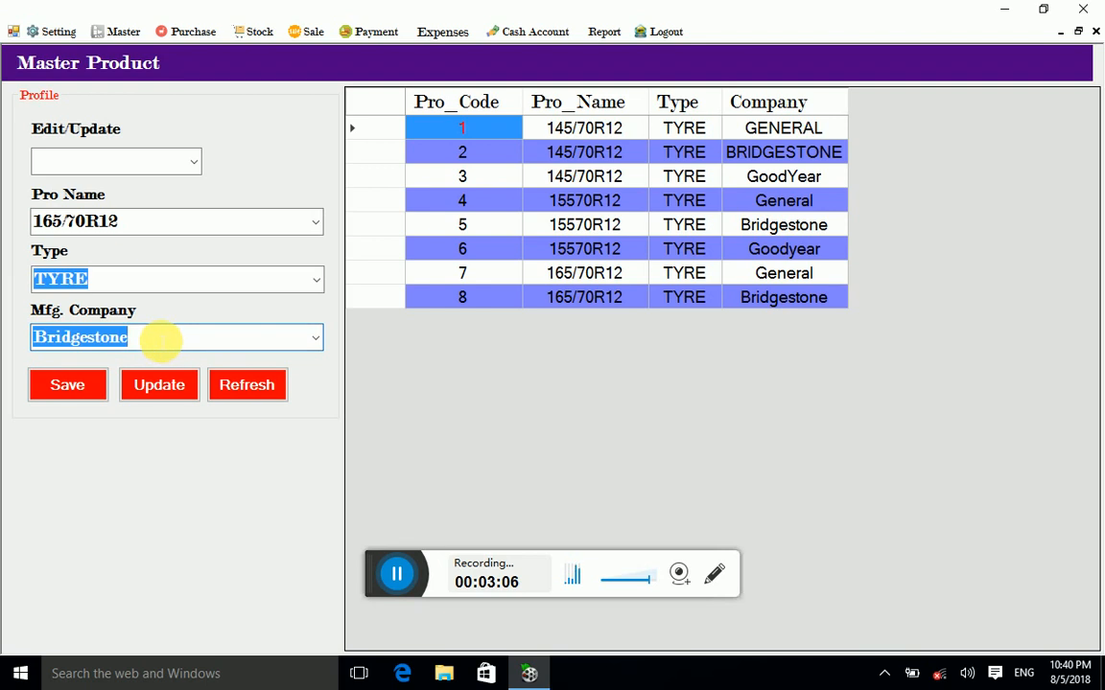
pyautogui.press('BackSpace')
pyautogui.write('G')
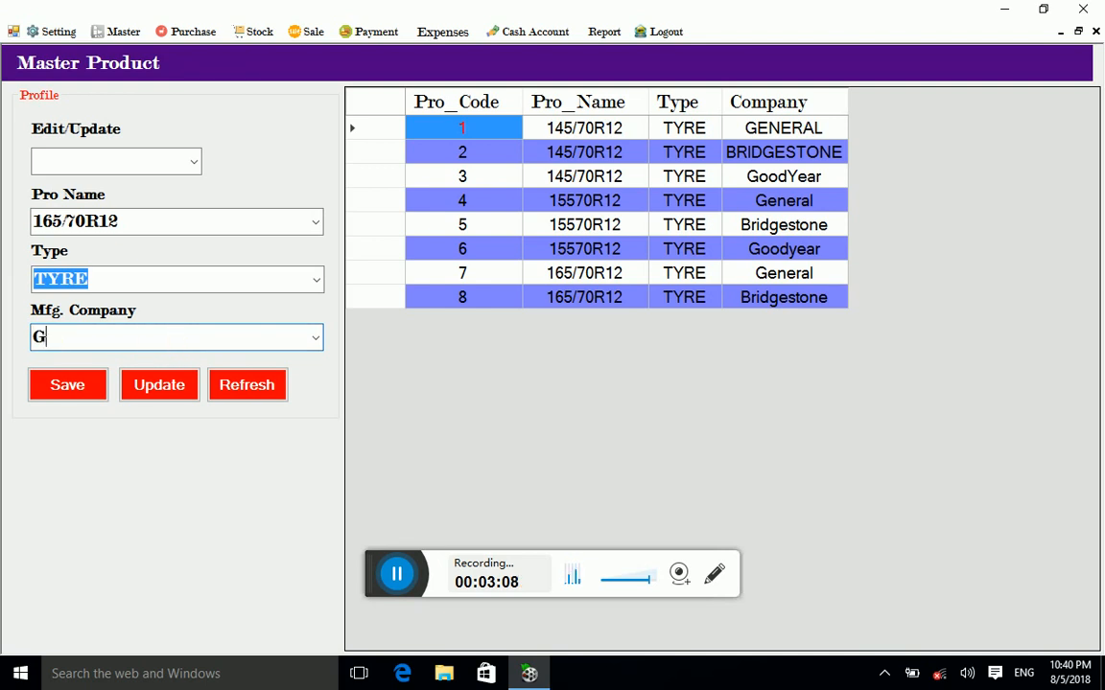
pyautogui.write('ood')
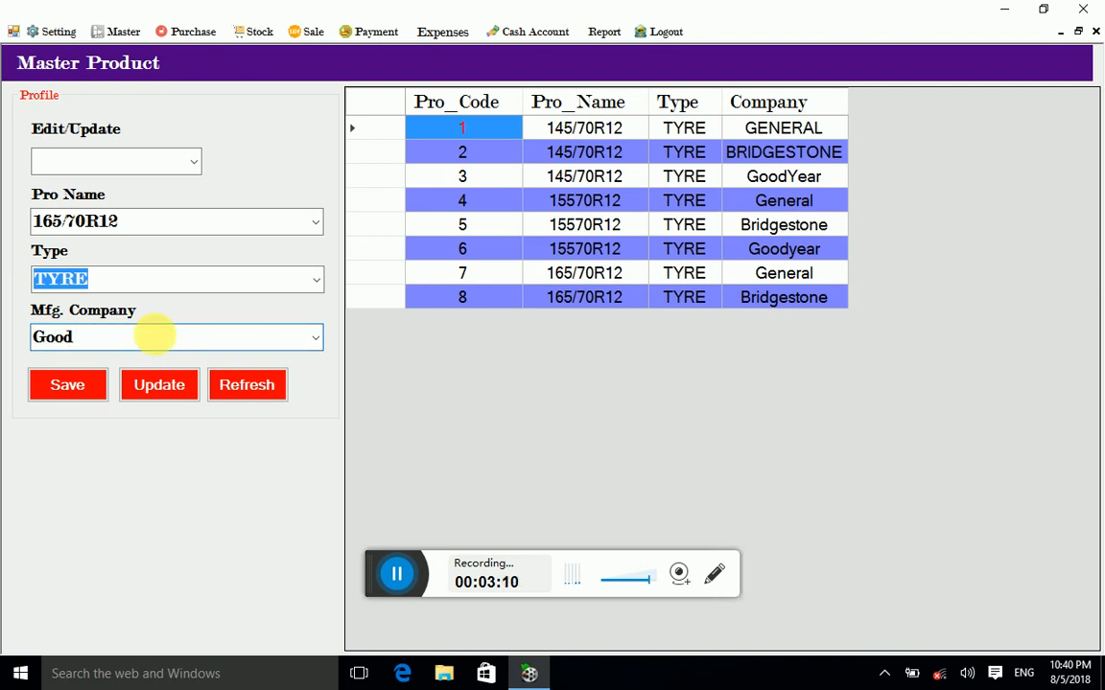
pyautogui.write('year')
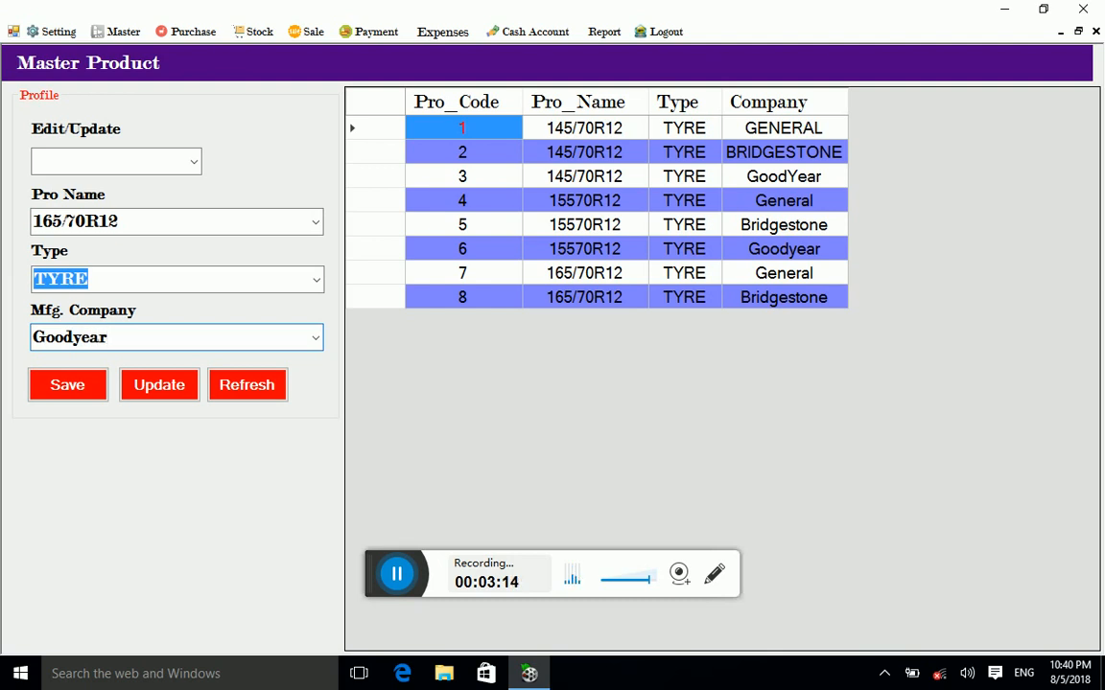
pyautogui.click(46, 390)
pyautogui.click(566, 391)
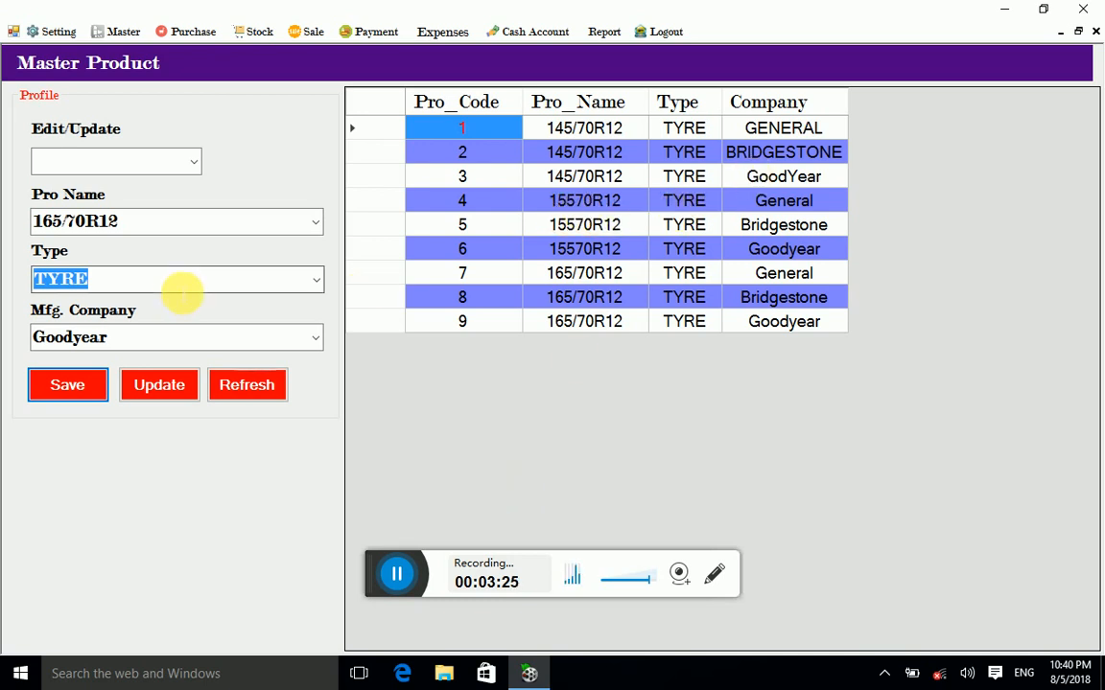
pyautogui.click(173, 220)
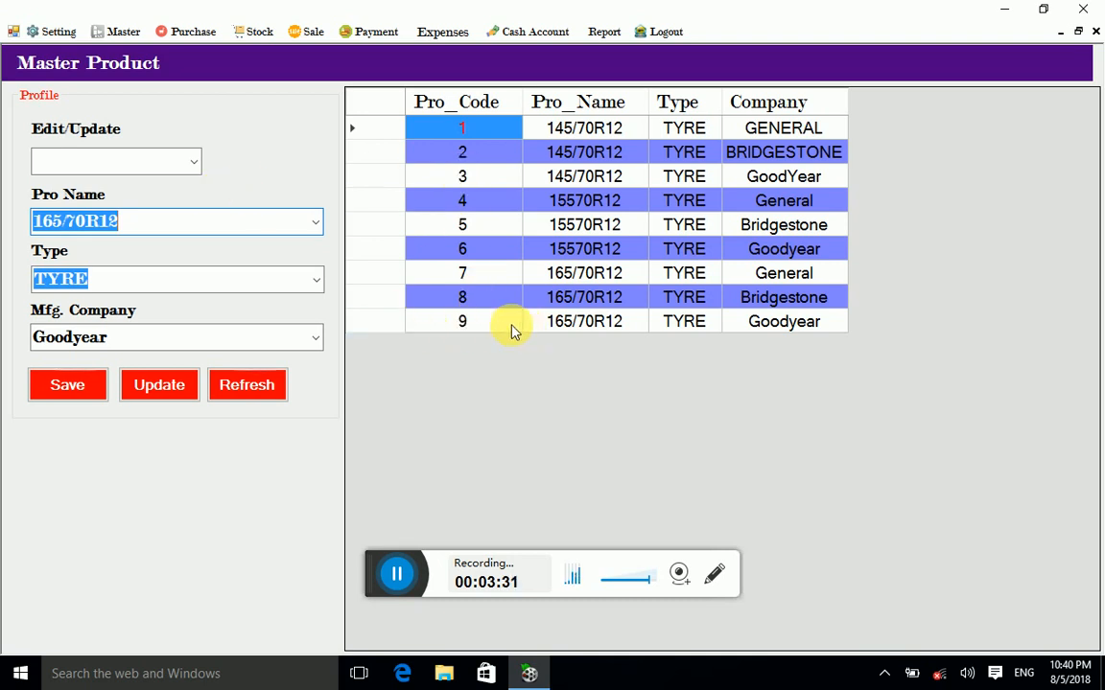
# Step: Check the new Bridgestone and Goodyear entries in rows 8 and 9
pyautogui.click(619, 326)
pyautogui.click(681, 324)
pyautogui.click(783, 329)
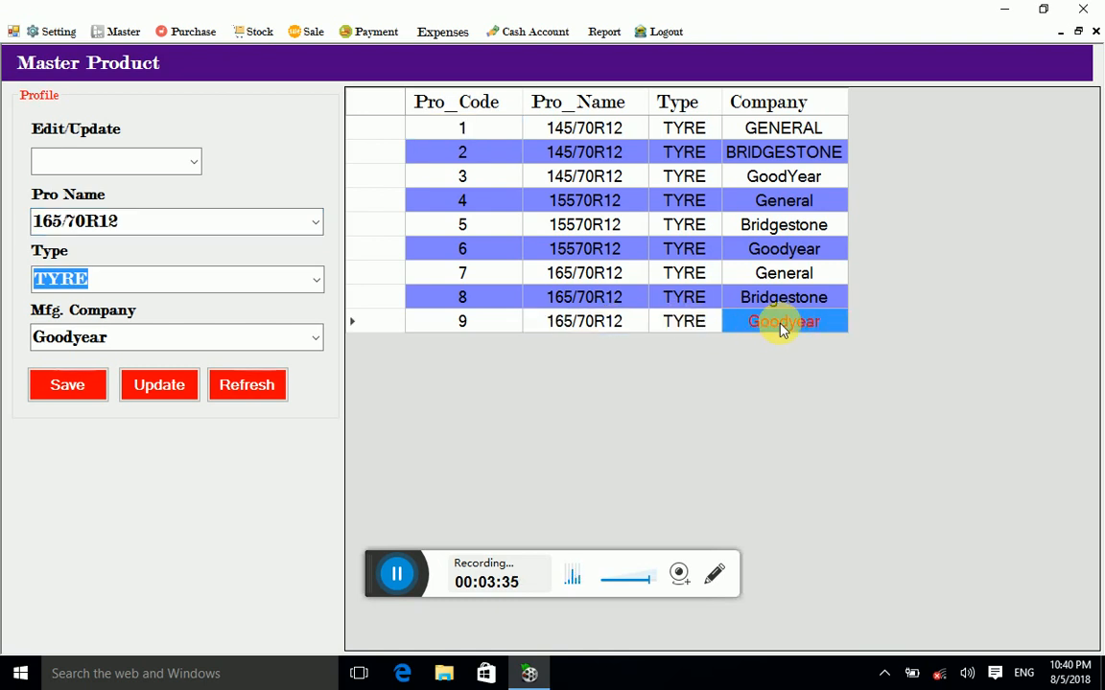
pyautogui.click(762, 300)
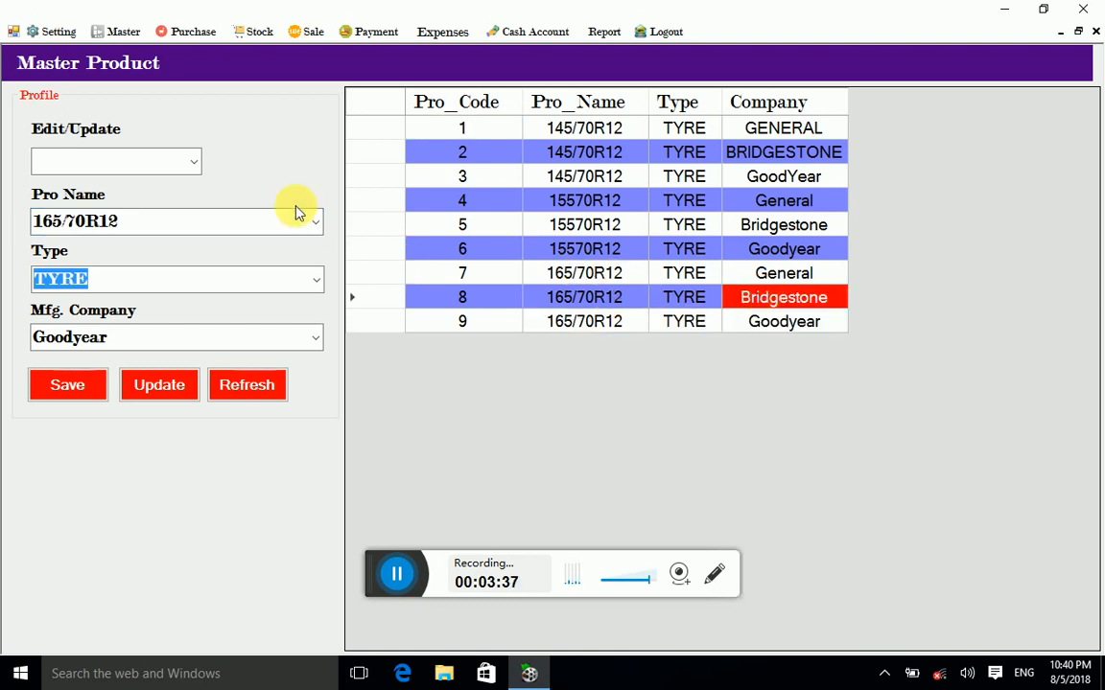
# Step: Load product code 3 and update its type to Tube
pyautogui.click(190, 163)
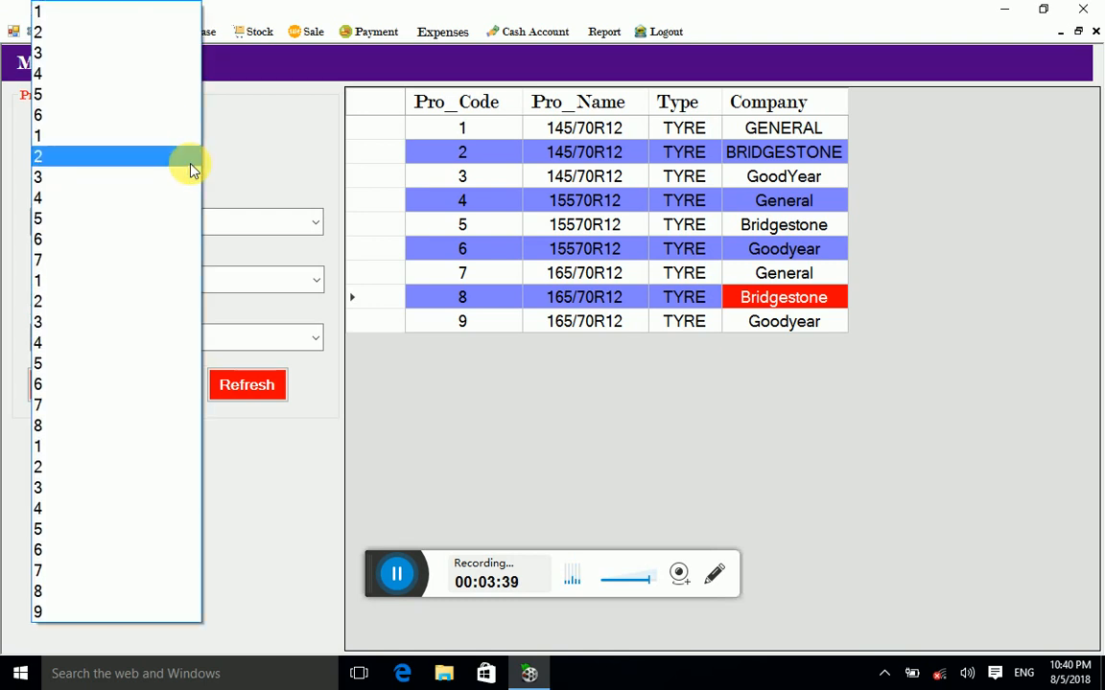
pyautogui.click(369, 158)
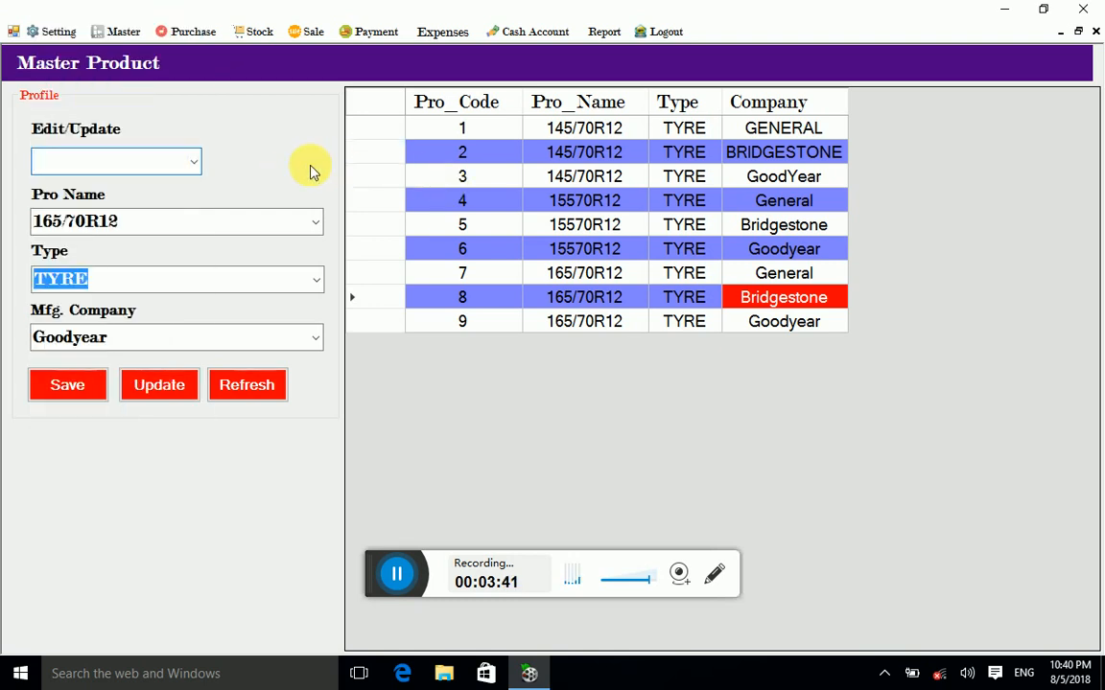
pyautogui.click(195, 162)
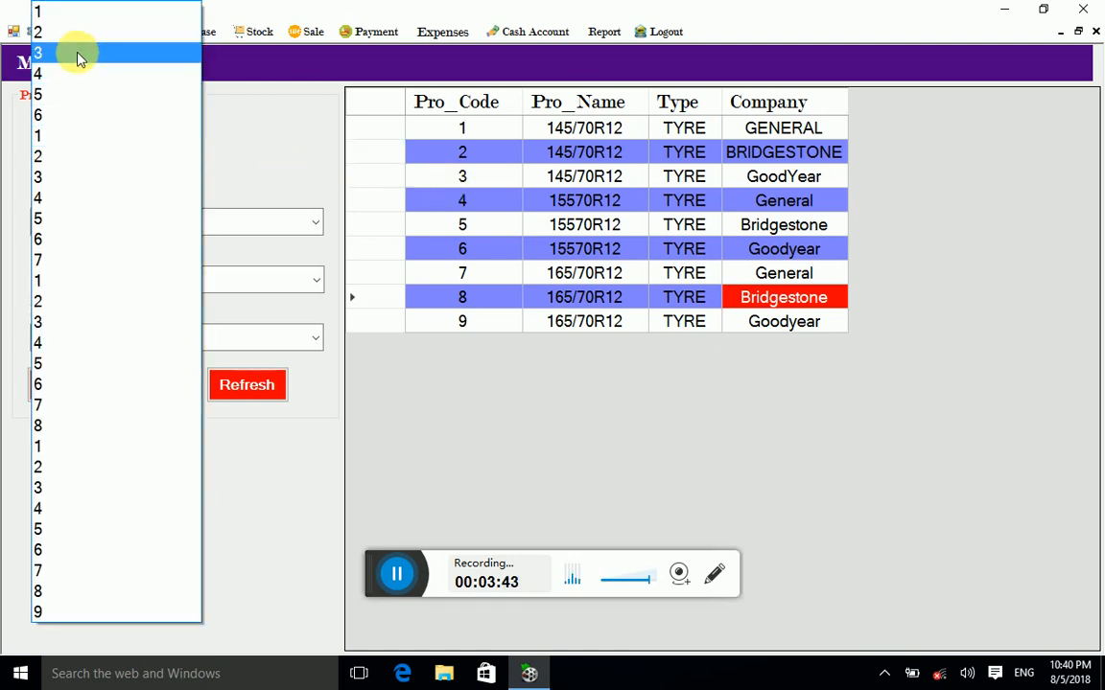
pyautogui.click(80, 54)
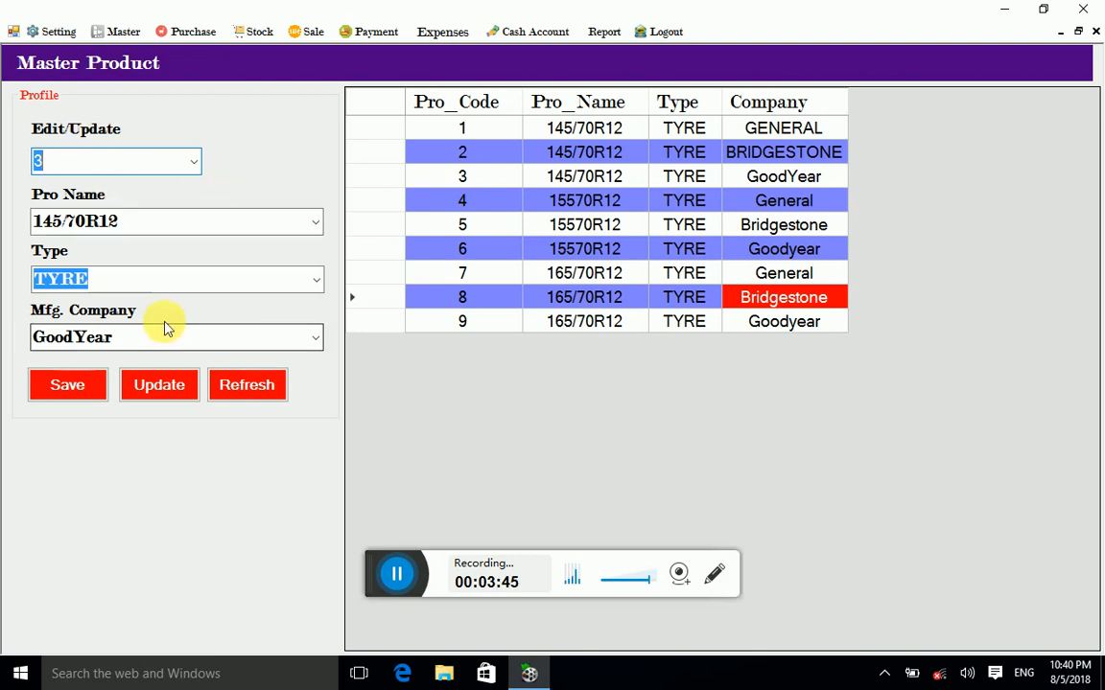
pyautogui.click(134, 279)
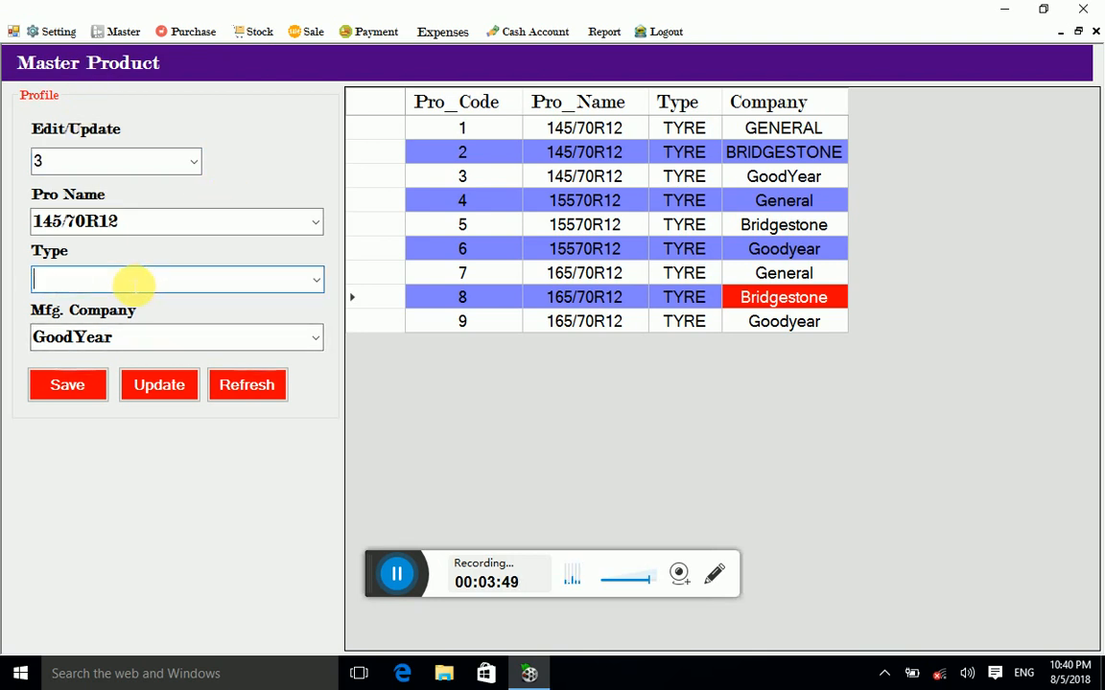
pyautogui.write('T')
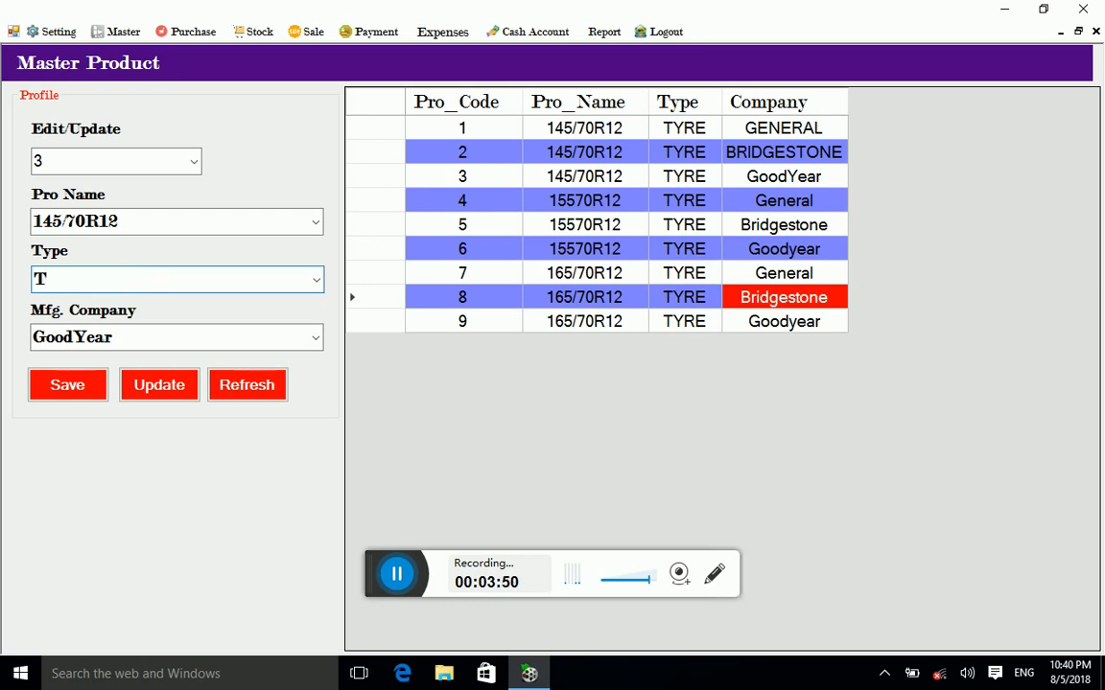
pyautogui.write('ube')
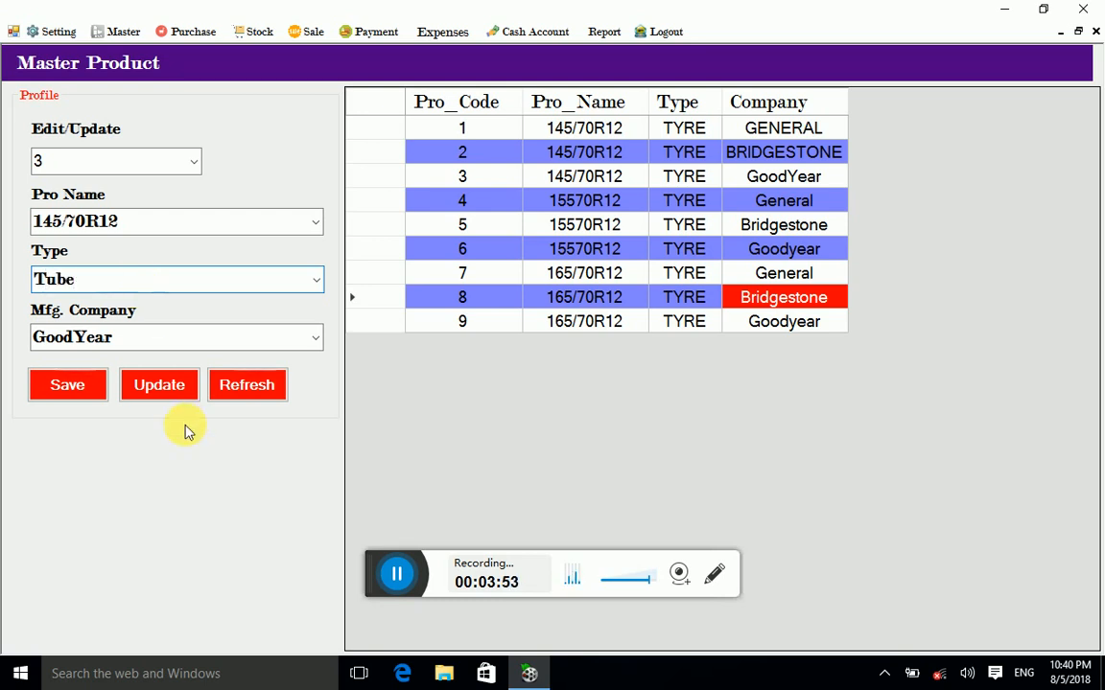
pyautogui.click(174, 387)
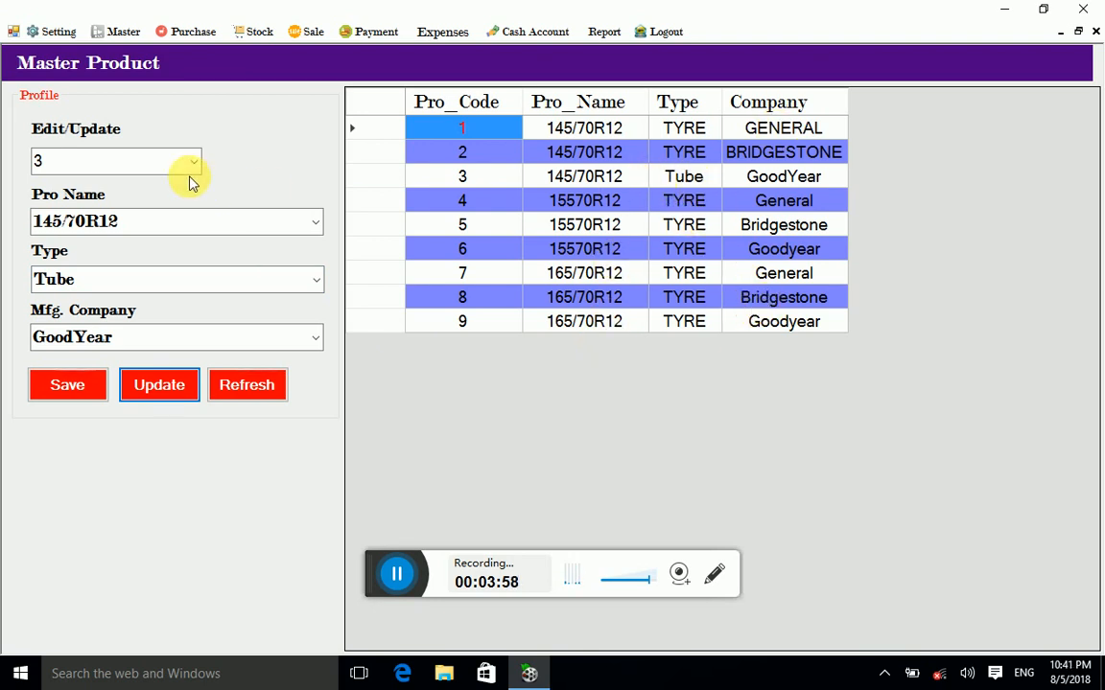
# Step: Change product 3's type back to Tyre and update it again
pyautogui.click(173, 282)
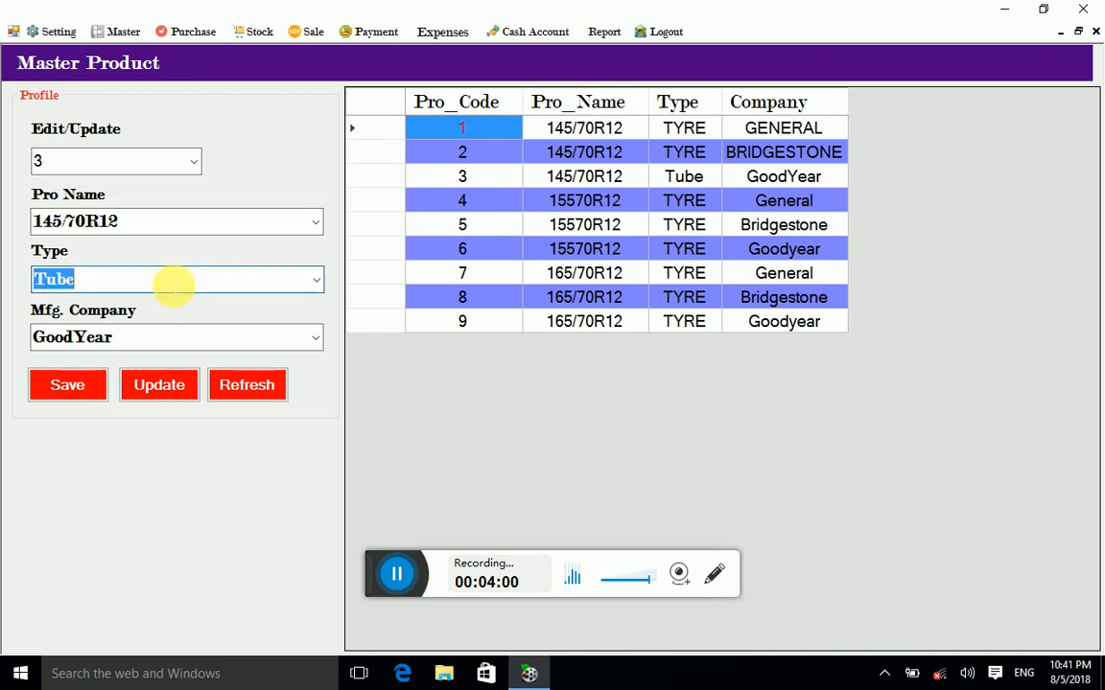
pyautogui.write('Tyre')
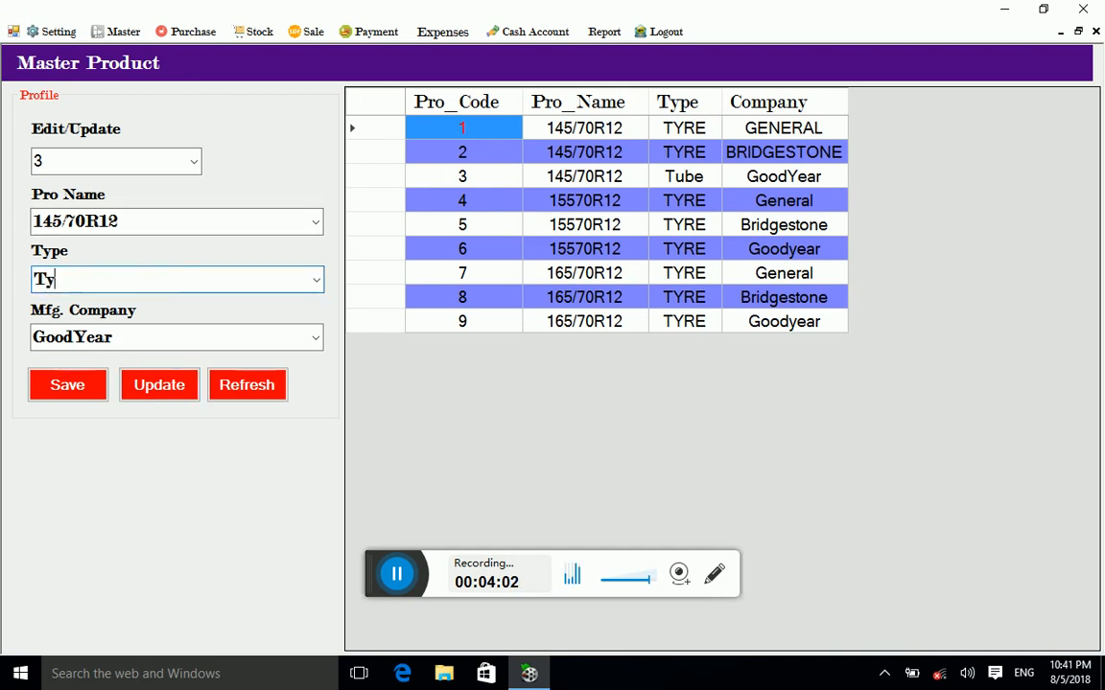
pyautogui.click(161, 383)
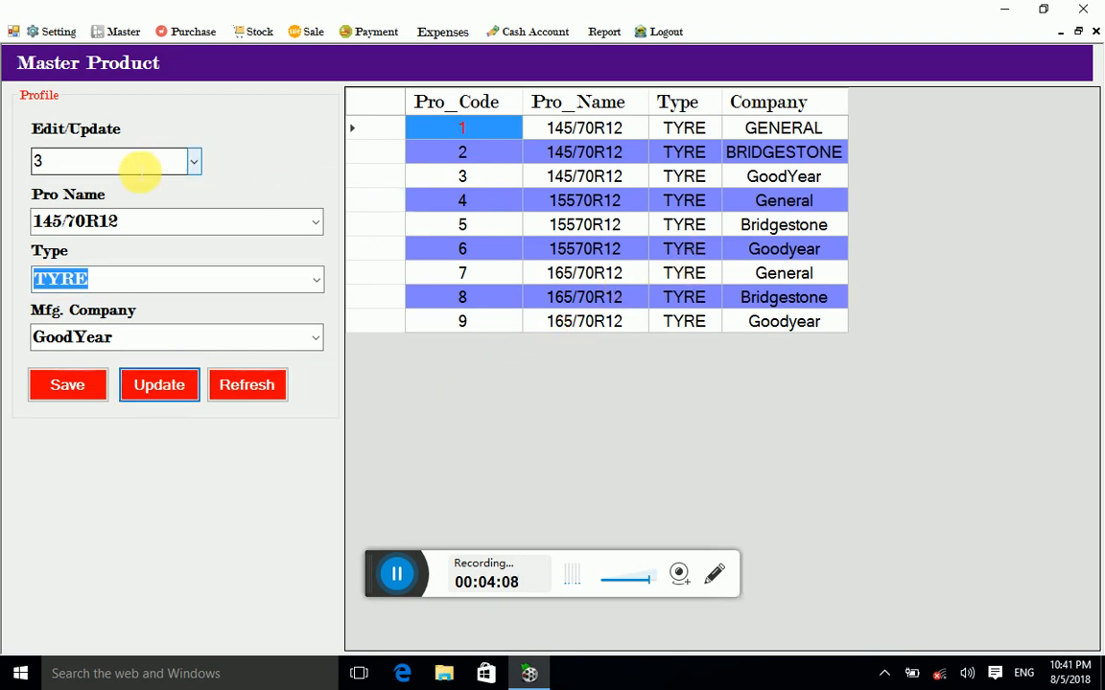
# Step: Review product 3's code, name and type fields
pyautogui.click(134, 165)
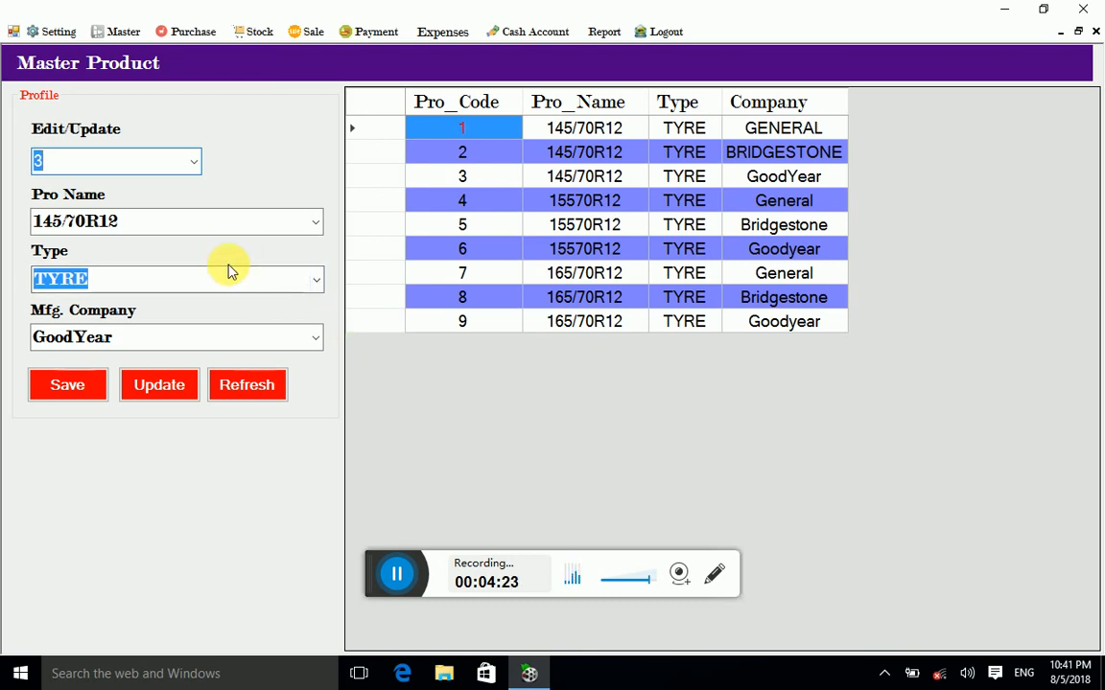
pyautogui.click(207, 223)
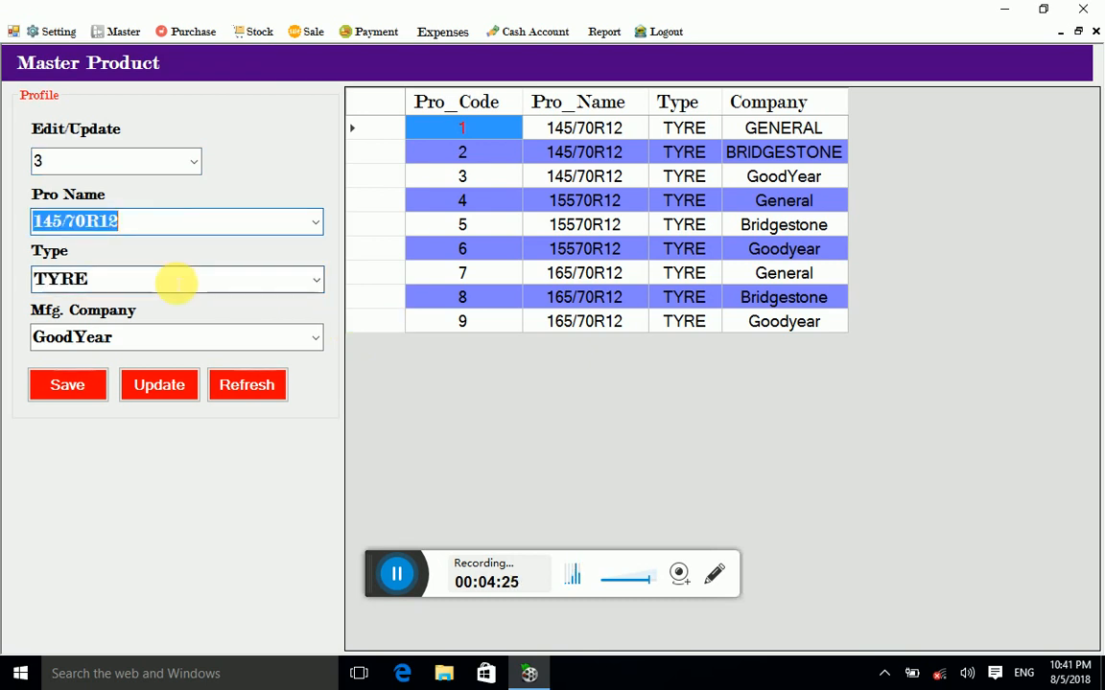
pyautogui.click(176, 280)
pyautogui.click(180, 227)
pyautogui.click(159, 276)
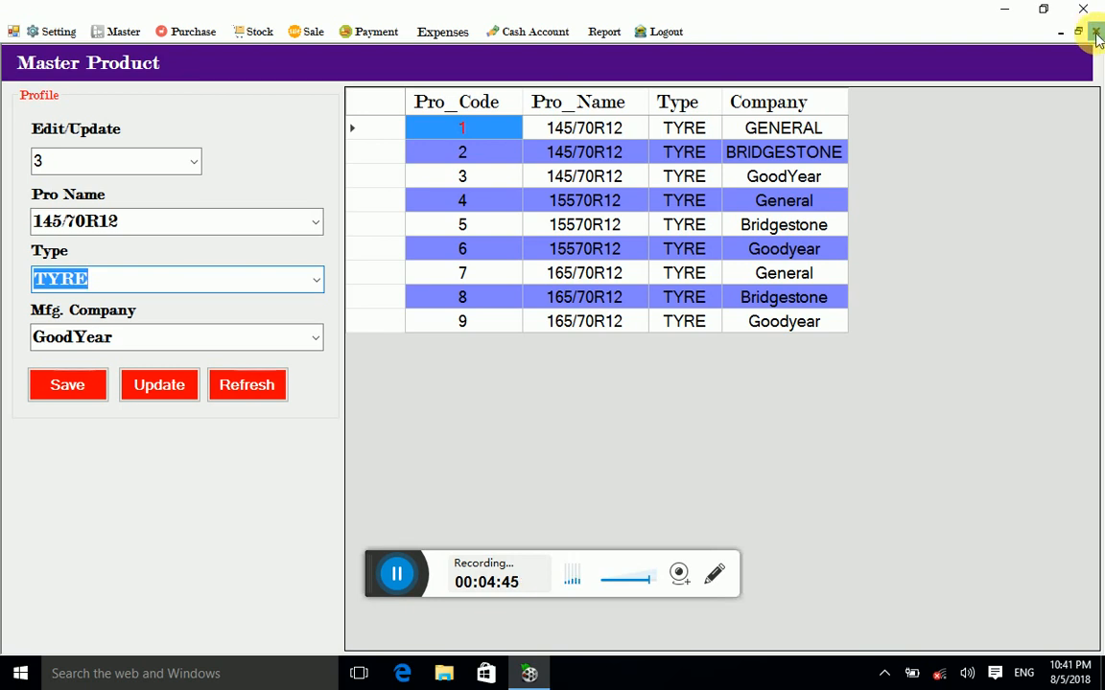
# Step: Close the product master form and open Master > Add Store
pyautogui.click(1096, 32)
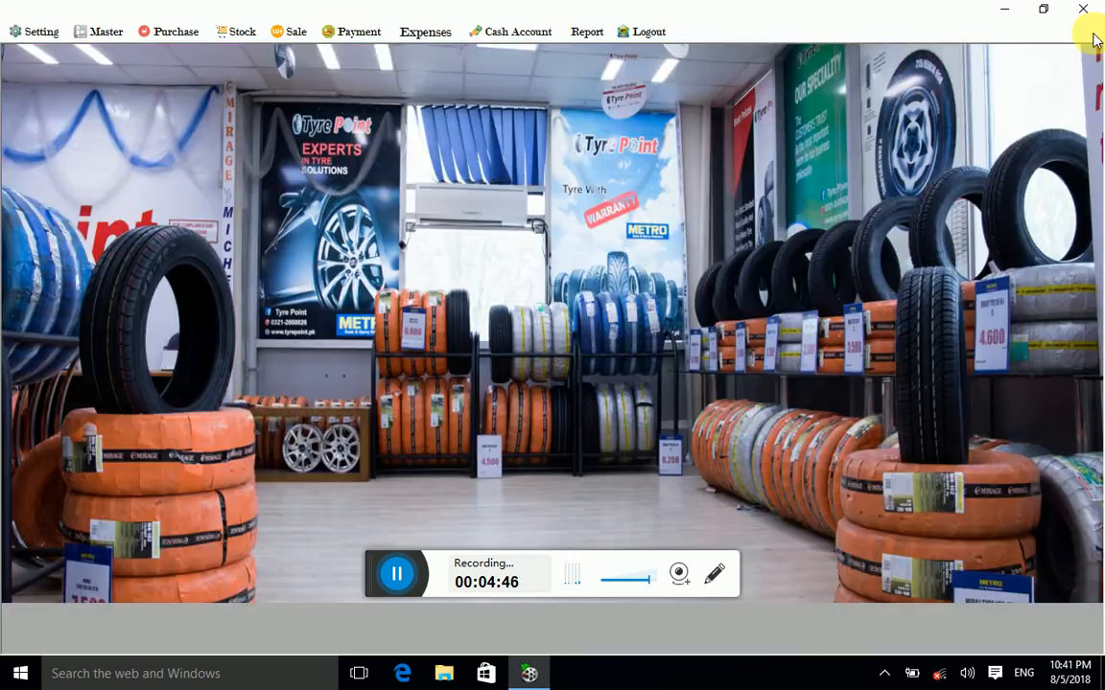
pyautogui.click(205, 33)
pyautogui.click(207, 33)
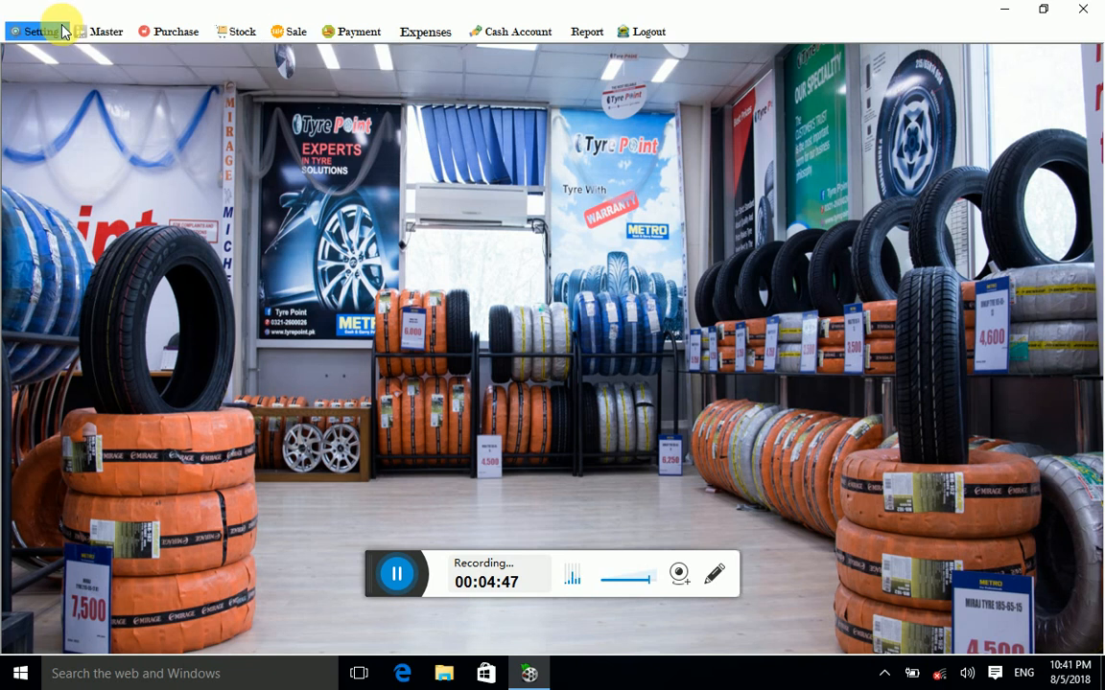
pyautogui.click(111, 36)
pyautogui.click(135, 67)
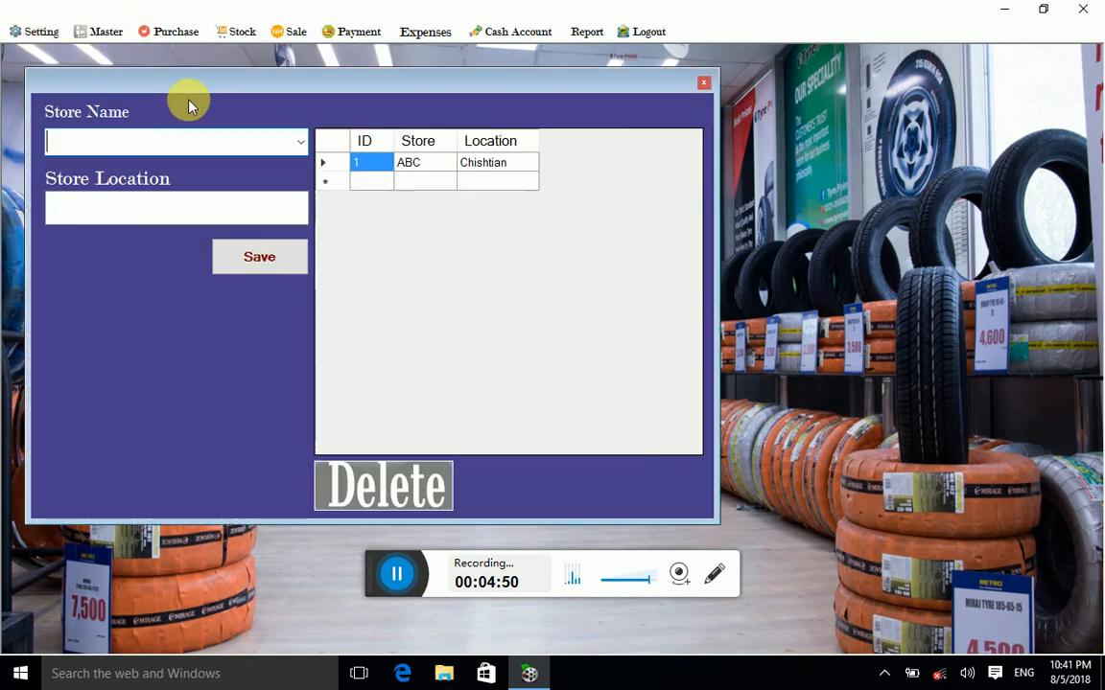
# Step: Save store AB at Baldia Road Ctn, then close the store form
pyautogui.click(299, 144)
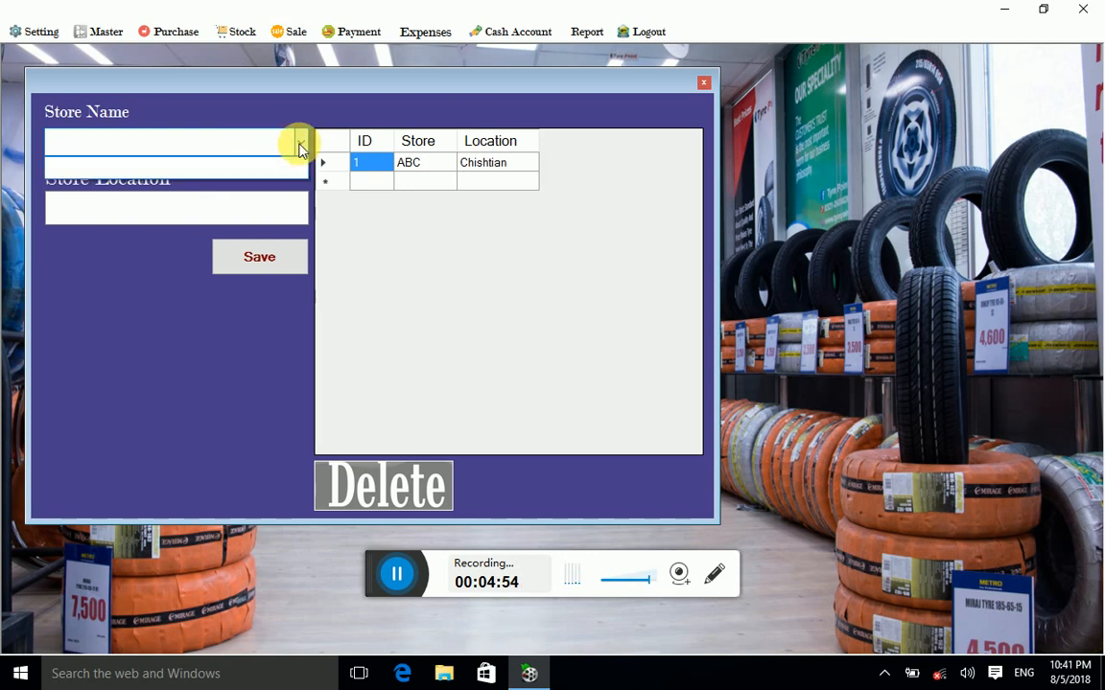
pyautogui.click(252, 144)
pyautogui.click(298, 142)
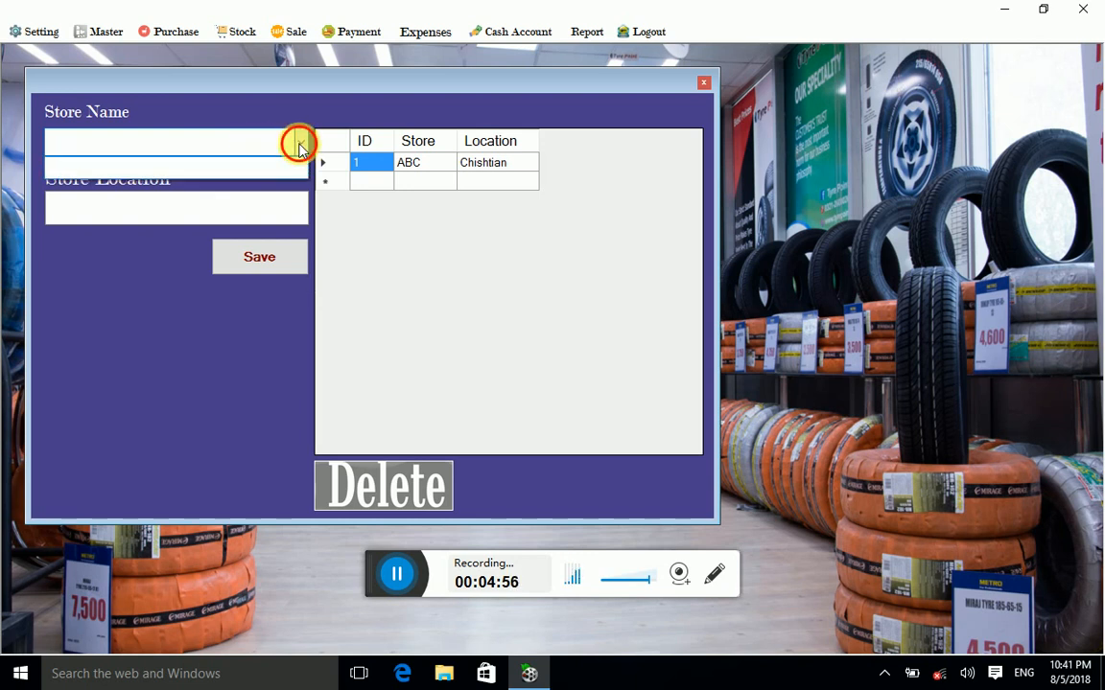
pyautogui.click(298, 142)
pyautogui.click(296, 146)
pyautogui.click(292, 146)
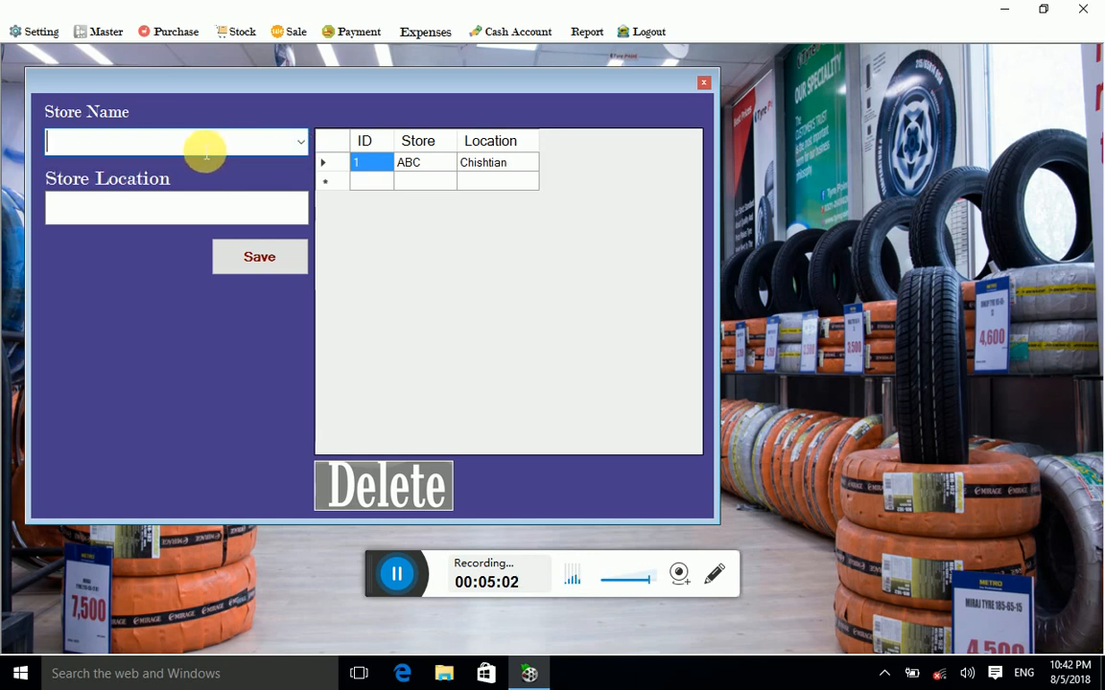
pyautogui.write('AB')
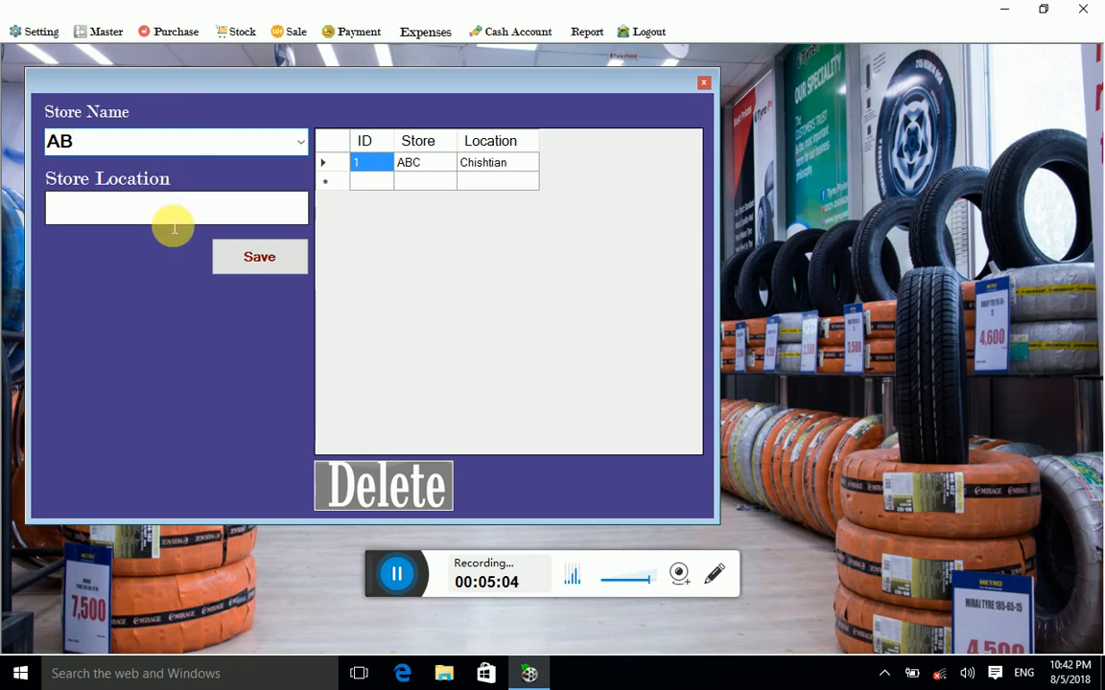
pyautogui.click(177, 222)
pyautogui.write('Baldia Road Ctn')
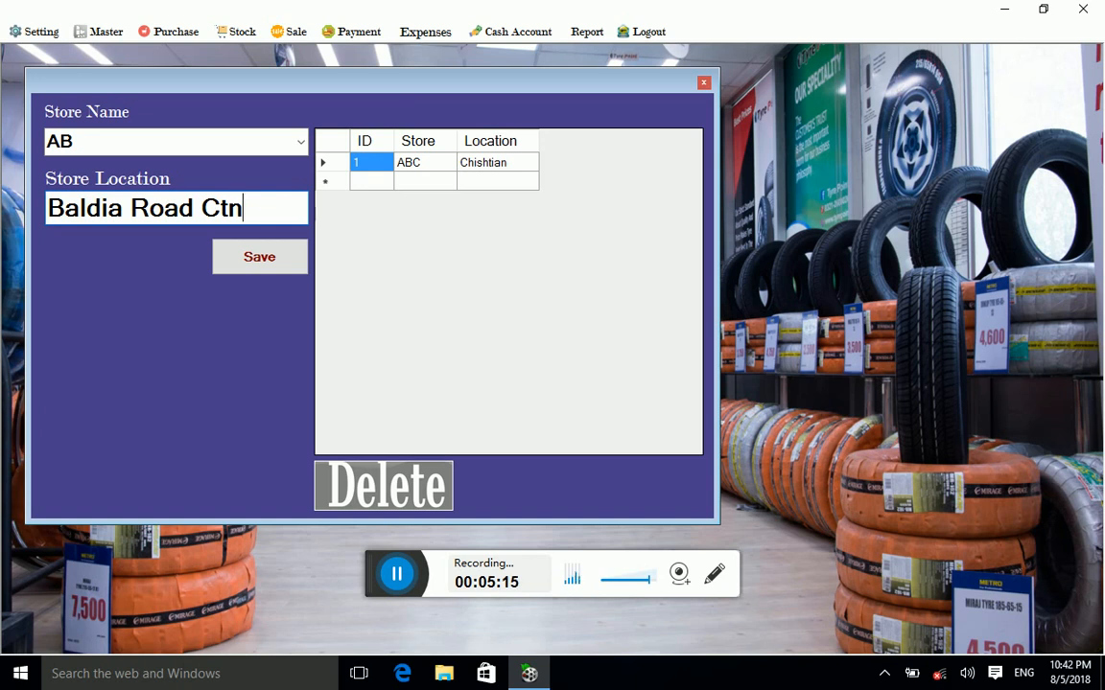
pyautogui.click(259, 261)
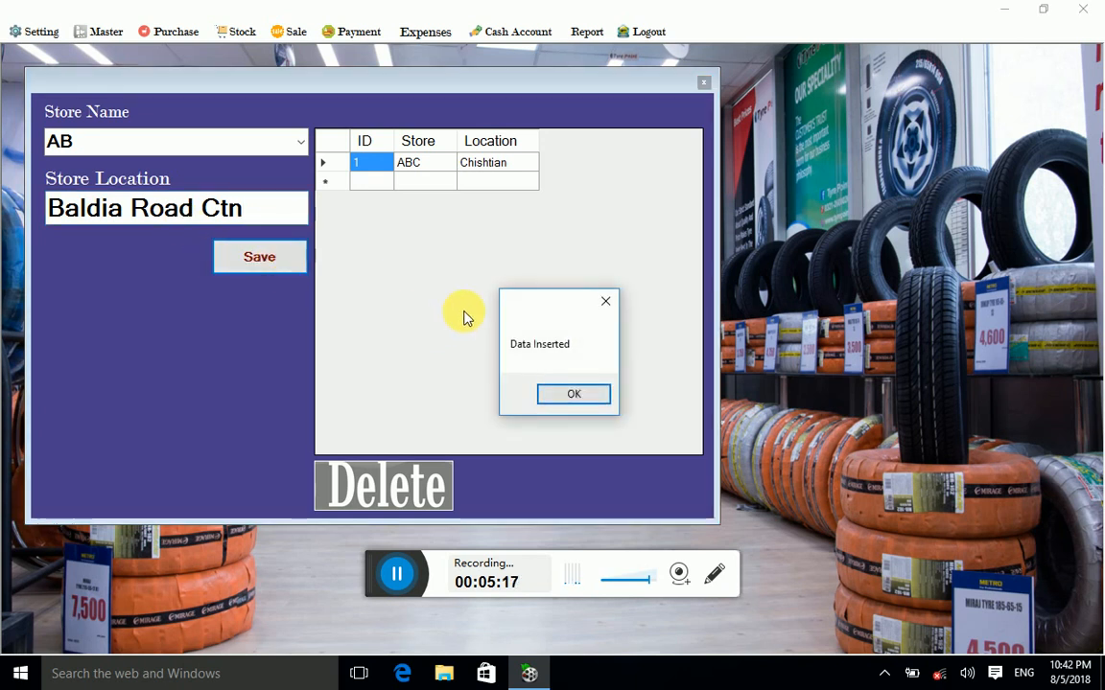
pyautogui.click(566, 394)
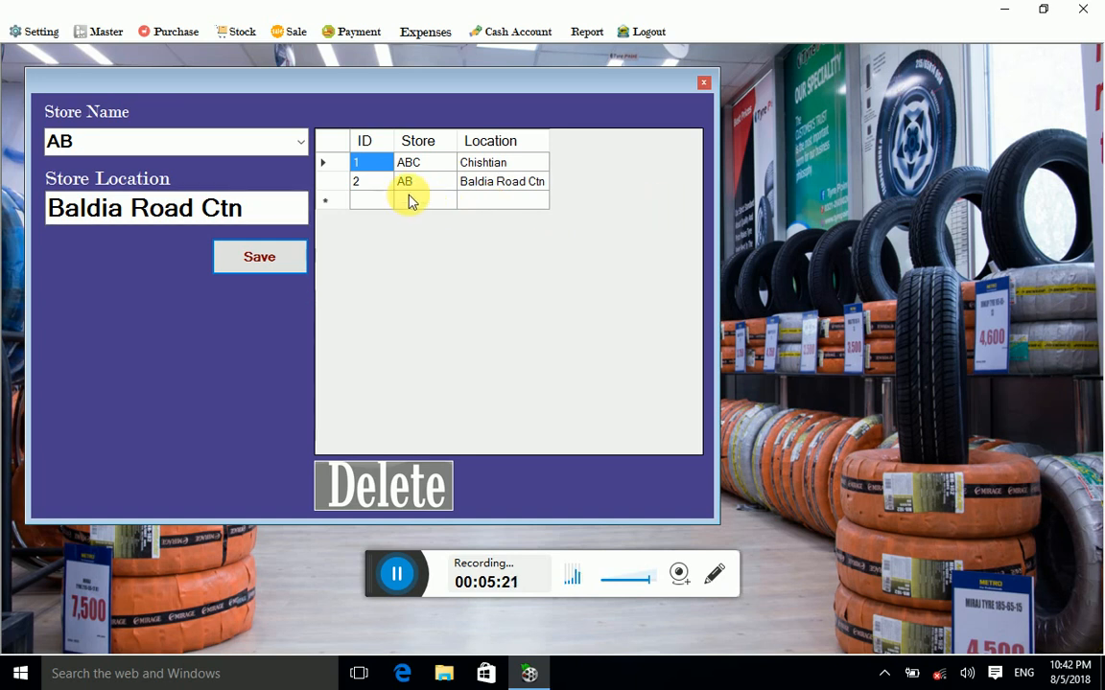
pyautogui.click(704, 83)
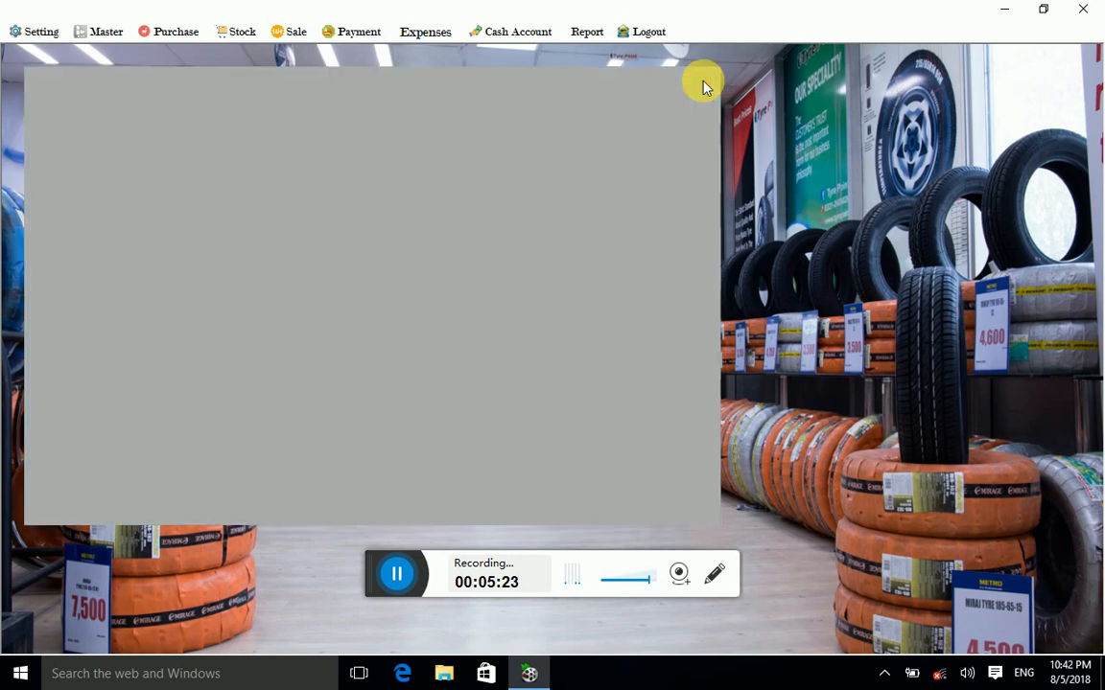
# Step: Open a purchase invoice, select supplier Pakistan Tyre, then close the invoice form
pyautogui.click(159, 31)
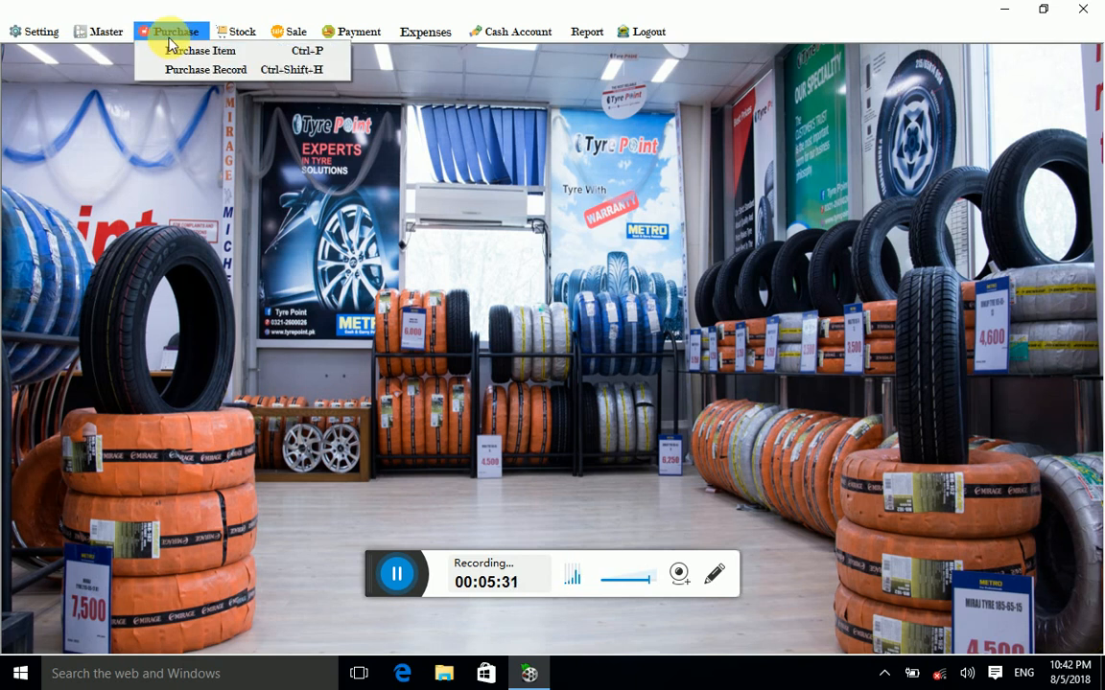
pyautogui.click(182, 51)
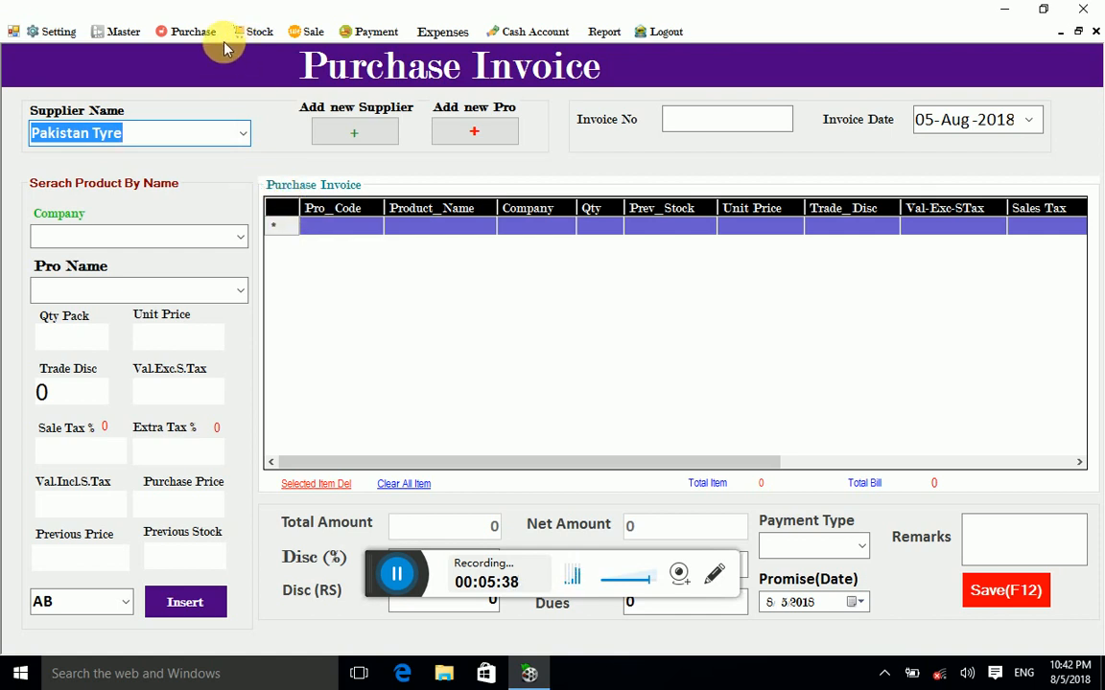
pyautogui.click(241, 141)
pyautogui.click(168, 154)
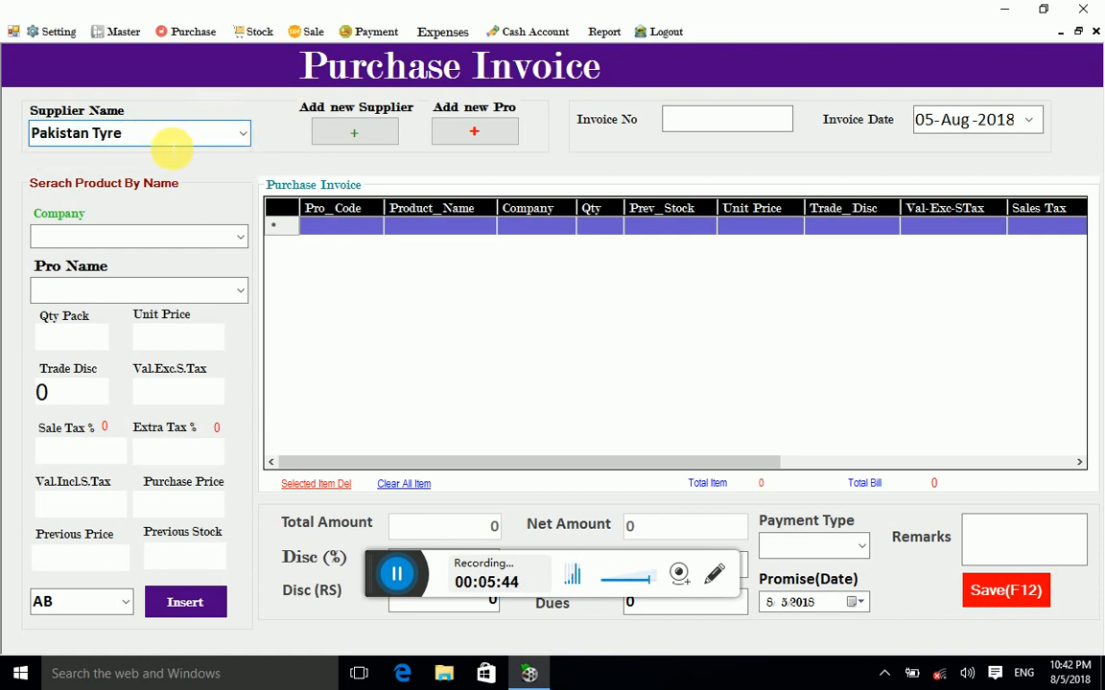
pyautogui.click(156, 128)
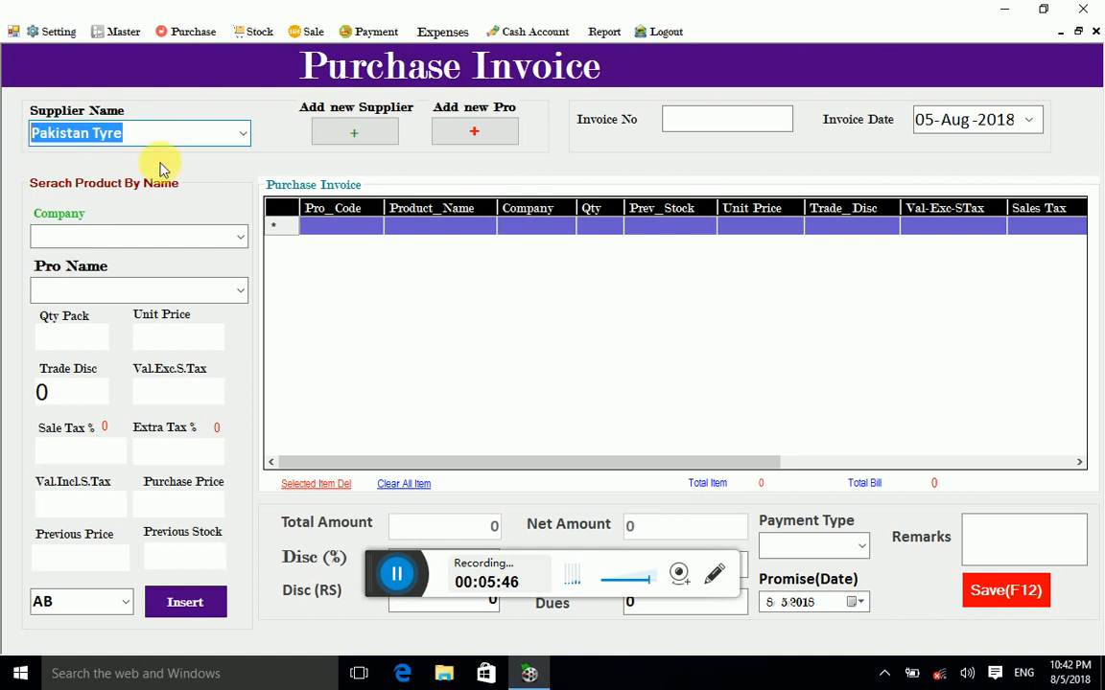
pyautogui.click(203, 135)
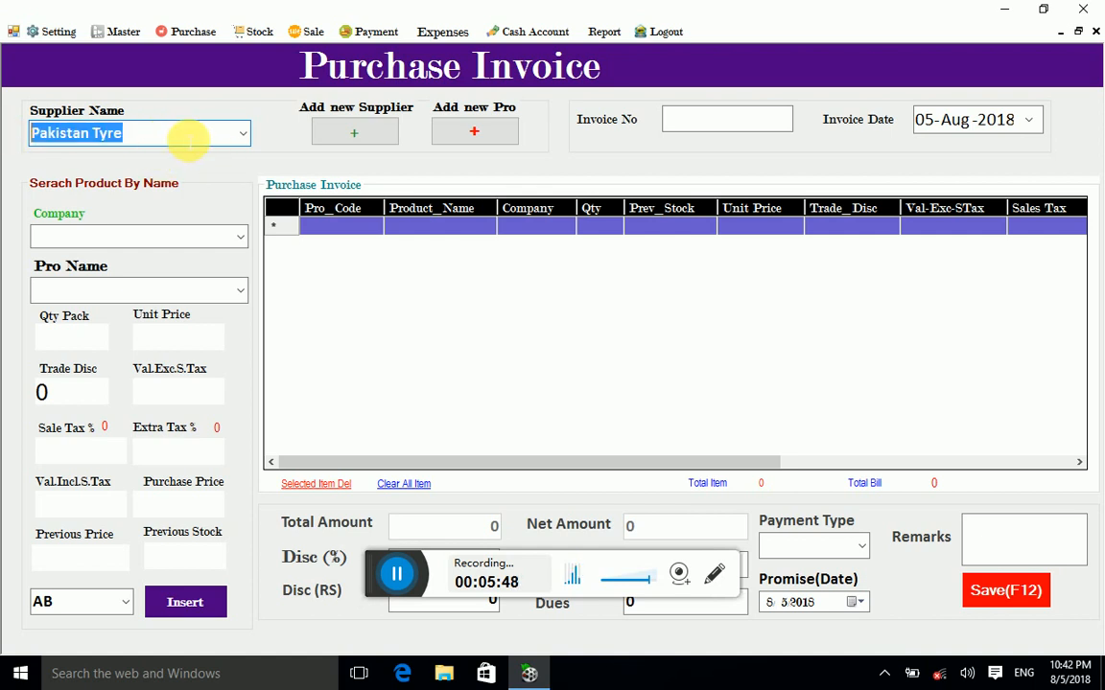
pyautogui.click(165, 126)
pyautogui.moveTo(173, 136); pyautogui.dragTo(8, 138)
pyautogui.click(76, 135)
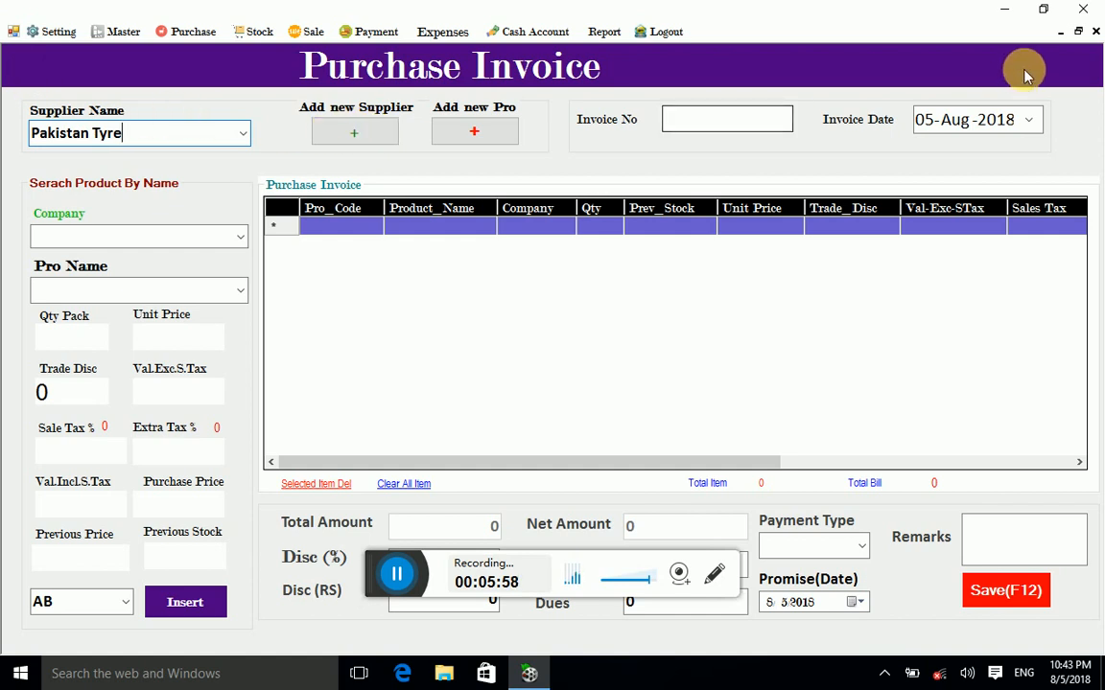
pyautogui.click(1094, 33)
# Step: Save supplier Multan Tyre Shop with code Sp02, then close the Supplier Form
pyautogui.click(38, 31)
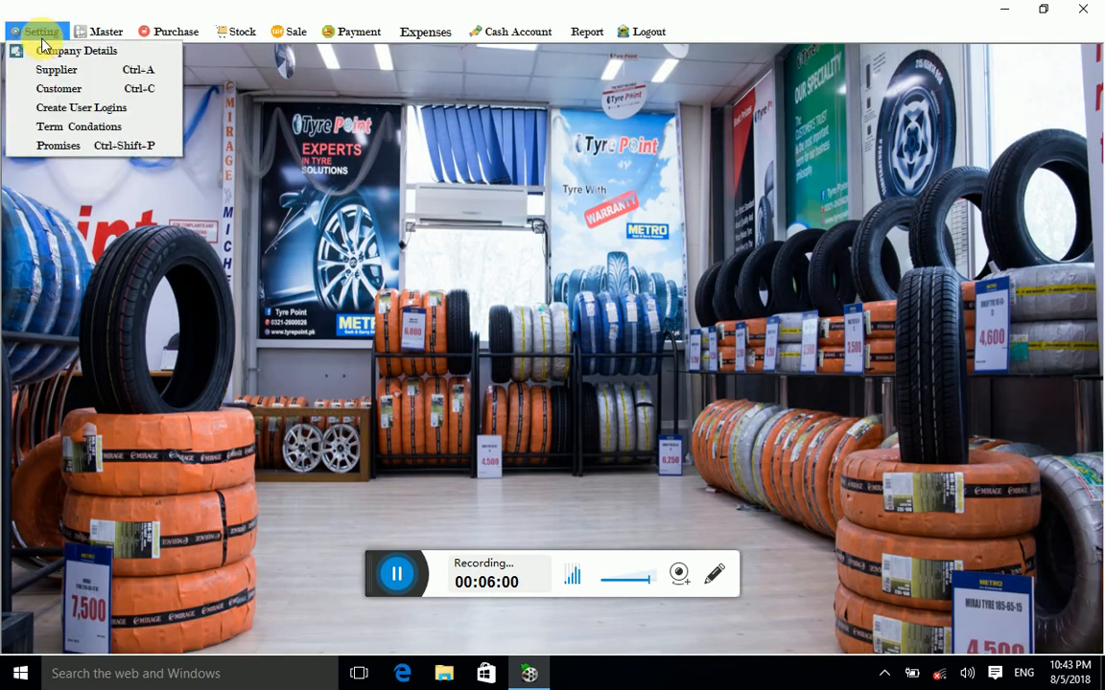
pyautogui.click(57, 70)
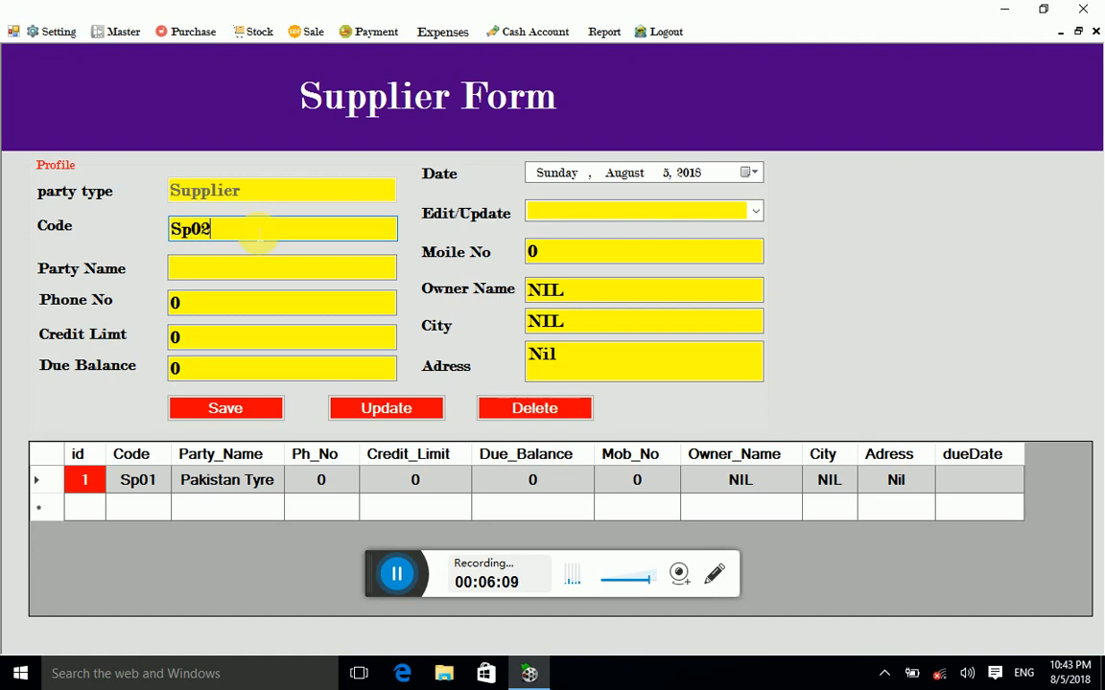
pyautogui.click(219, 261)
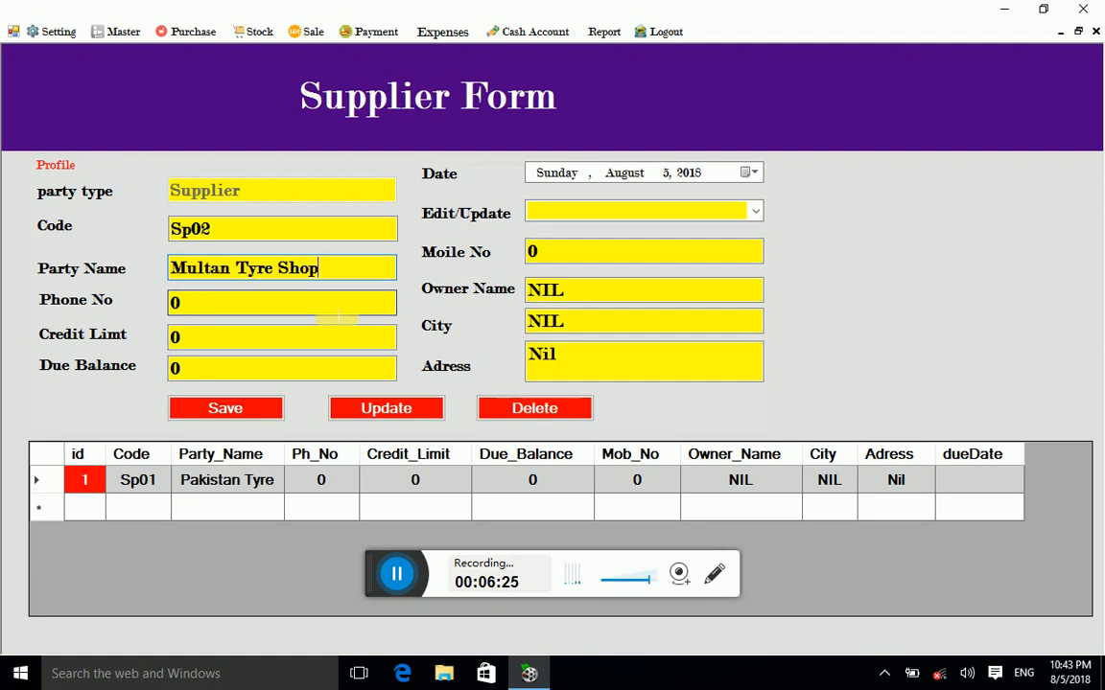
pyautogui.click(226, 410)
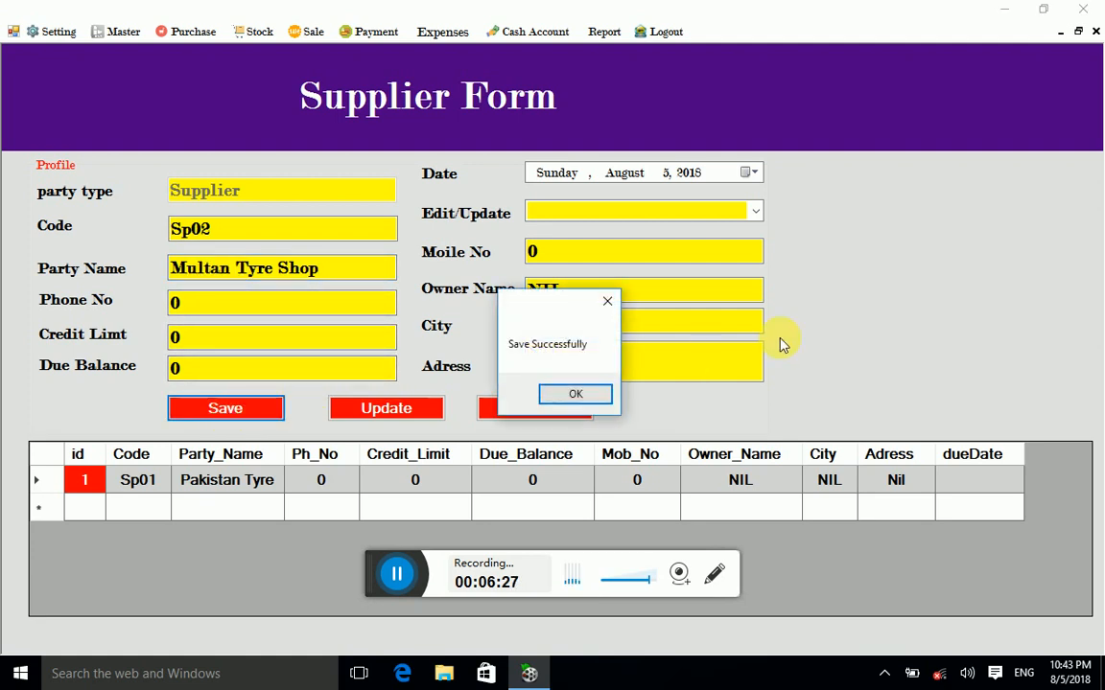
pyautogui.click(569, 391)
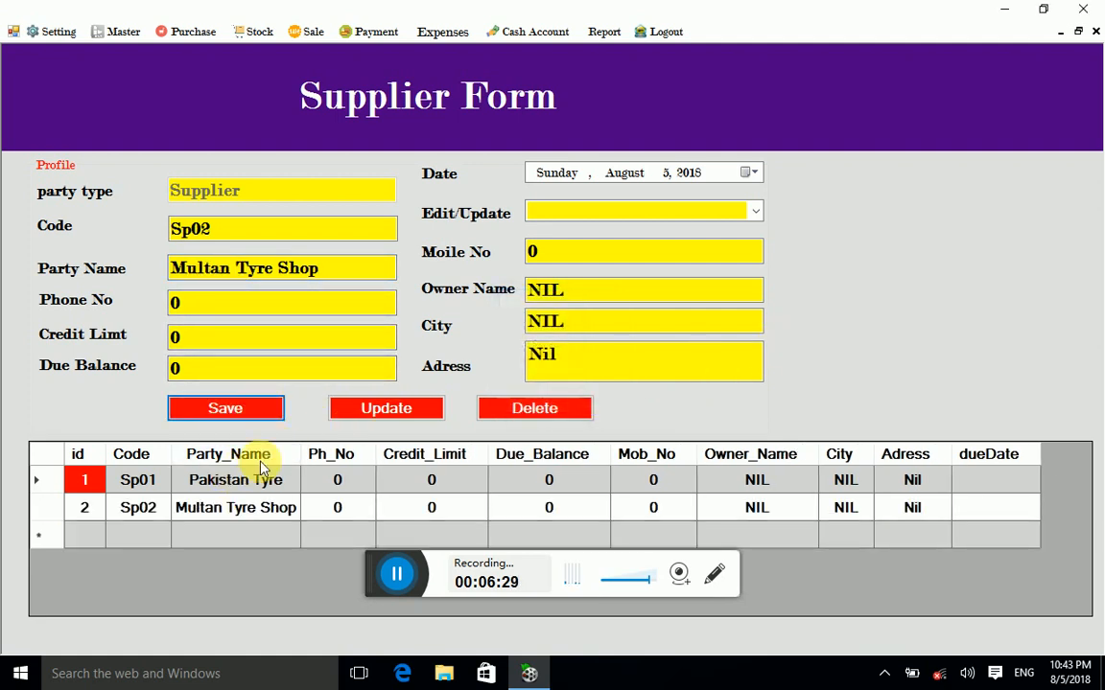
pyautogui.click(1096, 31)
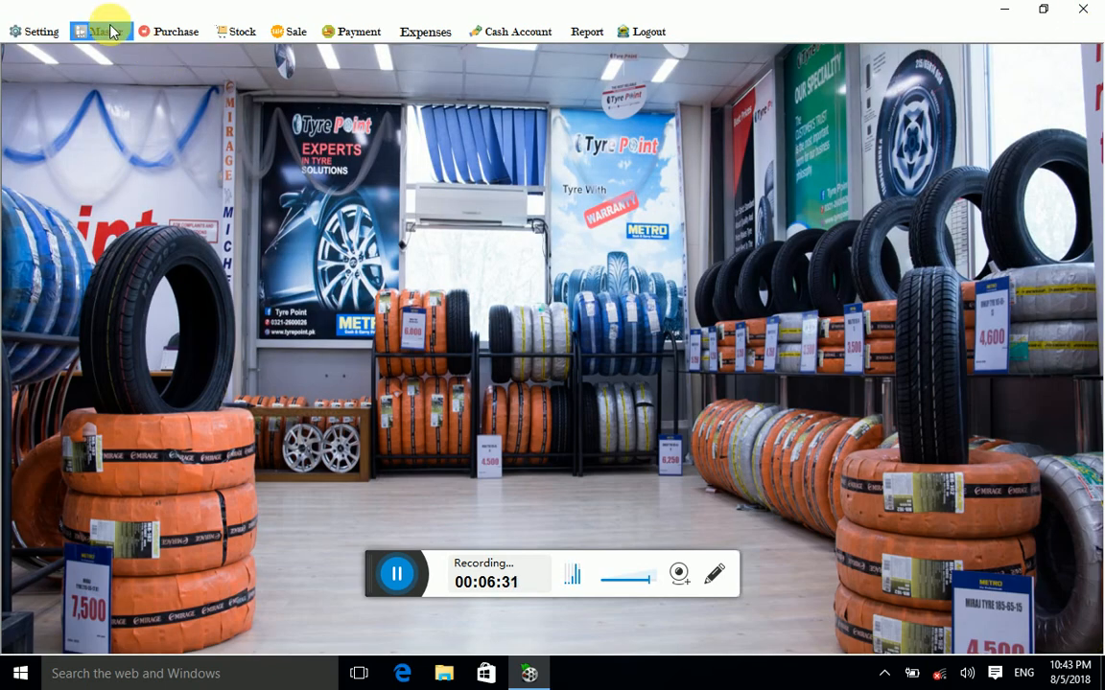
# Step: Start a new purchase invoice with supplier Pakistan Tyre
pyautogui.click(158, 31)
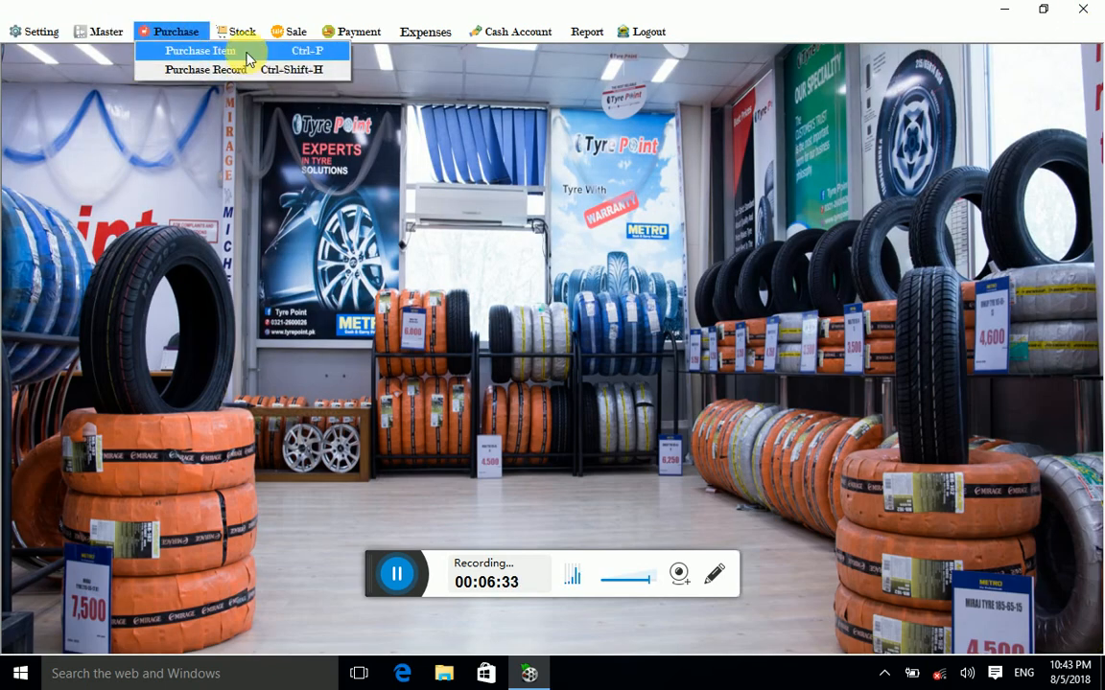
pyautogui.click(247, 60)
pyautogui.click(244, 137)
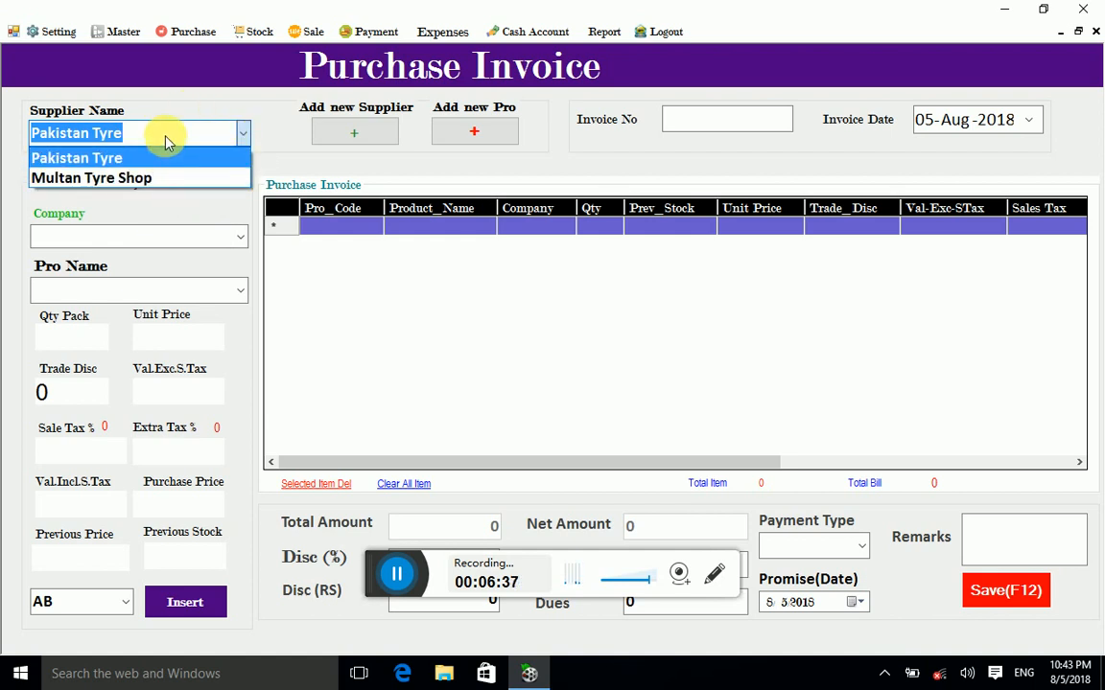
pyautogui.click(112, 159)
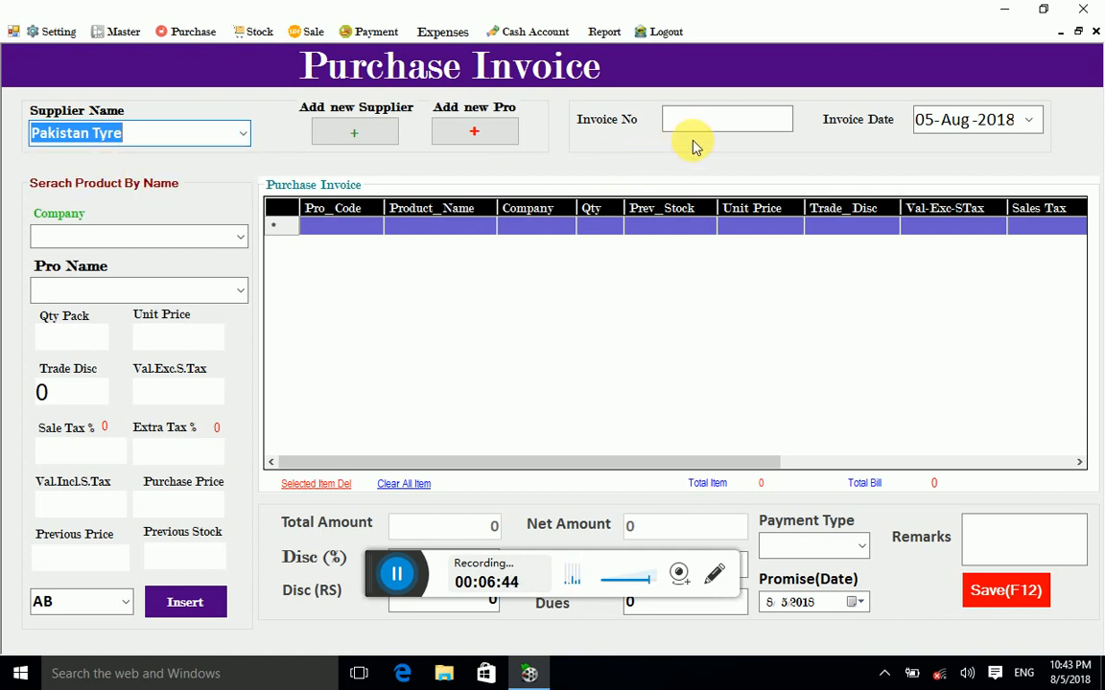
# Step: Enter invoice number Gt120 and keep 05-Aug-2018 as the invoice date
pyautogui.click(714, 118)
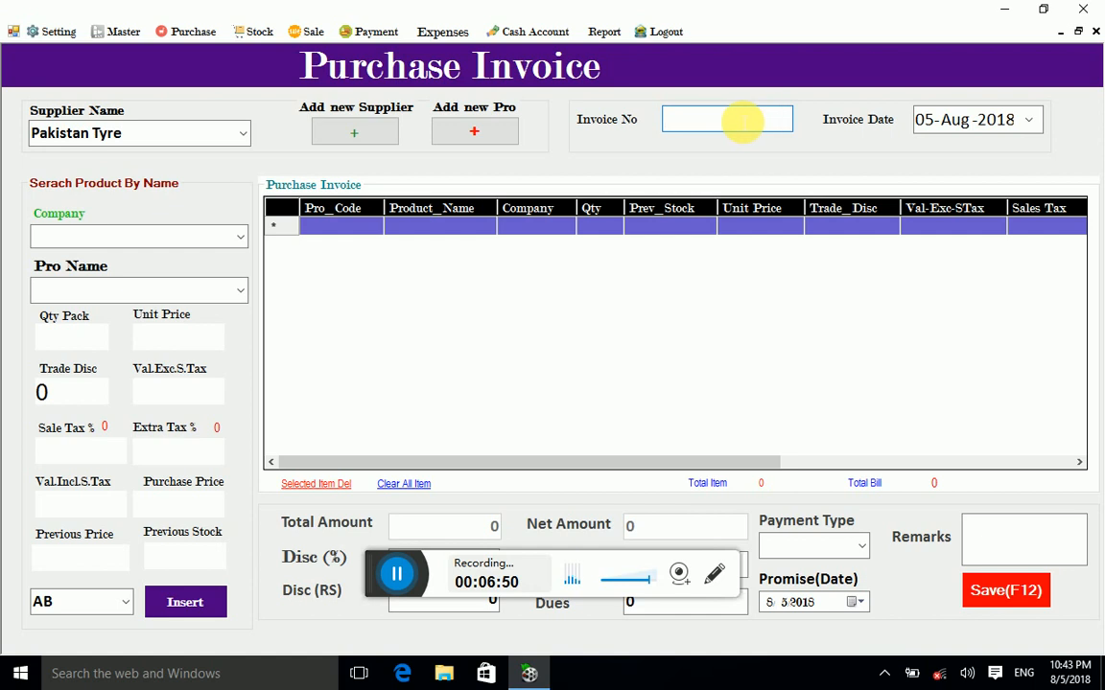
pyautogui.write('120')
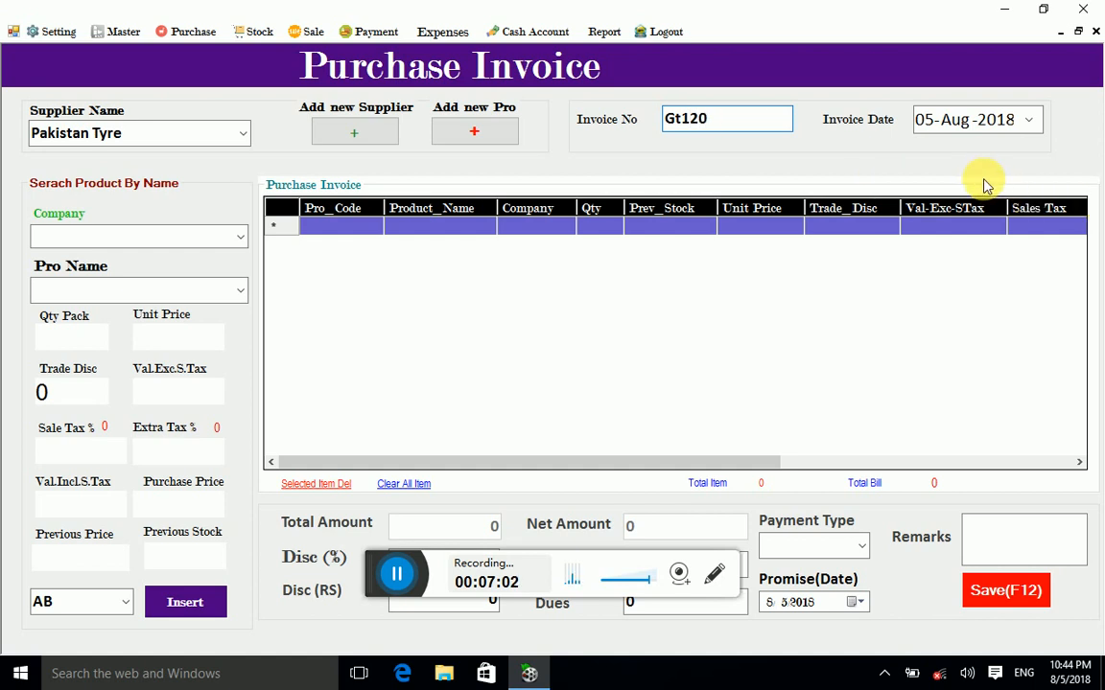
pyautogui.click(1035, 125)
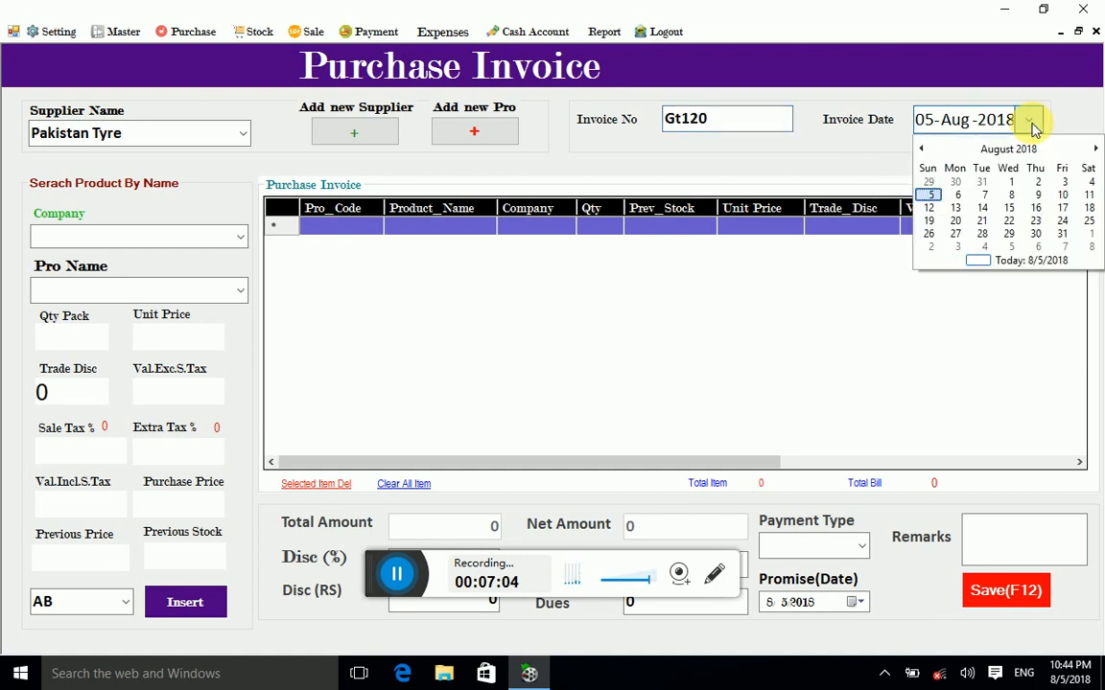
pyautogui.click(1032, 128)
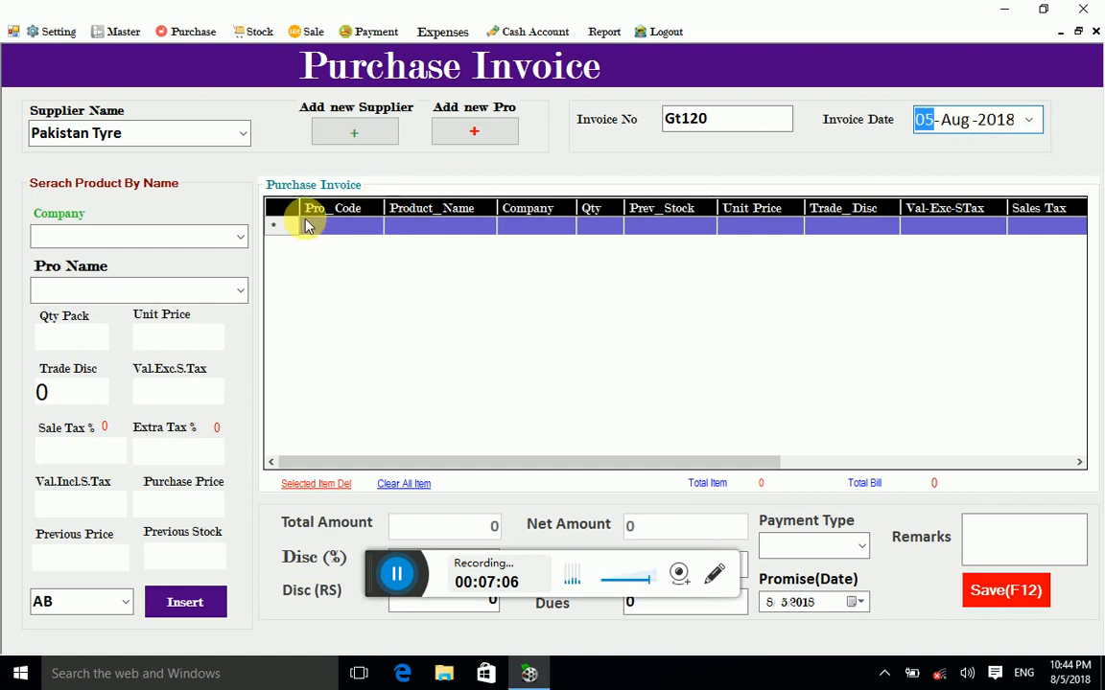
pyautogui.click(173, 243)
pyautogui.click(239, 237)
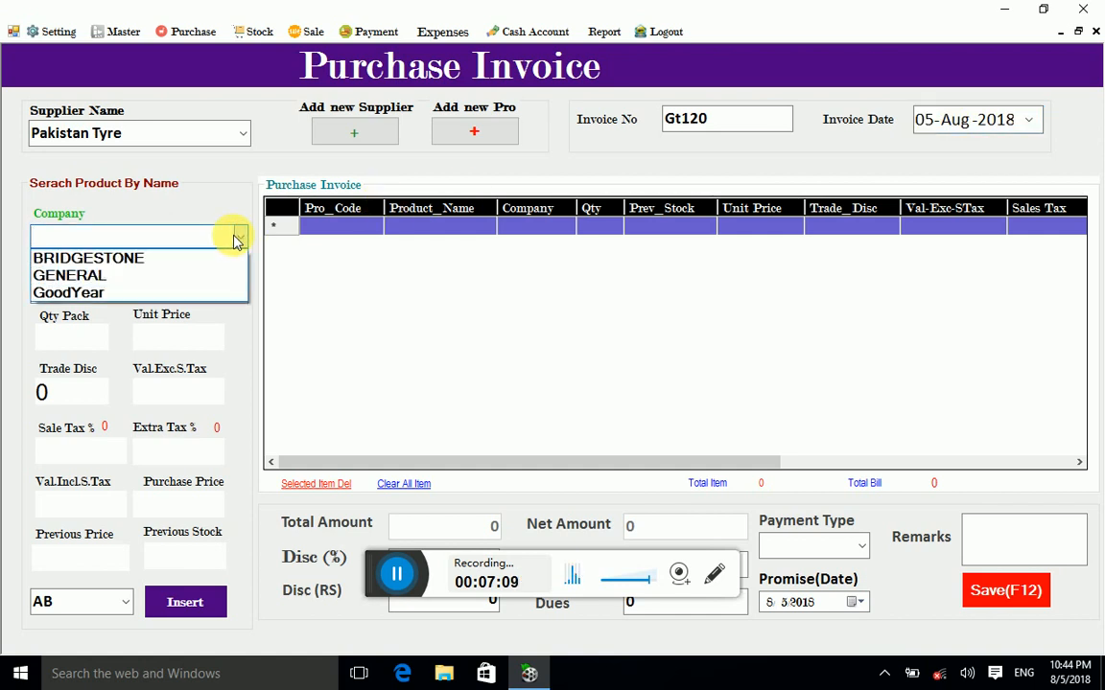
# Step: Choose company BRIDGESTONE and pick tyre size 165/70R12
pyautogui.click(110, 264)
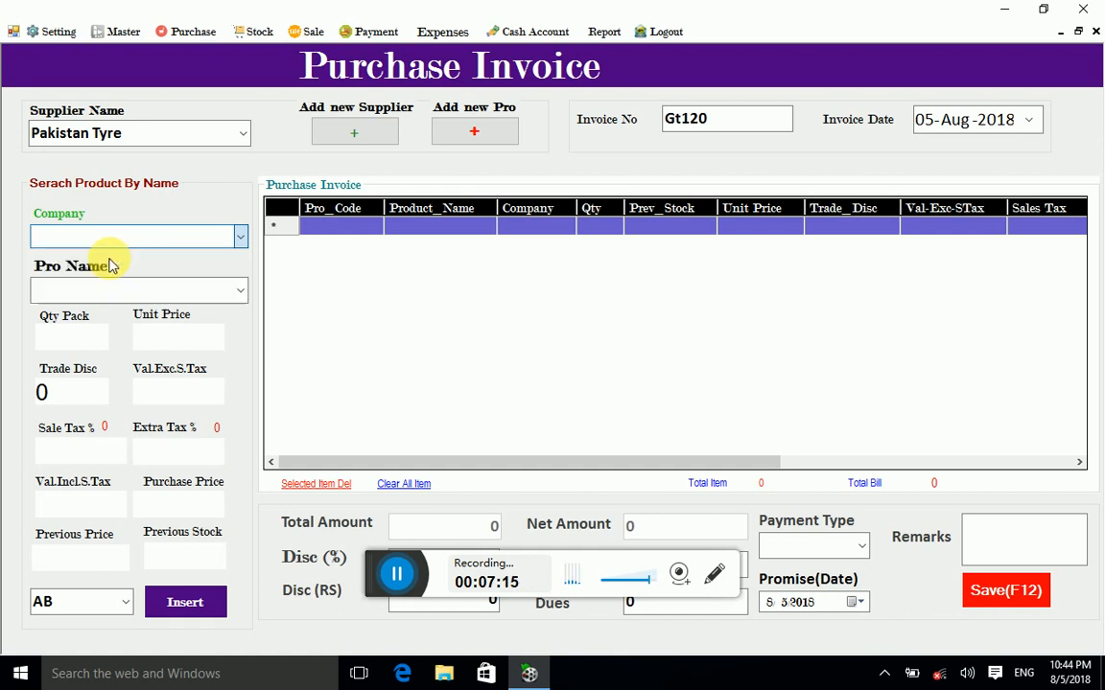
pyautogui.click(236, 297)
pyautogui.click(242, 288)
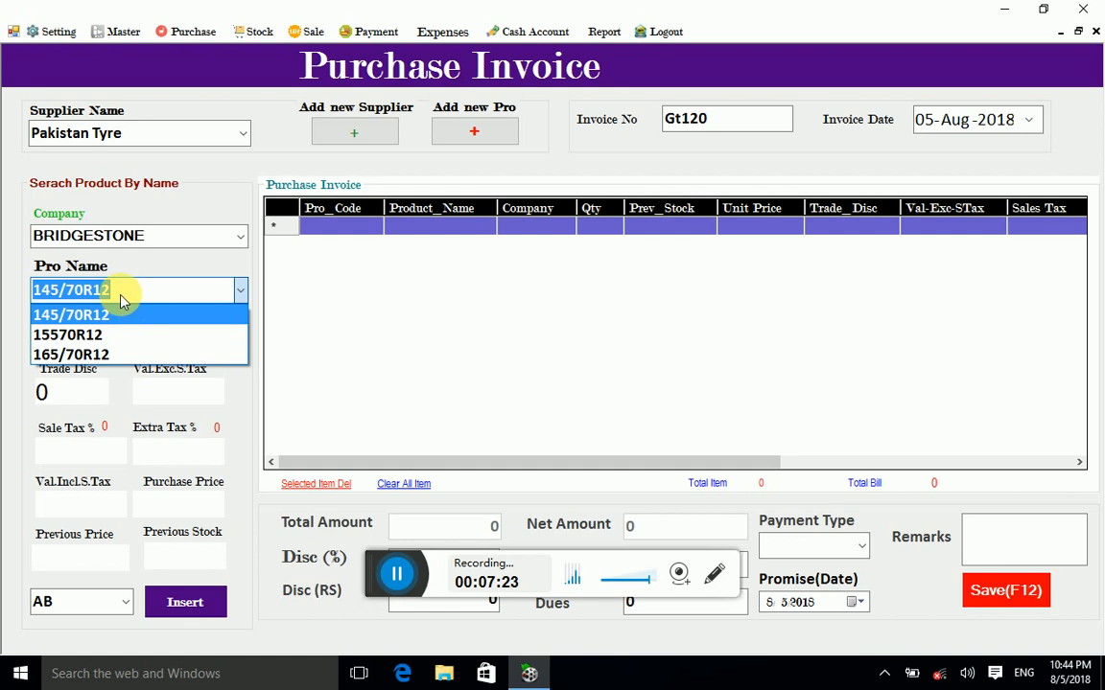
pyautogui.click(120, 363)
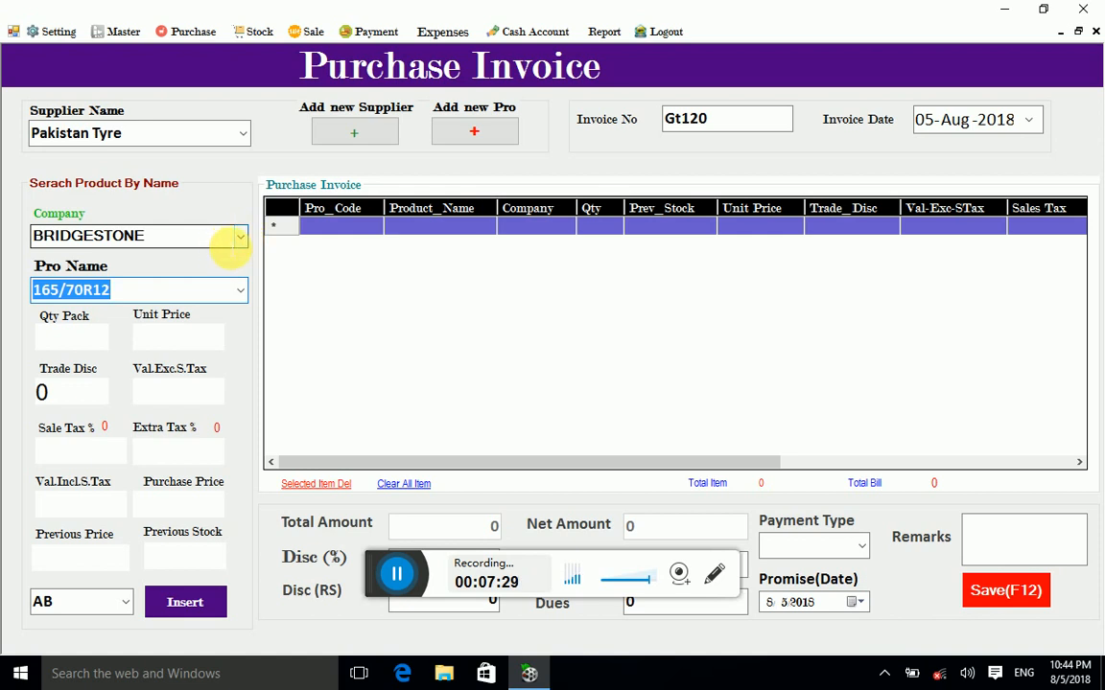
# Step: Compare the tyre sizes offered by GENERAL and GoodYear
pyautogui.click(239, 239)
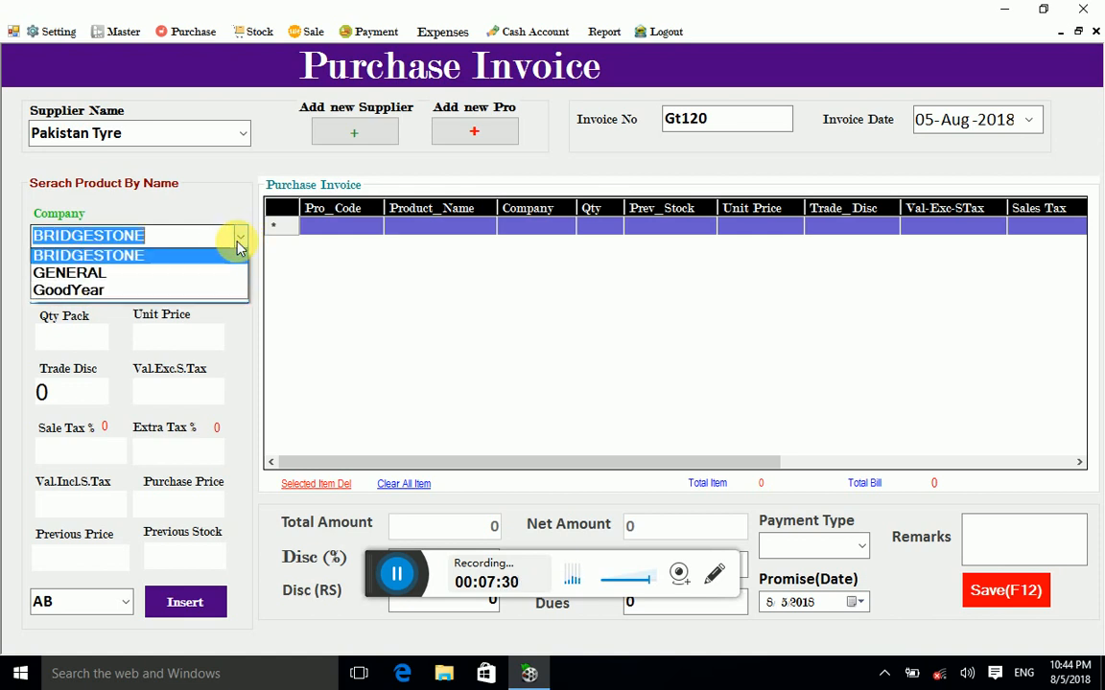
pyautogui.click(140, 278)
pyautogui.click(241, 298)
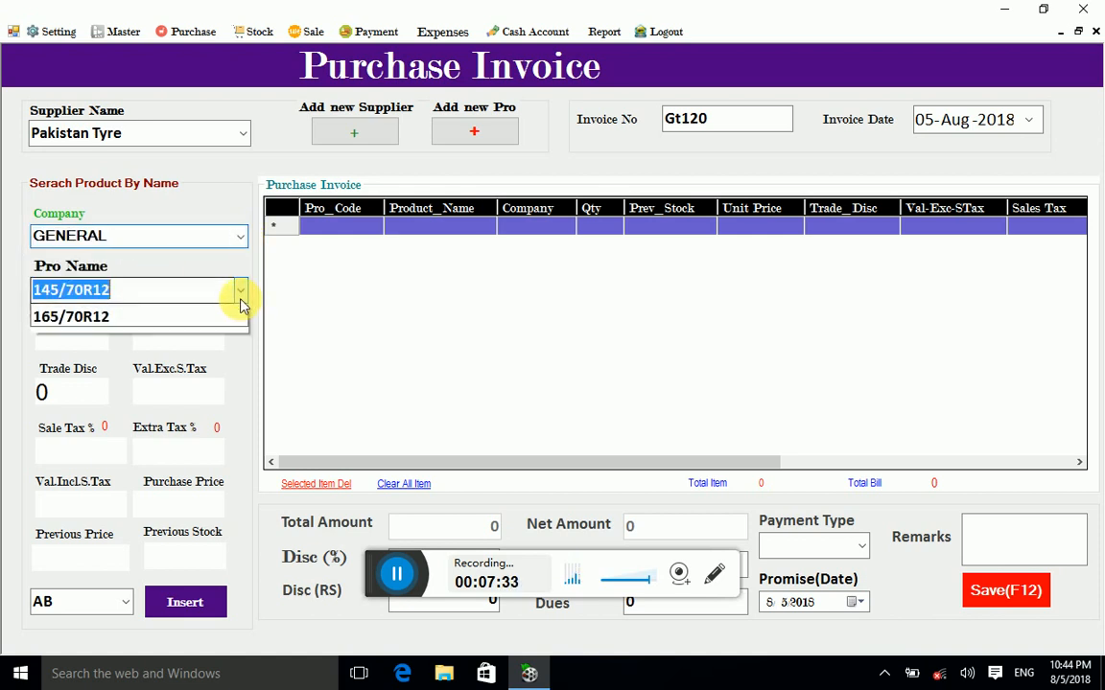
pyautogui.click(241, 297)
pyautogui.click(239, 238)
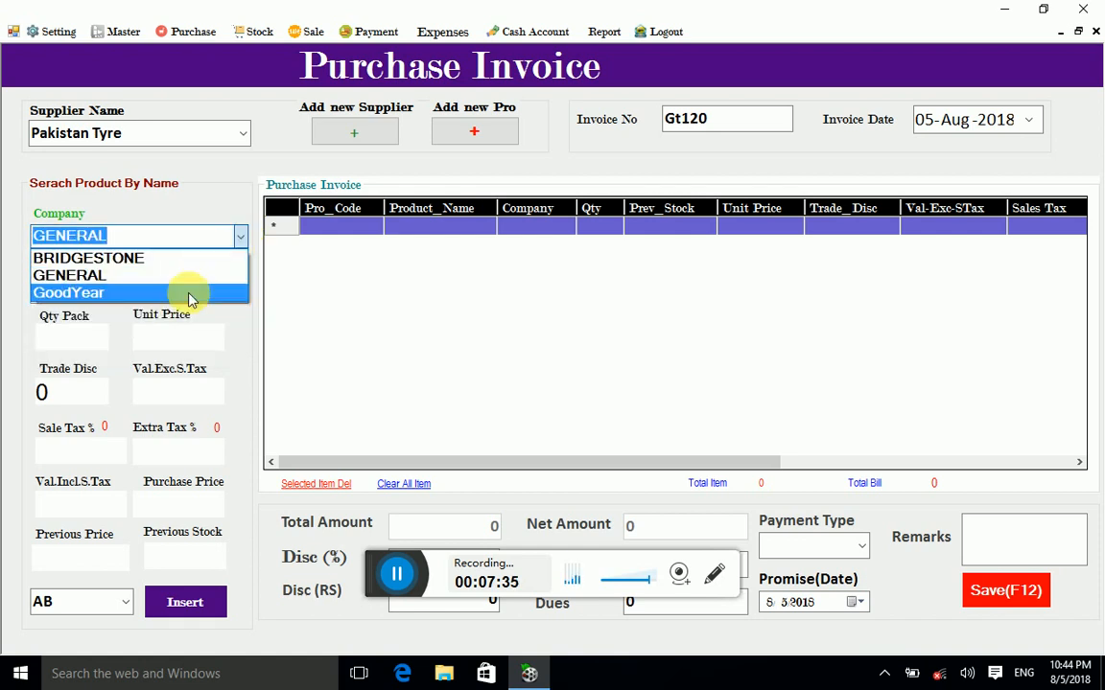
pyautogui.click(196, 291)
pyautogui.click(239, 291)
pyautogui.click(239, 290)
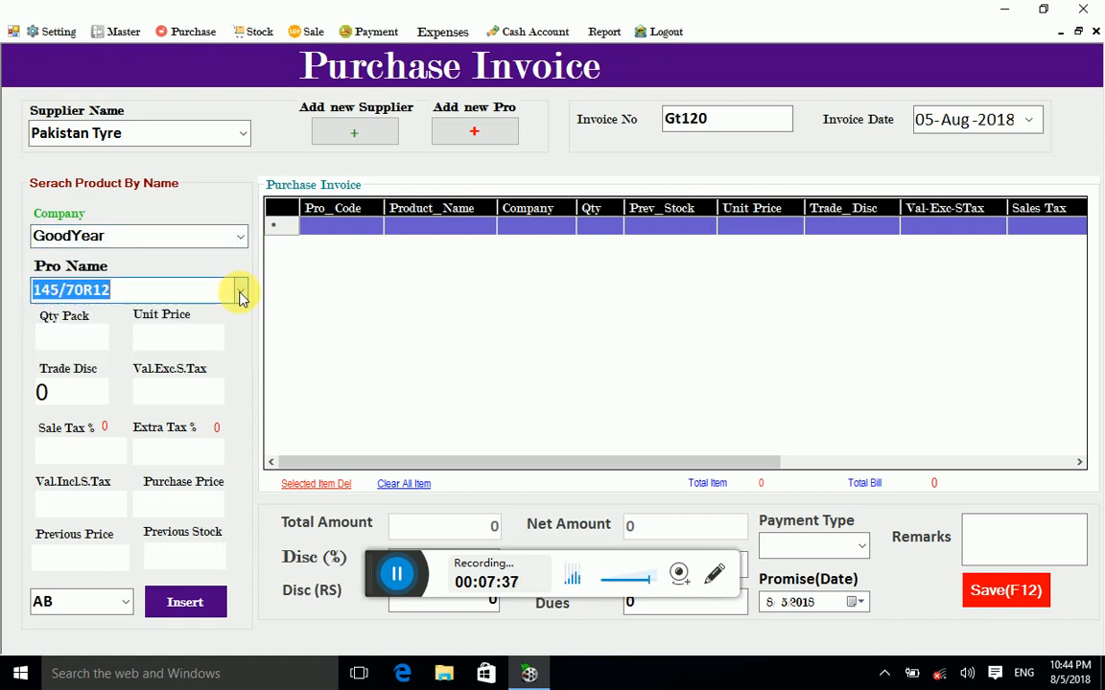
# Step: Switch the company back to BRIDGESTONE with product 145/70R12
pyautogui.click(240, 234)
pyautogui.click(182, 254)
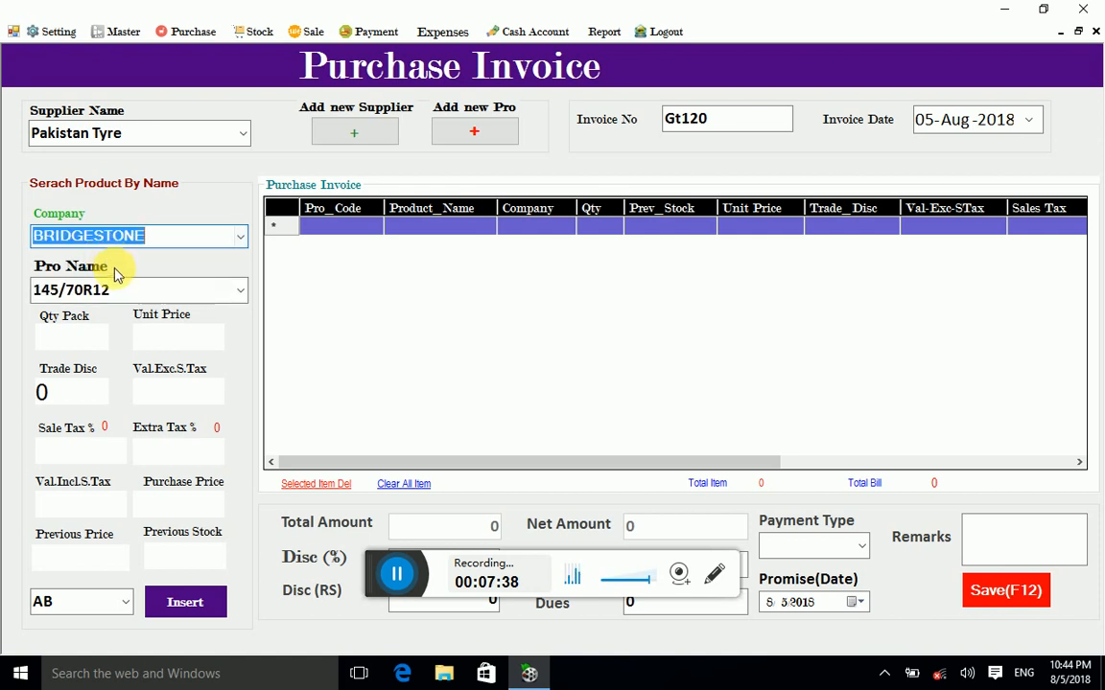
pyautogui.click(79, 340)
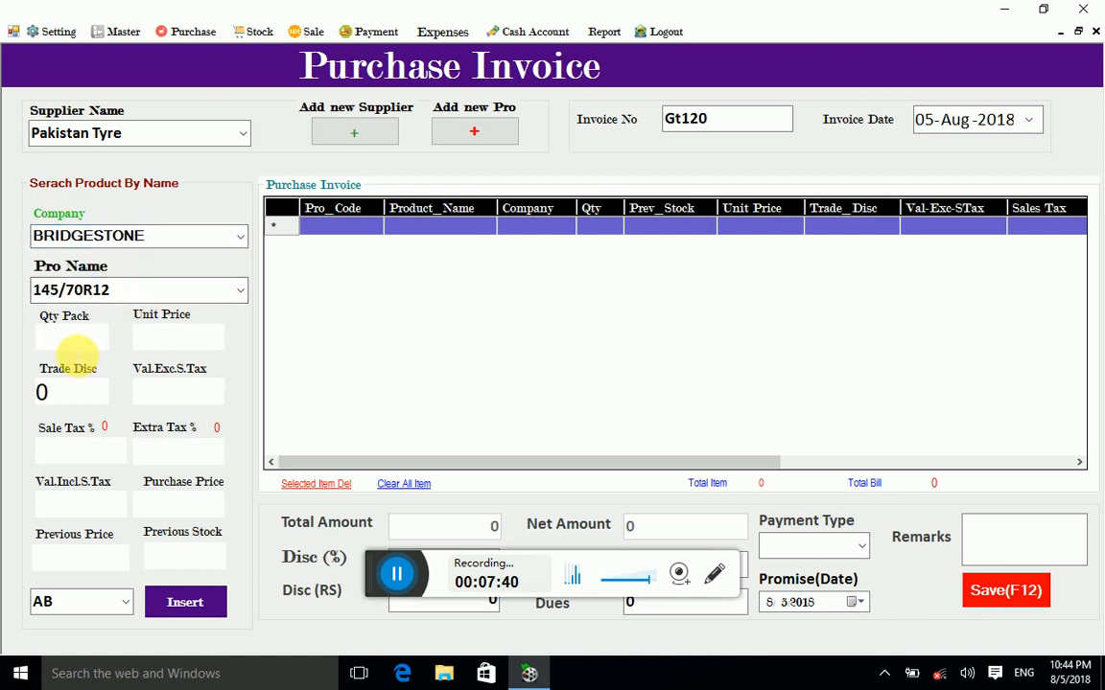
# Step: Insert 20 BRIDGESTONE 145/70R12 tyres at 2500 with ABC, then minimize and restore the invoice
pyautogui.write('20')
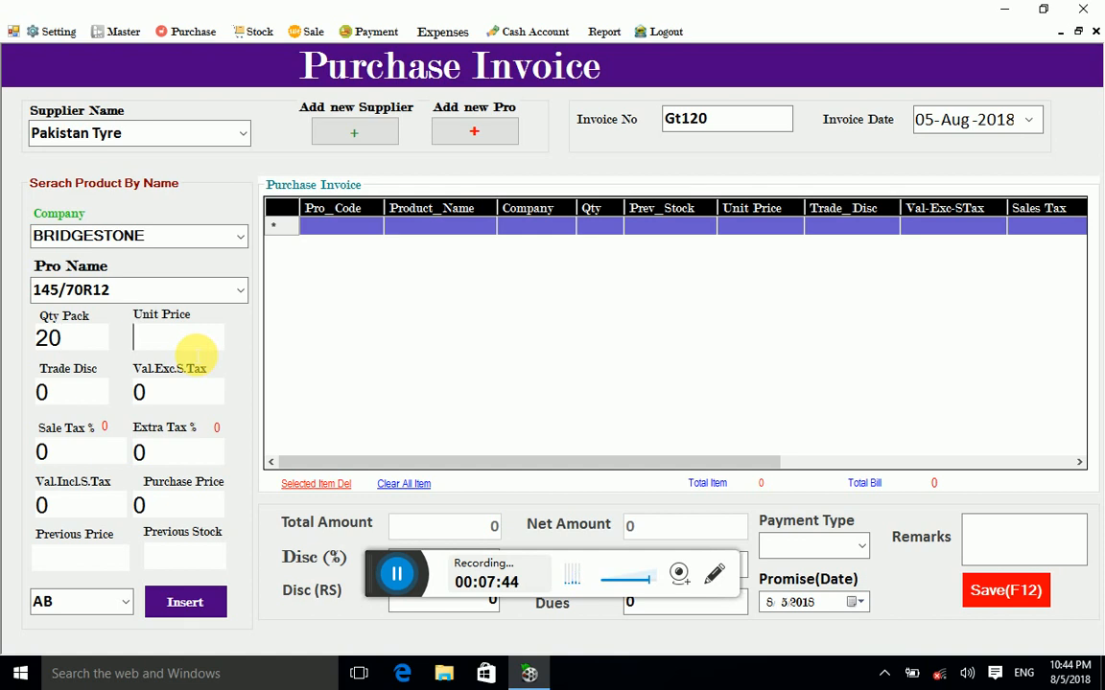
pyautogui.write('2500')
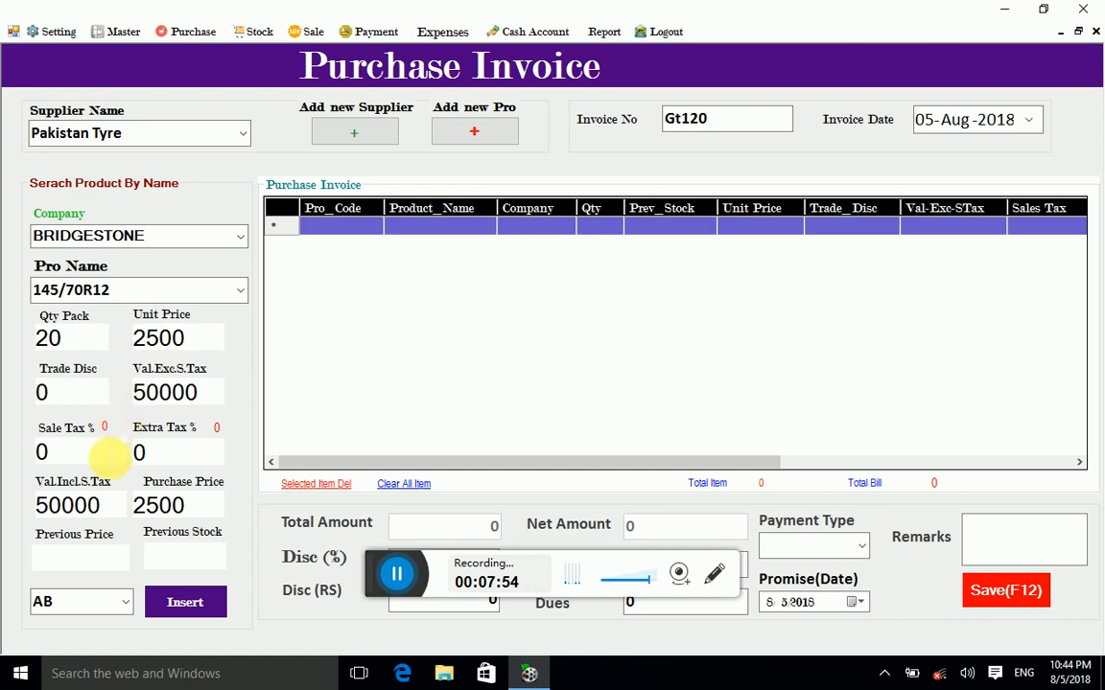
pyautogui.click(123, 607)
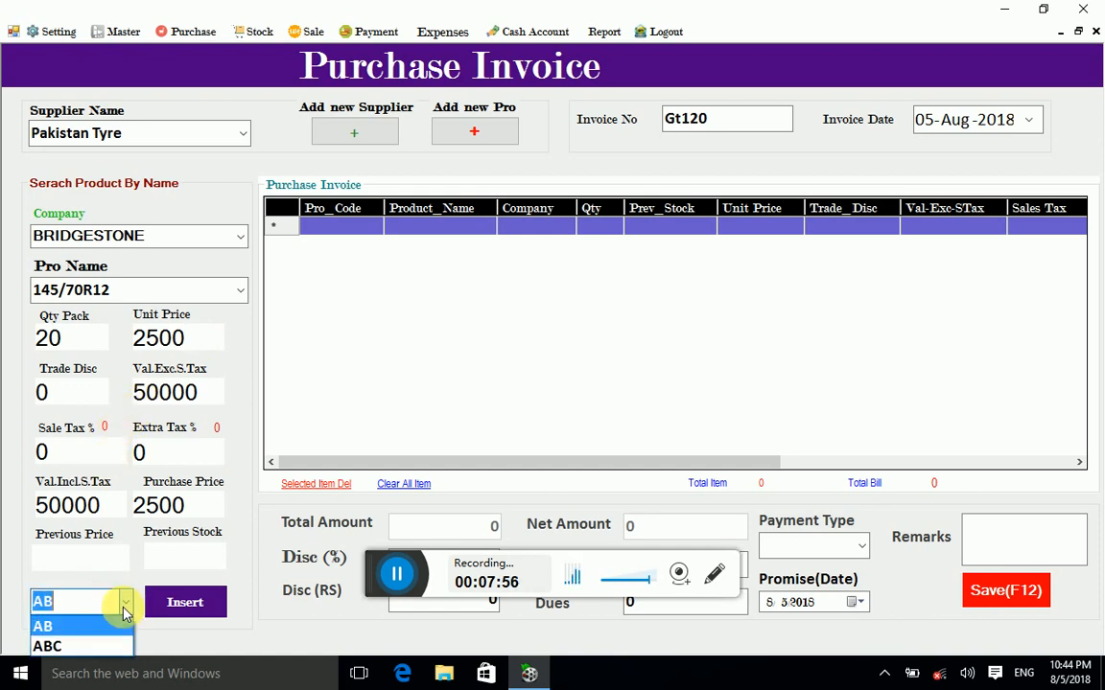
pyautogui.click(93, 645)
pyautogui.click(177, 602)
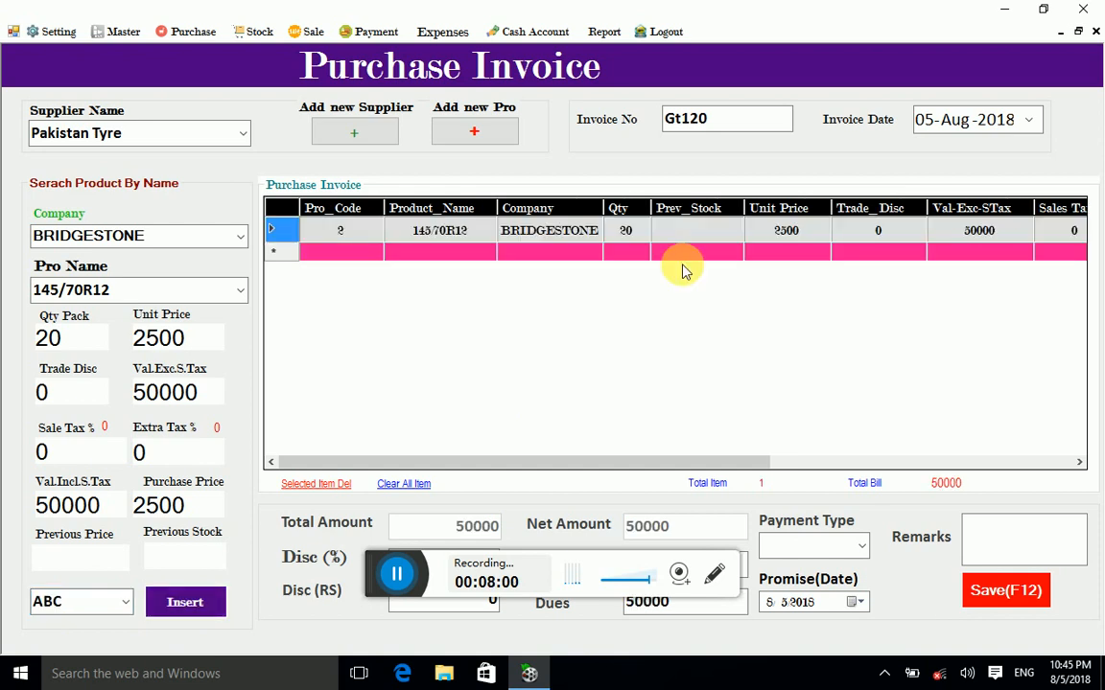
pyautogui.click(1004, 9)
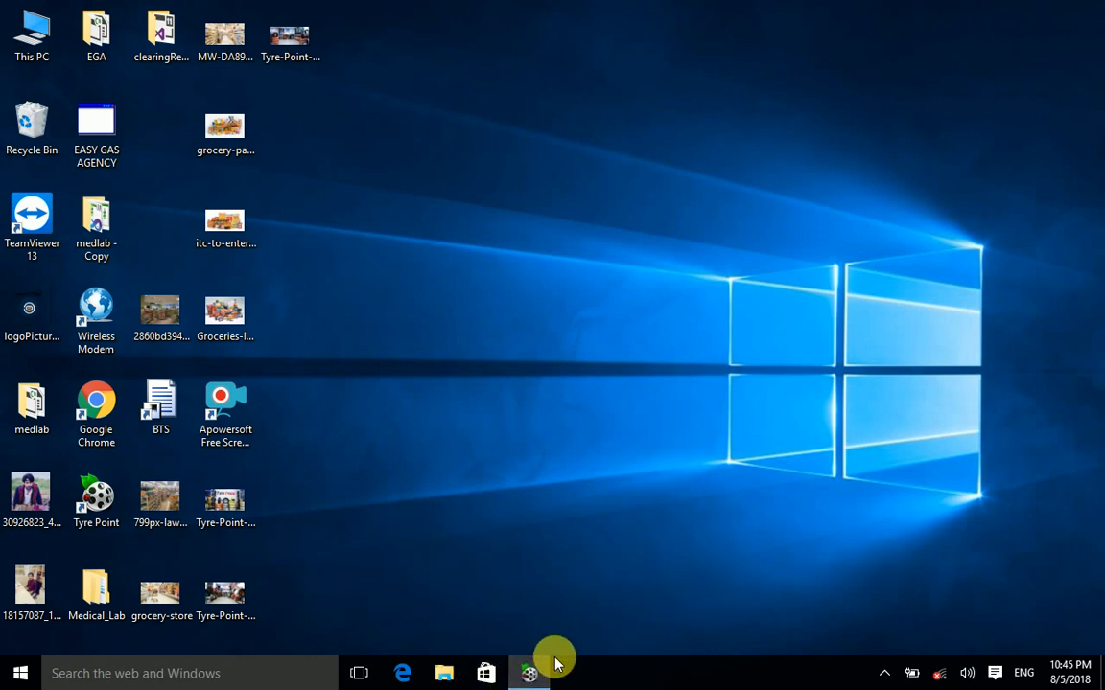
pyautogui.click(529, 673)
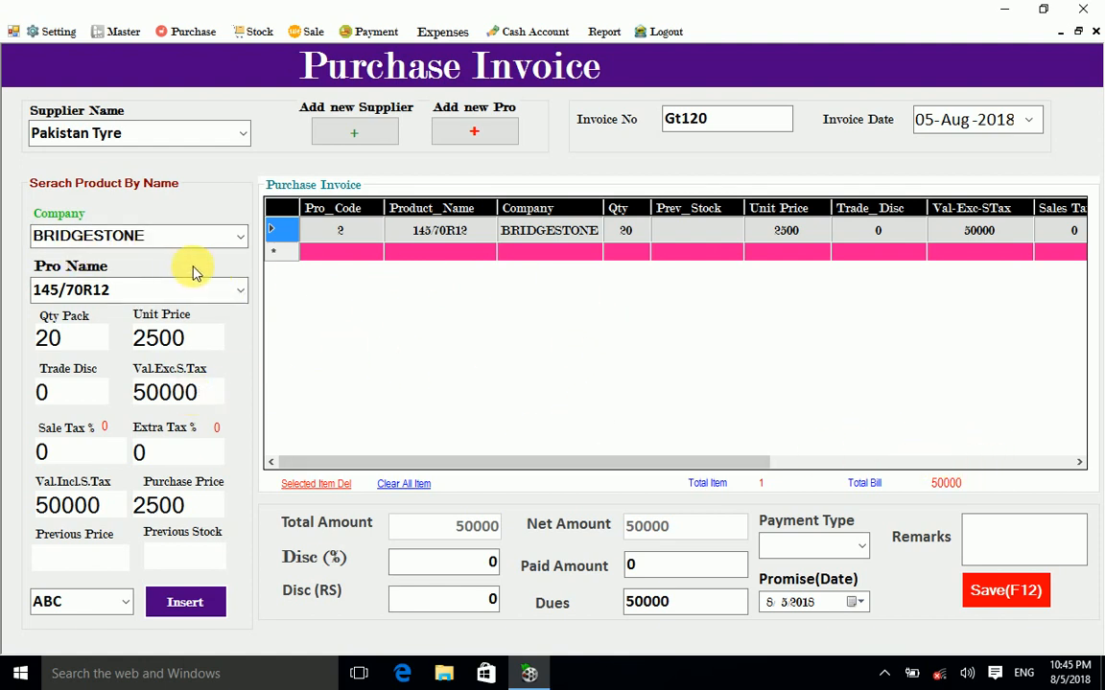
# Step: Insert a GENERAL 145/70R12 line of 10 tyres at 2000 each, totalling 20000
pyautogui.click(234, 237)
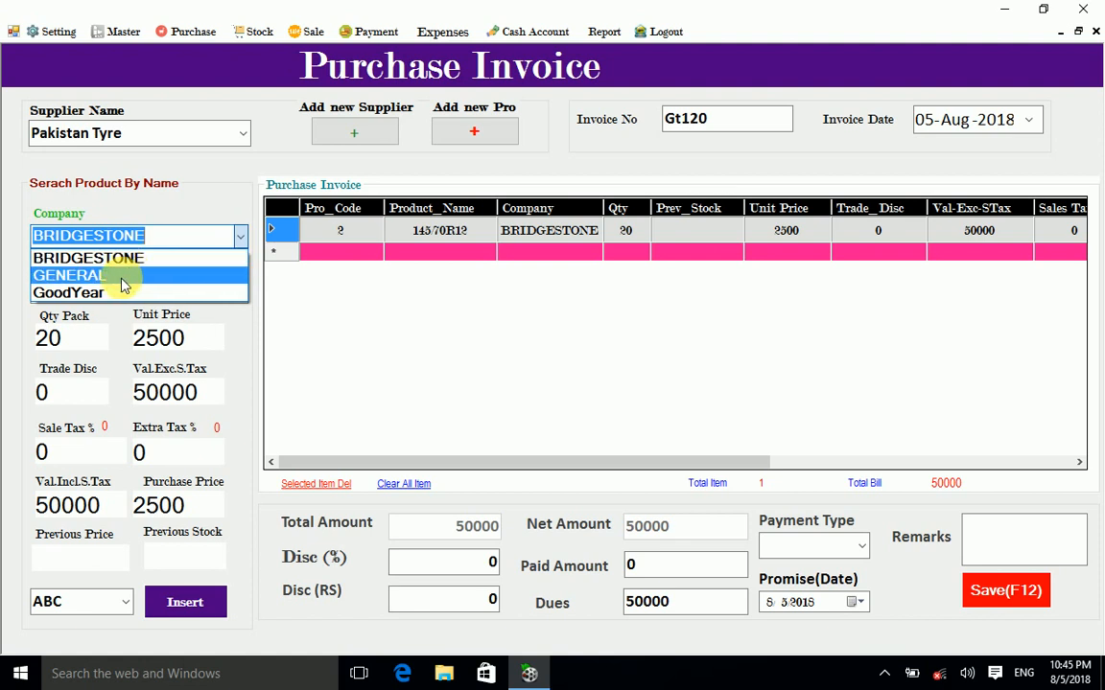
pyautogui.click(122, 279)
pyautogui.moveTo(61, 337); pyautogui.dragTo(10, 335)
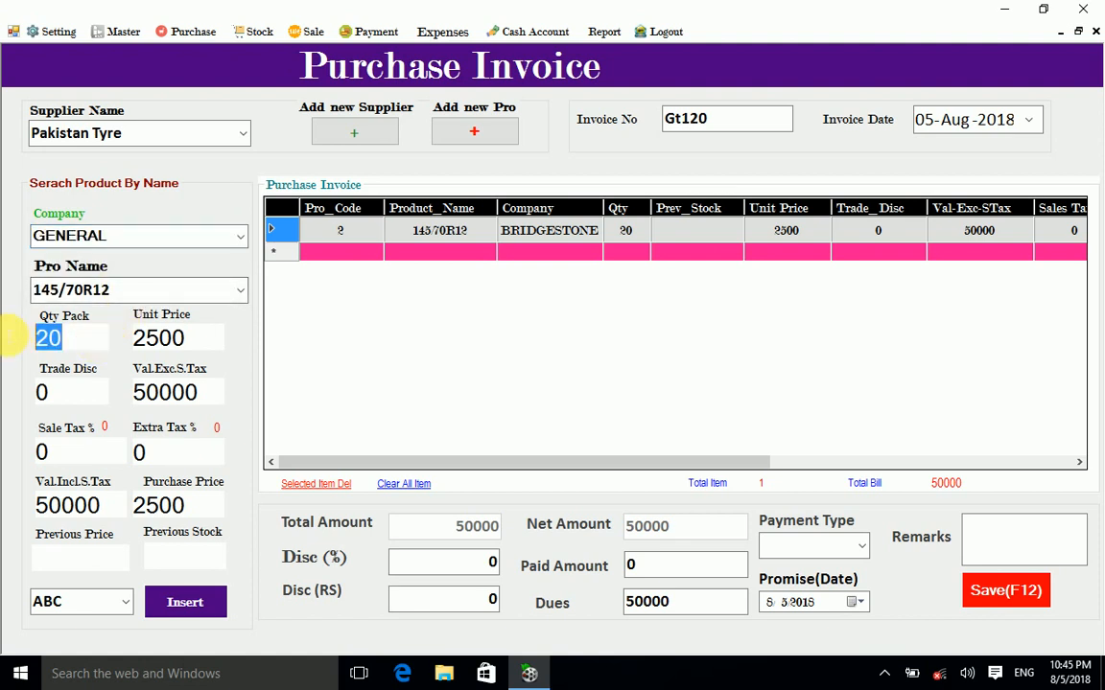
pyautogui.write('10')
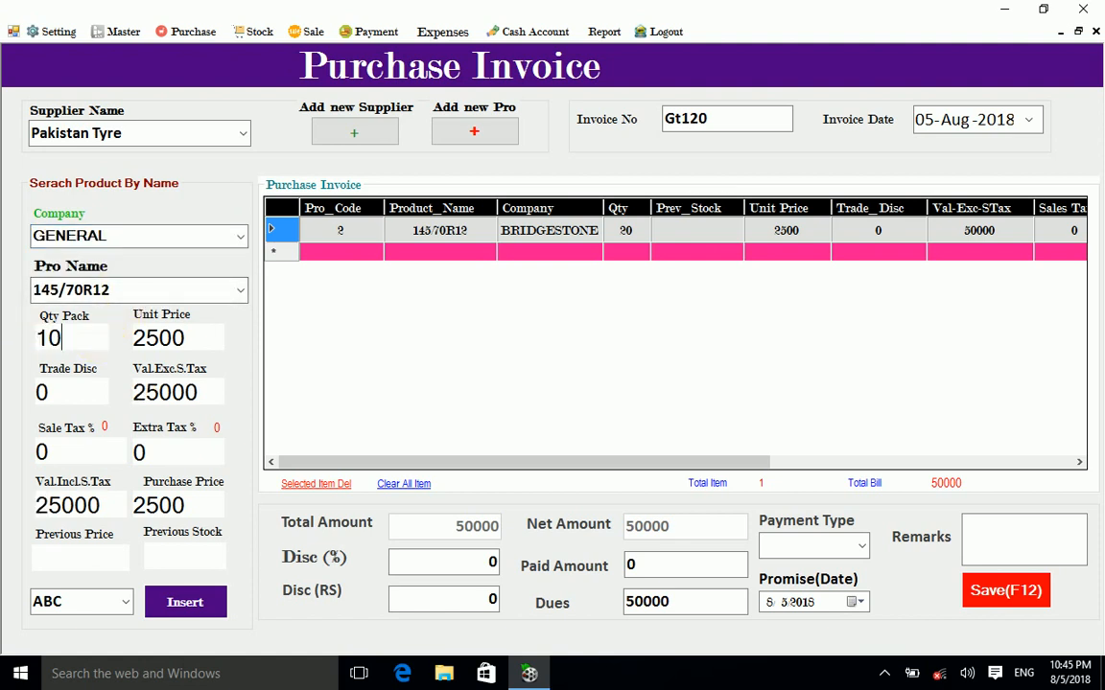
pyautogui.moveTo(213, 343); pyautogui.dragTo(98, 337)
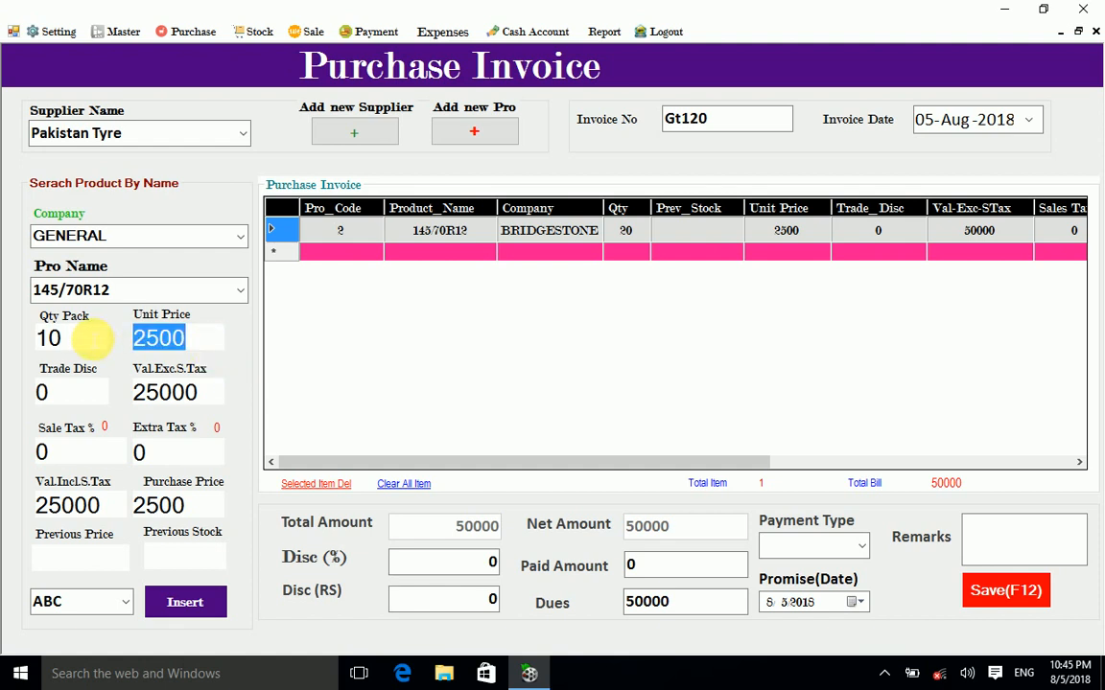
pyautogui.write('2000')
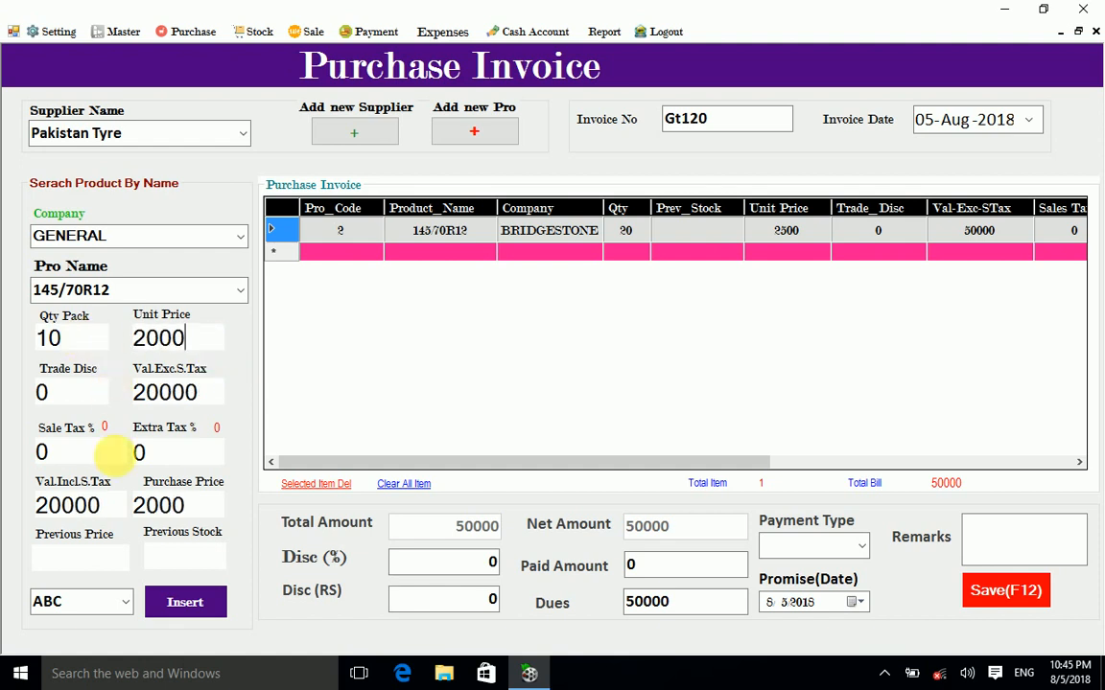
pyautogui.click(185, 601)
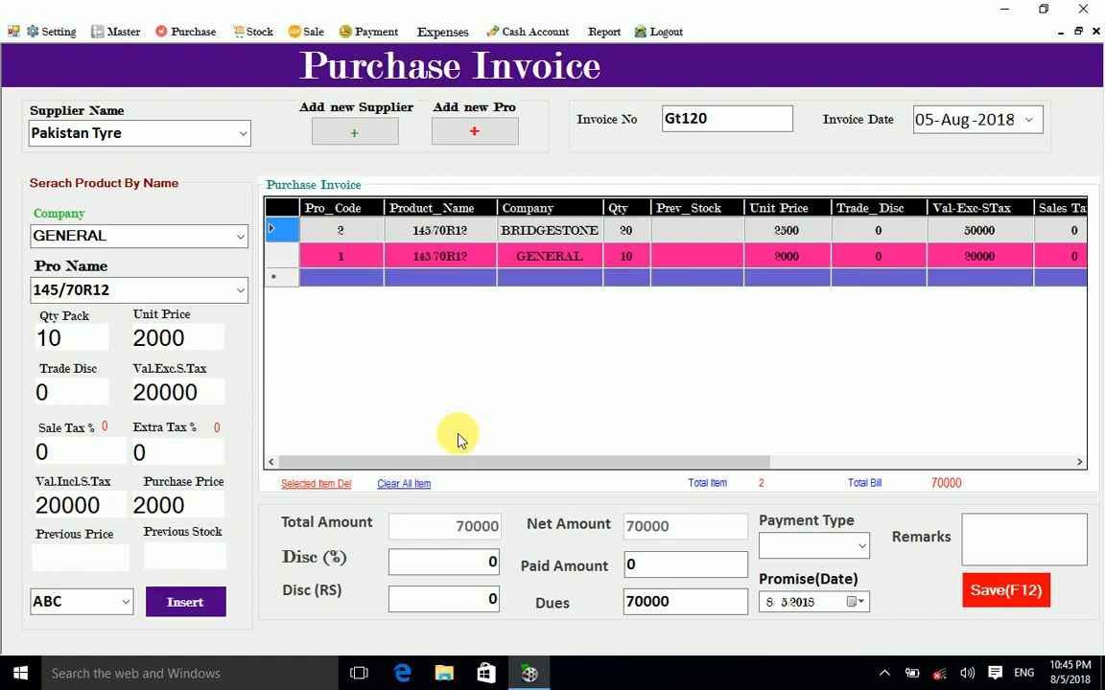
pyautogui.moveTo(618, 463); pyautogui.dragTo(1015, 496)
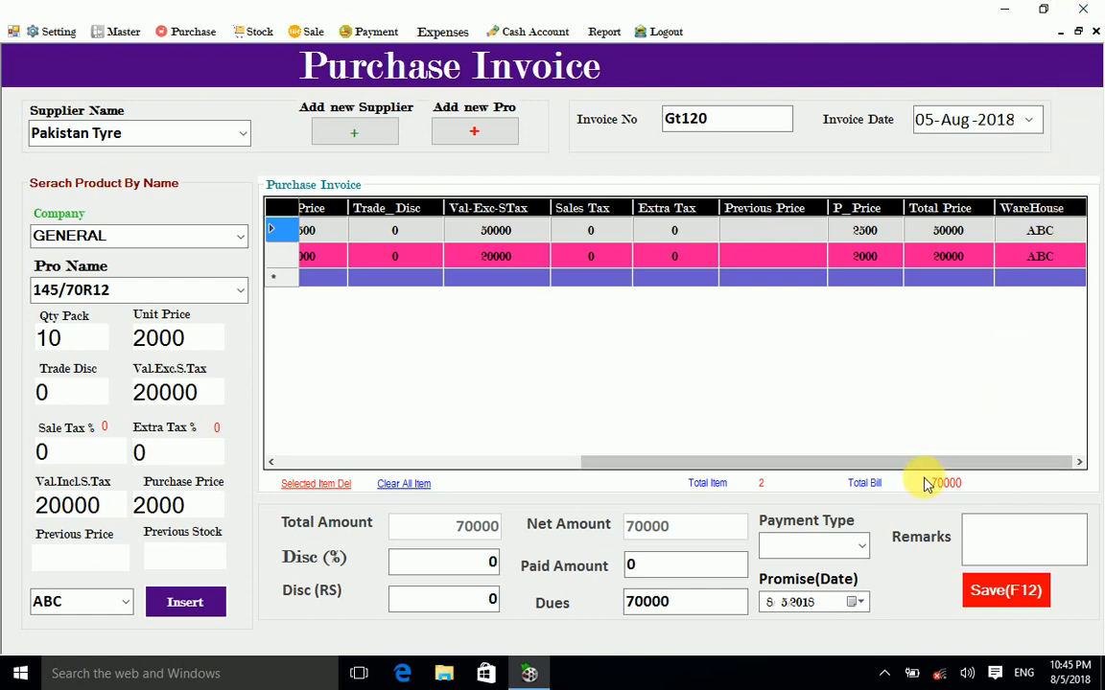
# Step: Reset the discount to 0% and enter 20000 as the paid amount, leaving 50000 due
pyautogui.moveTo(924, 458); pyautogui.dragTo(370, 525)
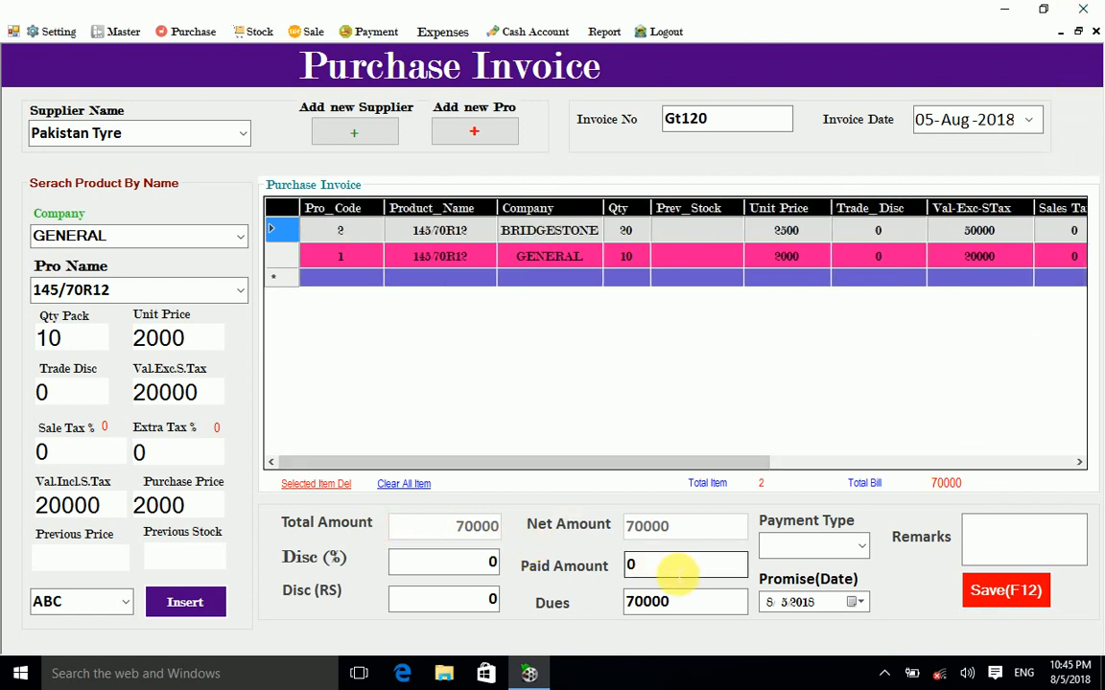
pyautogui.doubleClick(633, 565)
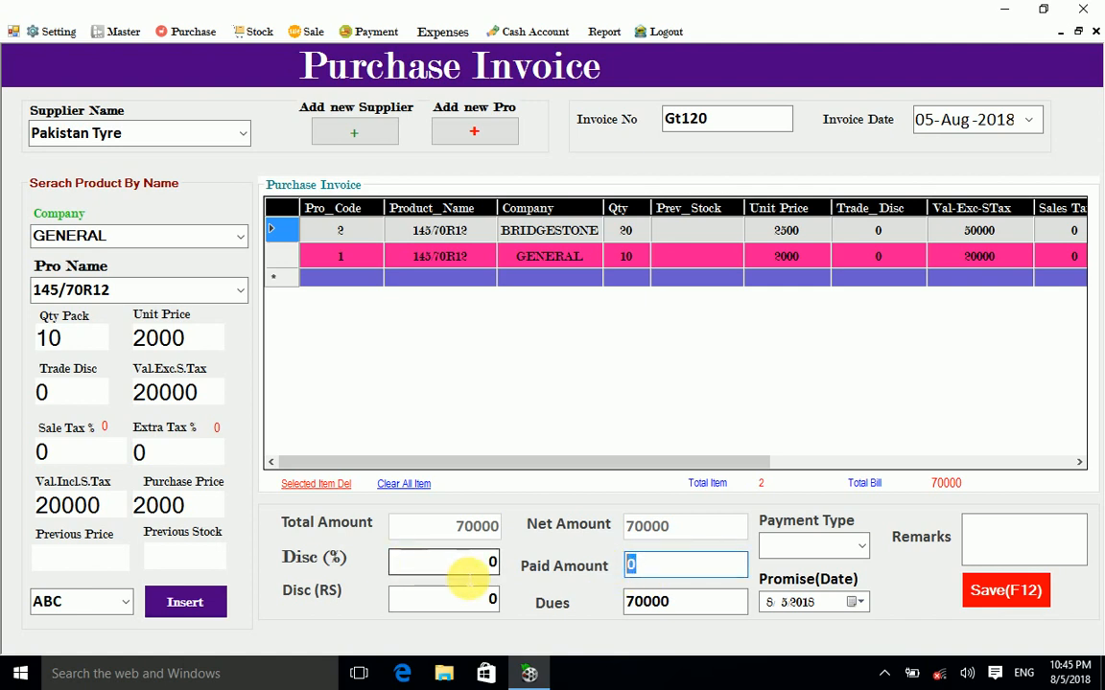
pyautogui.doubleClick(468, 563)
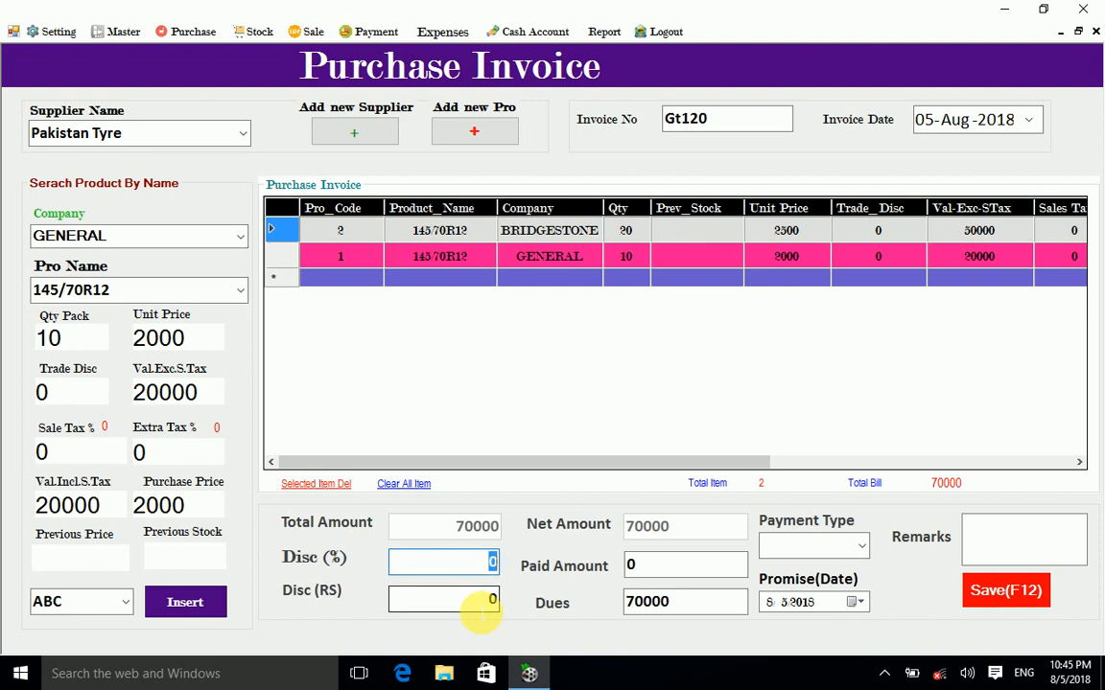
pyautogui.doubleClick(491, 602)
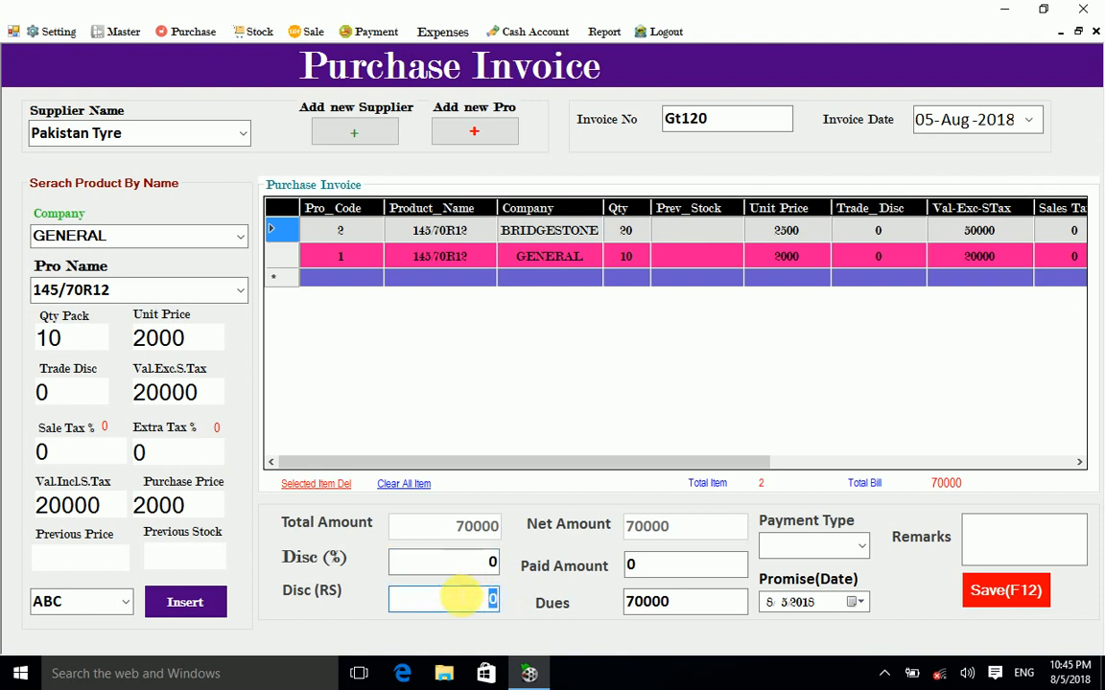
pyautogui.doubleClick(492, 562)
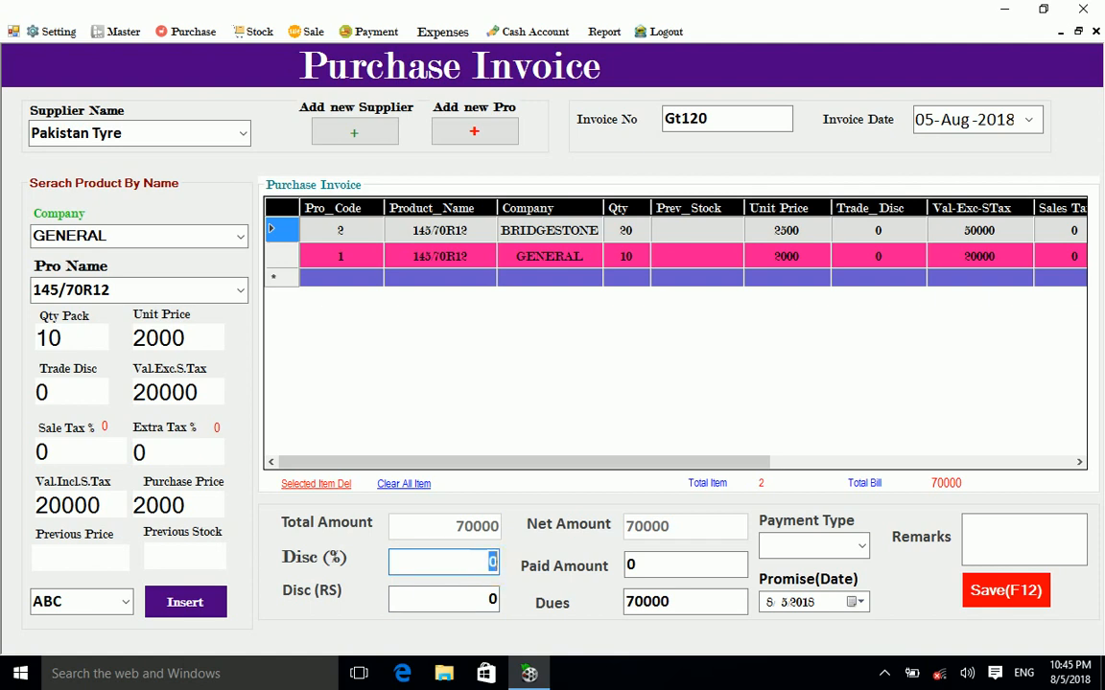
pyautogui.write('10')
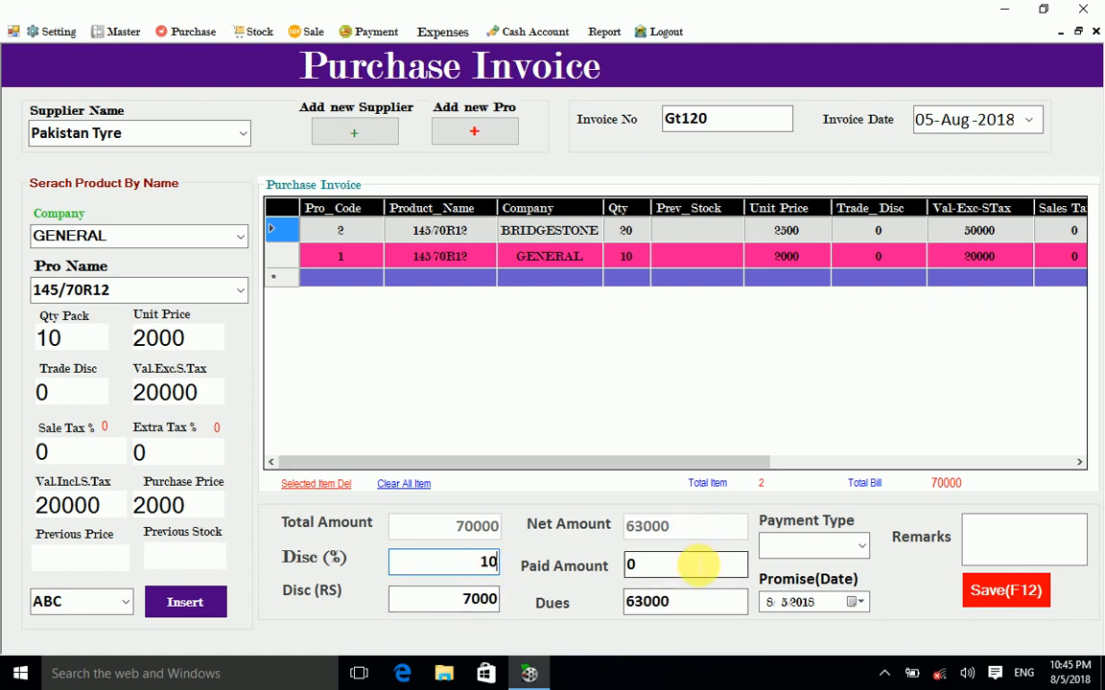
pyautogui.doubleClick(488, 563)
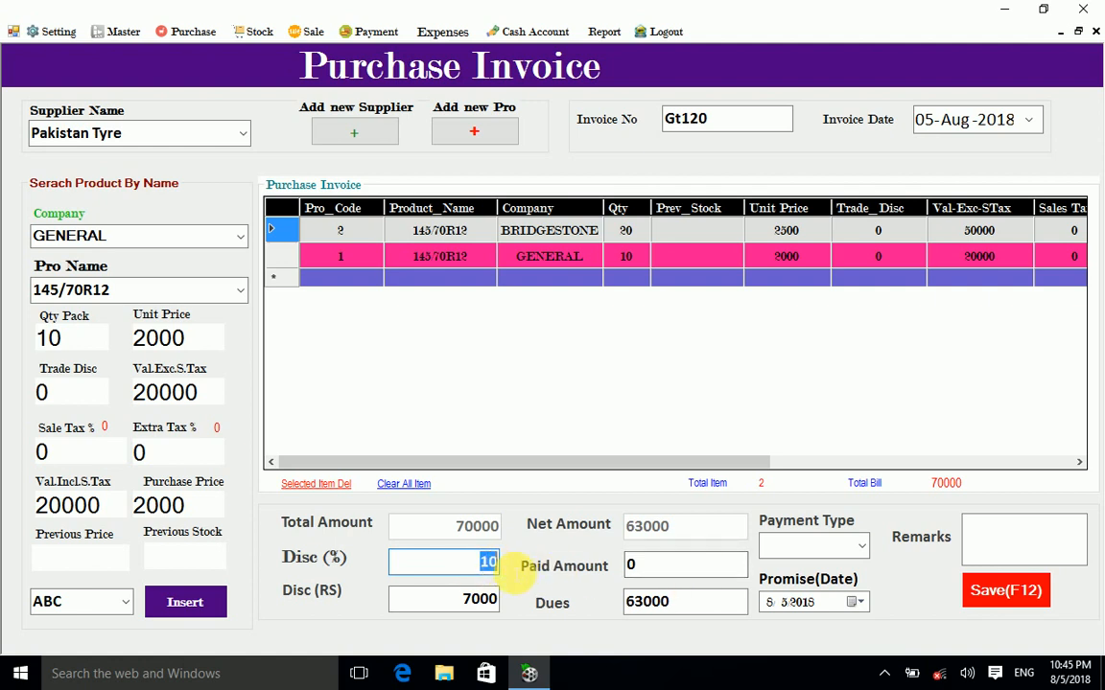
pyautogui.write('0')
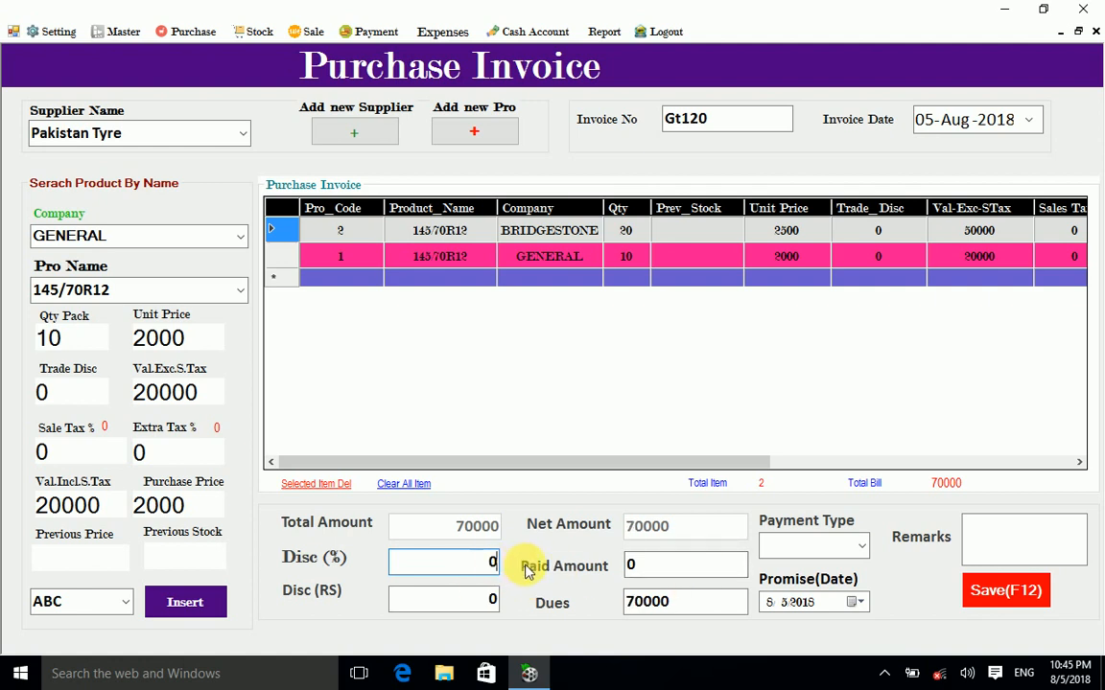
pyautogui.doubleClick(630, 568)
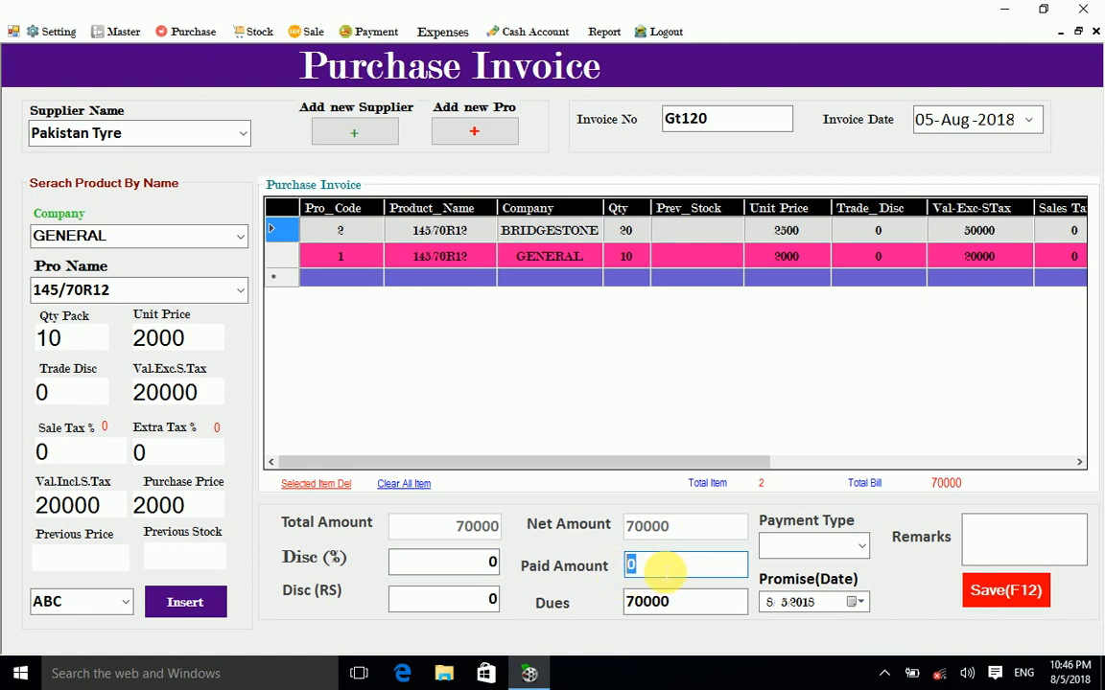
pyautogui.write('20000')
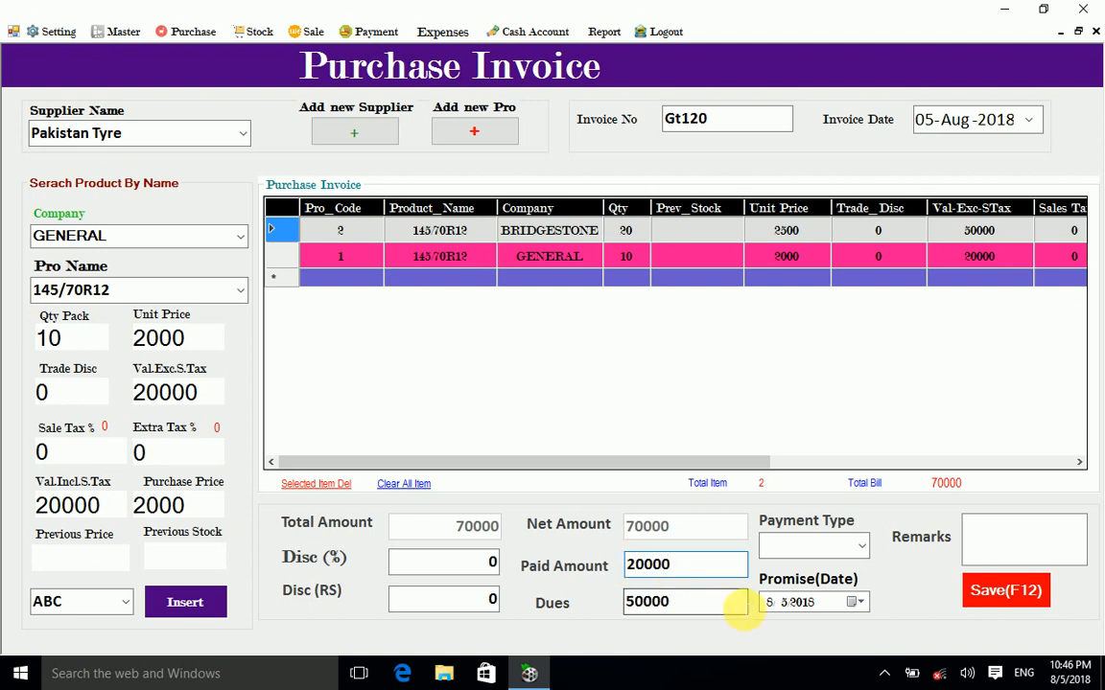
# Step: Set the payment type to Cash and the promise date to 2 August 2018
pyautogui.click(861, 545)
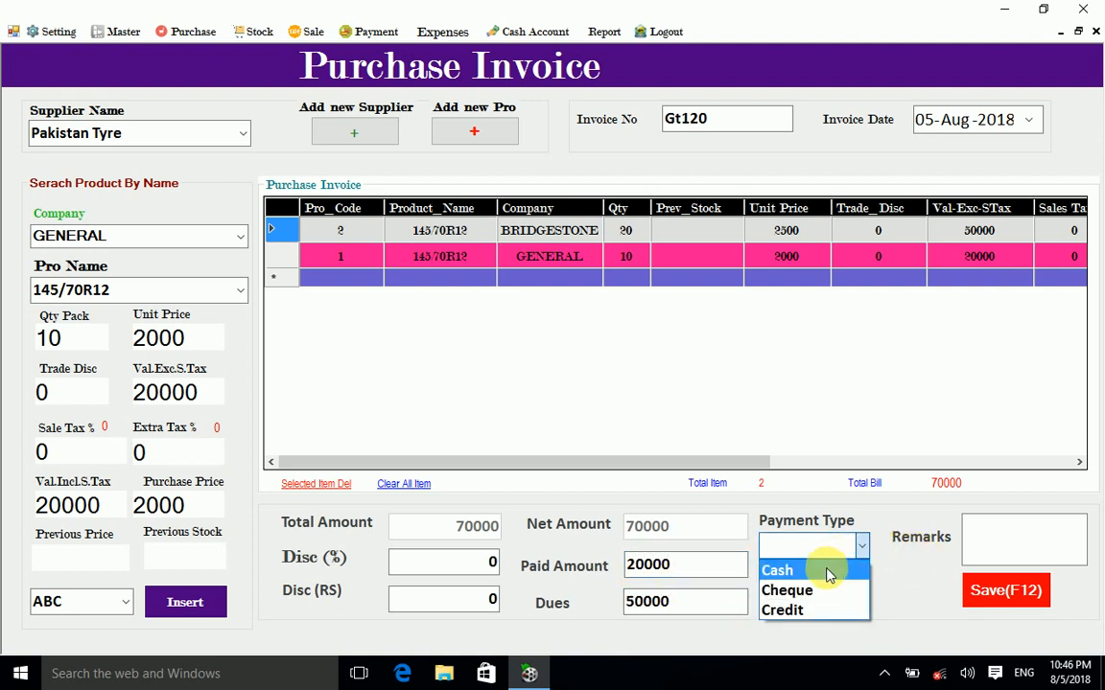
pyautogui.click(827, 573)
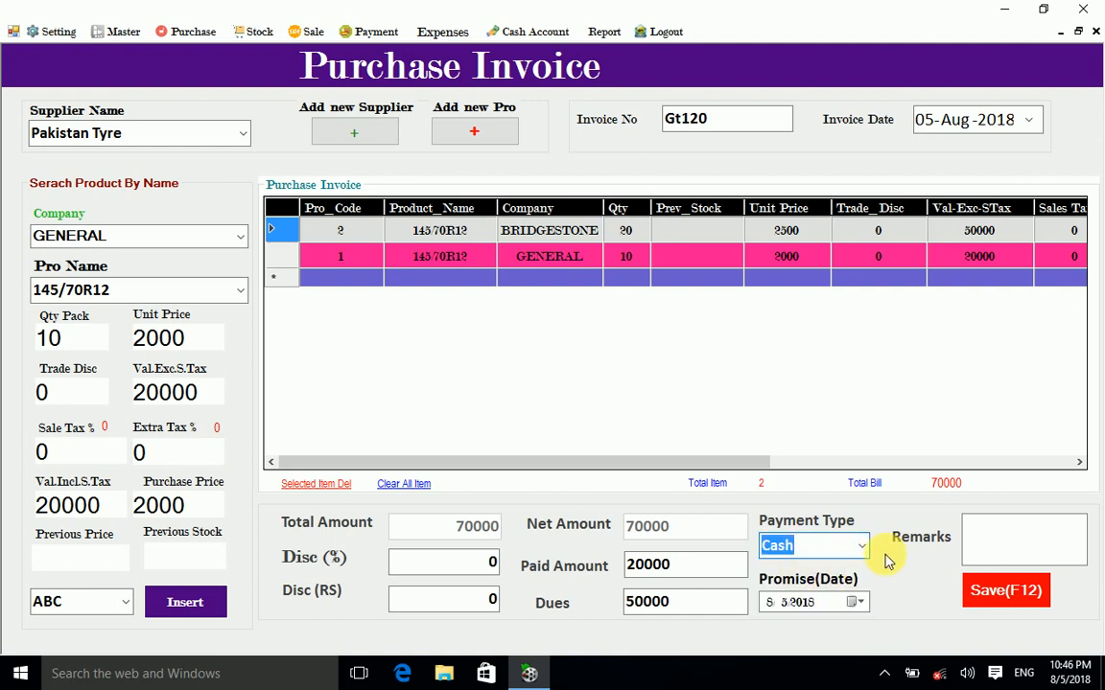
pyautogui.click(859, 602)
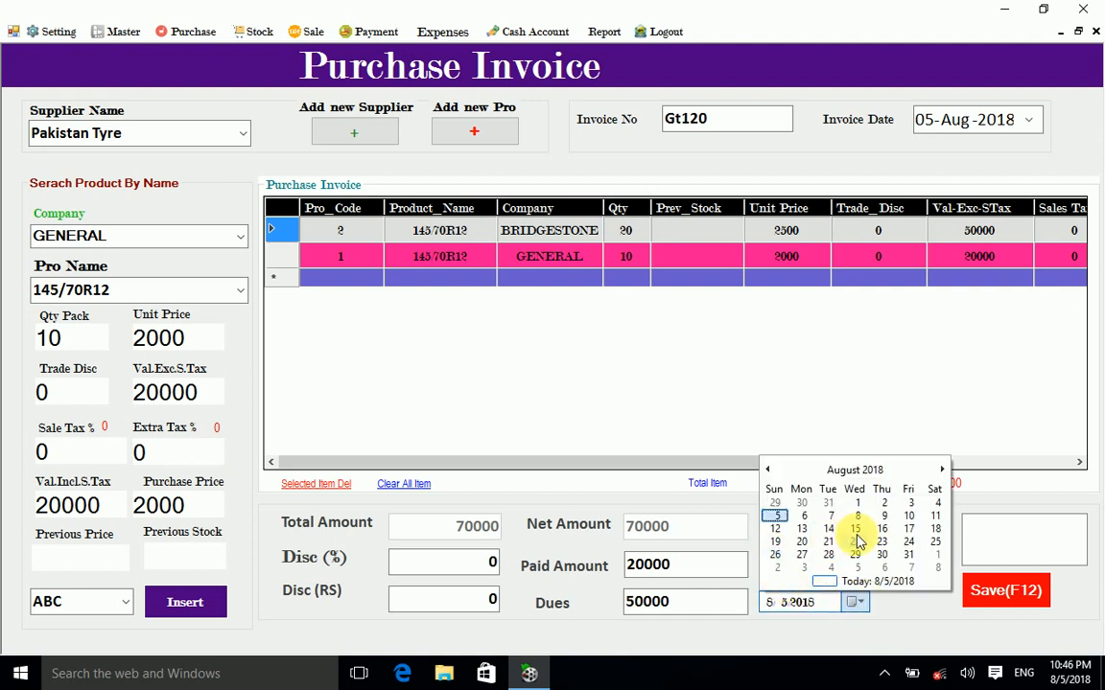
pyautogui.click(940, 470)
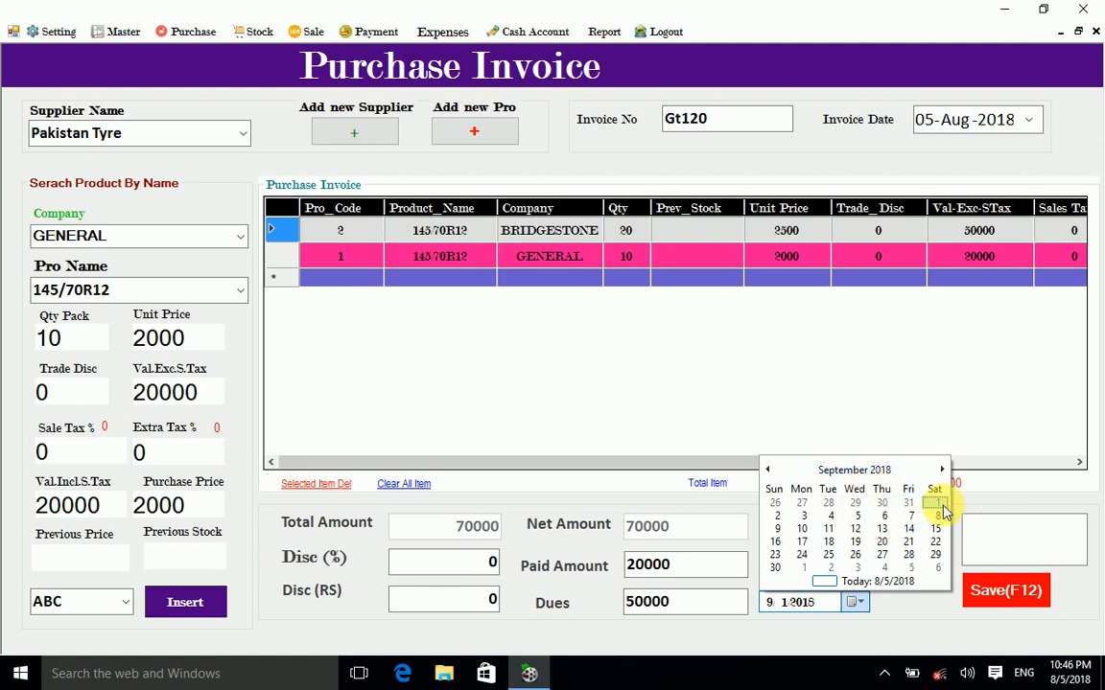
pyautogui.click(939, 511)
pyautogui.click(986, 537)
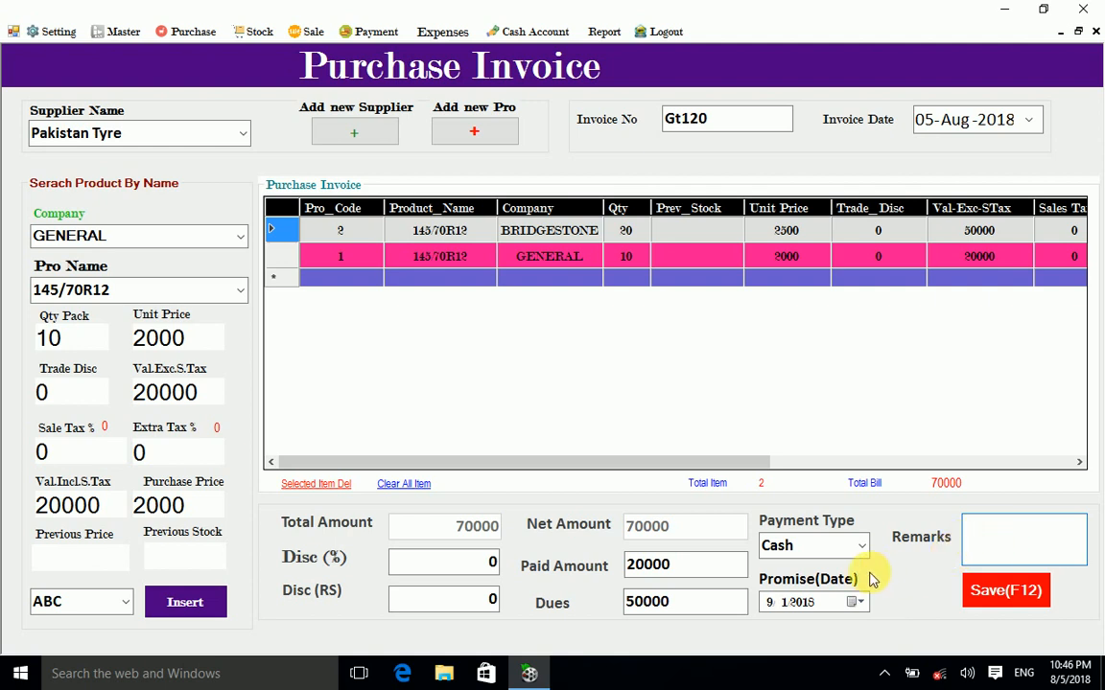
pyautogui.click(857, 602)
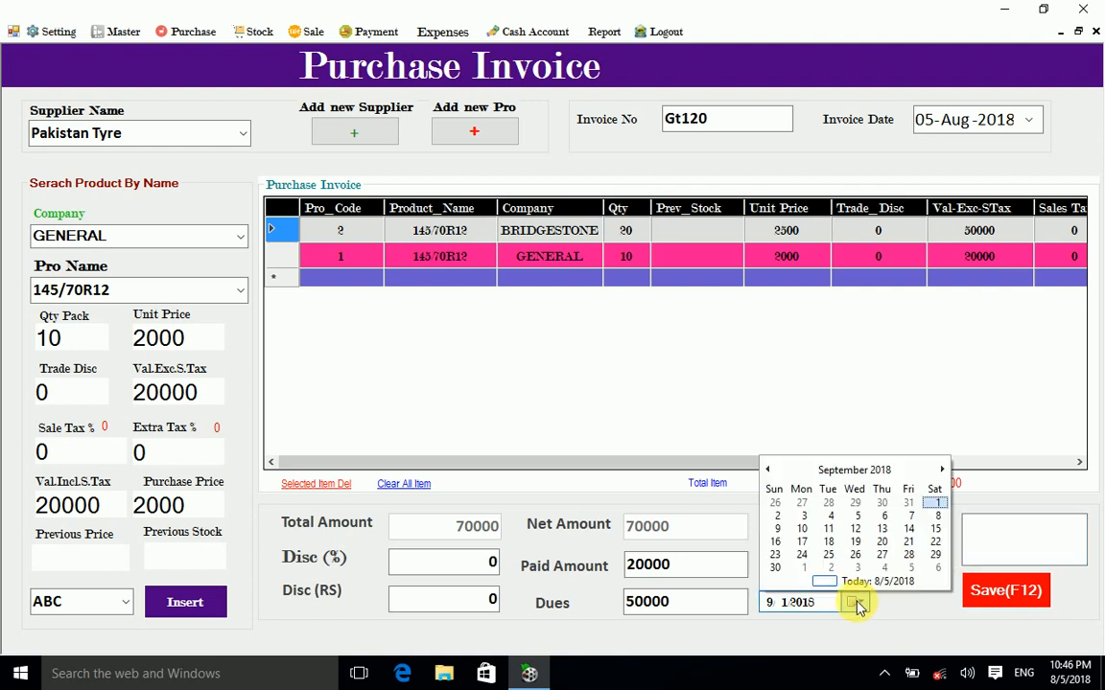
pyautogui.click(766, 470)
pyautogui.click(883, 506)
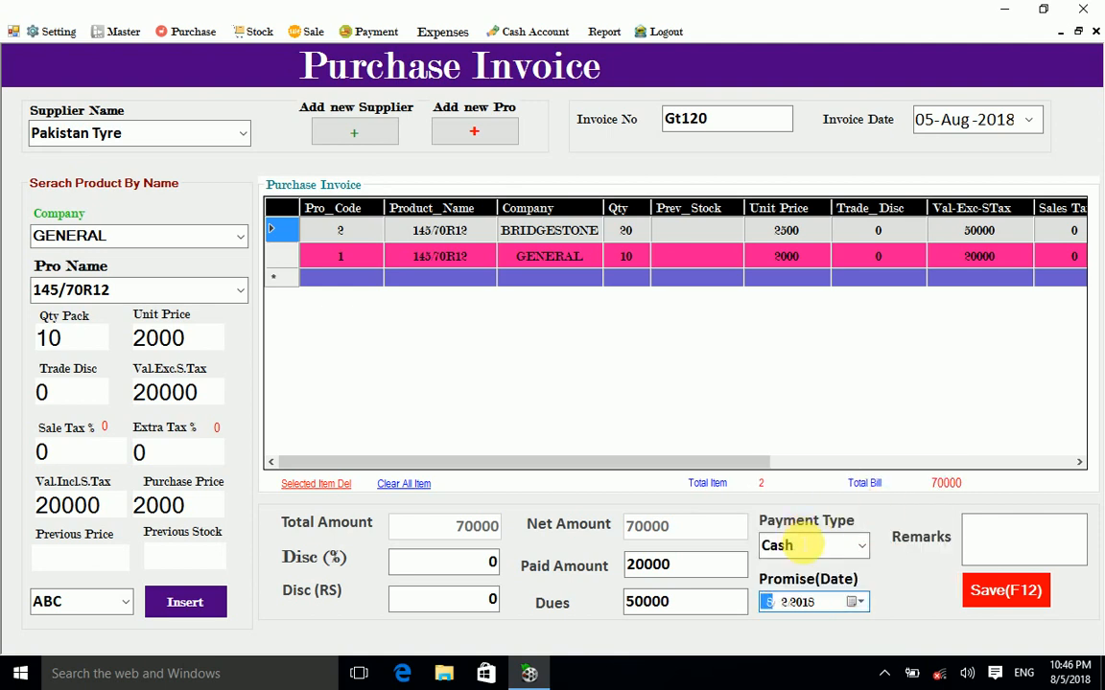
# Step: Add the remark 'Cash Paid Half', save invoice Gt120, and close the purchase form
pyautogui.click(998, 537)
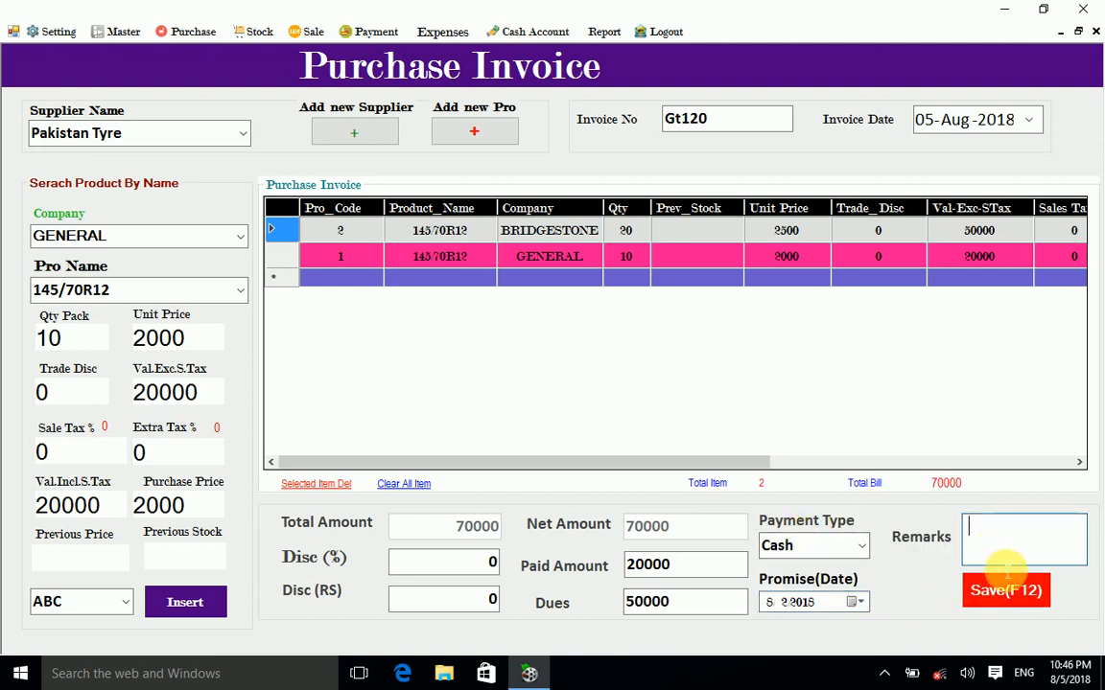
pyautogui.write('Paid Half')
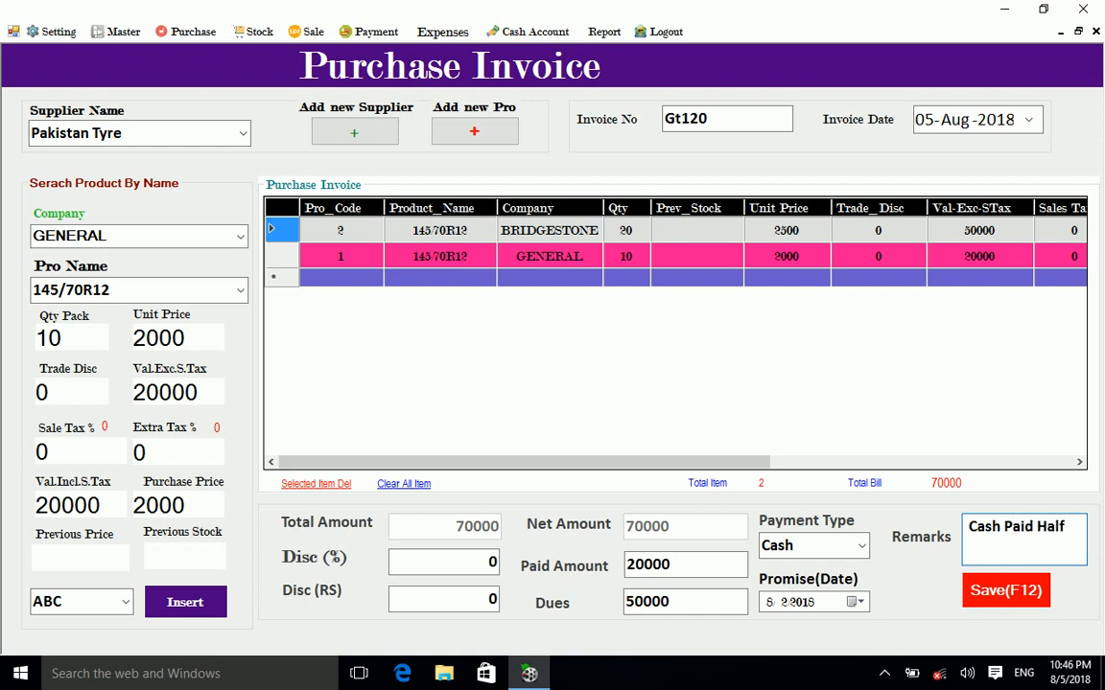
pyautogui.click(1002, 592)
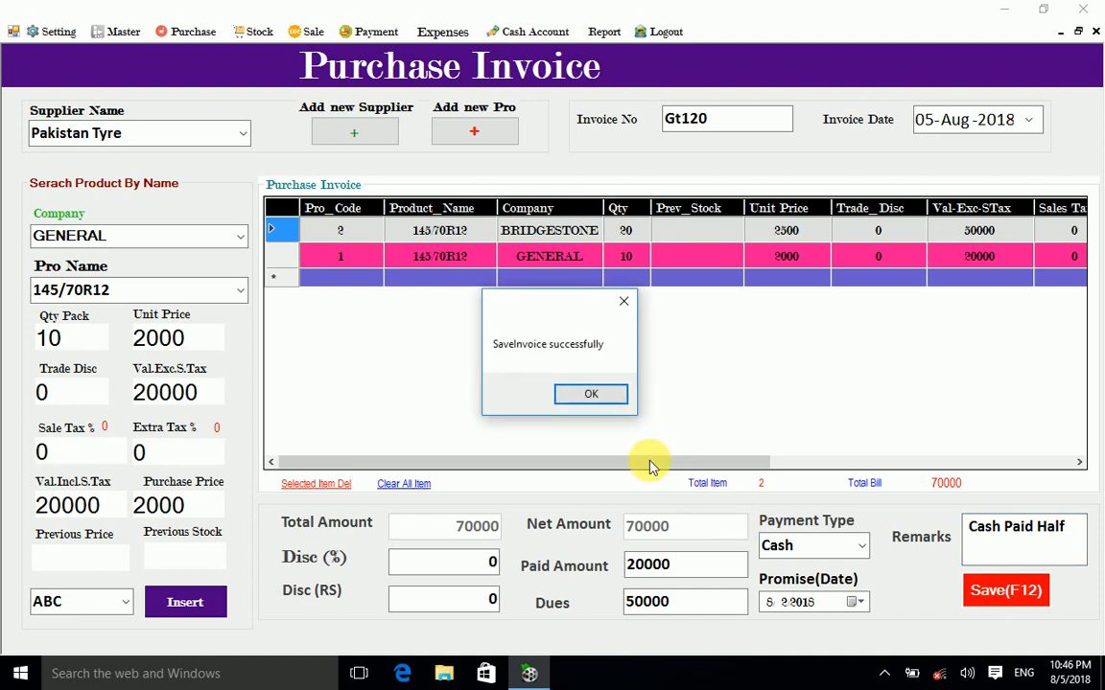
pyautogui.click(592, 394)
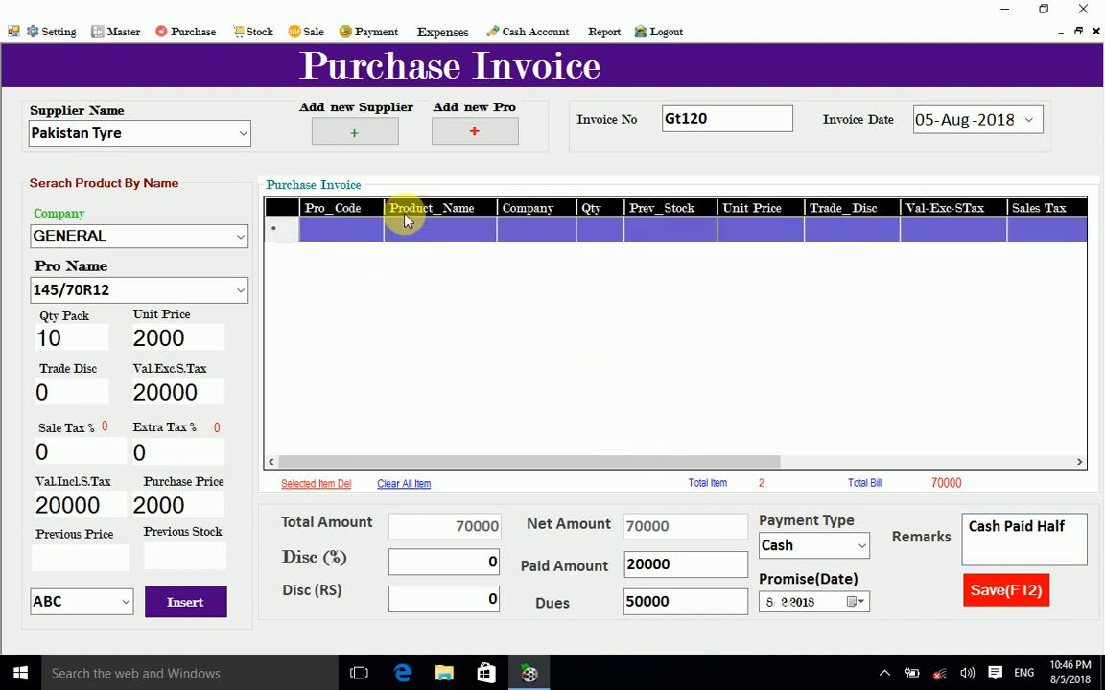
pyautogui.click(1094, 31)
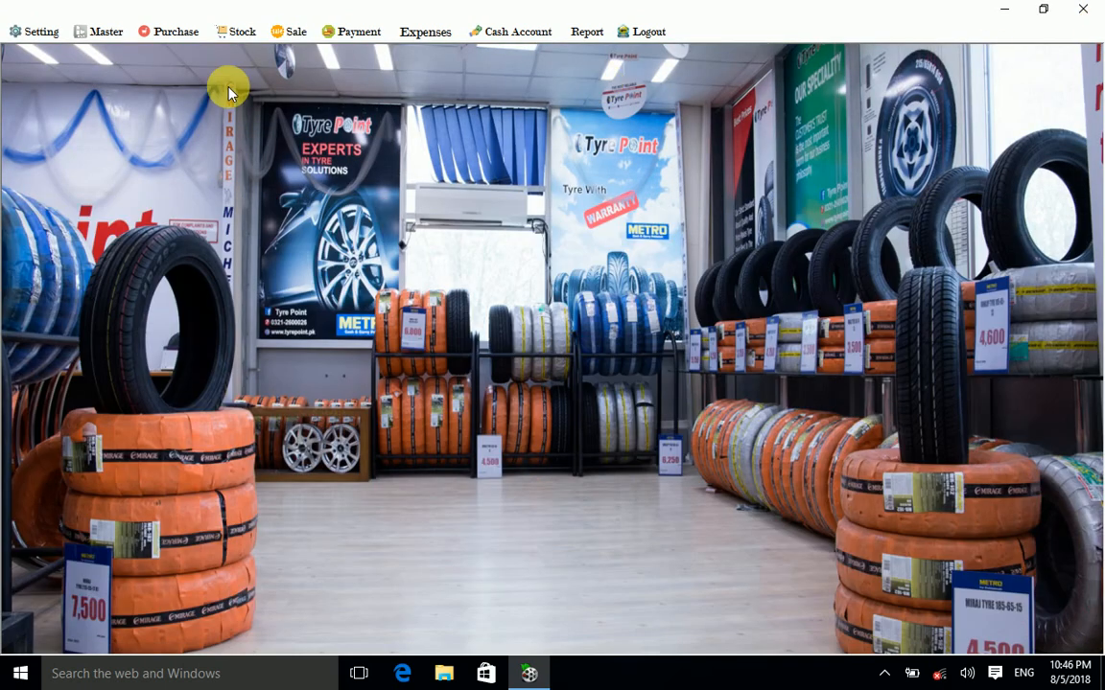
pyautogui.click(237, 32)
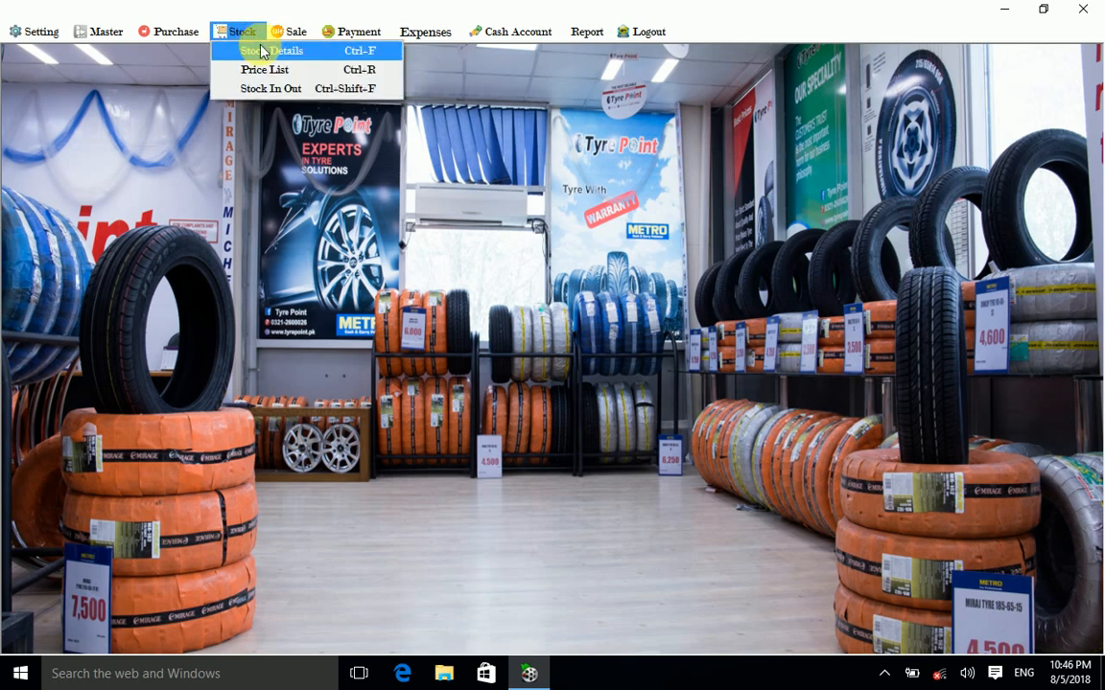
pyautogui.click(264, 48)
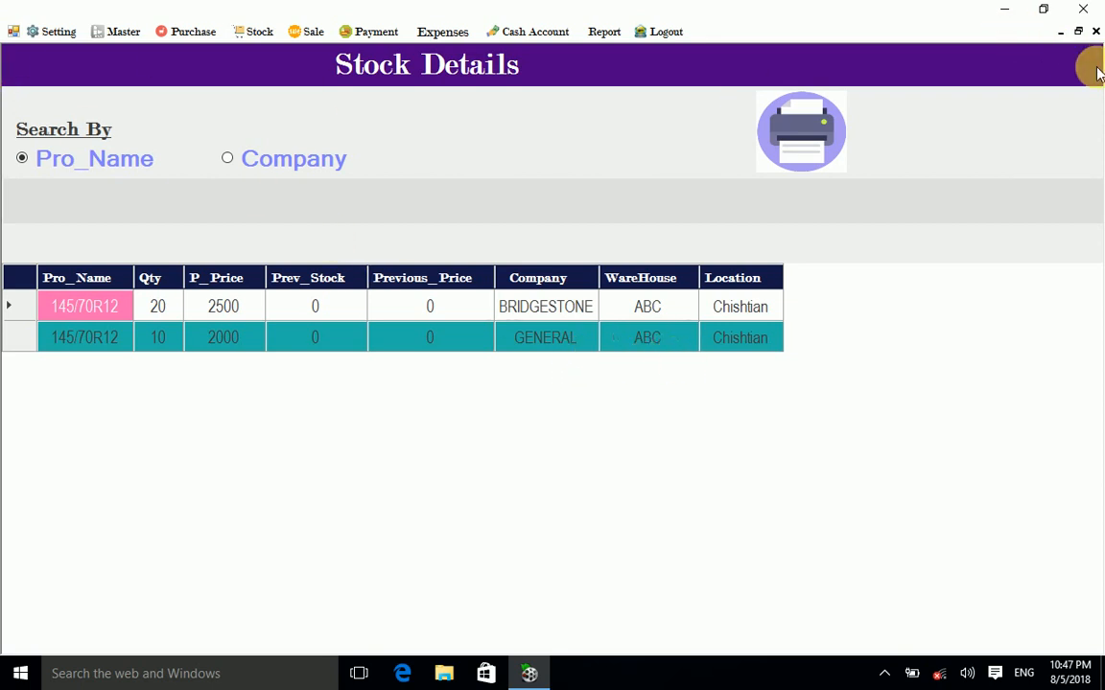
pyautogui.click(1095, 30)
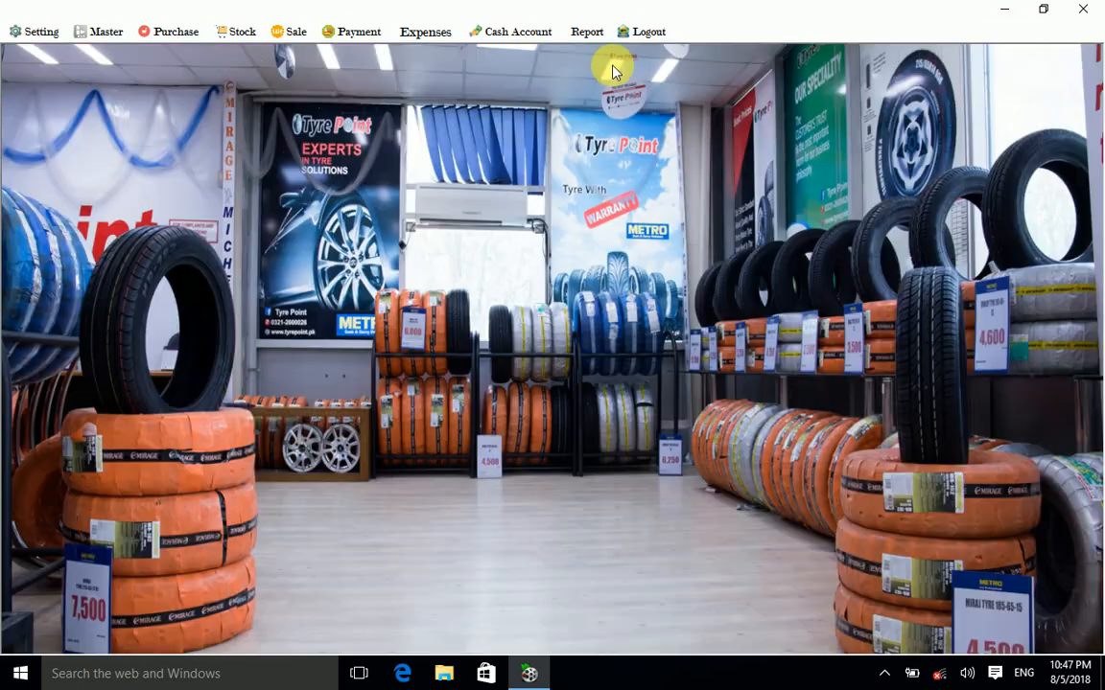
pyautogui.click(226, 31)
pyautogui.click(275, 89)
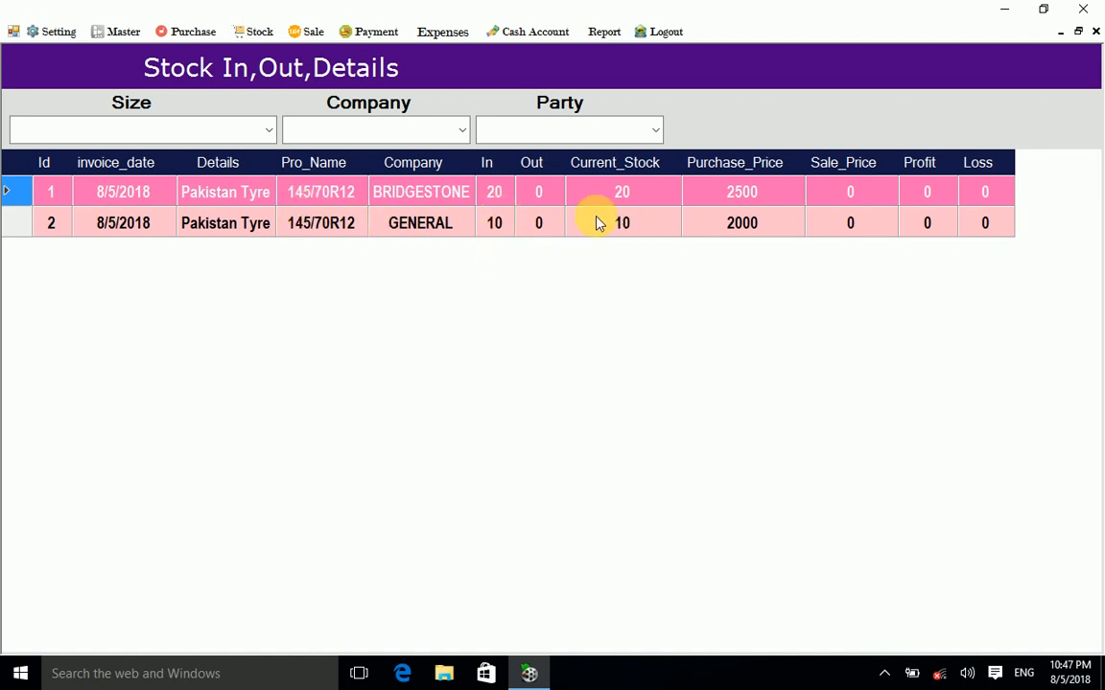
pyautogui.click(270, 129)
pyautogui.click(172, 157)
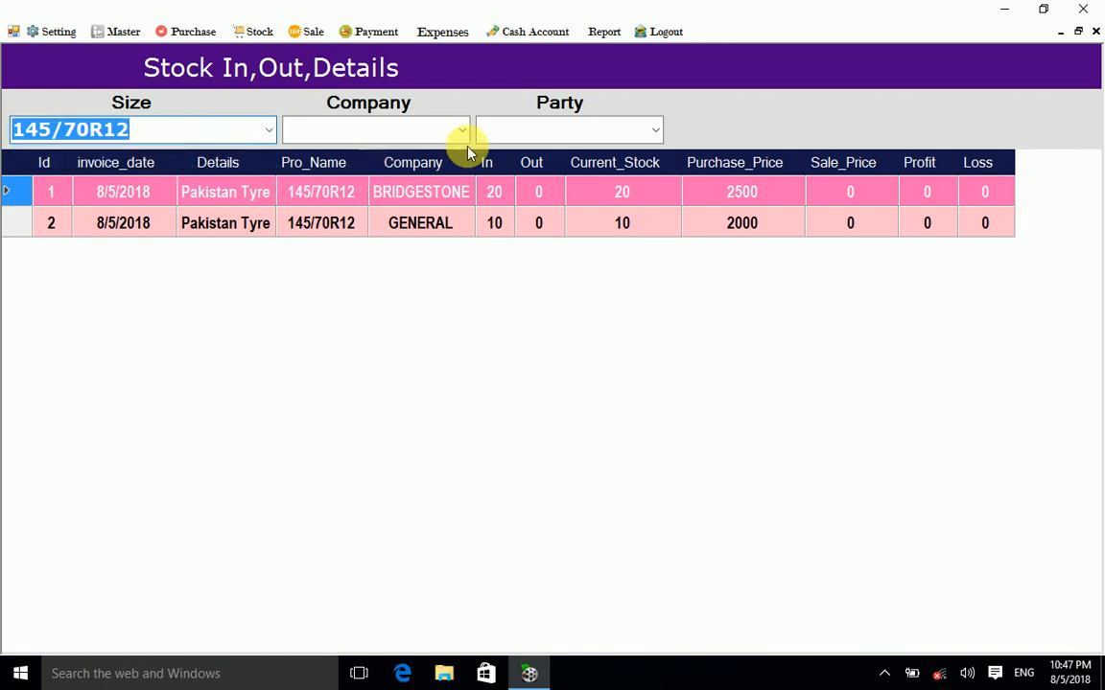
pyautogui.click(461, 131)
pyautogui.click(386, 160)
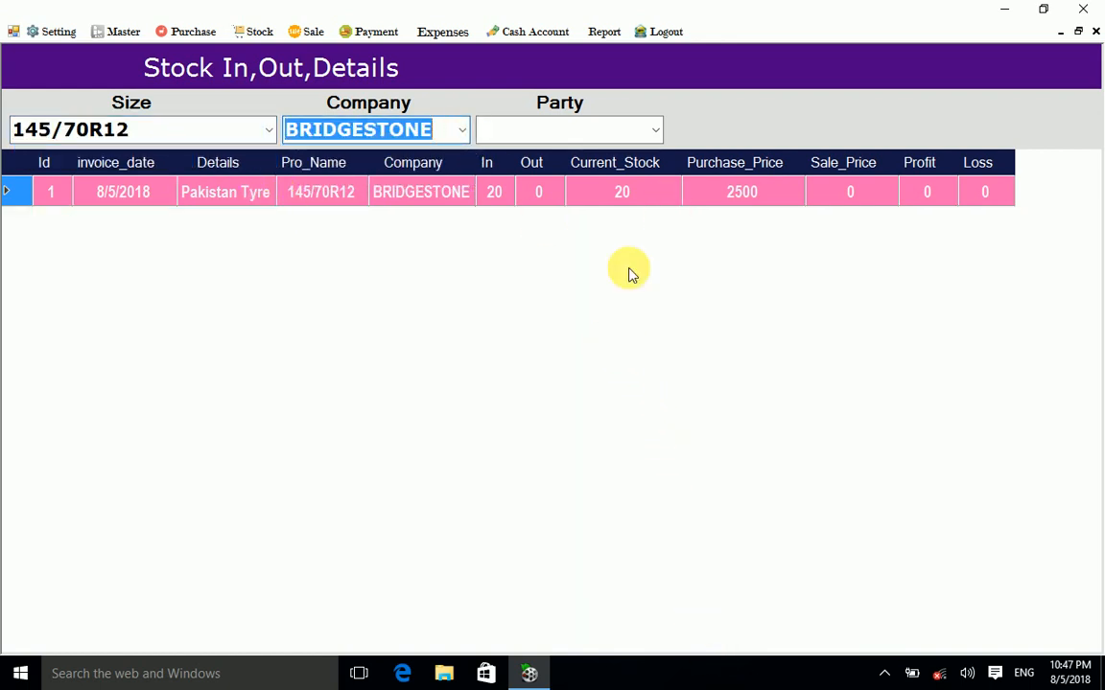
pyautogui.click(655, 129)
pyautogui.click(560, 160)
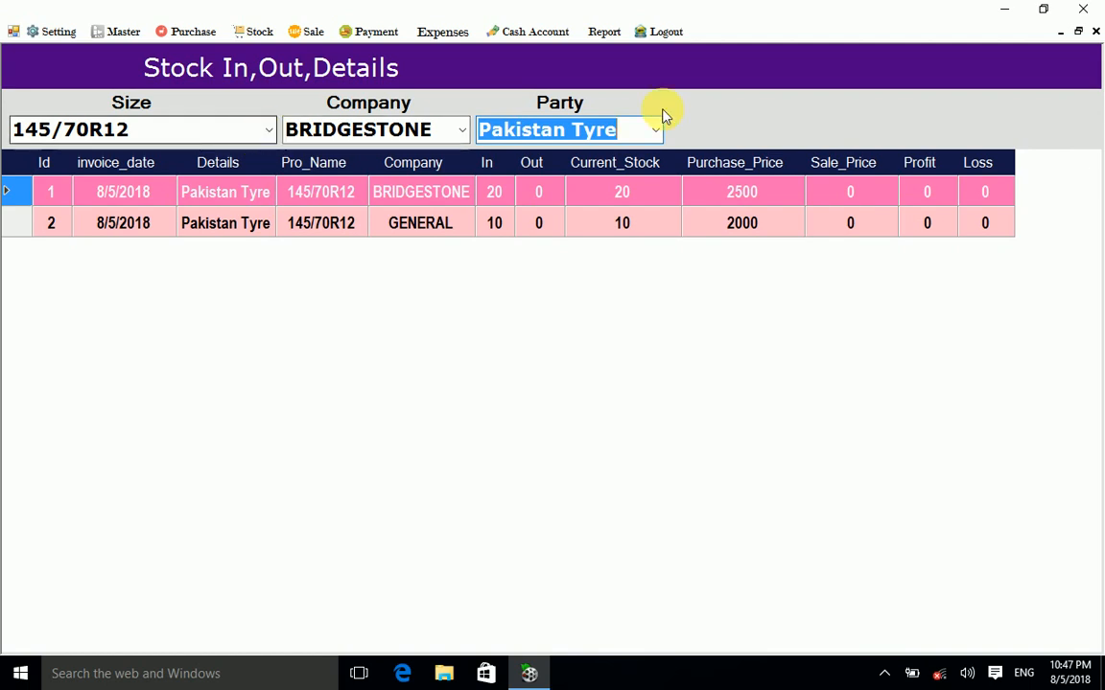
pyautogui.click(1095, 31)
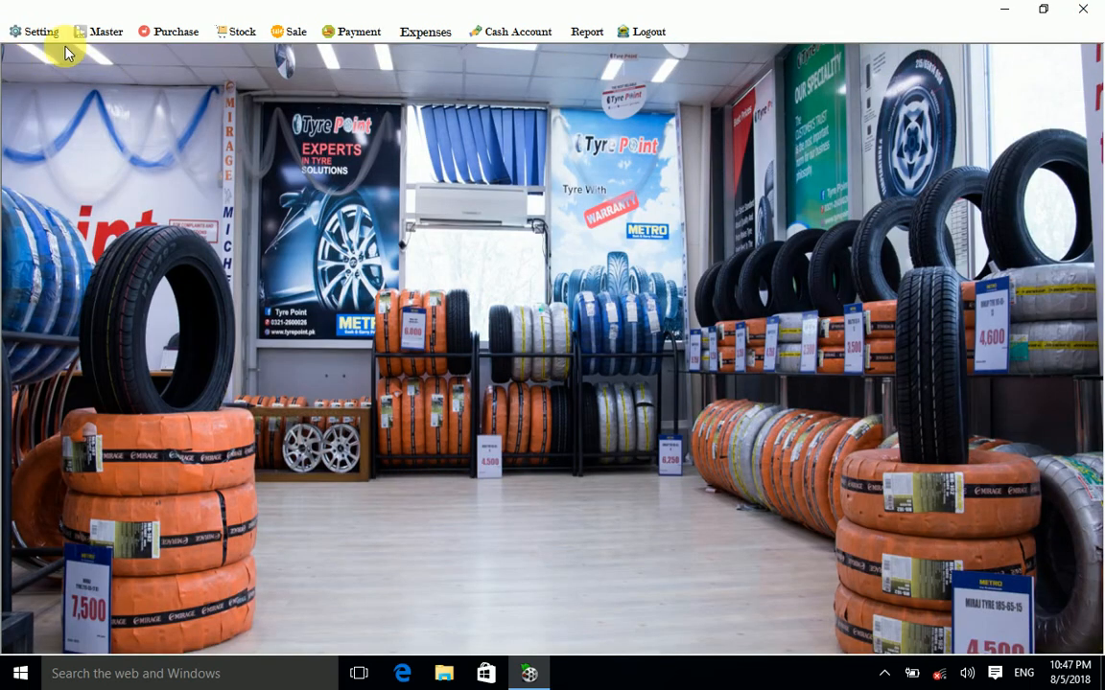
pyautogui.click(236, 32)
pyautogui.click(264, 69)
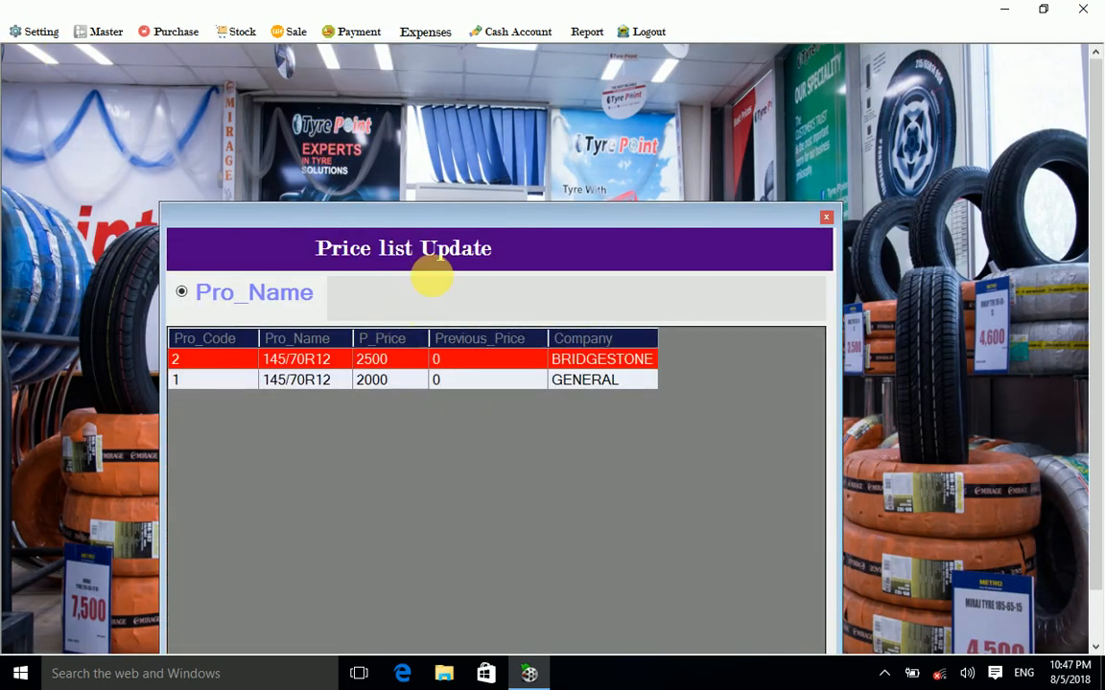
pyautogui.moveTo(443, 227); pyautogui.dragTo(376, 70)
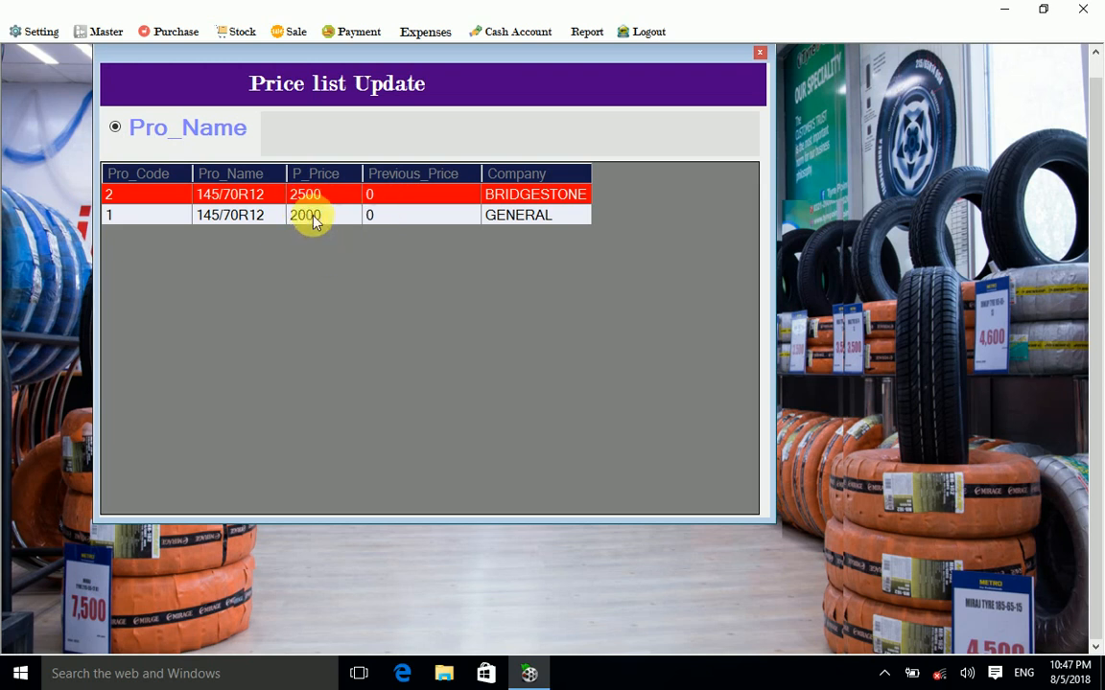
pyautogui.click(760, 54)
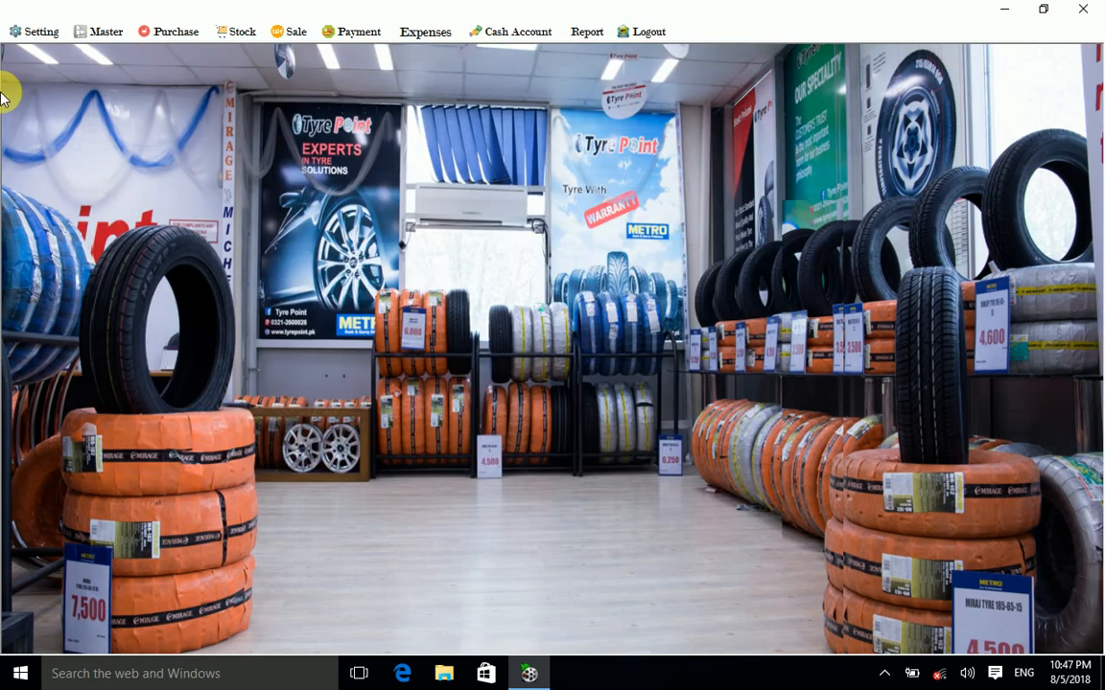
pyautogui.click(294, 32)
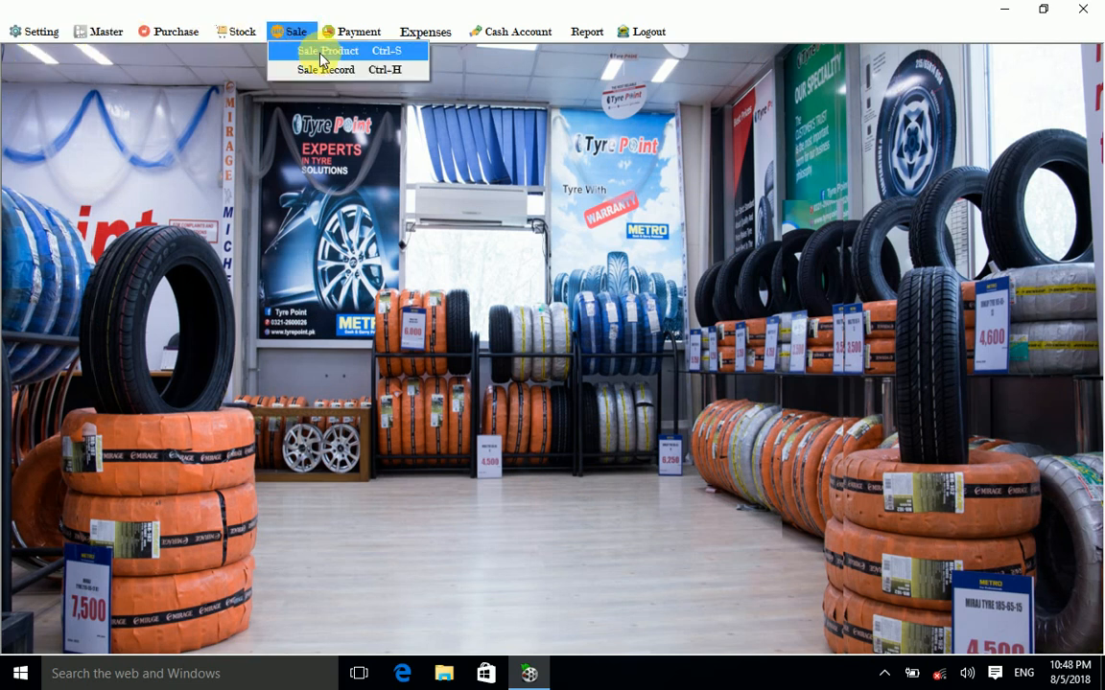
pyautogui.click(321, 59)
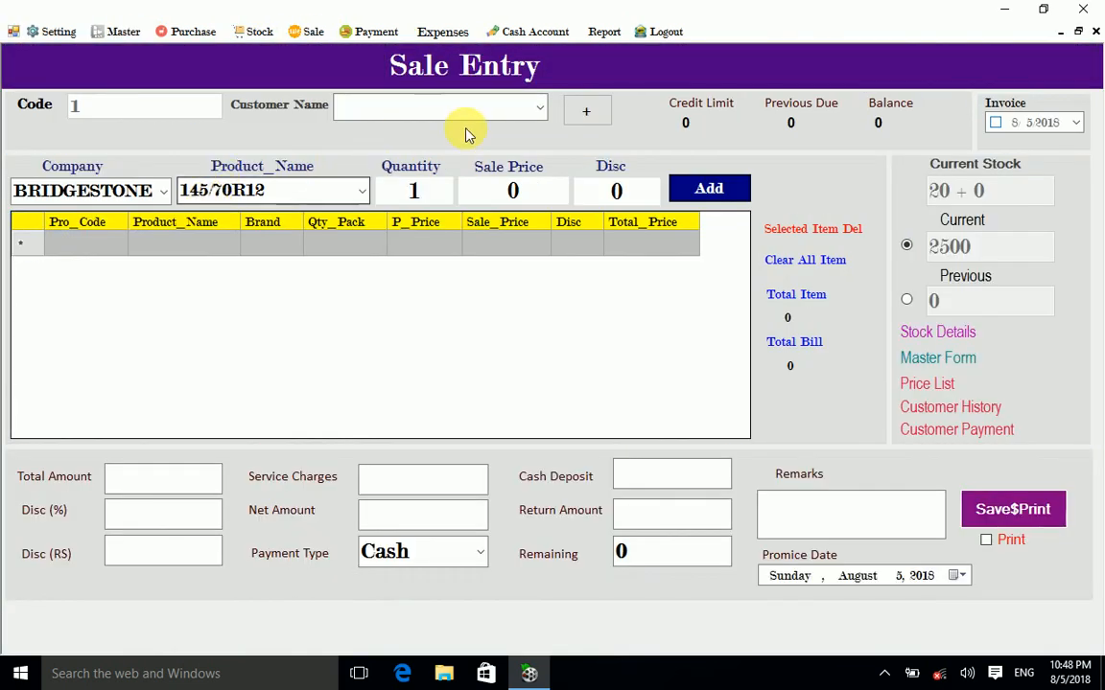
pyautogui.click(535, 109)
pyautogui.click(535, 109)
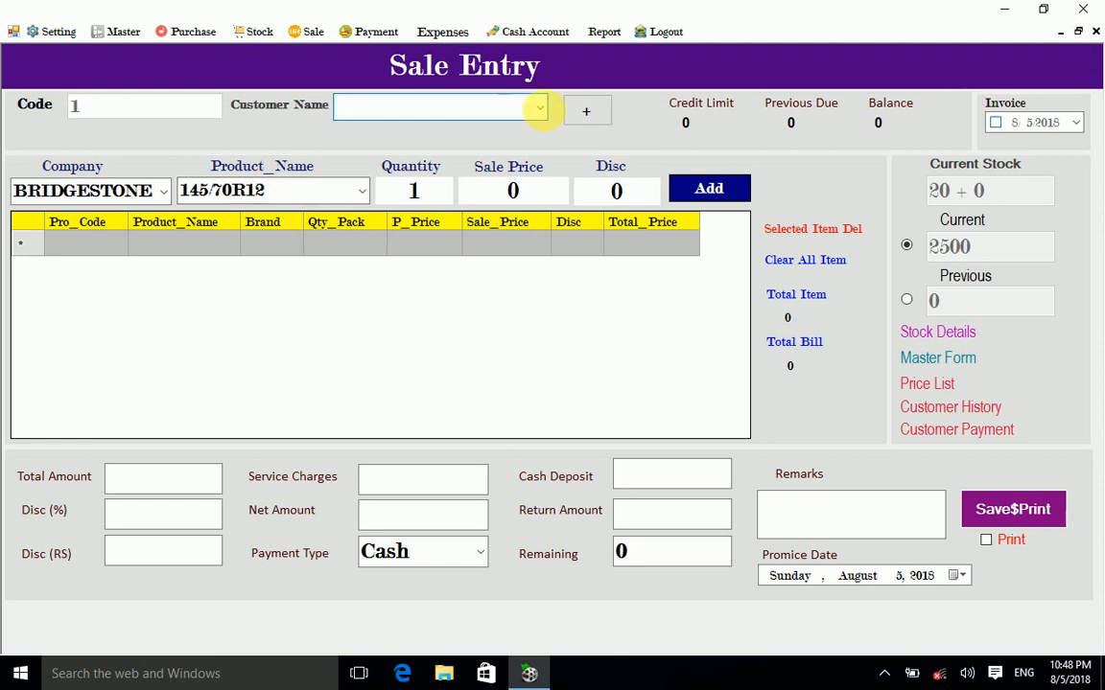
pyautogui.click(1096, 30)
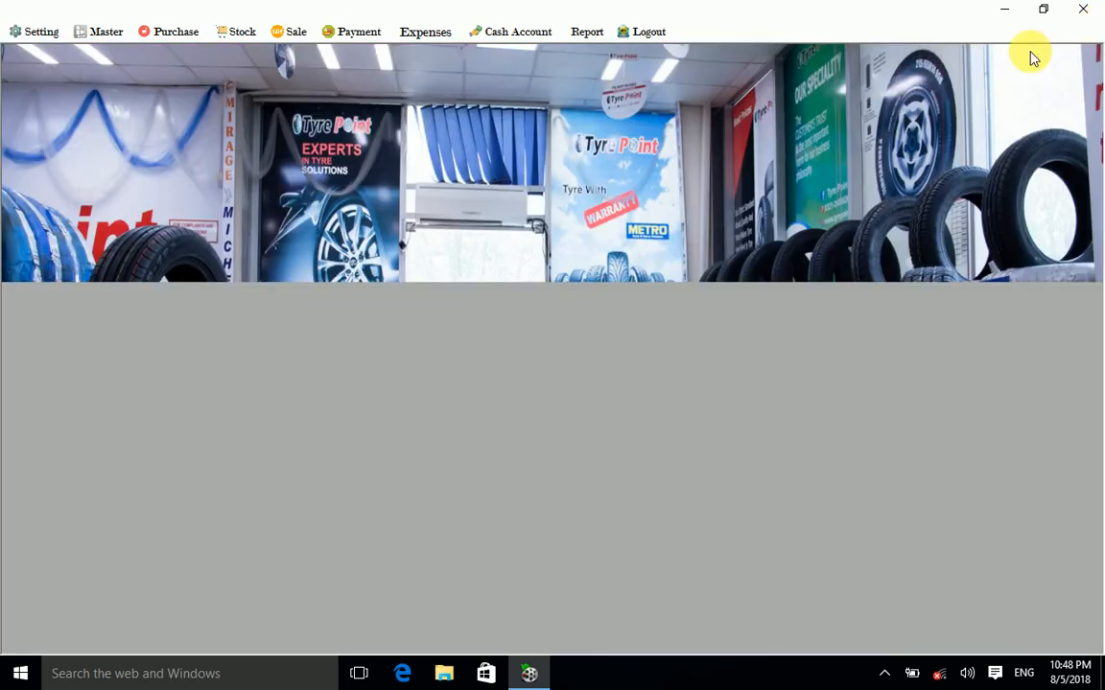
# Step: Create customer code 2 with the customer's name and mobile number, and save it
pyautogui.click(39, 32)
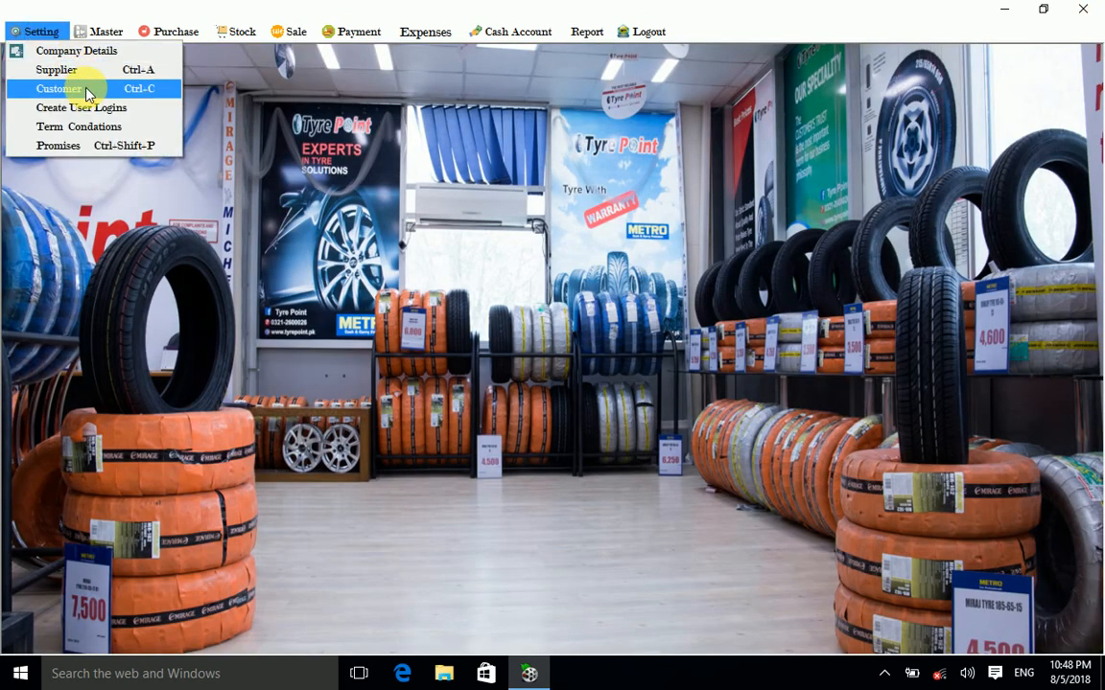
pyautogui.click(77, 87)
pyautogui.click(268, 271)
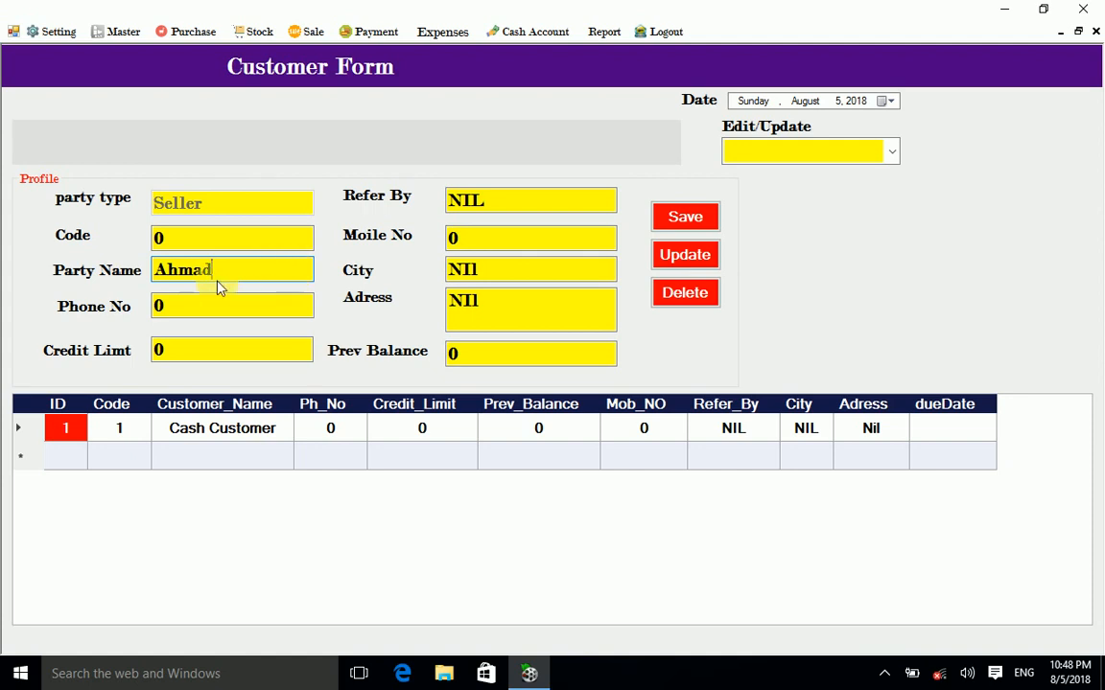
pyautogui.click(556, 239)
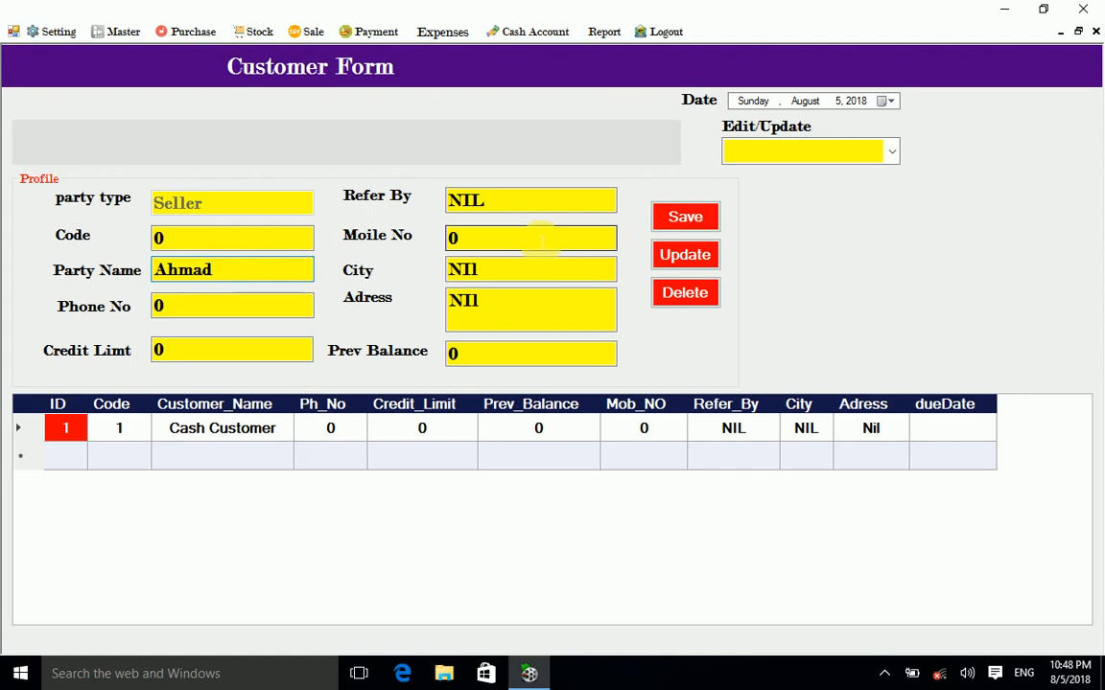
pyautogui.click(475, 233)
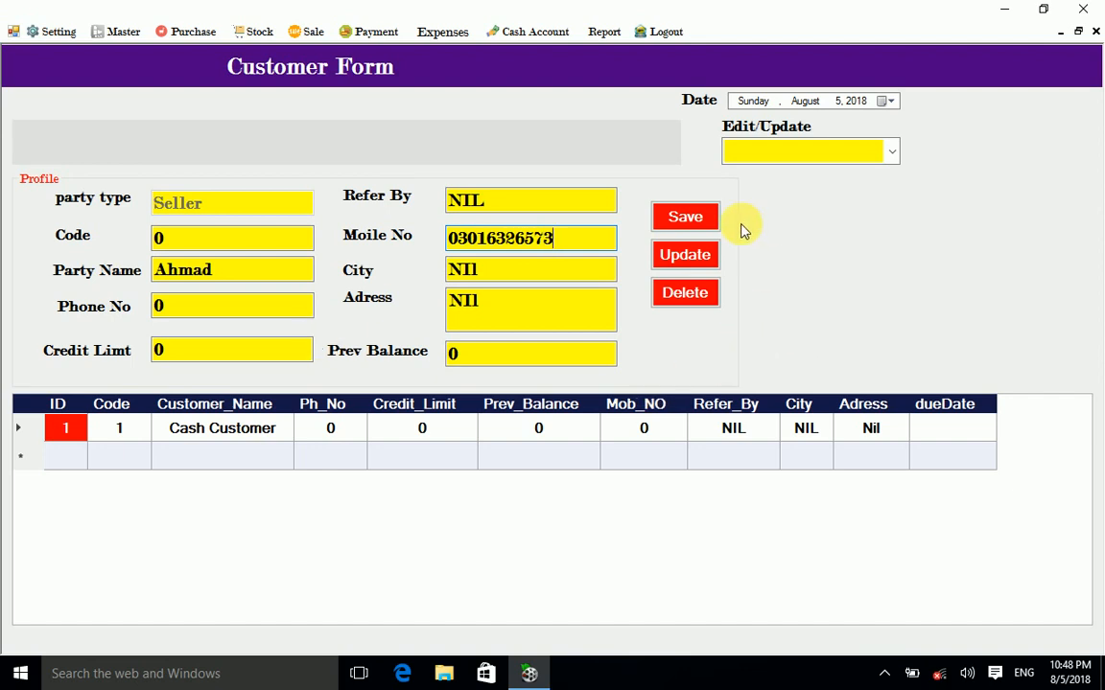
pyautogui.click(684, 218)
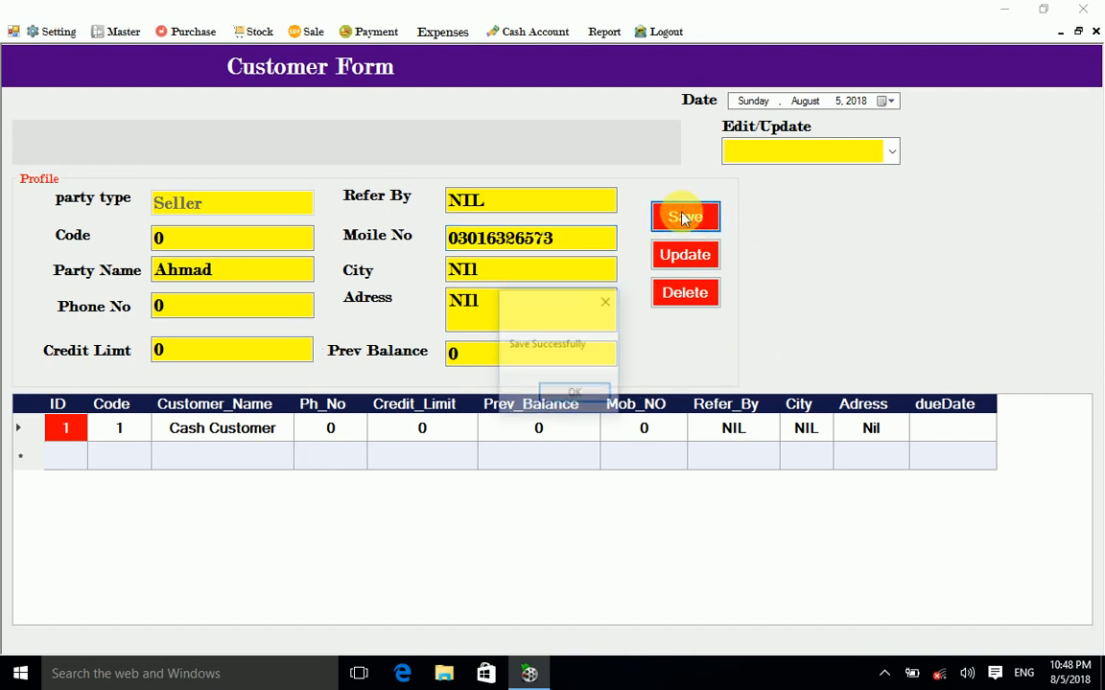
pyautogui.click(574, 394)
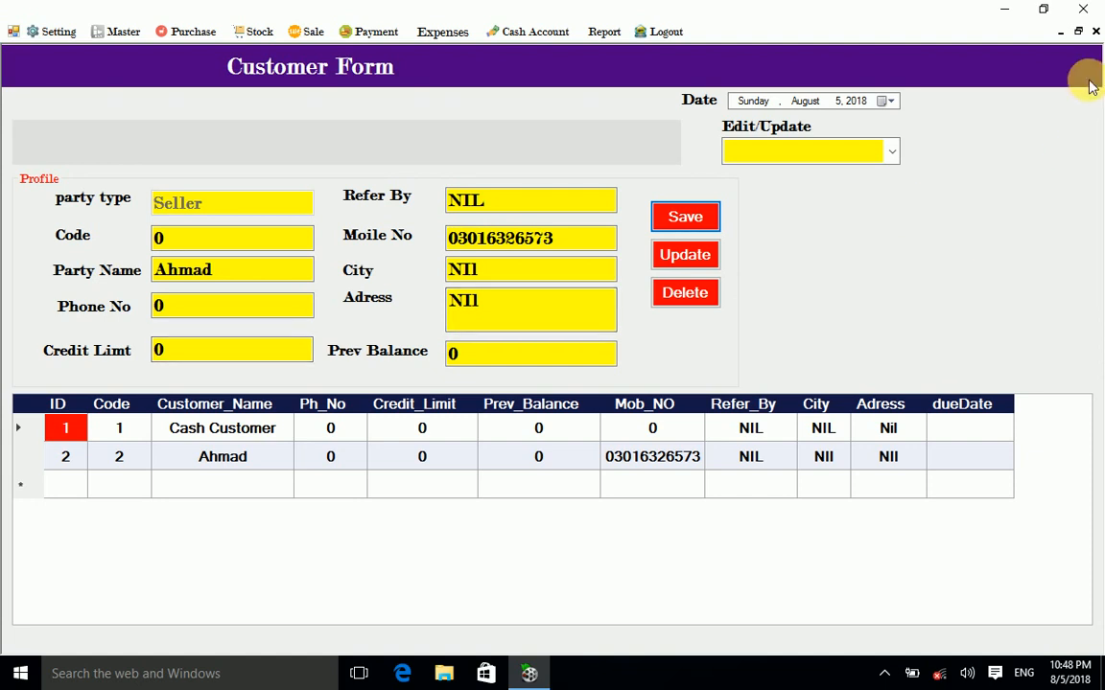
pyautogui.click(1096, 31)
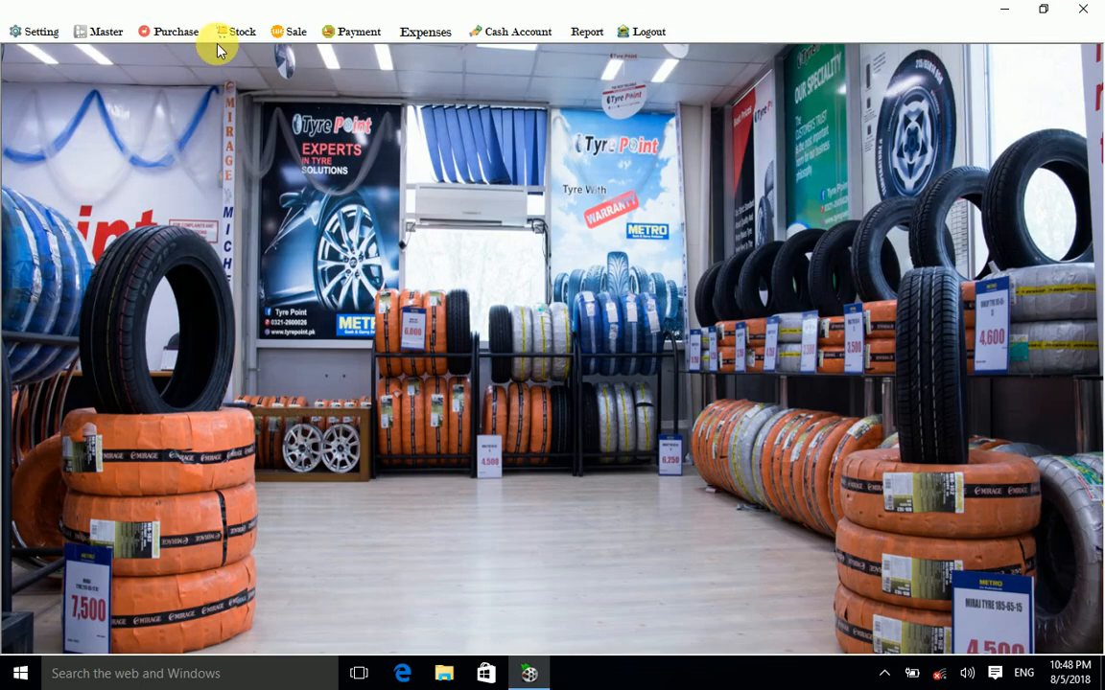
pyautogui.click(307, 33)
pyautogui.click(317, 51)
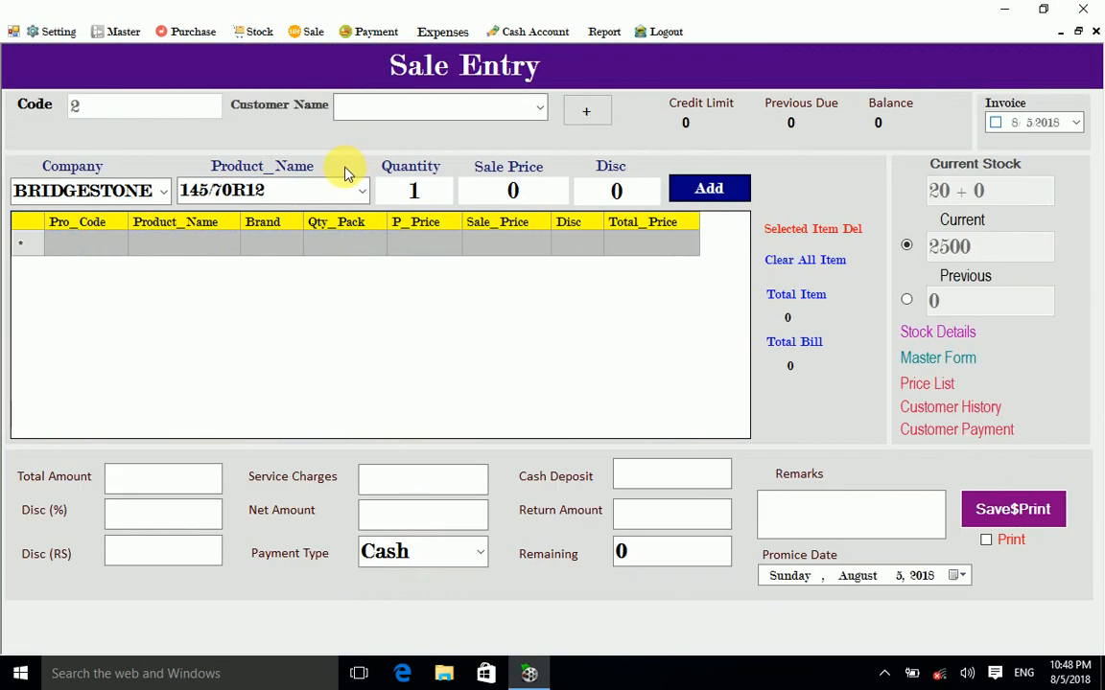
pyautogui.click(537, 108)
pyautogui.click(396, 152)
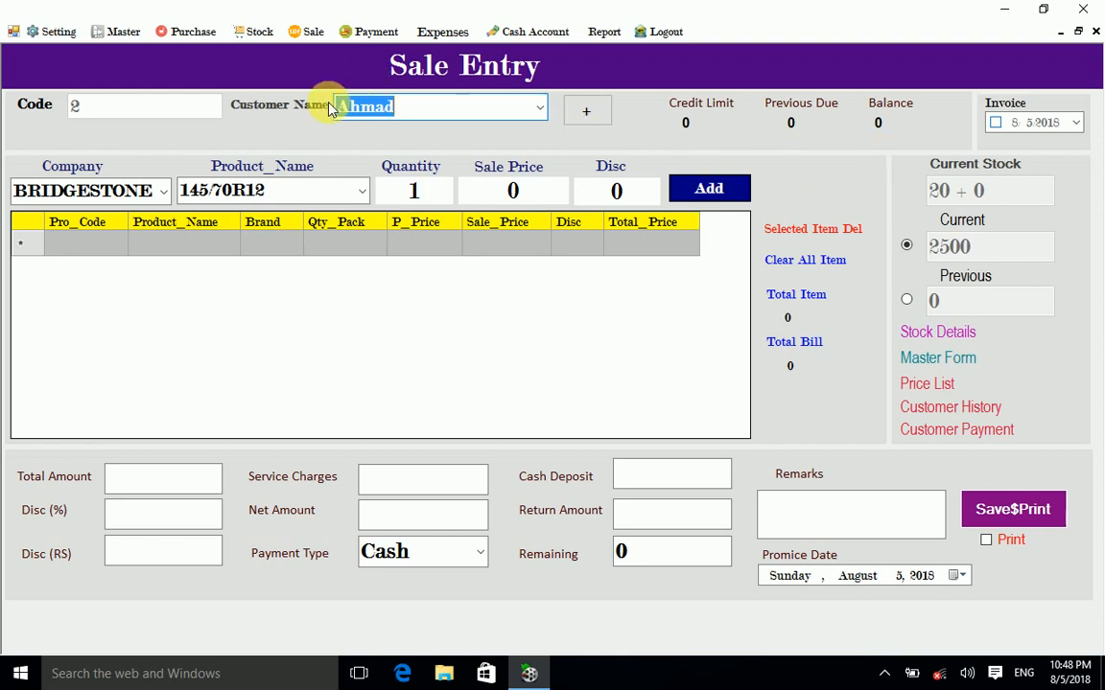
pyautogui.click(1093, 34)
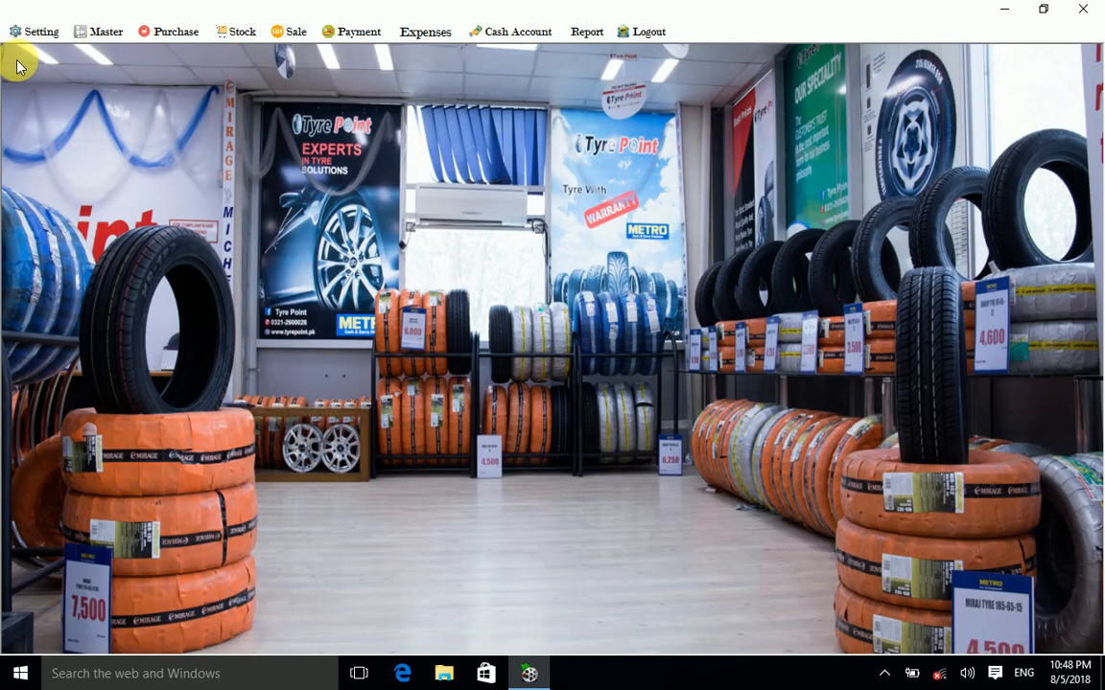
# Step: Load customer record 2, update its credit limit to 50000, and dismiss the follow-up error
pyautogui.click(38, 31)
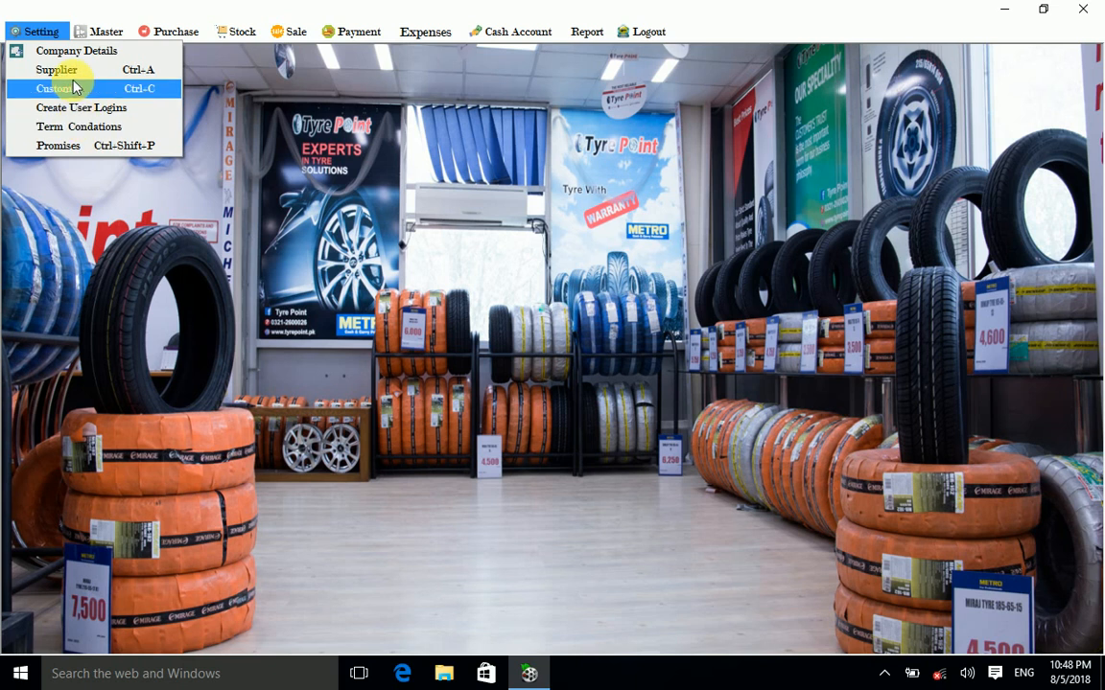
pyautogui.click(73, 90)
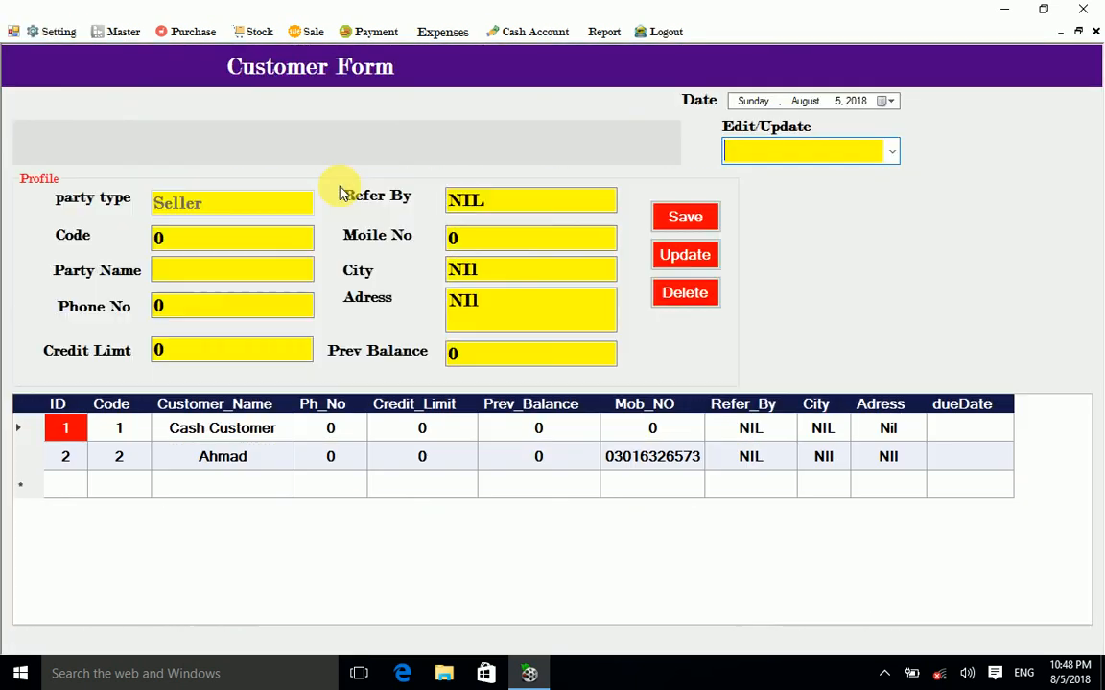
pyautogui.click(893, 152)
pyautogui.click(789, 198)
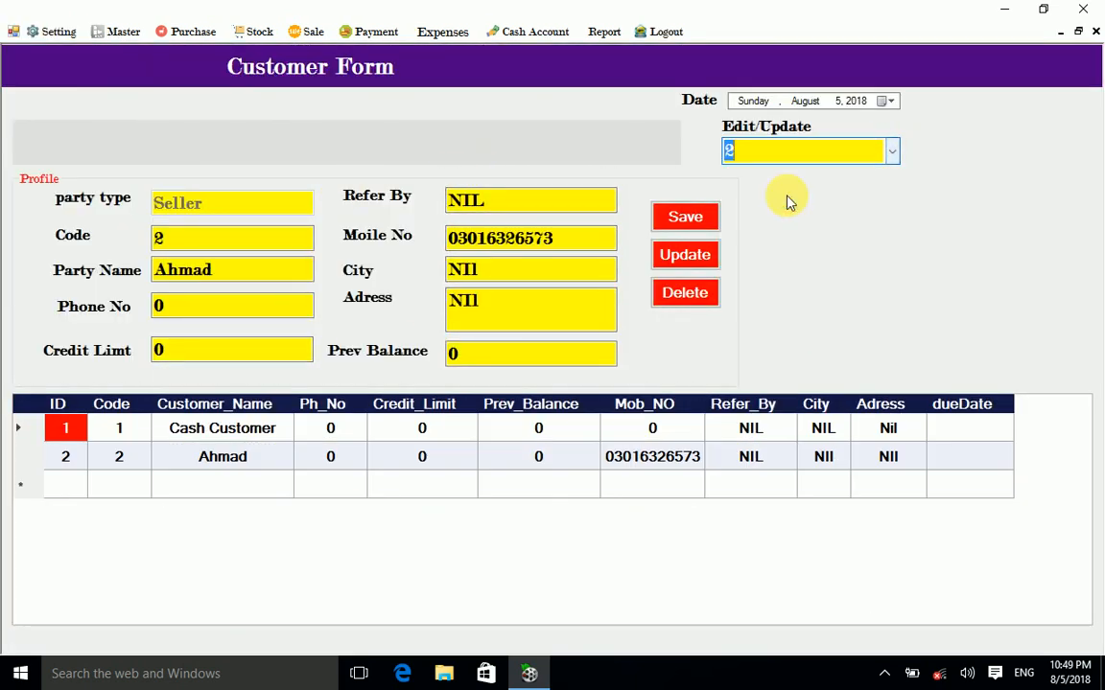
pyautogui.click(470, 270)
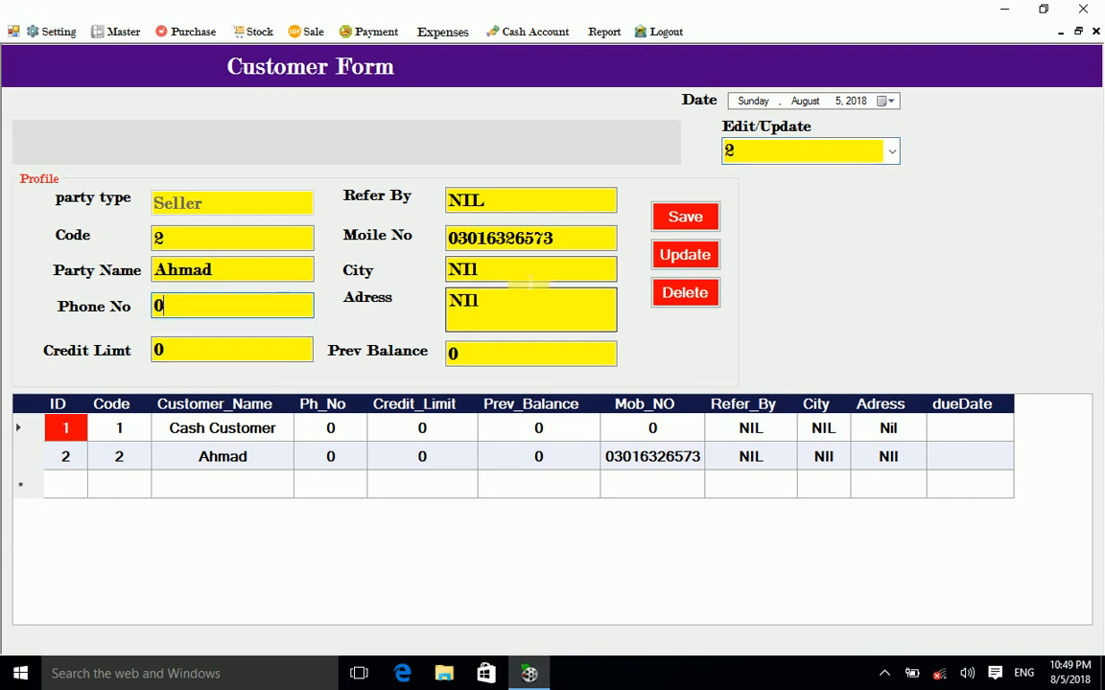
pyautogui.click(202, 360)
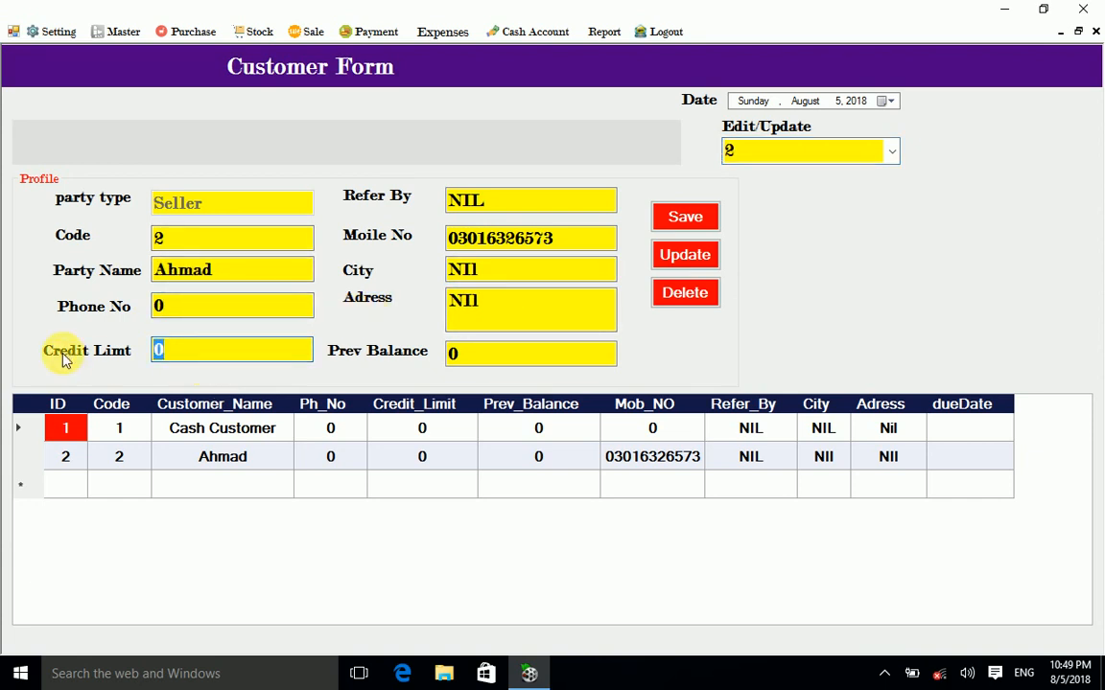
pyautogui.write('50000')
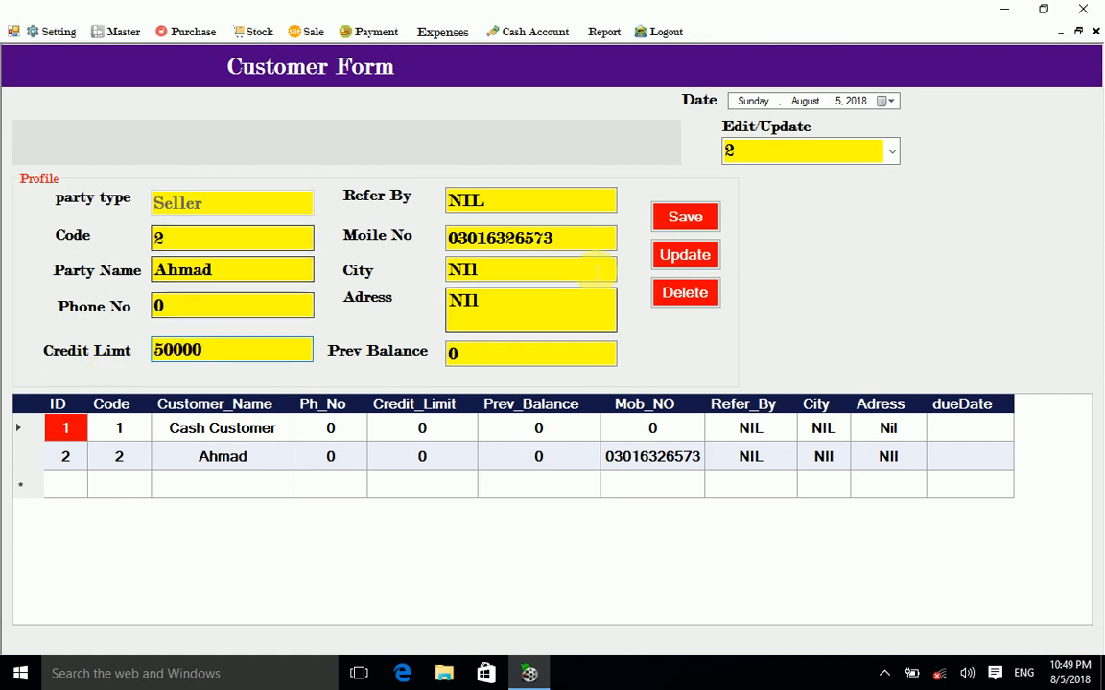
pyautogui.click(662, 272)
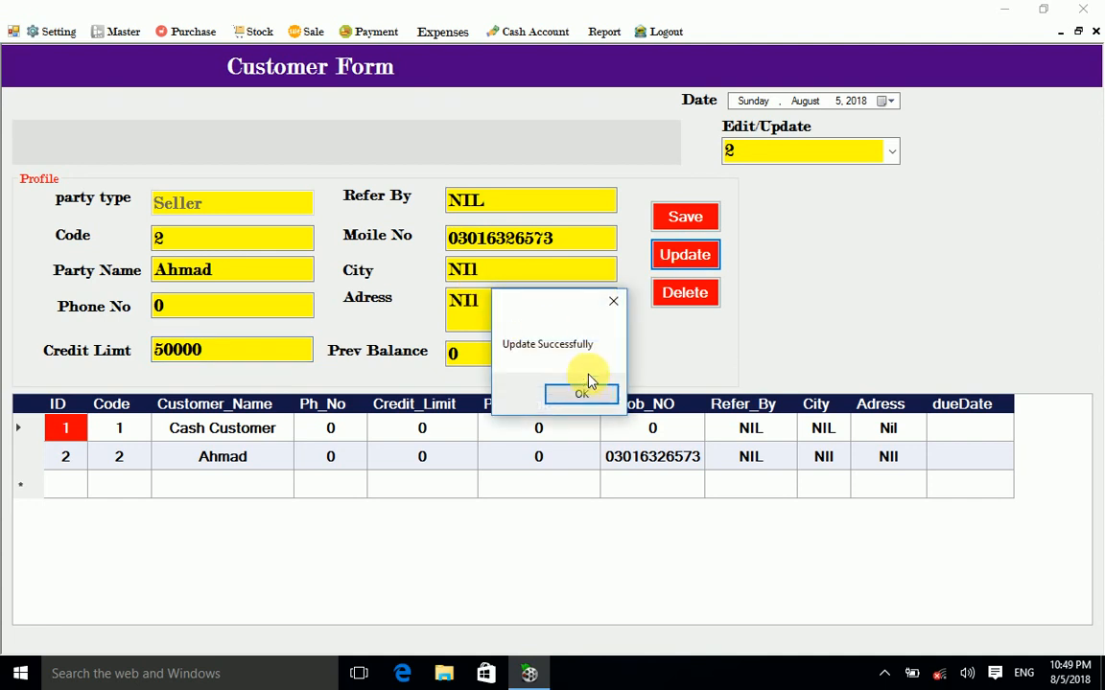
pyautogui.click(584, 387)
pyautogui.click(640, 377)
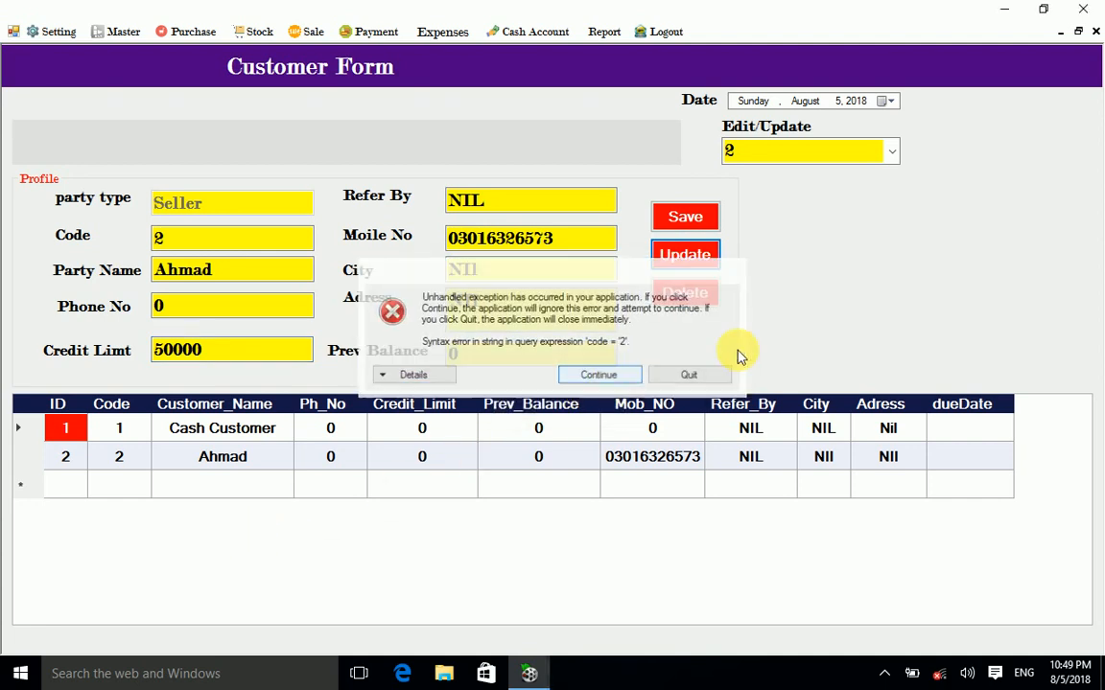
pyautogui.click(1096, 31)
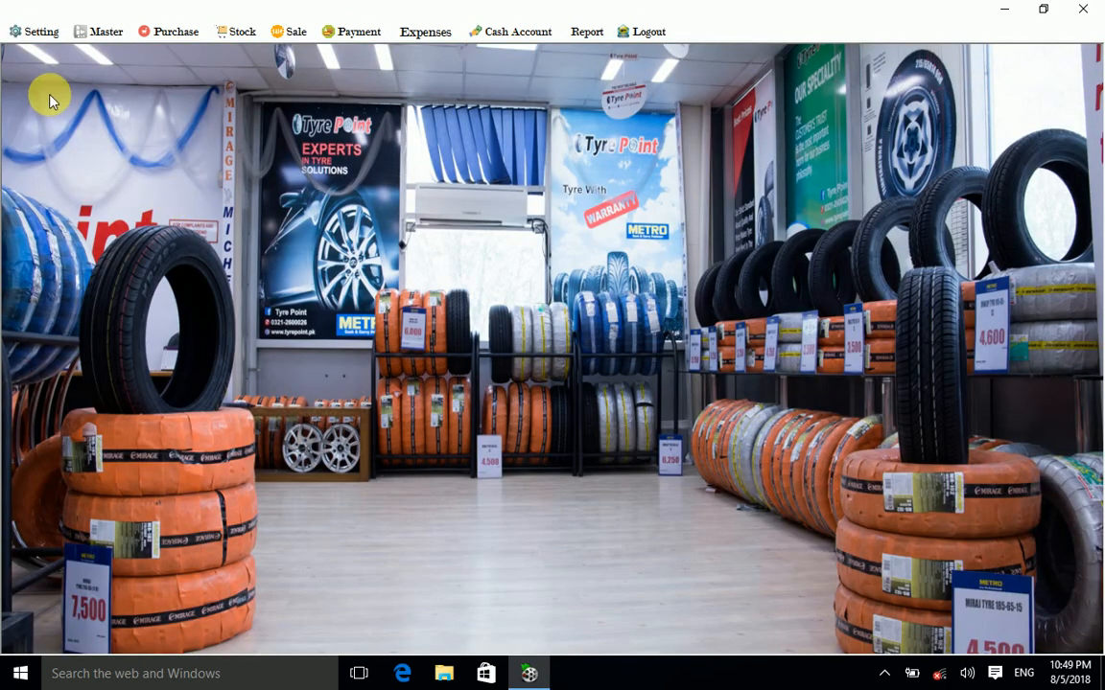
# Step: Start a new Sale Entry with customer 2 selected as the customer
pyautogui.click(42, 31)
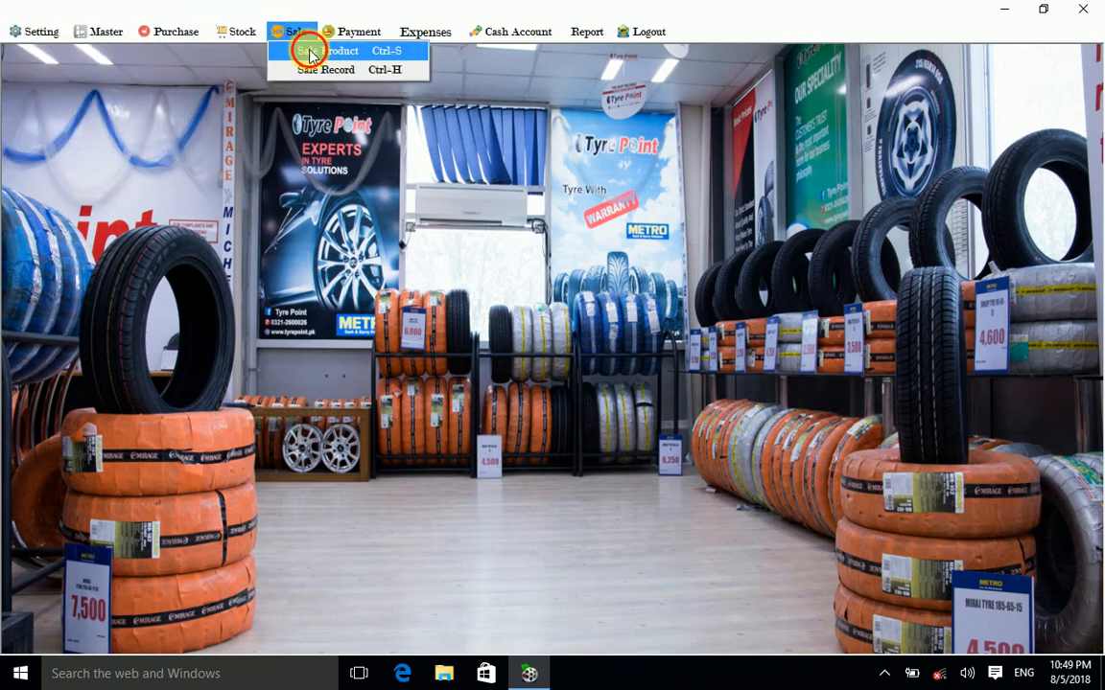
pyautogui.click(312, 50)
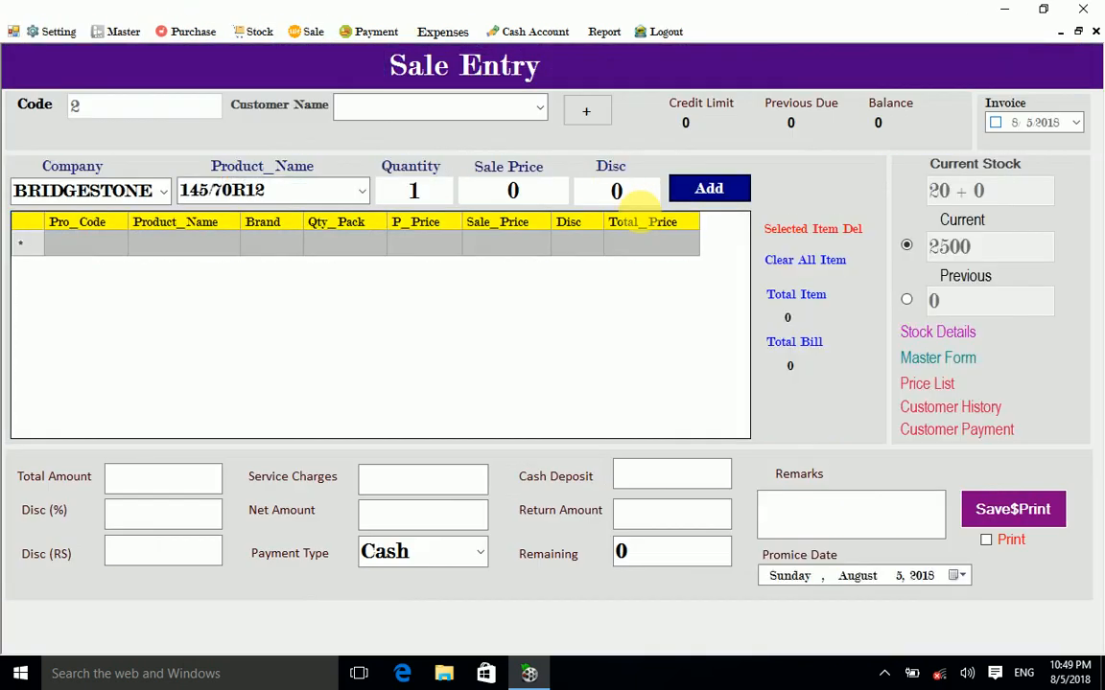
pyautogui.click(540, 107)
pyautogui.click(461, 153)
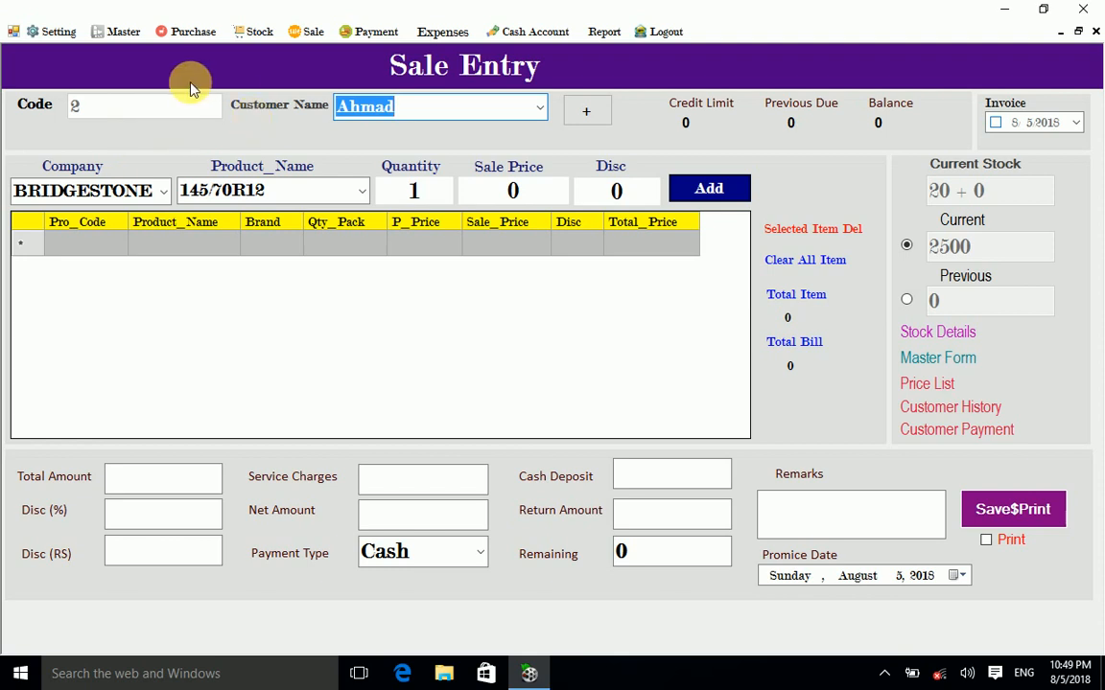
# Step: Select company GENERAL and product 145/70R12, showing 10 in stock at 2000
pyautogui.click(164, 192)
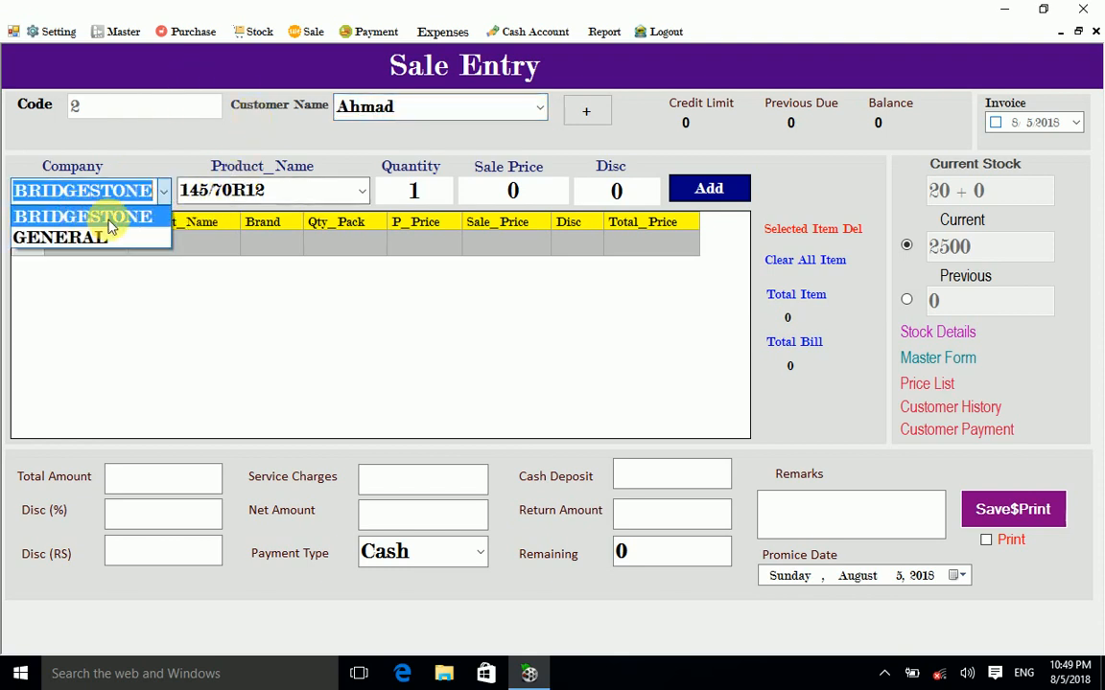
pyautogui.click(144, 150)
pyautogui.click(163, 199)
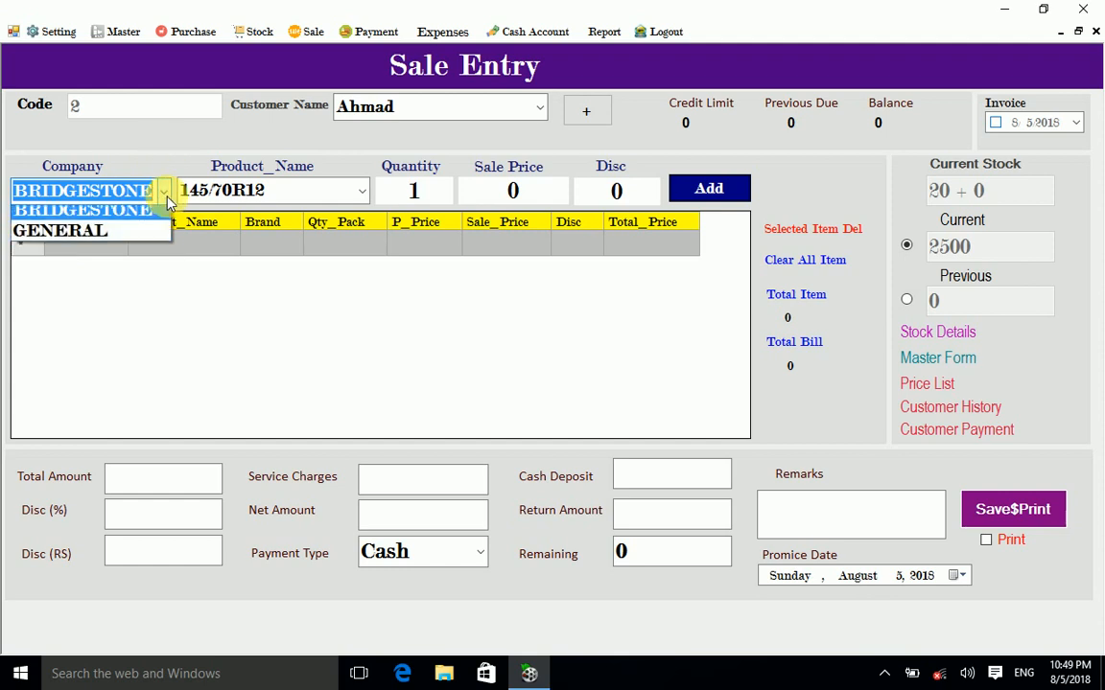
pyautogui.click(74, 214)
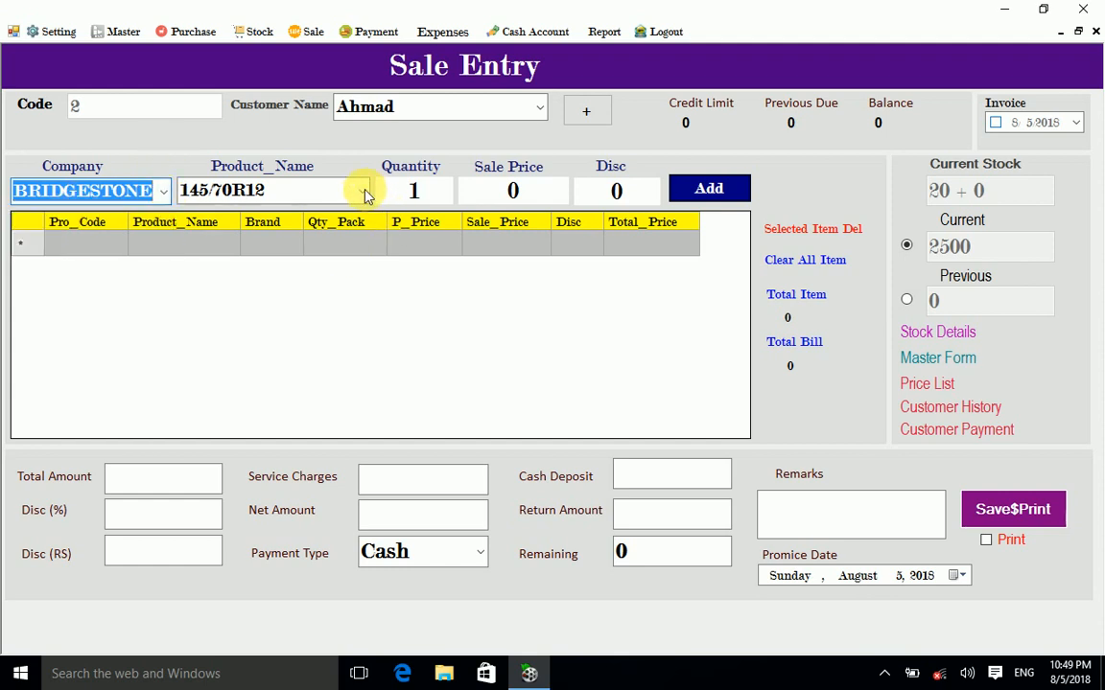
pyautogui.click(361, 191)
pyautogui.click(361, 193)
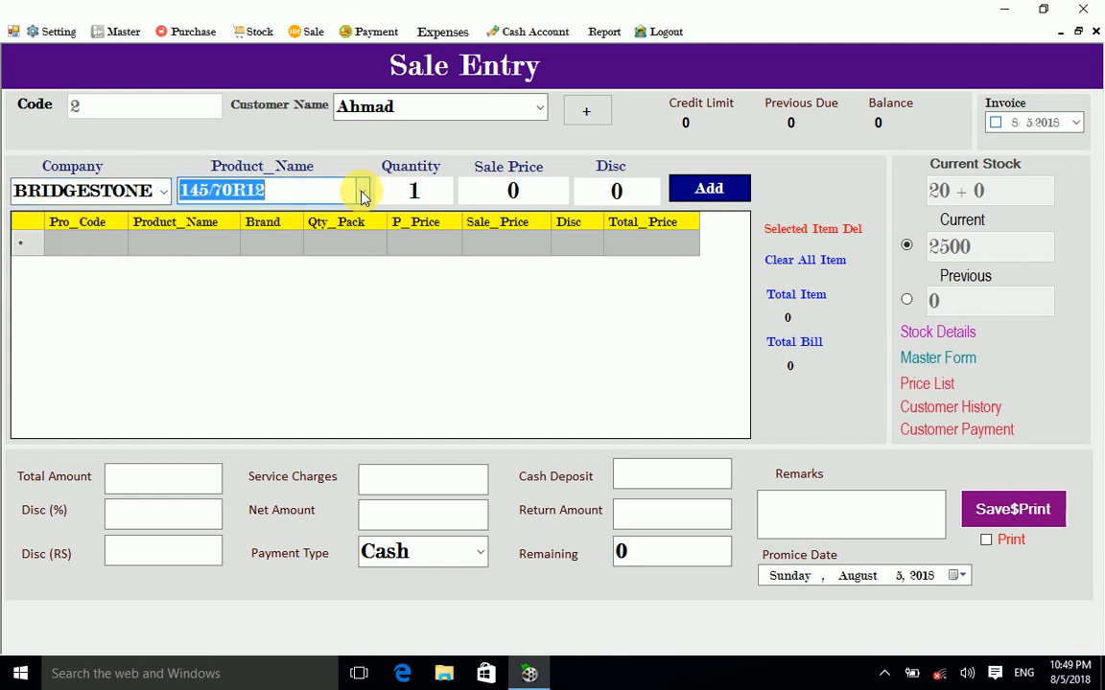
pyautogui.click(362, 191)
pyautogui.click(362, 192)
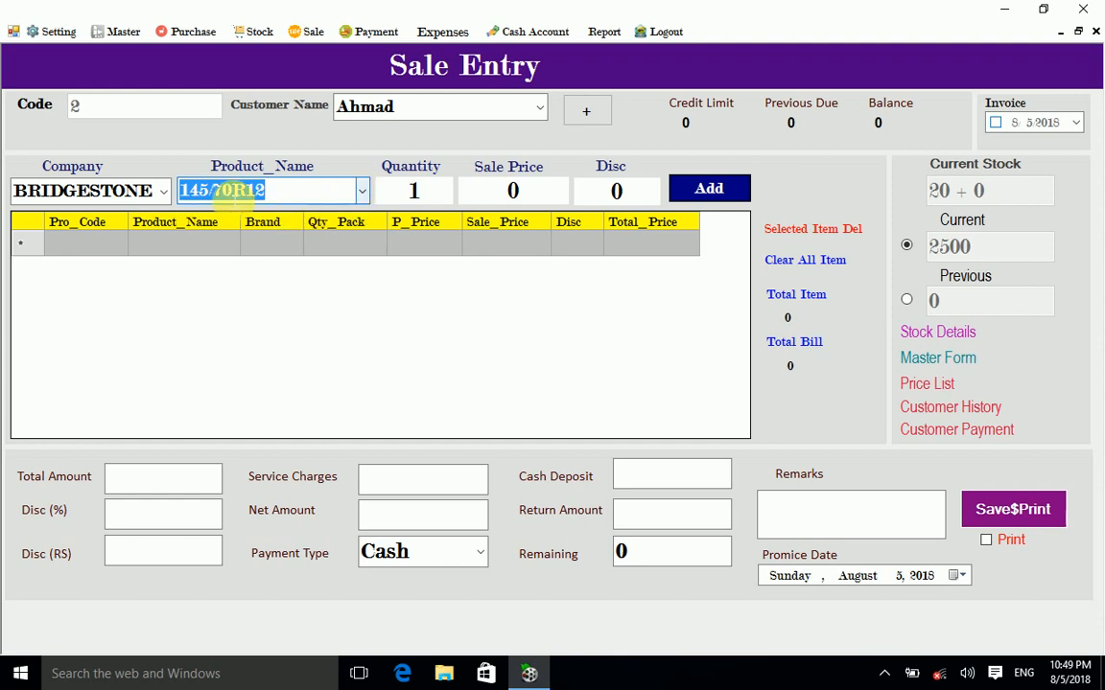
pyautogui.click(165, 194)
pyautogui.click(103, 237)
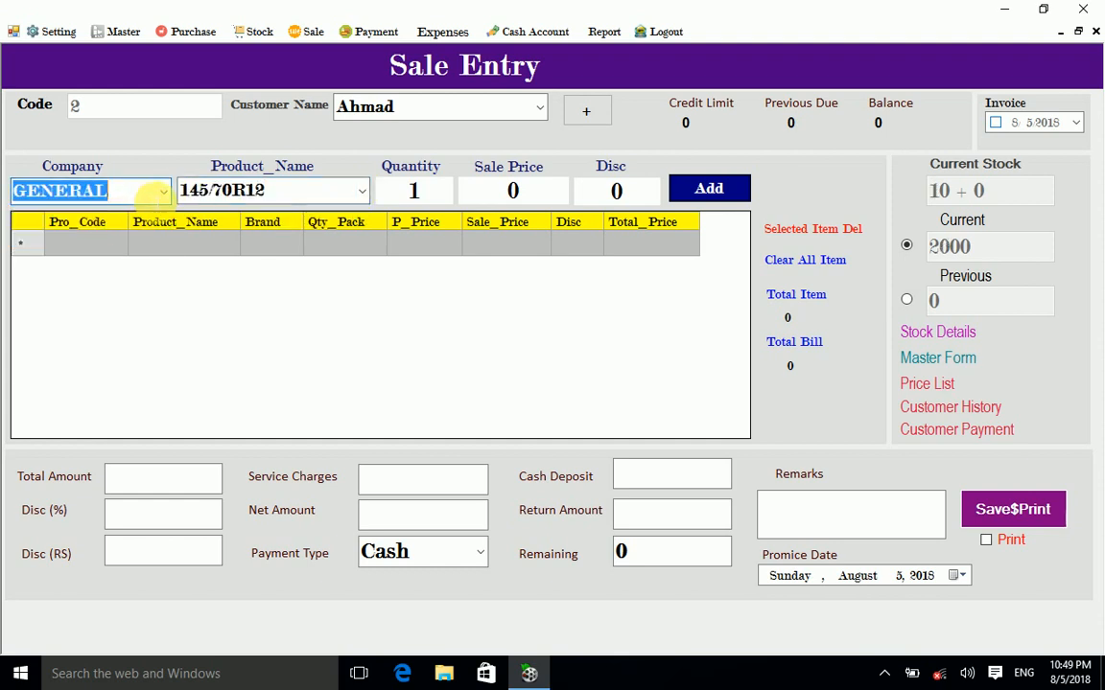
pyautogui.click(165, 194)
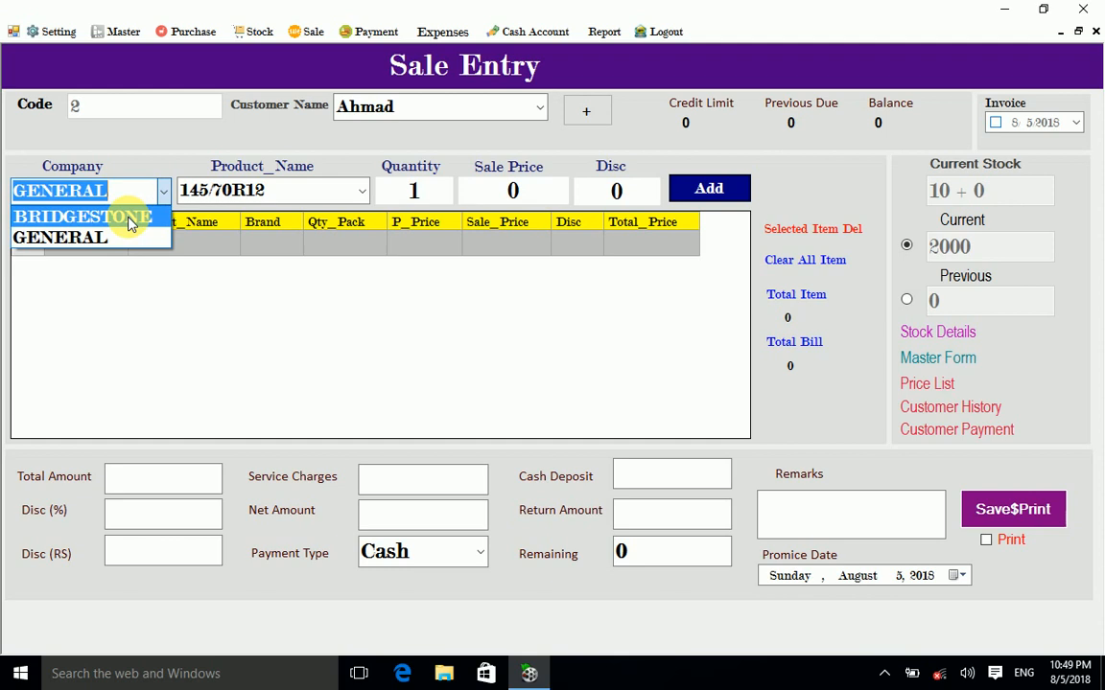
pyautogui.click(123, 237)
pyautogui.click(359, 193)
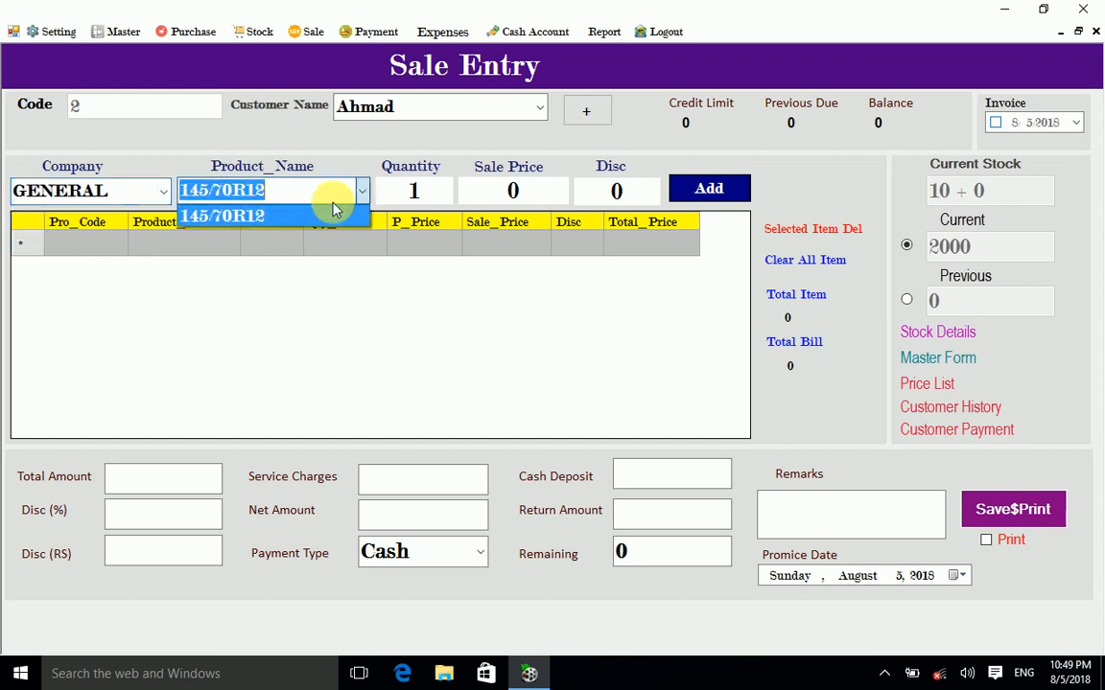
pyautogui.click(319, 193)
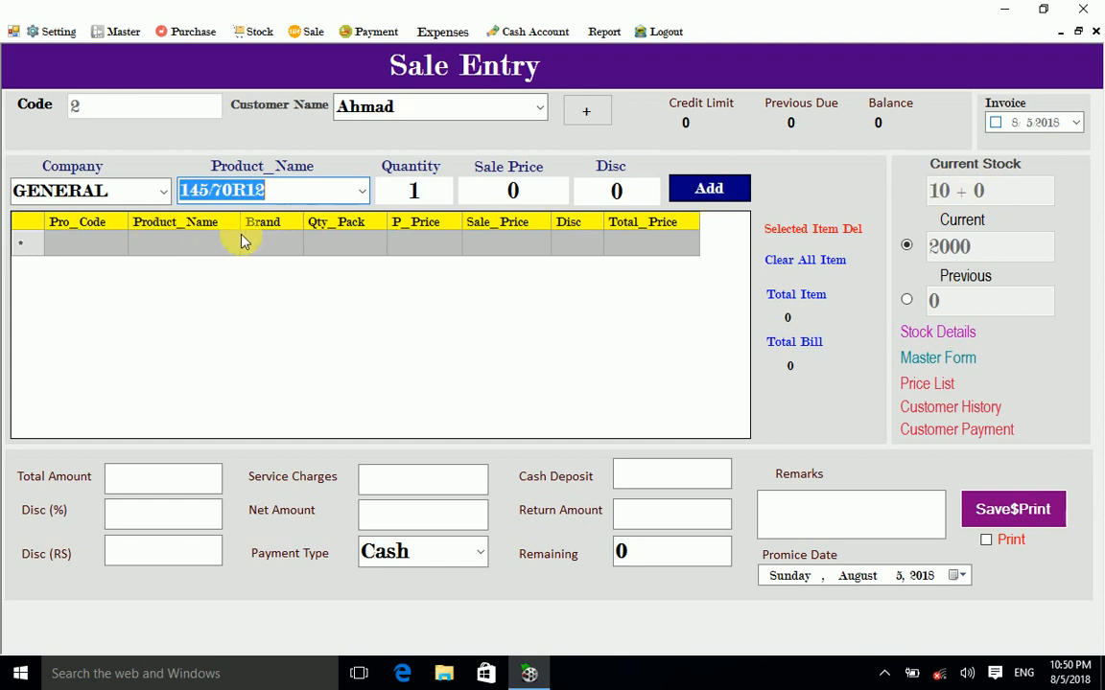
pyautogui.click(163, 192)
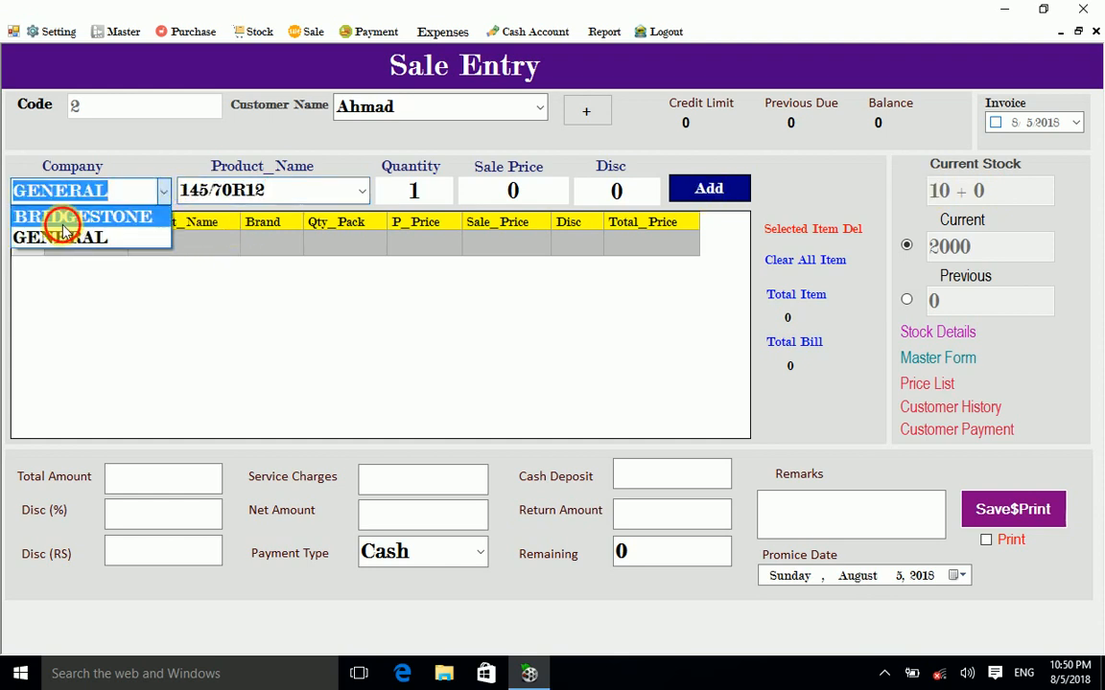
pyautogui.click(63, 220)
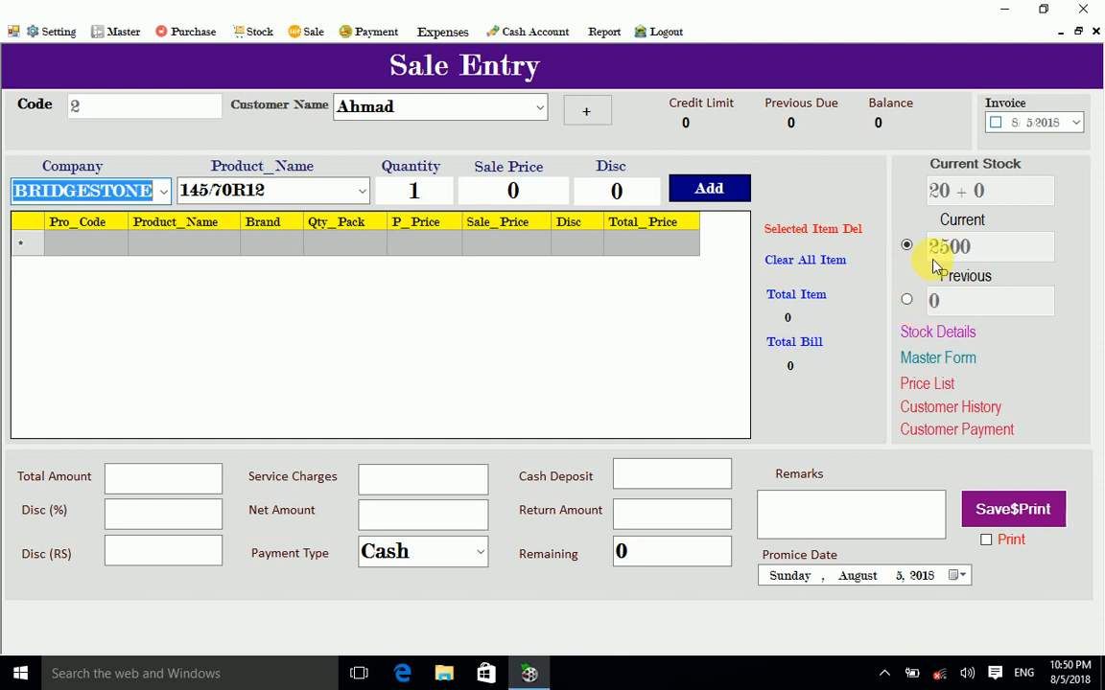
pyautogui.click(165, 195)
pyautogui.click(165, 195)
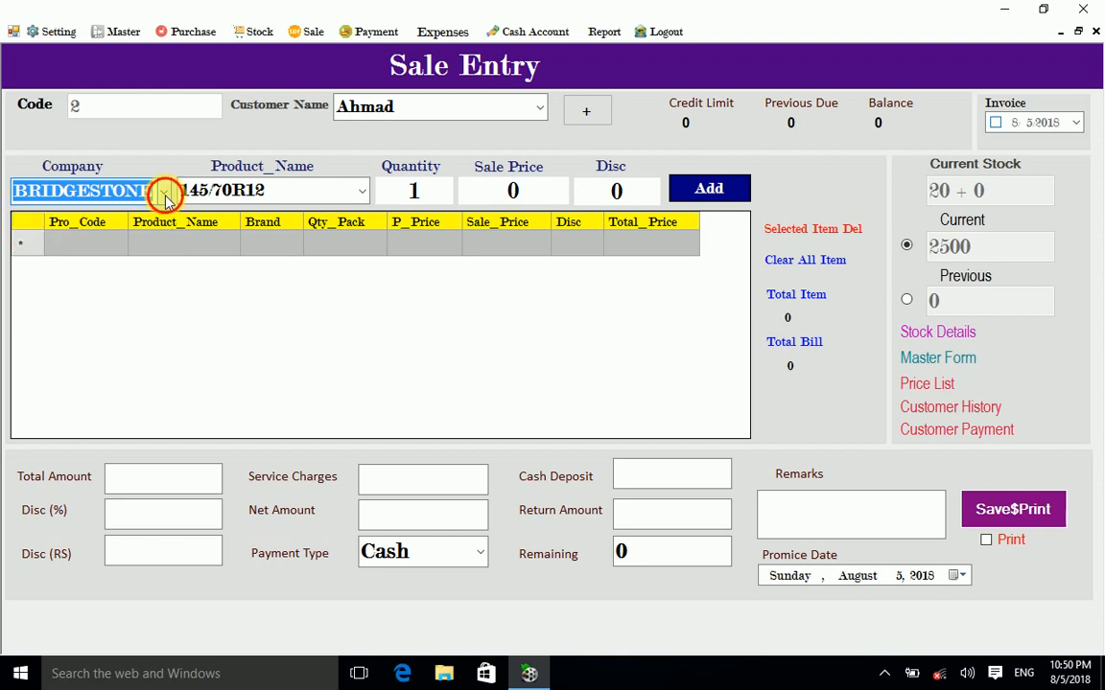
pyautogui.click(164, 195)
pyautogui.click(165, 195)
pyautogui.click(165, 195)
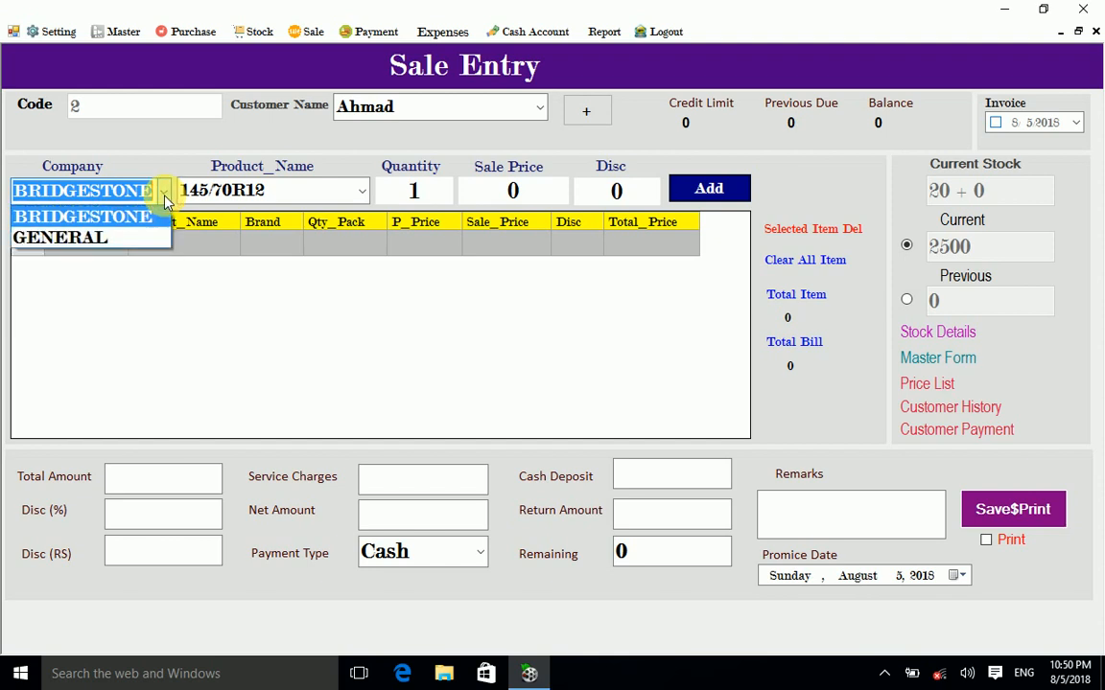
pyautogui.click(57, 239)
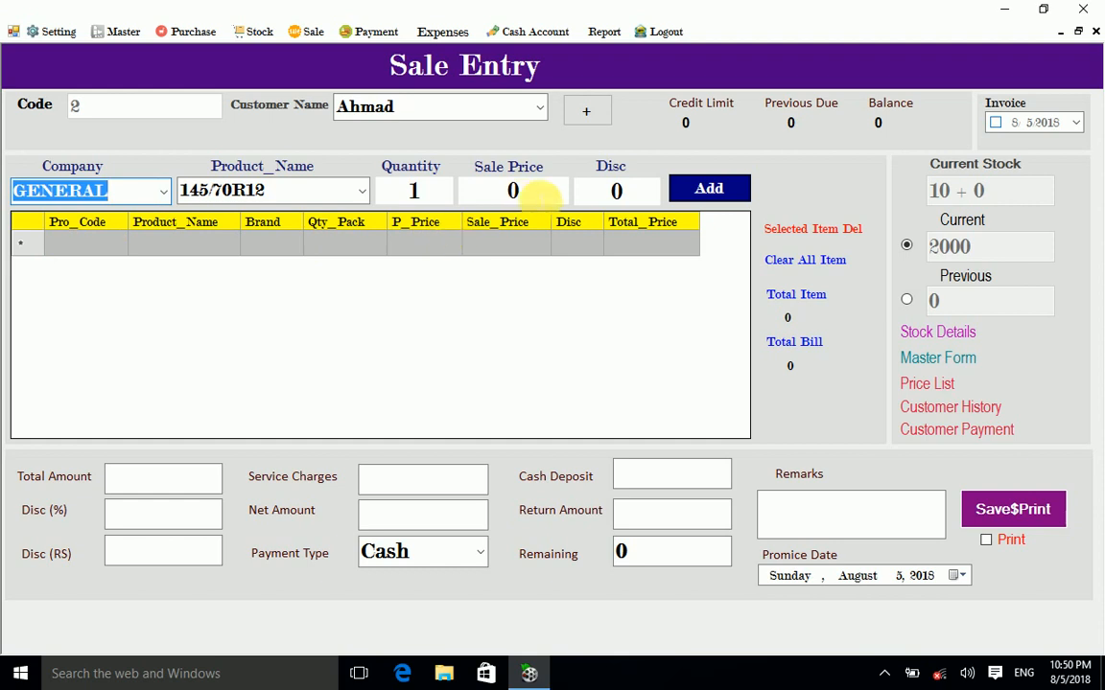
# Step: Add 5 GENERAL 145/70R12 tyres at a sale price of 2300, totalling 11500
pyautogui.click(422, 191)
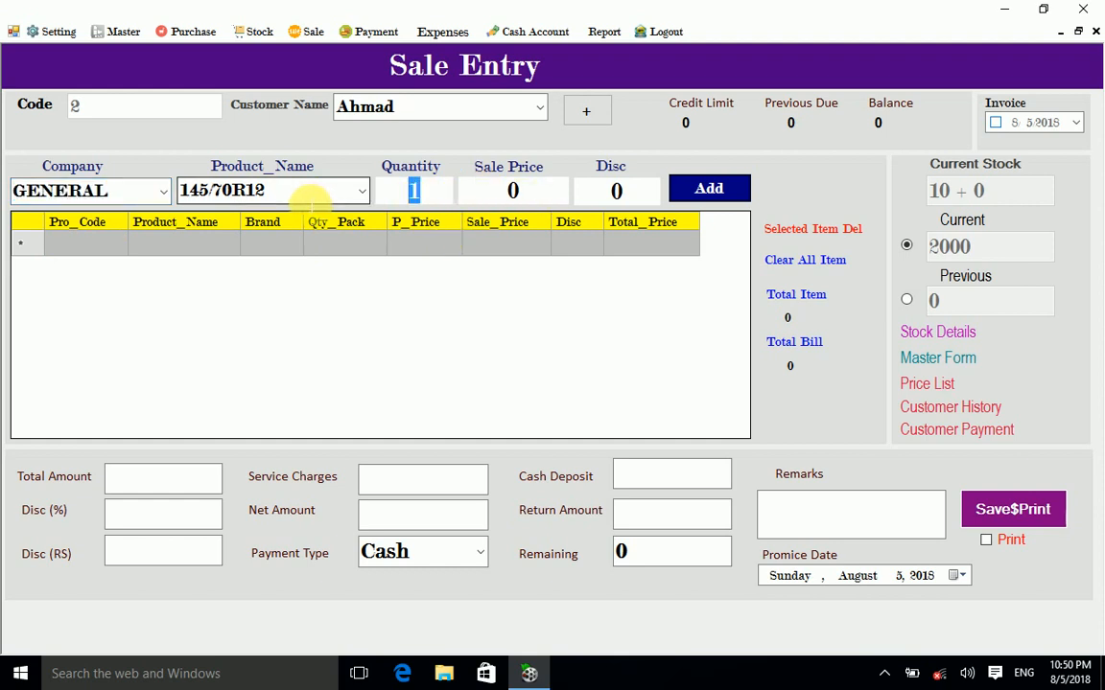
pyautogui.write('5')
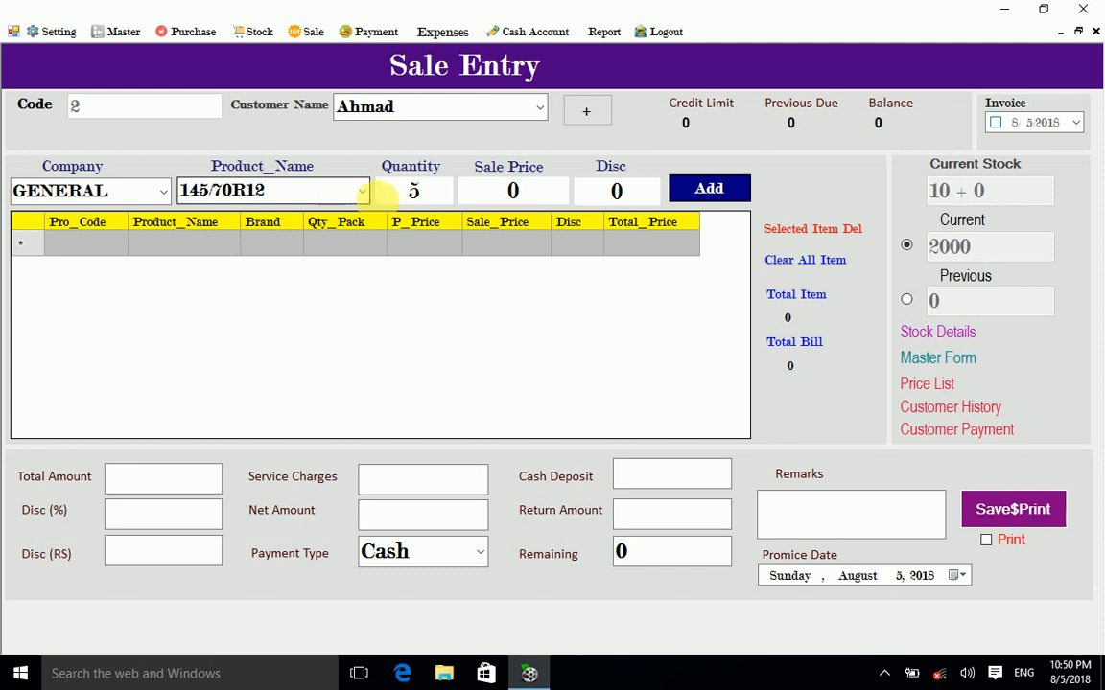
pyautogui.moveTo(542, 190); pyautogui.dragTo(449, 192)
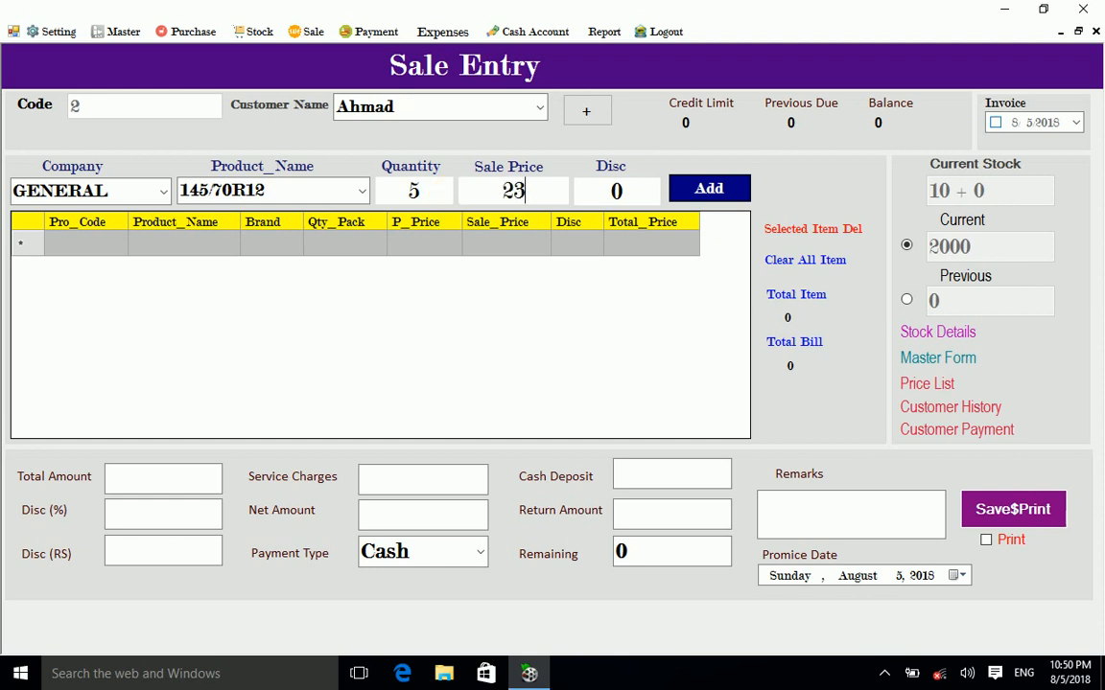
pyautogui.click(694, 189)
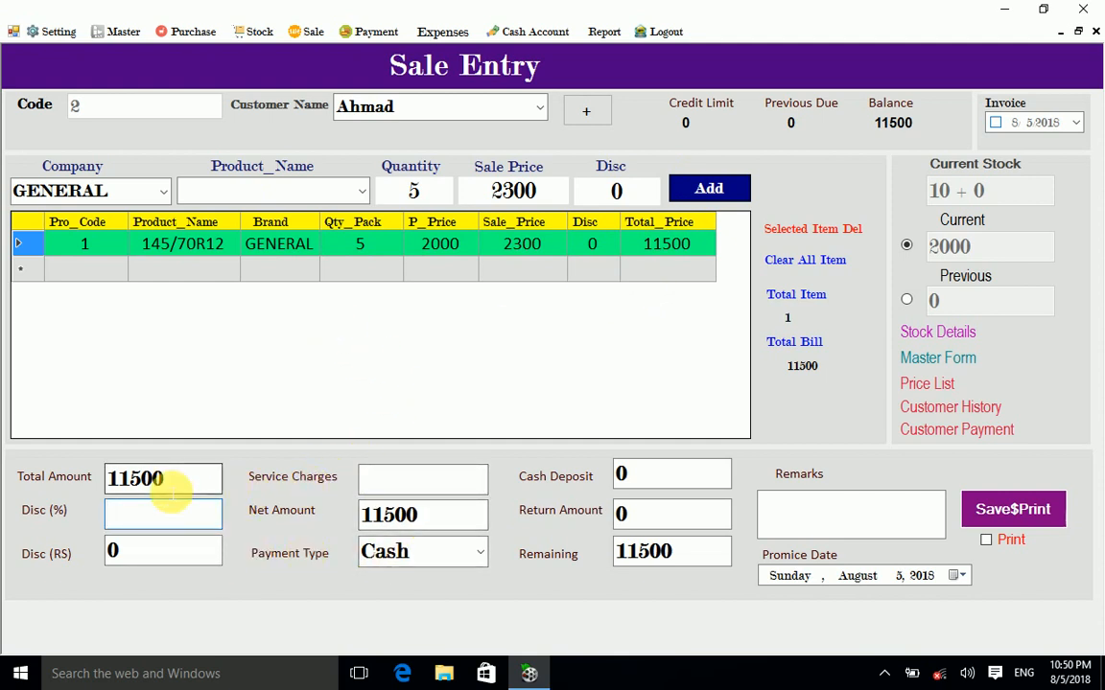
pyautogui.click(420, 484)
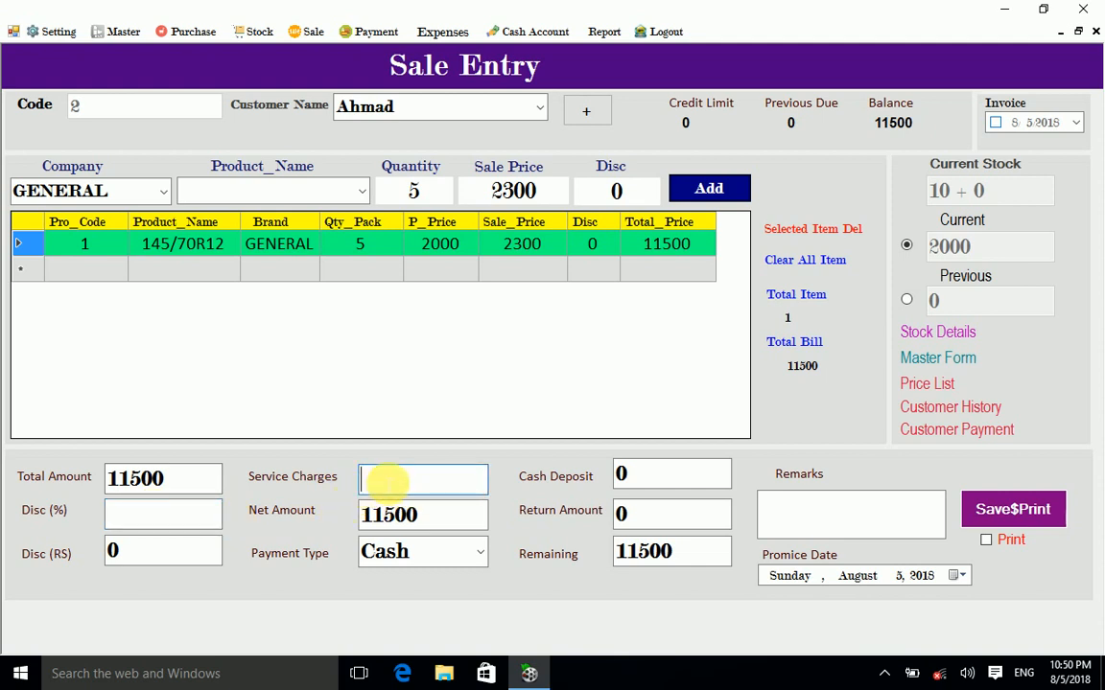
pyautogui.click(665, 481)
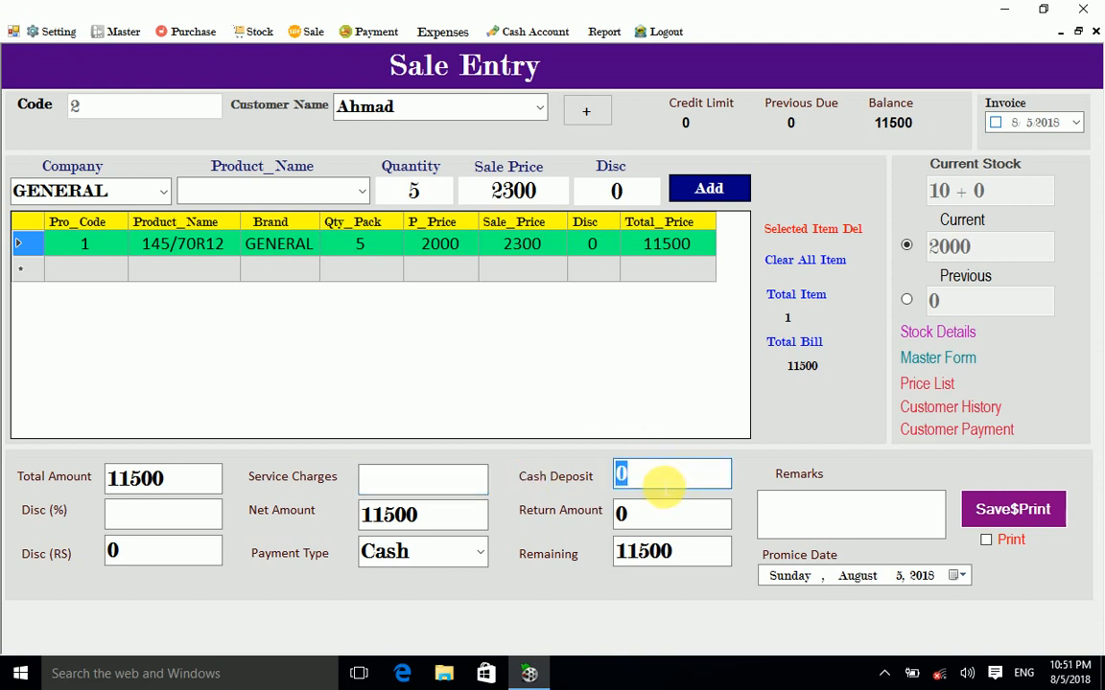
# Step: Try cash deposits of 11500, 12000 and 5000, then set it to 0 so 11500 remains
pyautogui.write('1')
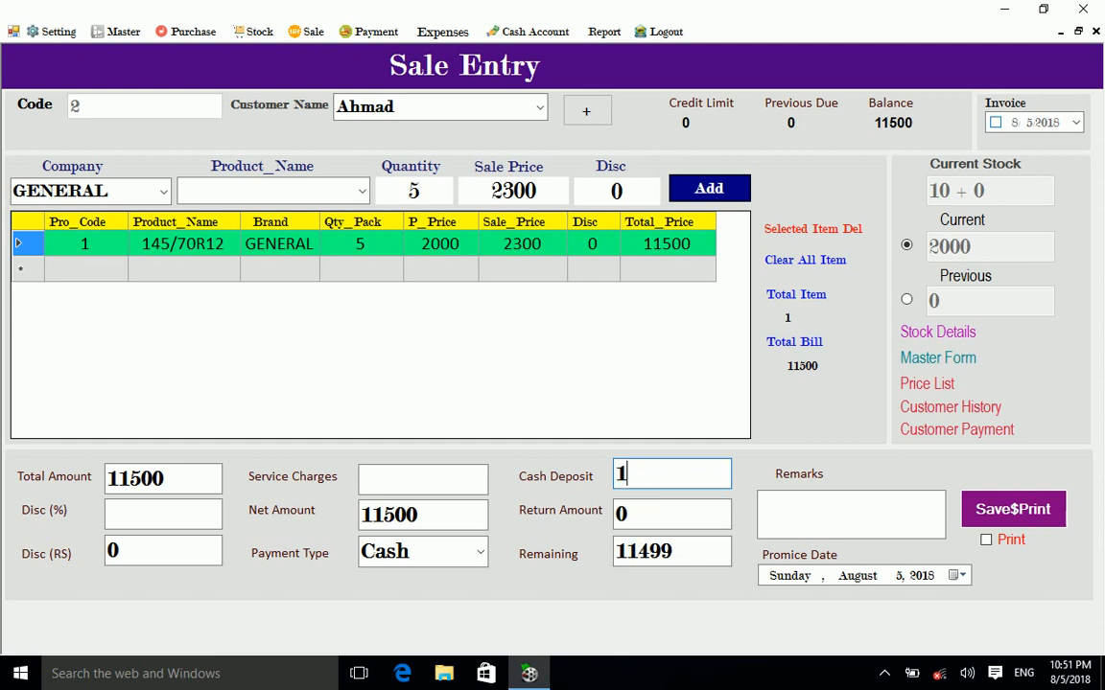
pyautogui.write('1500')
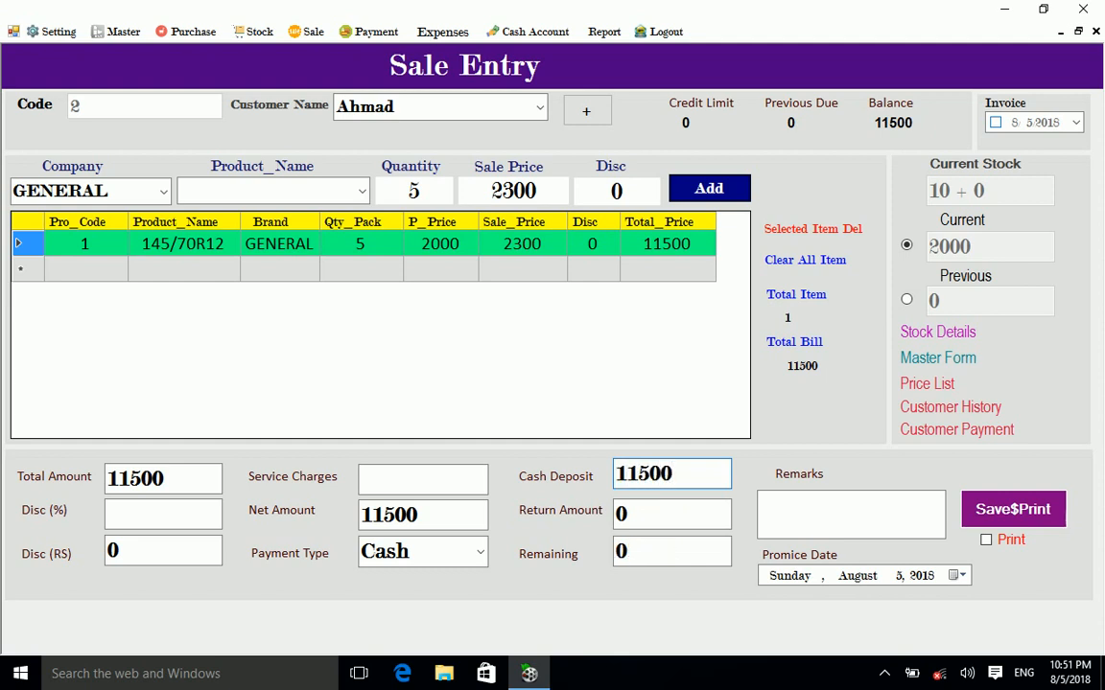
pyautogui.moveTo(719, 474); pyautogui.dragTo(573, 477)
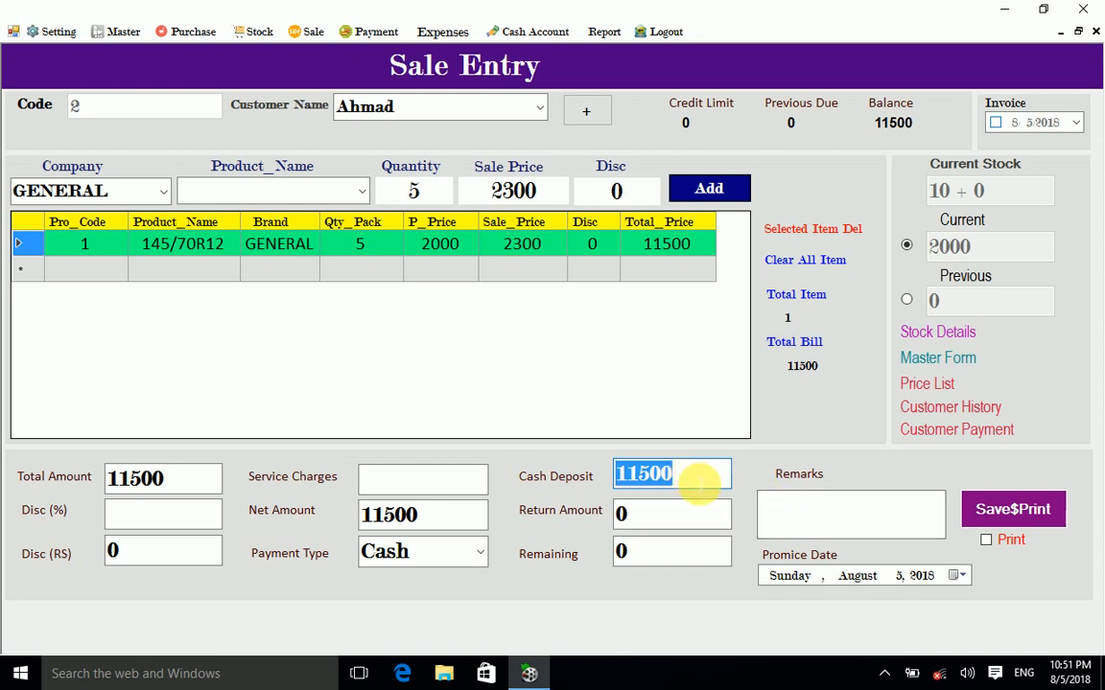
pyautogui.moveTo(699, 473); pyautogui.dragTo(582, 475)
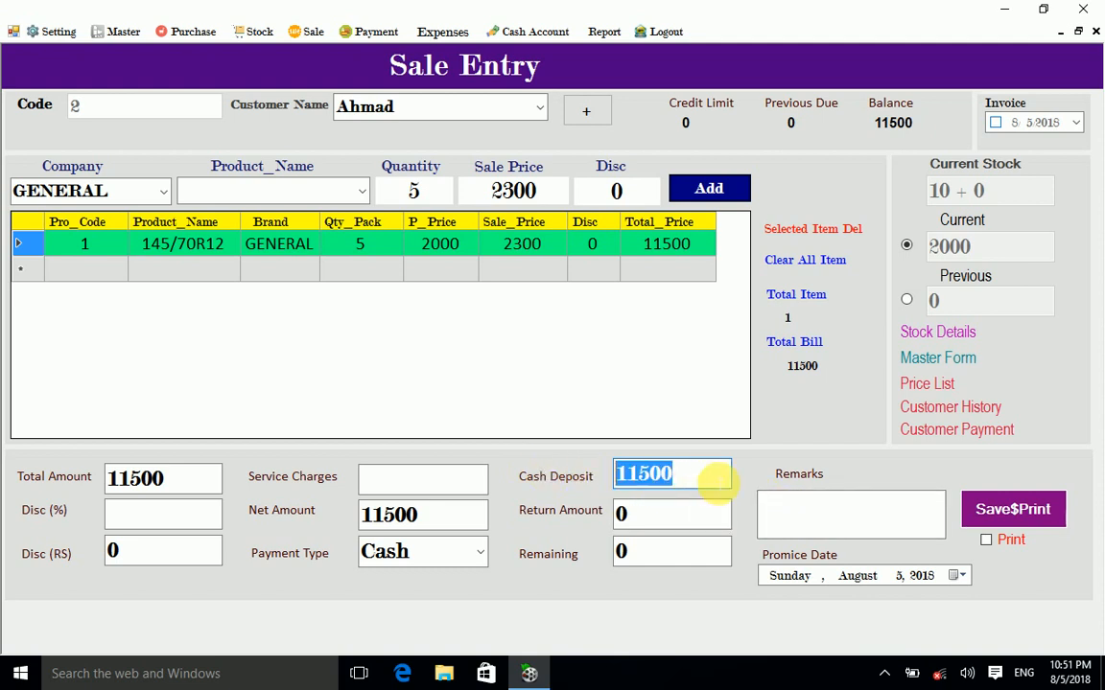
pyautogui.moveTo(713, 480); pyautogui.dragTo(580, 476)
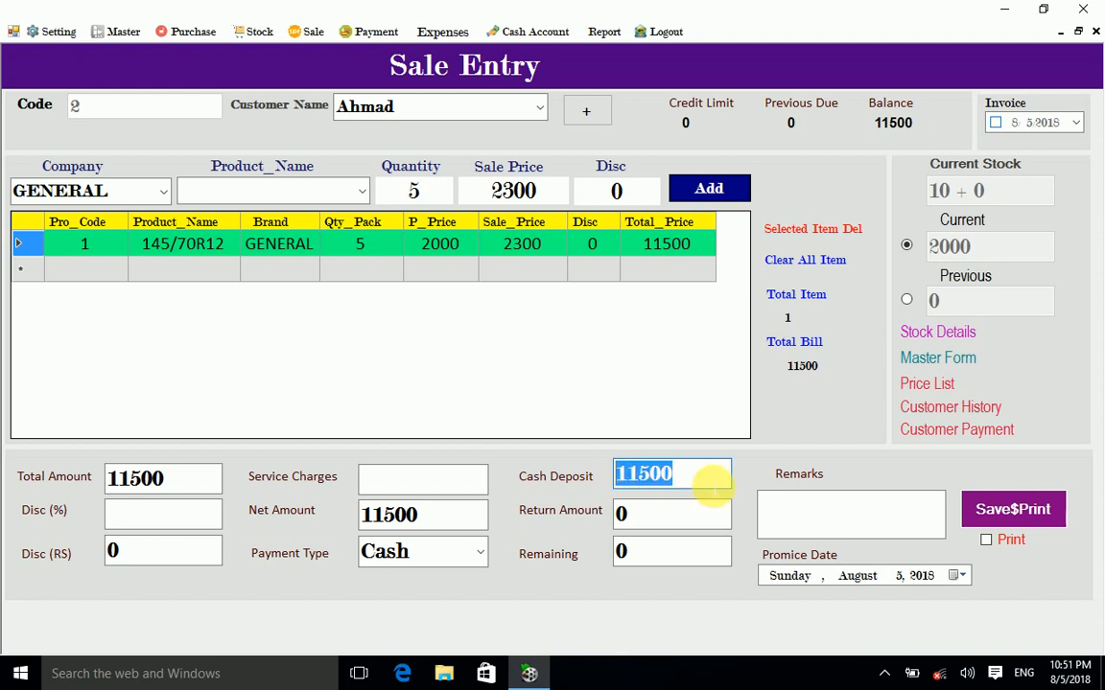
pyautogui.moveTo(711, 487); pyautogui.dragTo(540, 476)
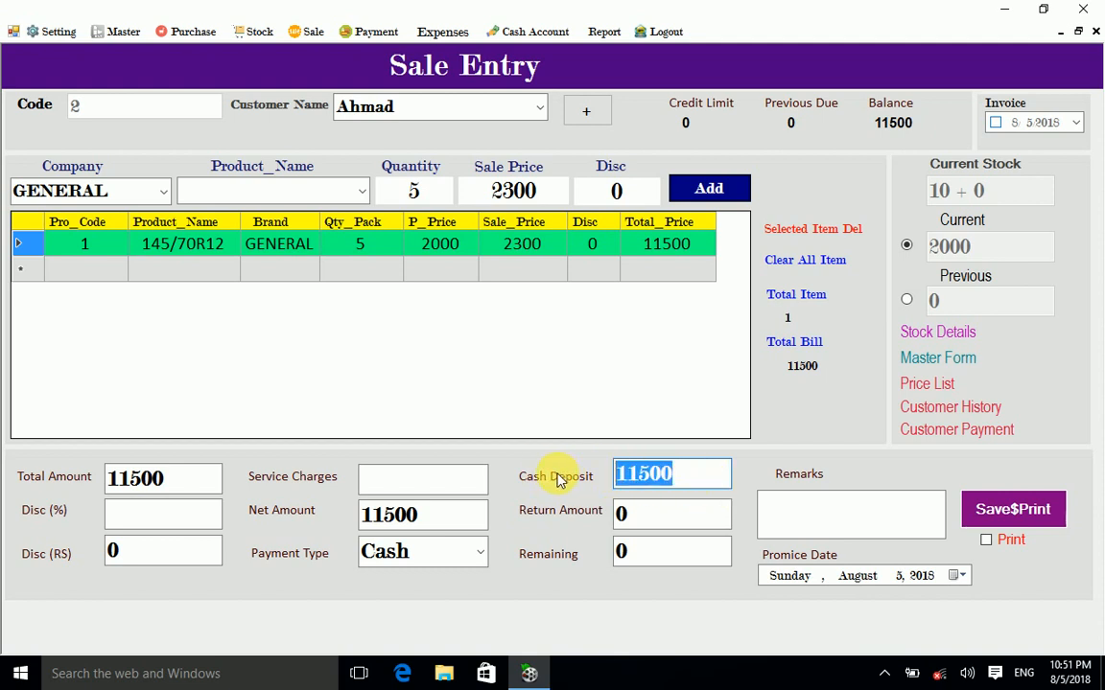
pyautogui.write('12000')
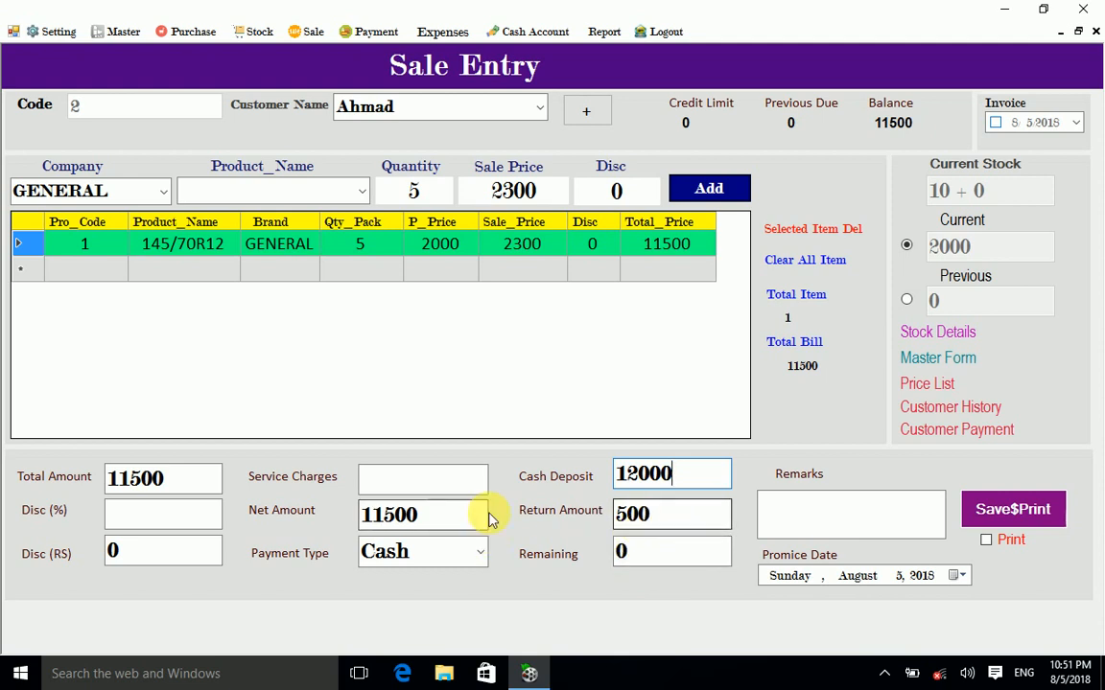
pyautogui.moveTo(693, 481); pyautogui.dragTo(346, 461)
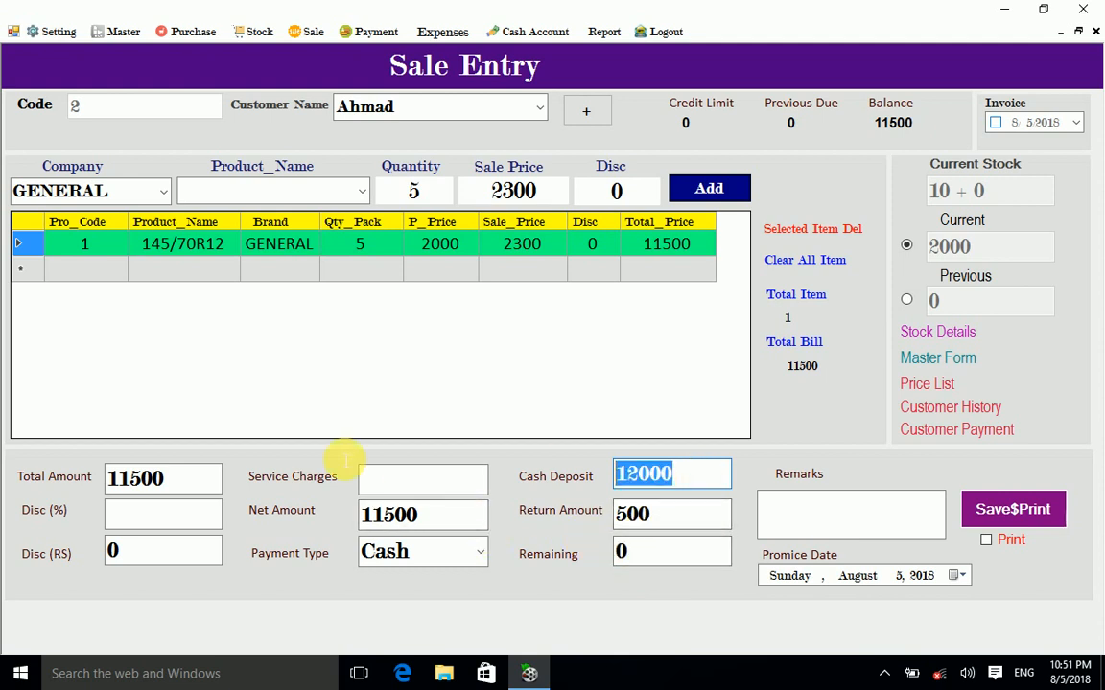
pyautogui.write('50')
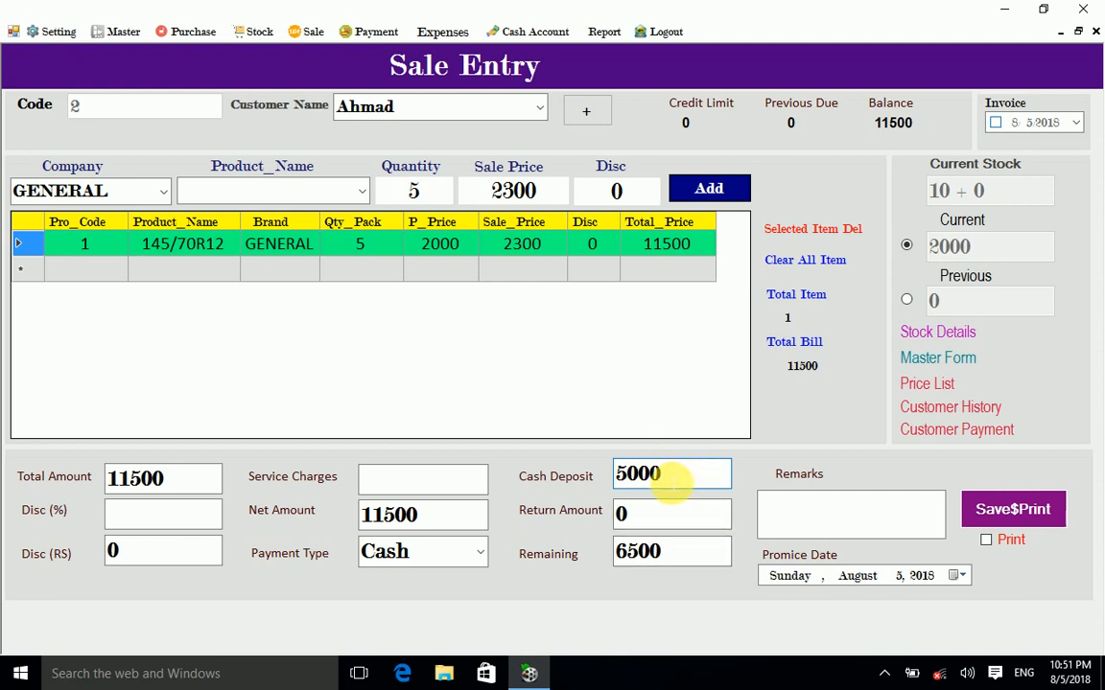
pyautogui.moveTo(677, 479); pyautogui.dragTo(557, 476)
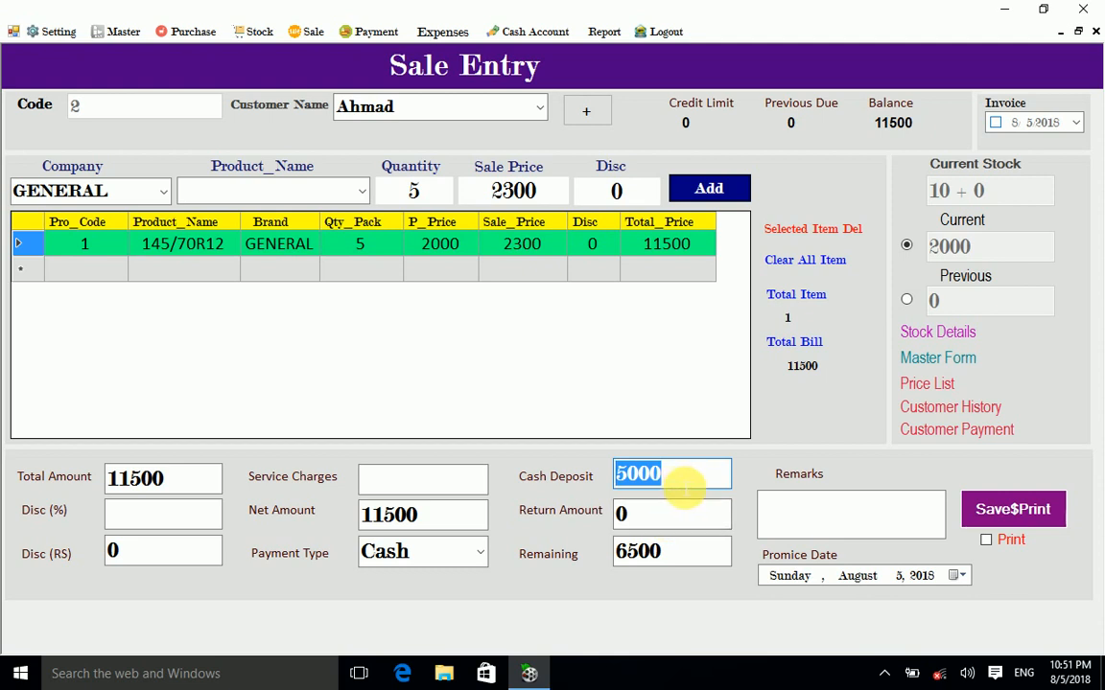
pyautogui.write('0')
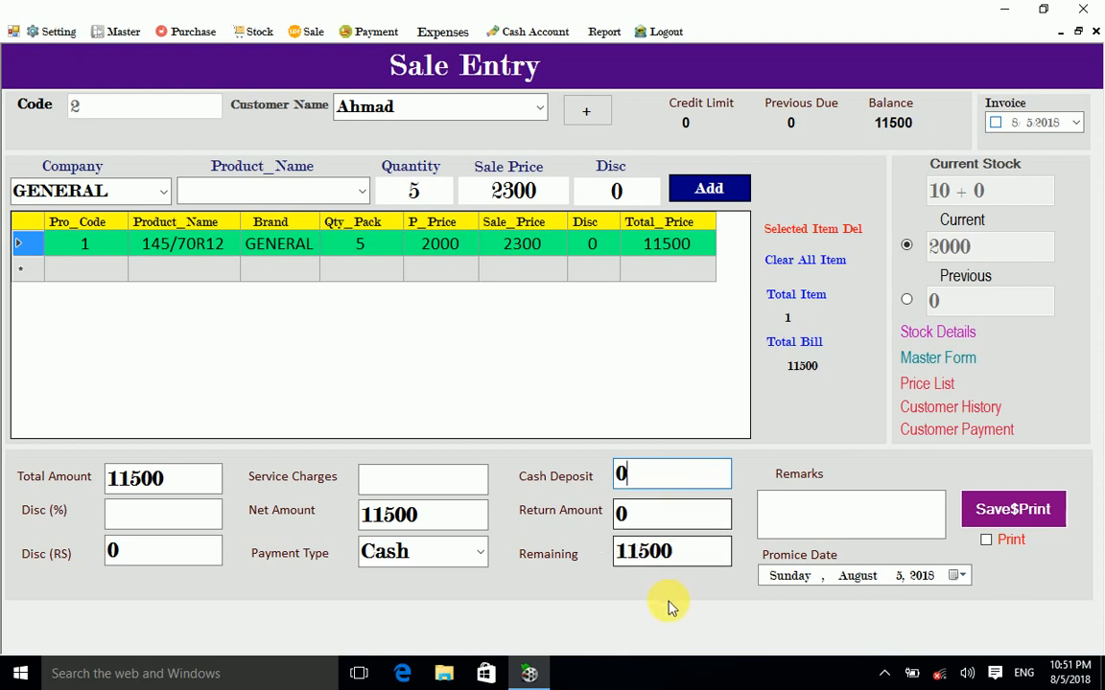
pyautogui.click(853, 505)
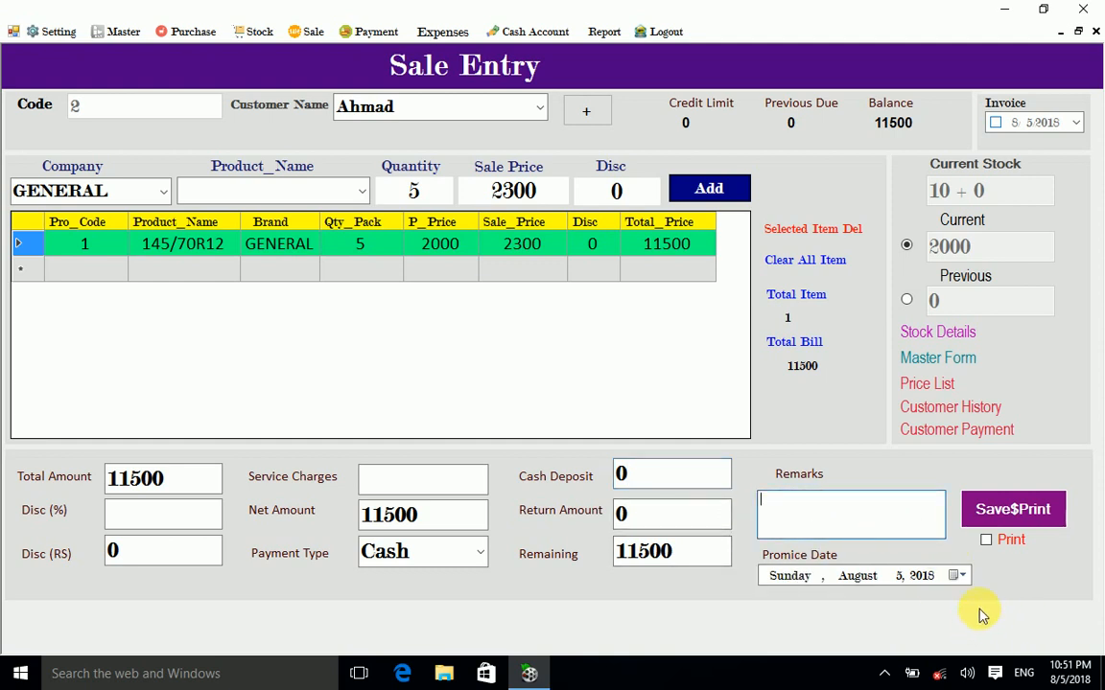
# Step: Set promise date August 6, remark 'Nil', enable Print, and save the sale invoice
pyautogui.click(962, 576)
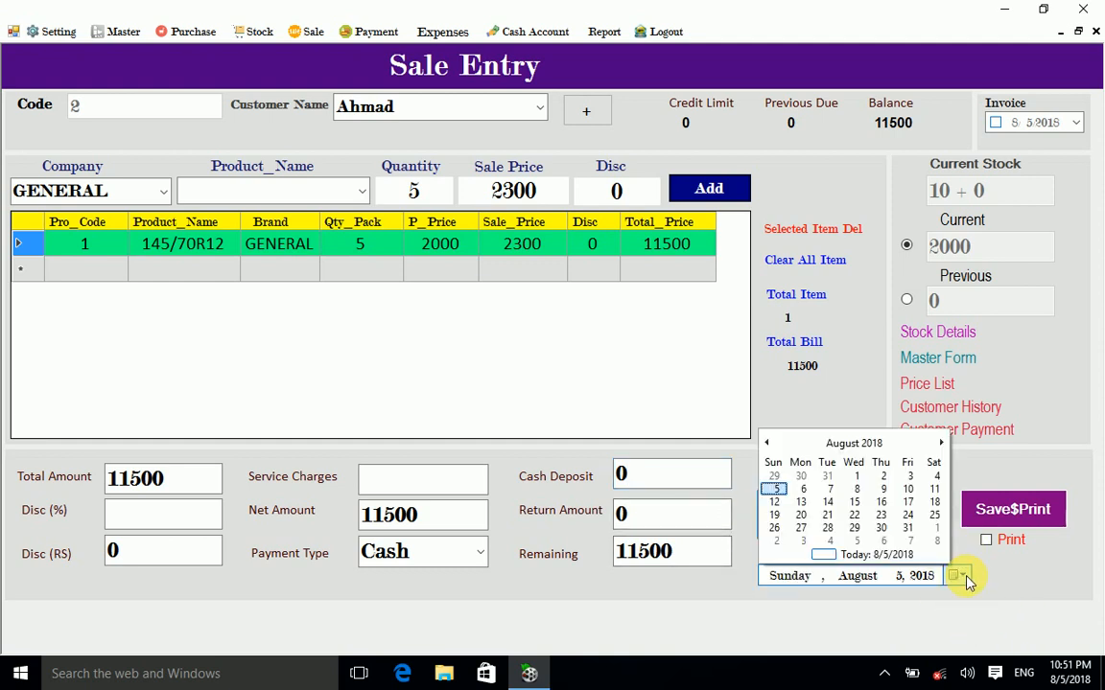
pyautogui.click(799, 487)
pyautogui.click(860, 525)
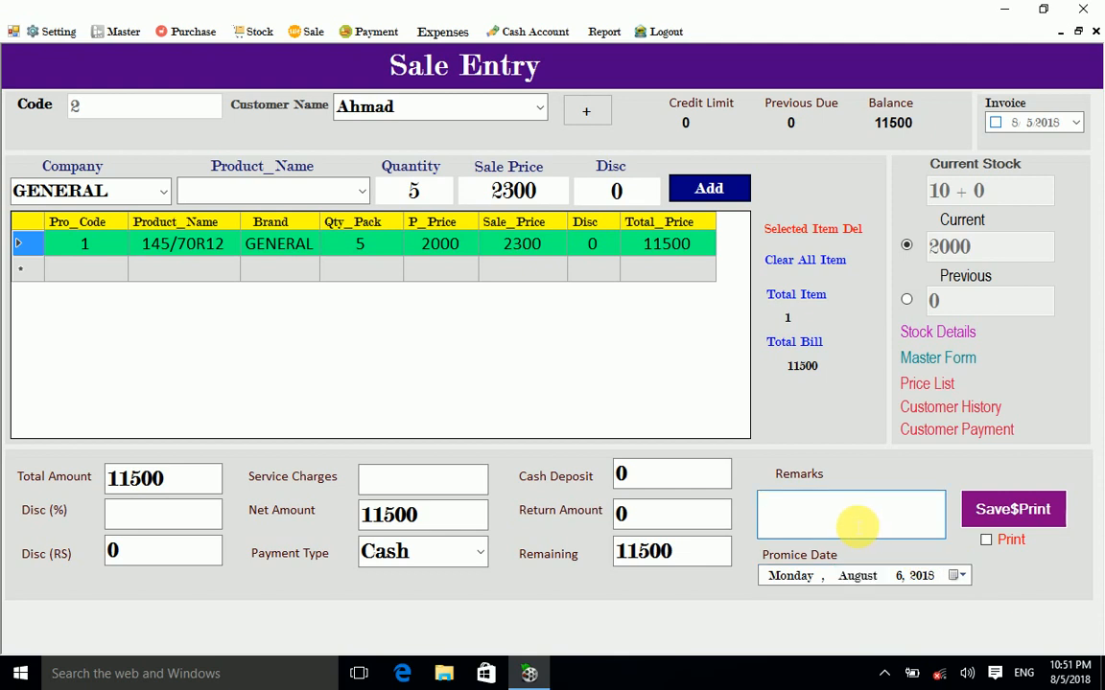
pyautogui.write('Nil')
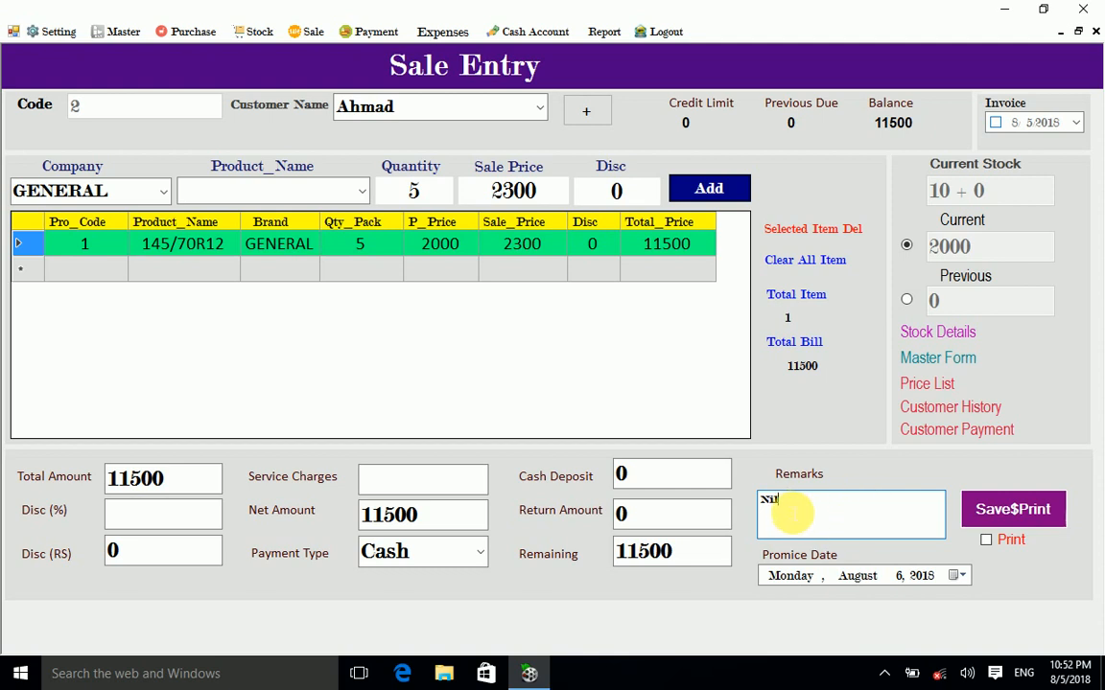
pyautogui.moveTo(765, 503); pyautogui.dragTo(836, 537)
pyautogui.moveTo(760, 504); pyautogui.dragTo(844, 530)
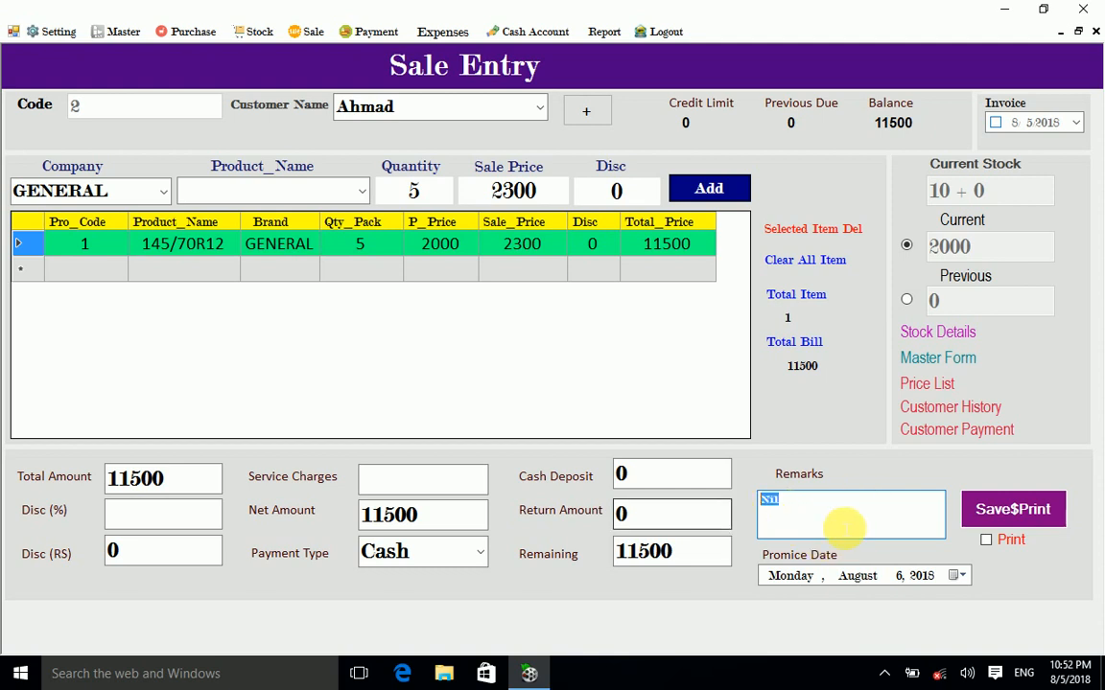
pyautogui.click(844, 530)
pyautogui.moveTo(758, 508); pyautogui.dragTo(722, 510)
pyautogui.click(866, 519)
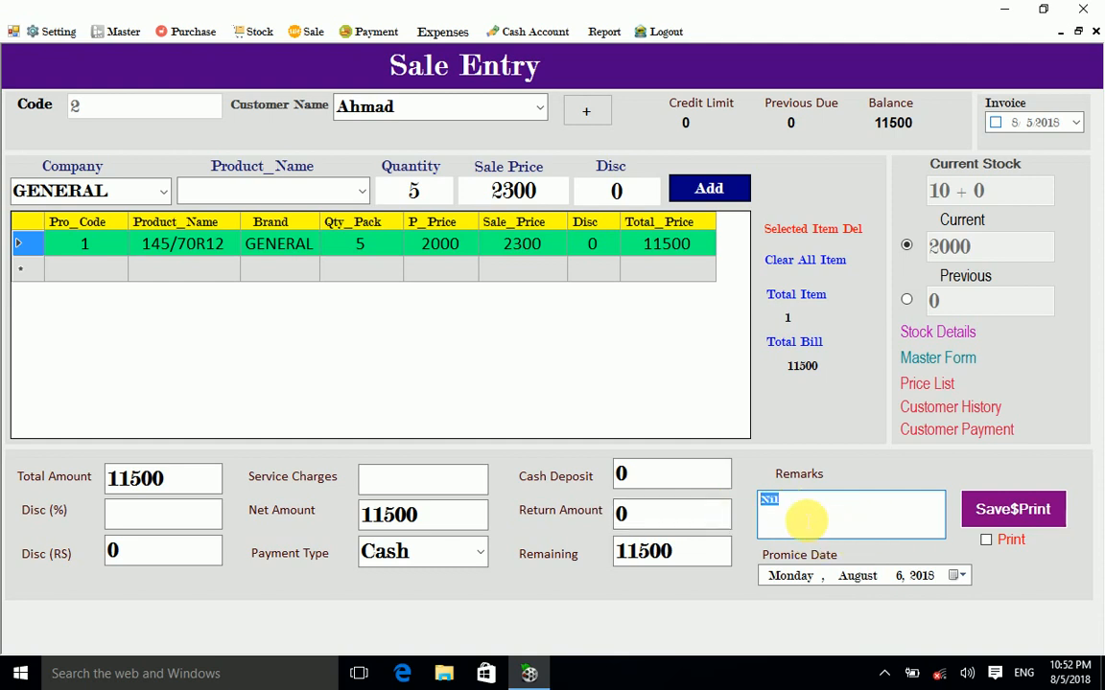
pyautogui.click(986, 540)
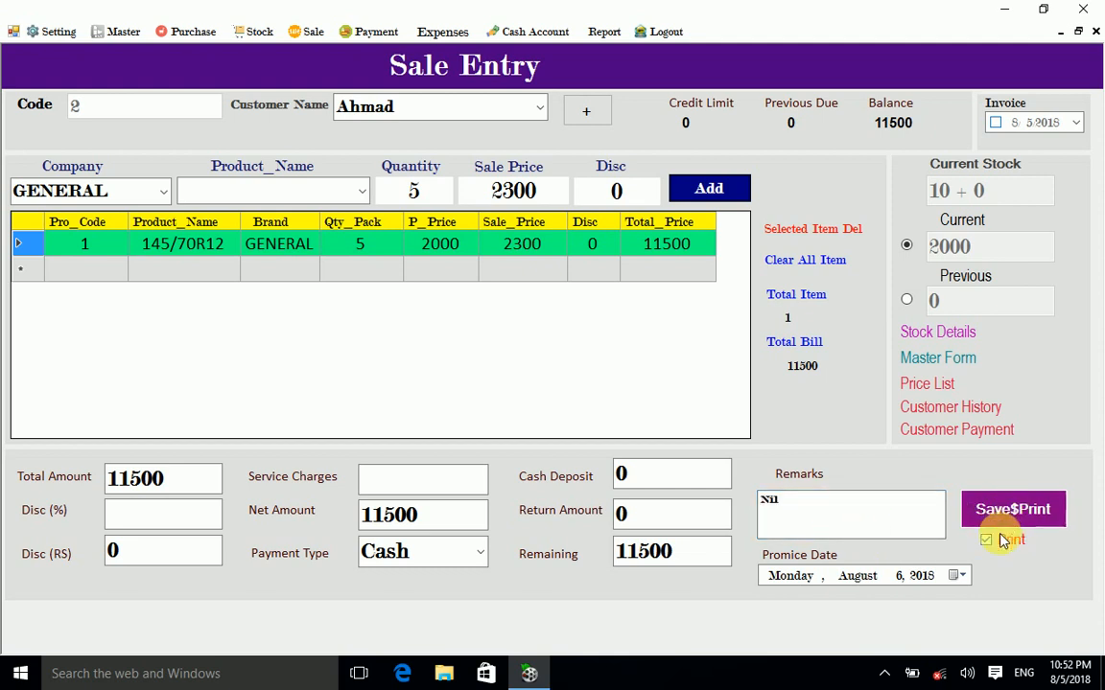
pyautogui.click(978, 509)
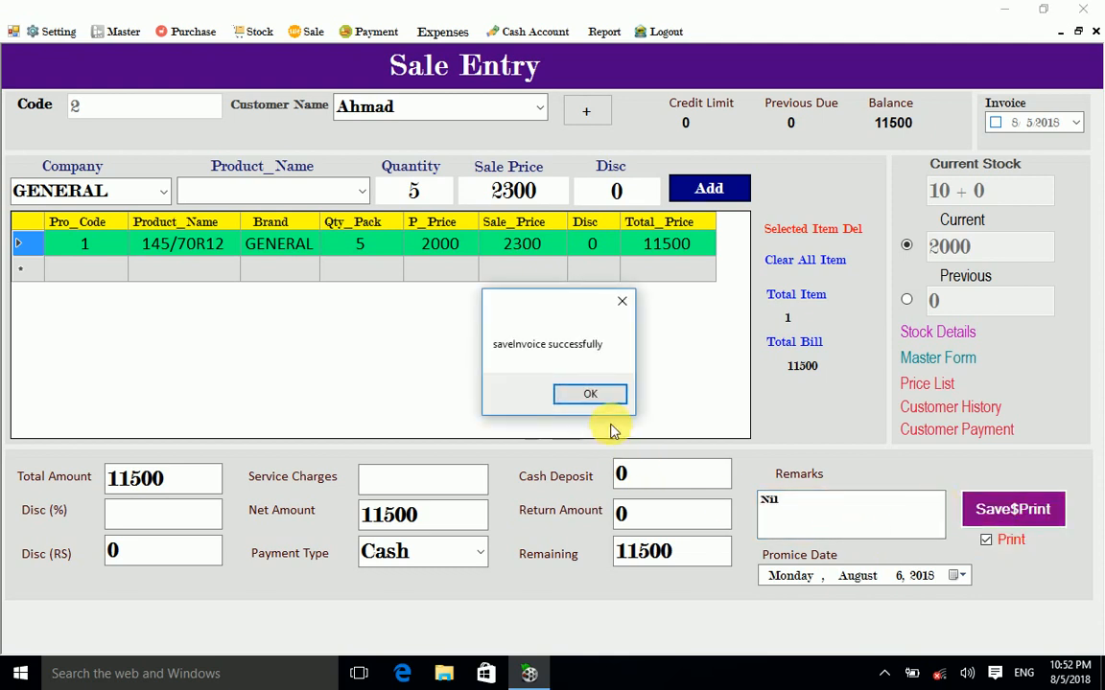
# Step: Dismiss the saved-invoice message, close the preview and view the stored terms and conditions
pyautogui.click(592, 392)
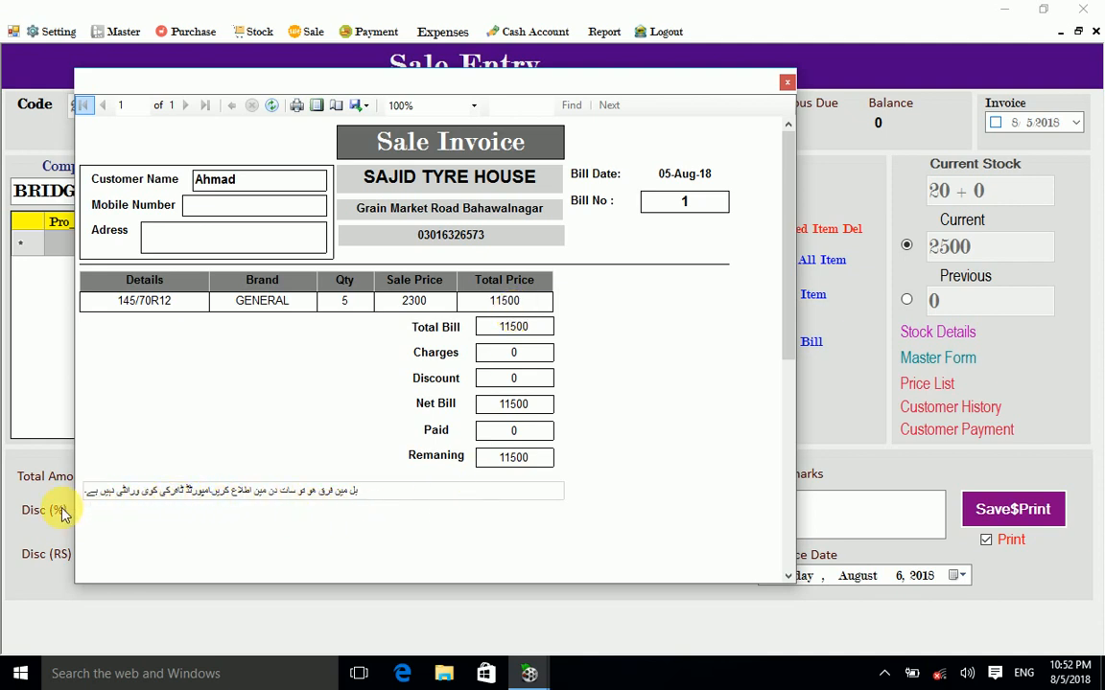
pyautogui.press('Escape')
pyautogui.click(50, 31)
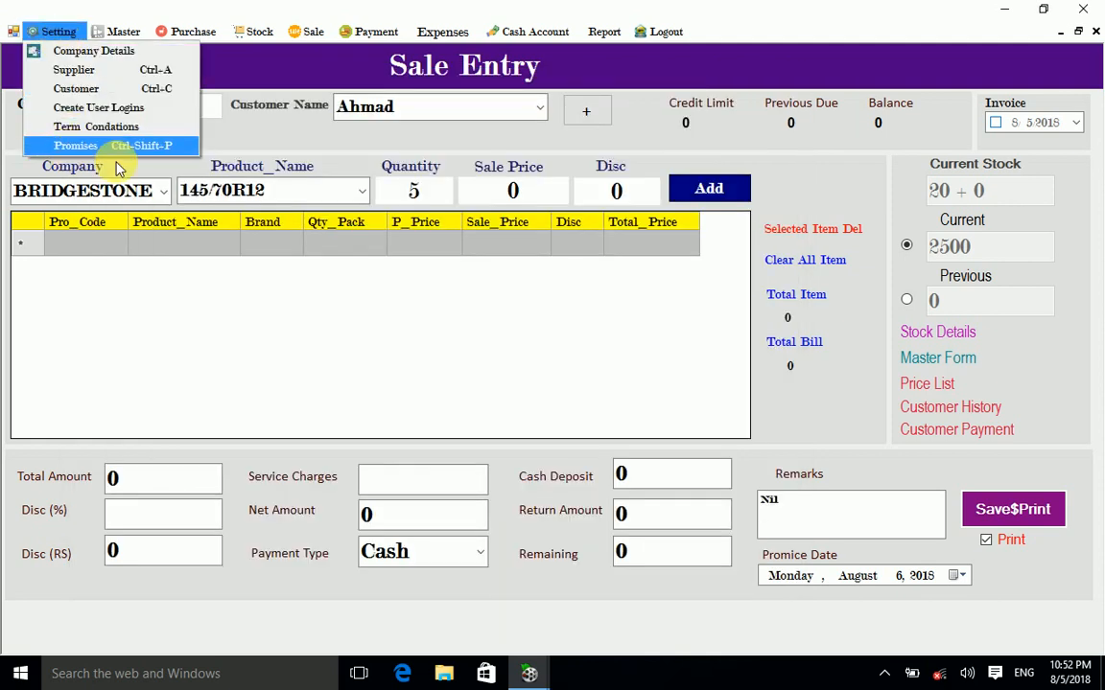
pyautogui.click(99, 130)
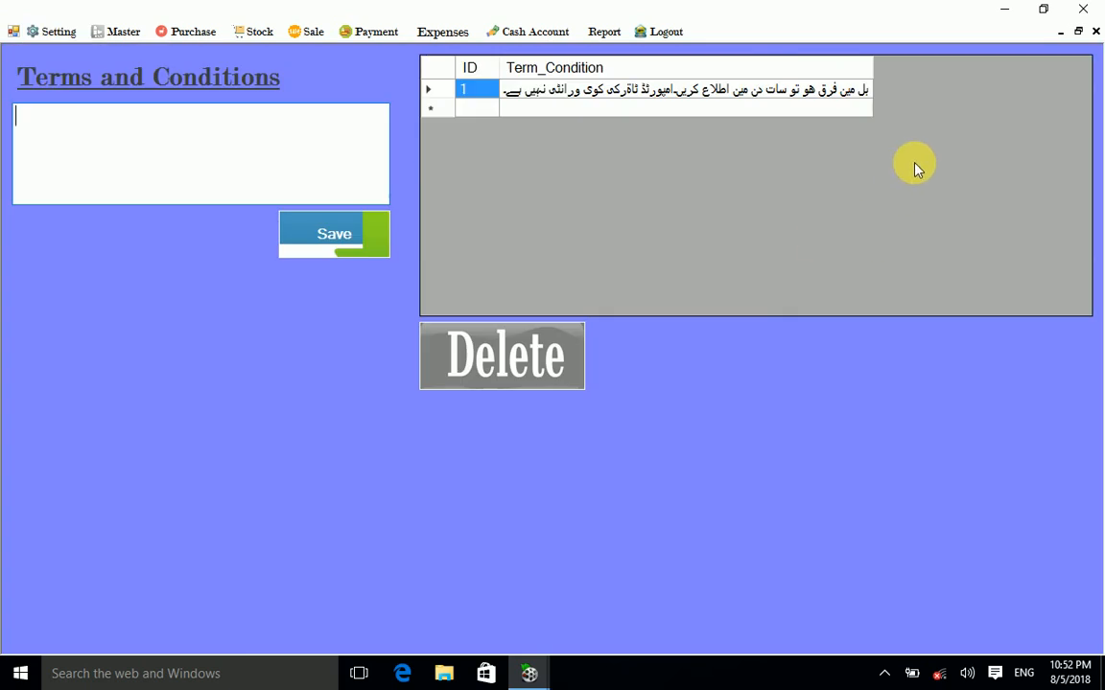
# Step: Close the terms list and restore Ahmad's Sale Invoice preview, Bill No 1
pyautogui.click(1096, 31)
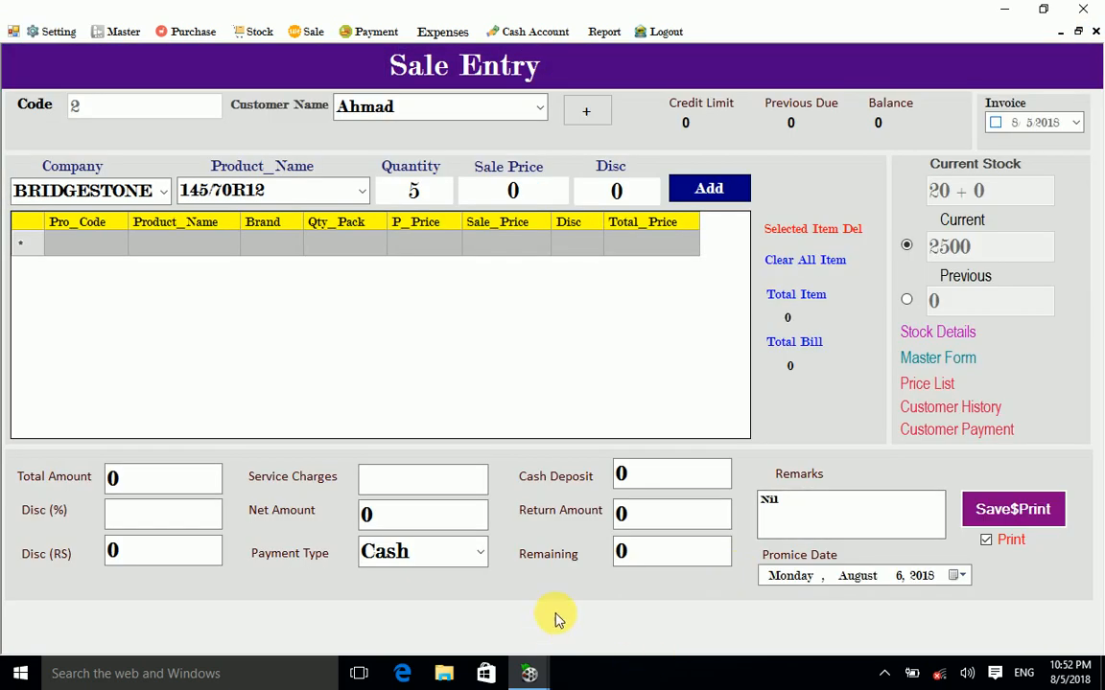
pyautogui.moveTo(530, 671)
pyautogui.click(641, 602)
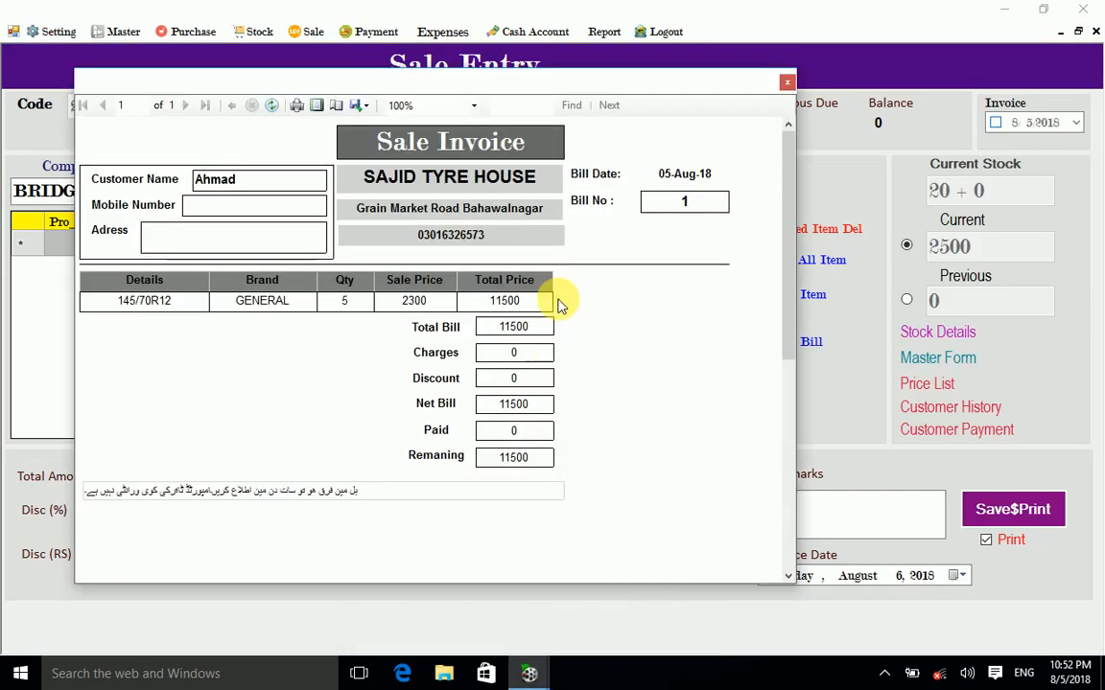
# Step: Review Ahmad's Bill No 1 invoice maximized, then close it and the Sale Entry form
pyautogui.doubleClick(500, 87)
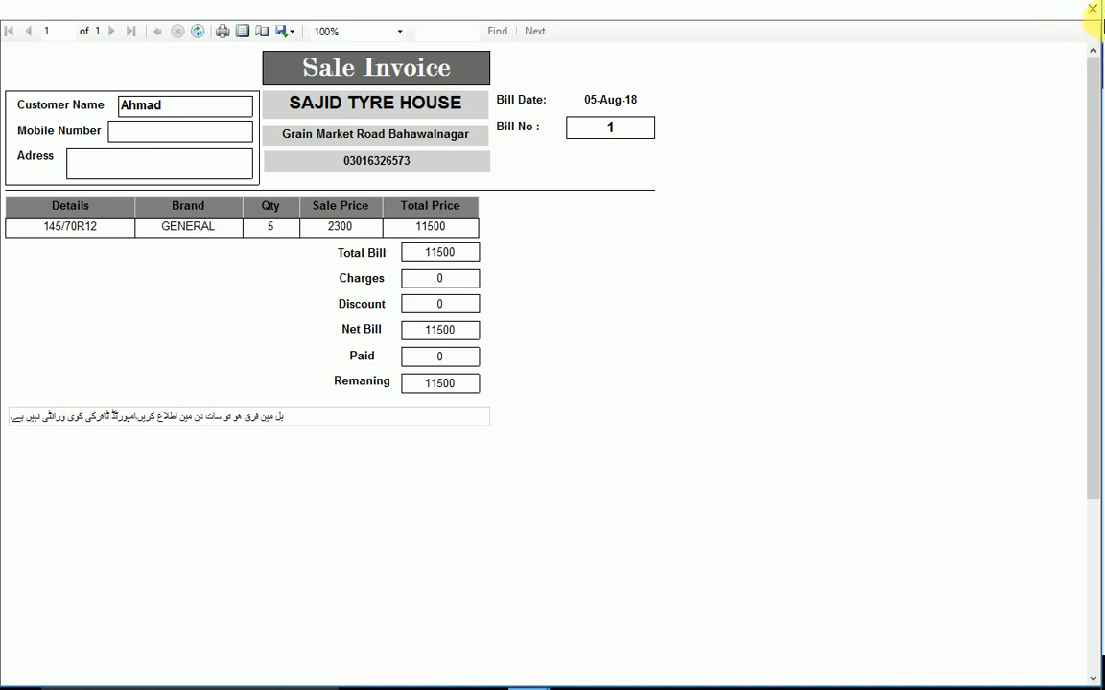
pyautogui.click(1095, 12)
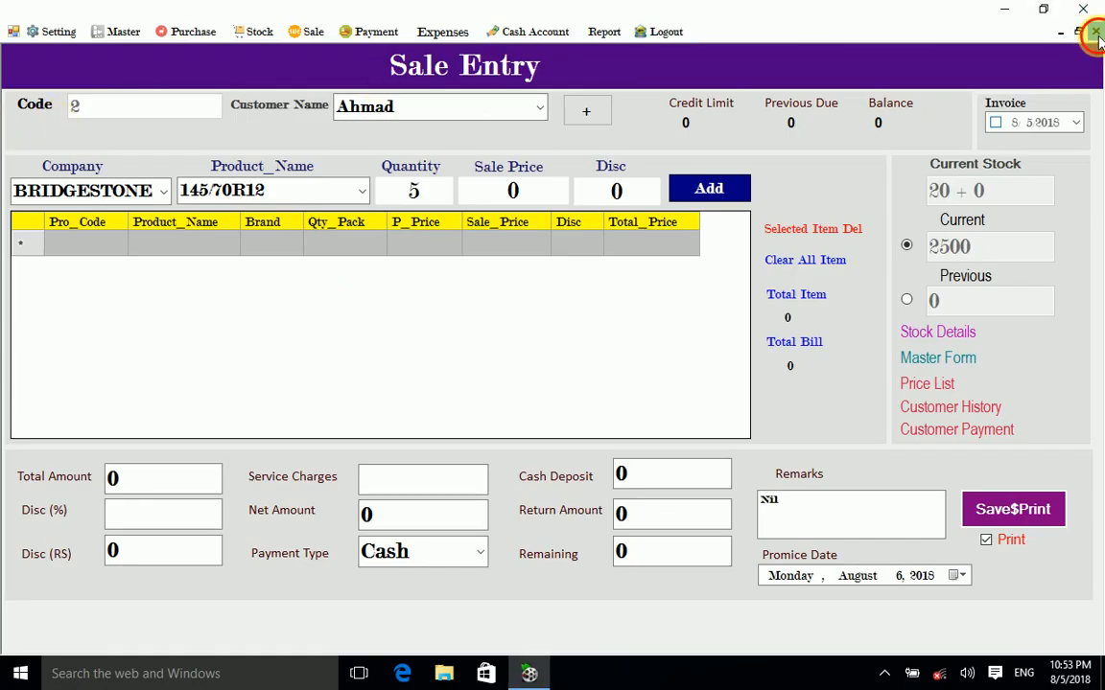
pyautogui.click(1095, 32)
pyautogui.click(294, 37)
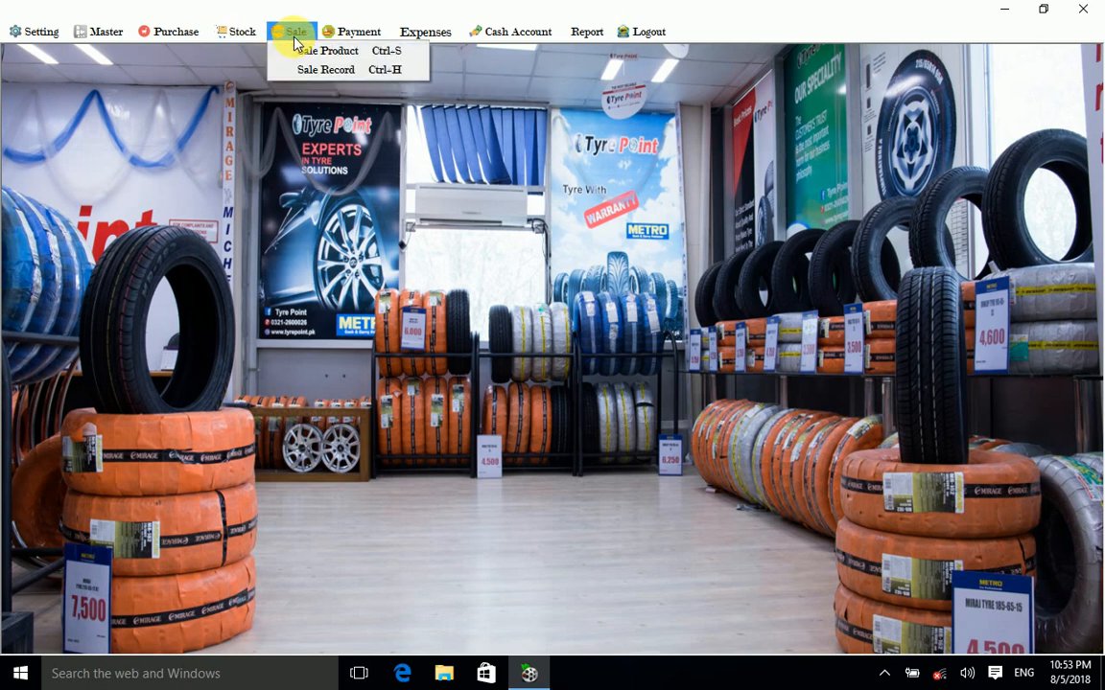
pyautogui.click(328, 73)
pyautogui.click(307, 113)
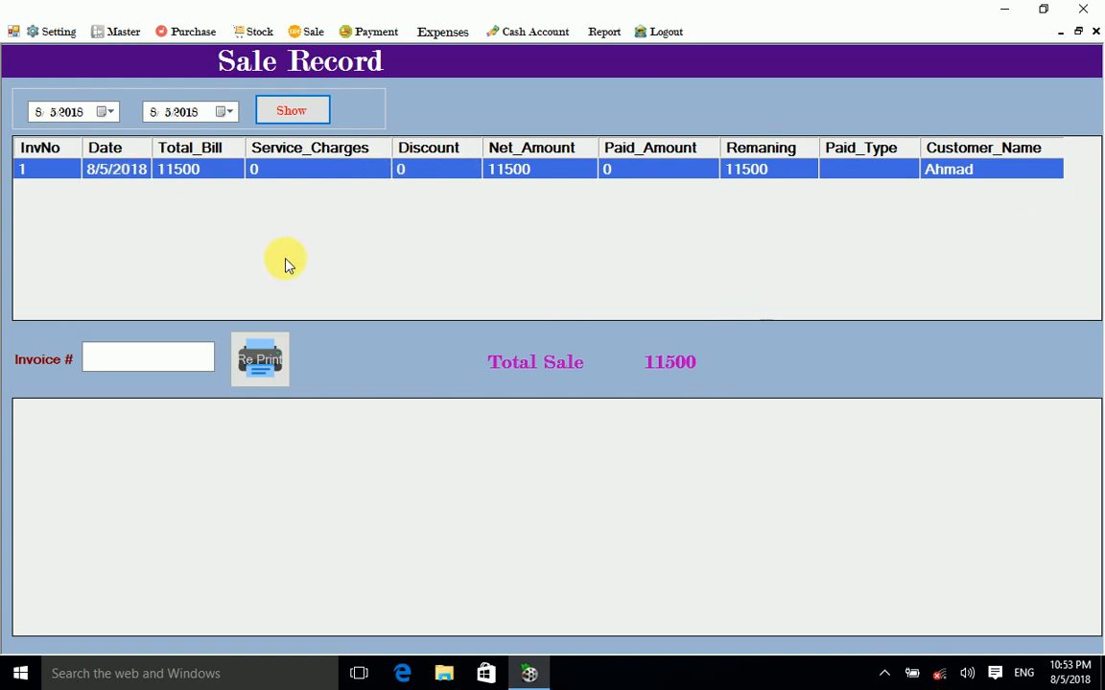
pyautogui.click(199, 175)
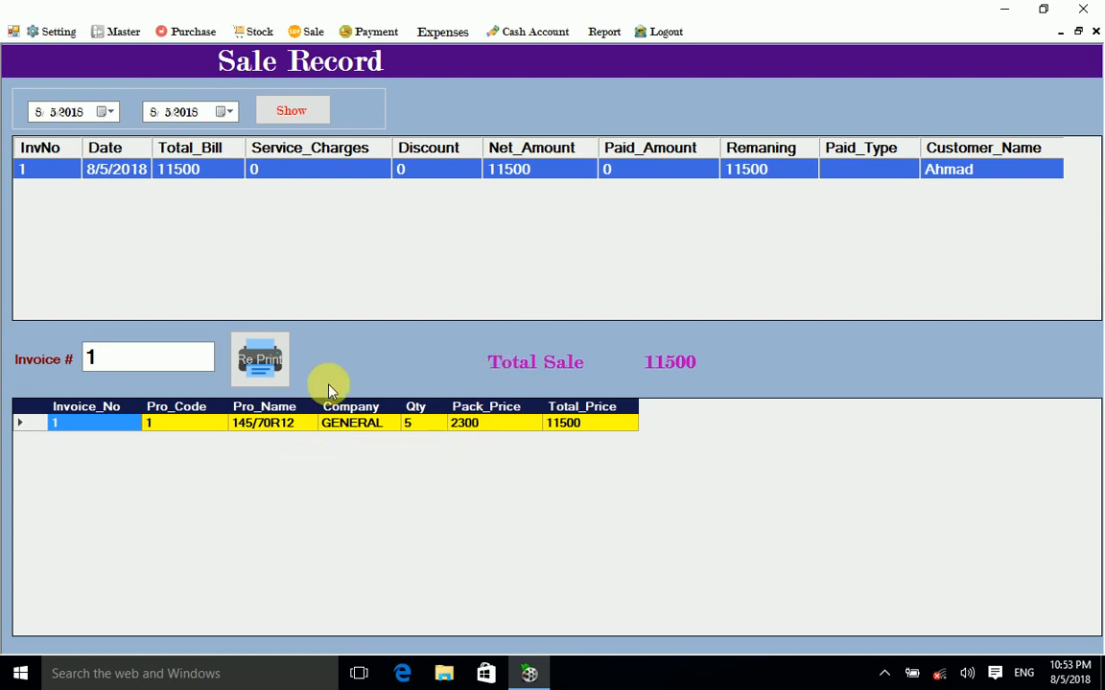
pyautogui.click(261, 361)
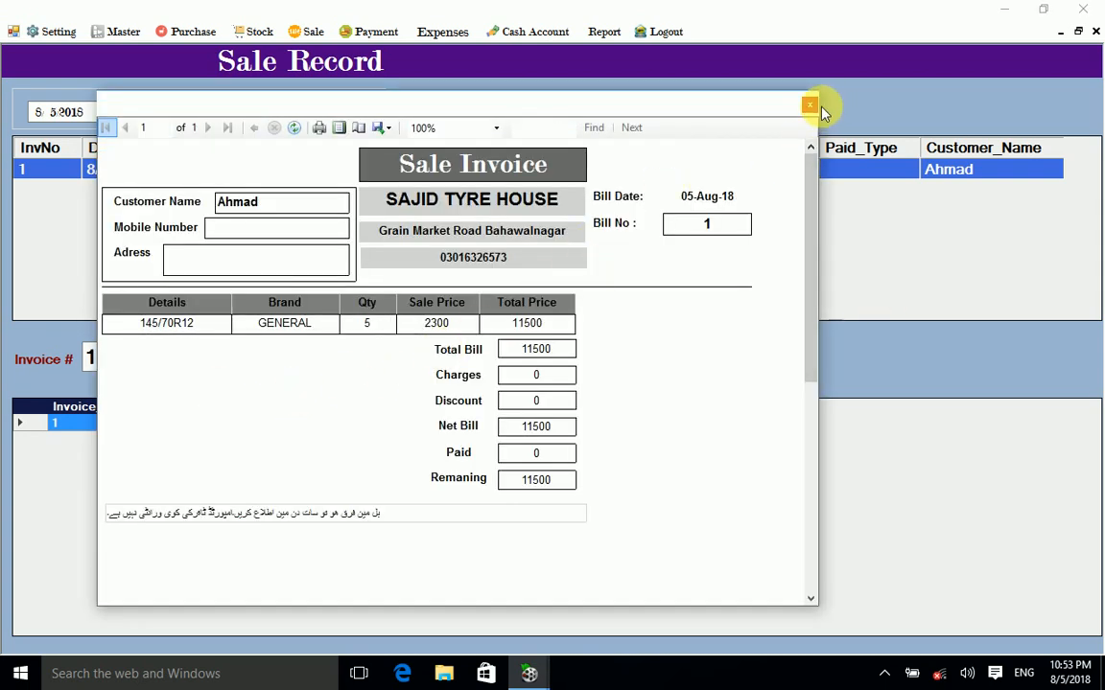
pyautogui.click(809, 105)
pyautogui.click(1094, 31)
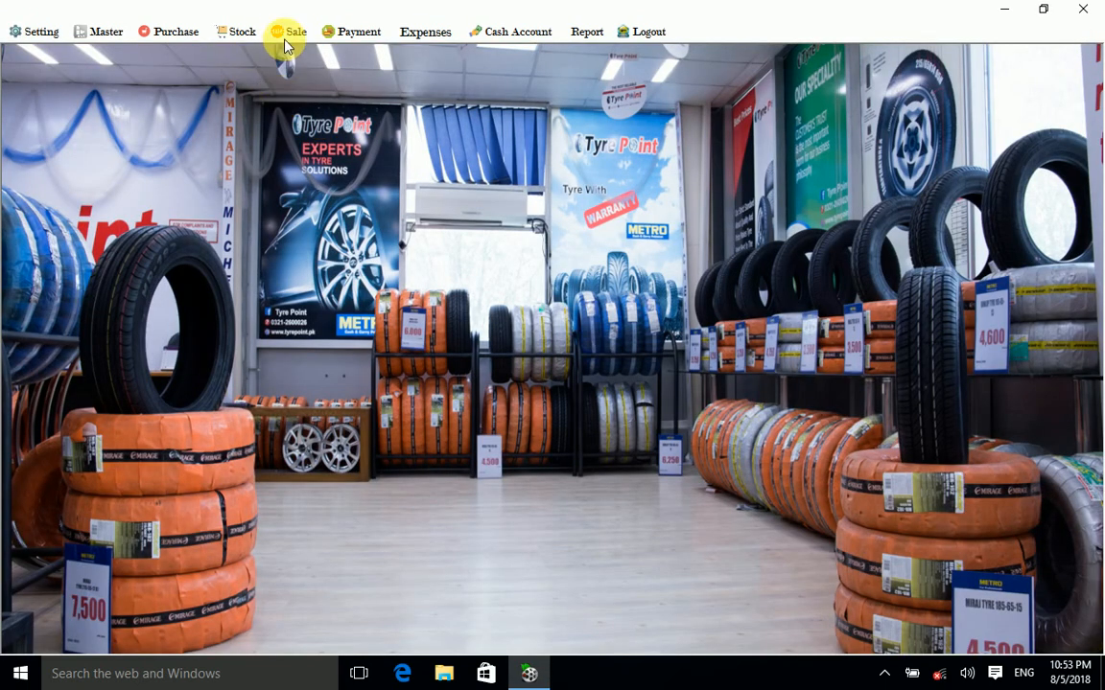
# Step: Review Pakistan Tyre purchase Gt120 (70000, 50000 due) and its two tyre lines, then close it
pyautogui.click(192, 34)
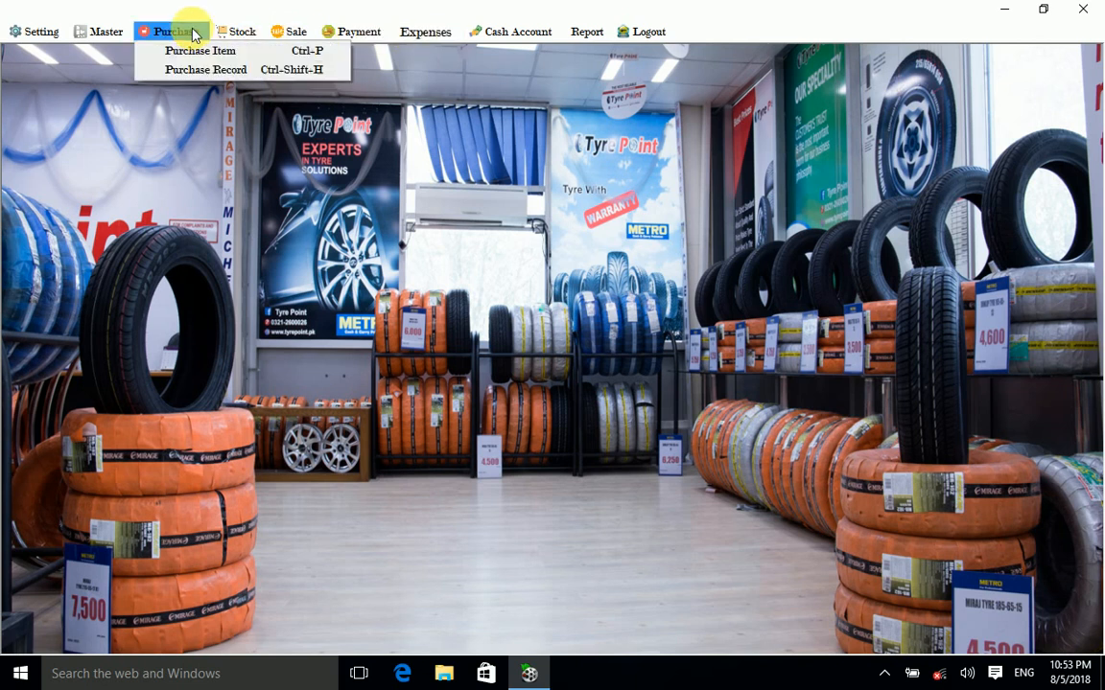
pyautogui.click(211, 69)
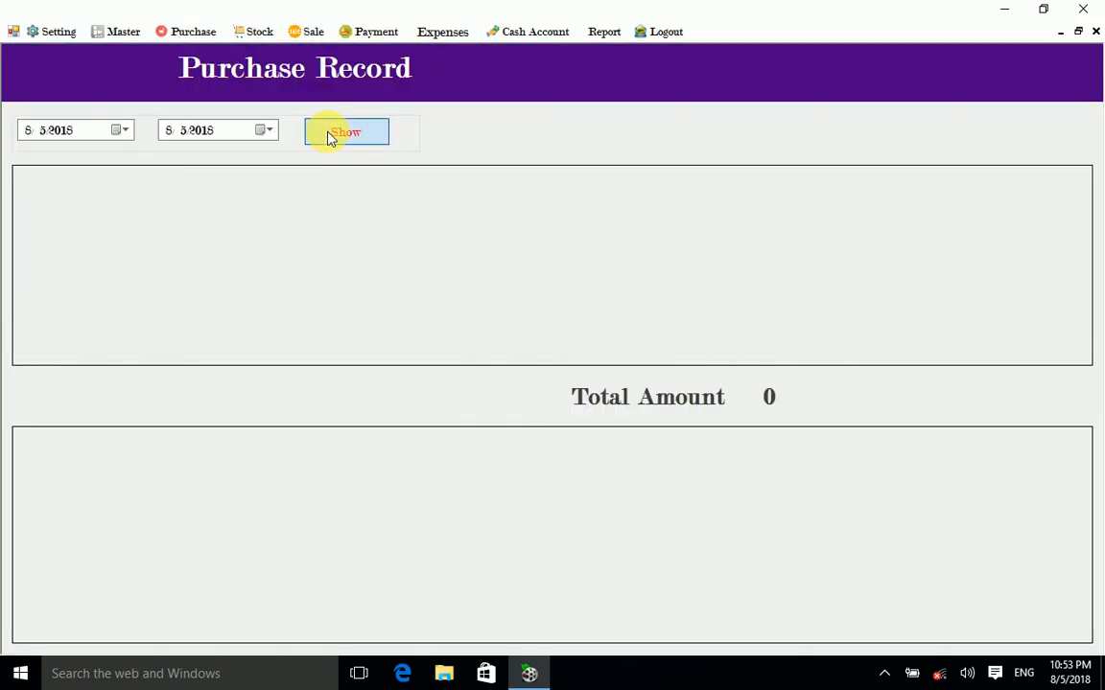
pyautogui.click(329, 138)
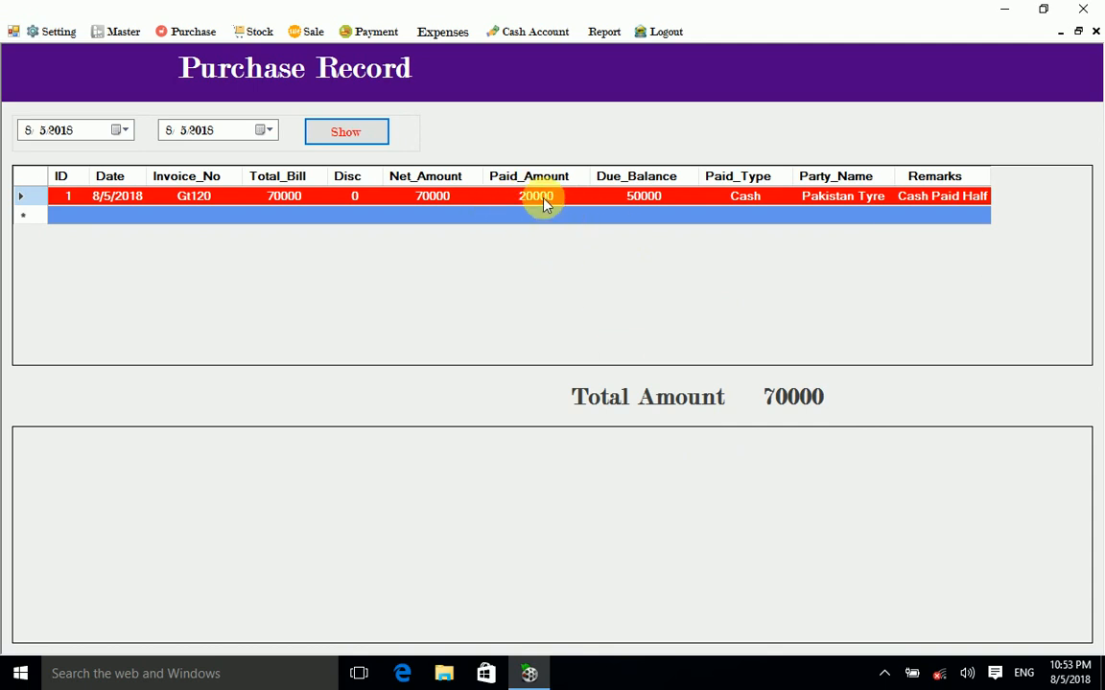
pyautogui.click(447, 199)
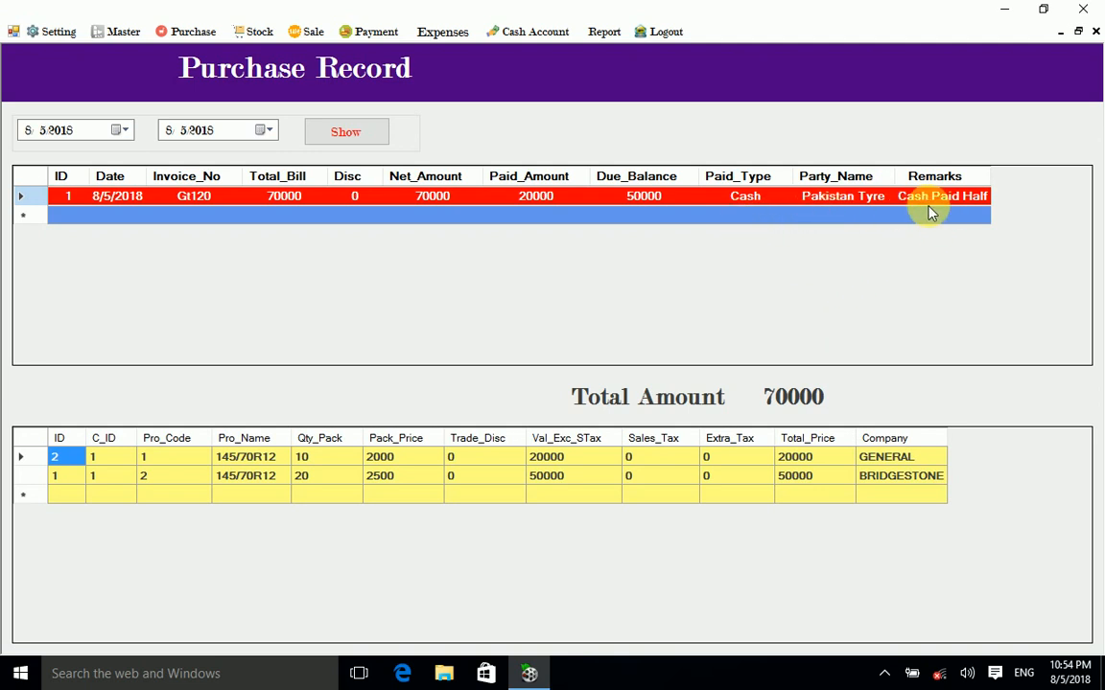
pyautogui.click(1096, 31)
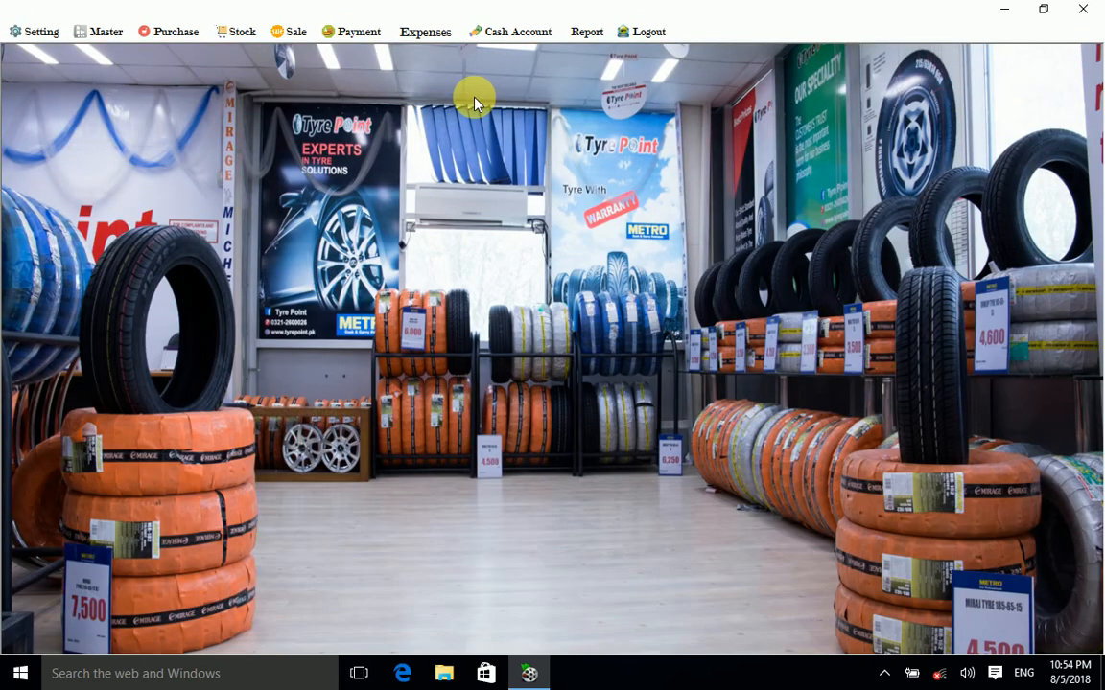
pyautogui.click(233, 35)
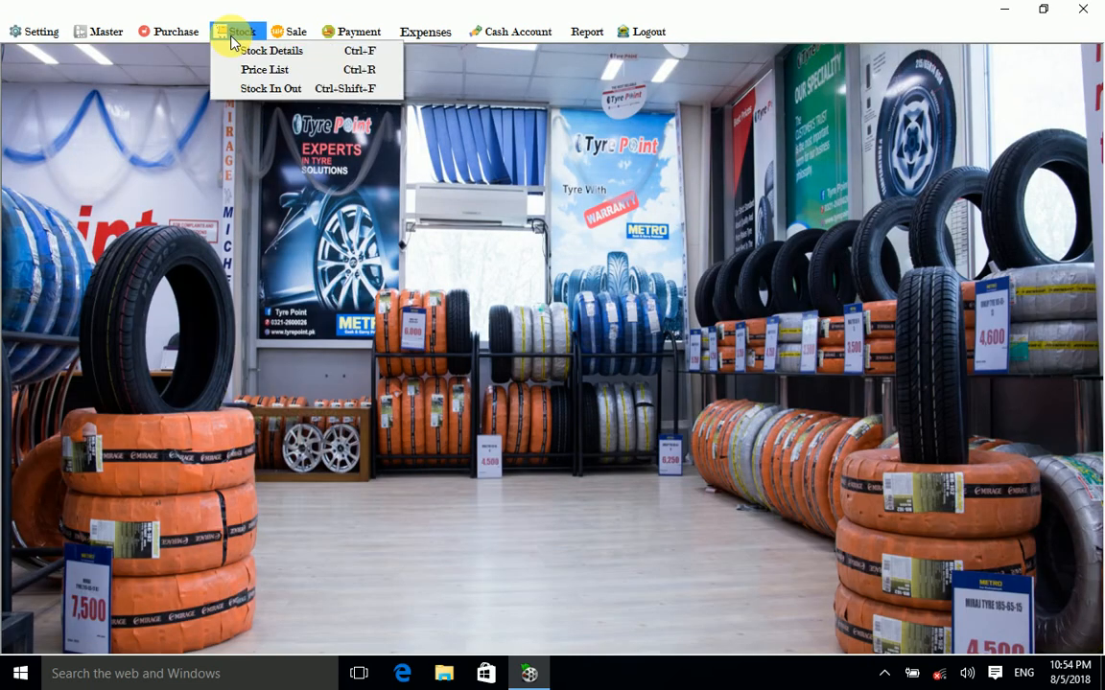
pyautogui.click(270, 89)
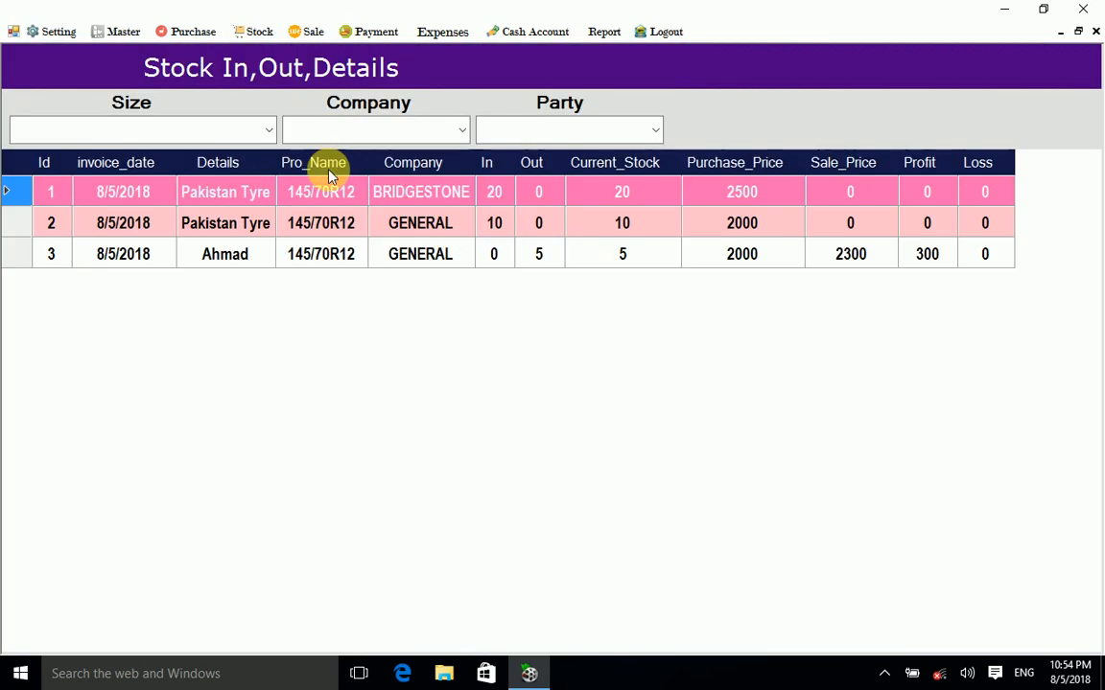
pyautogui.click(267, 132)
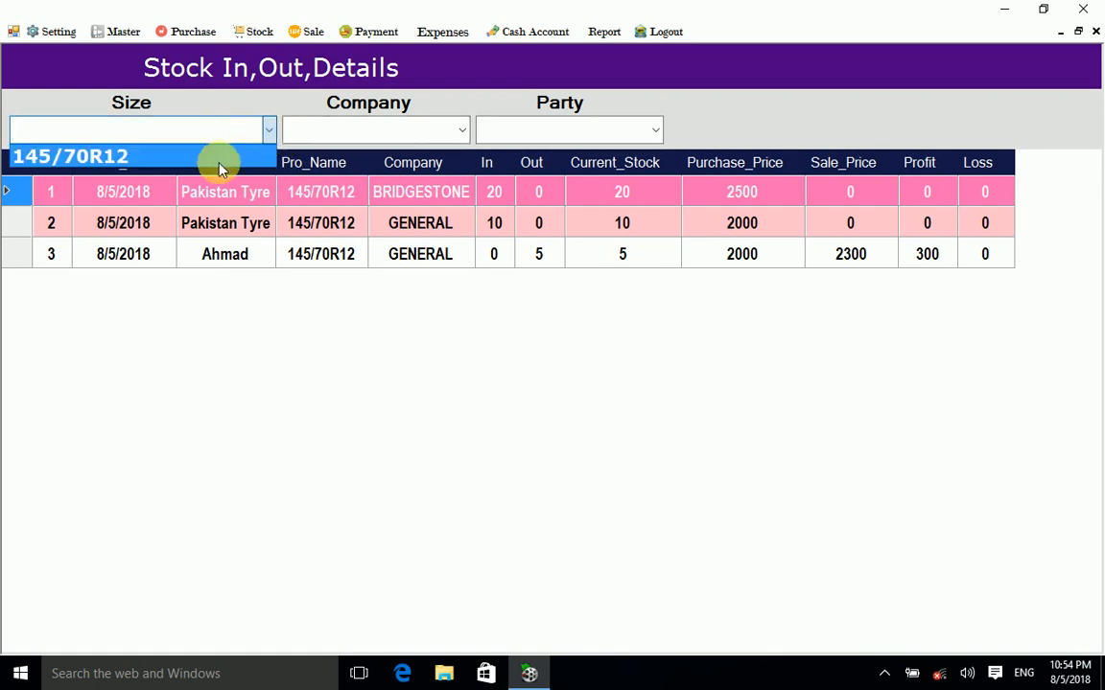
pyautogui.click(220, 165)
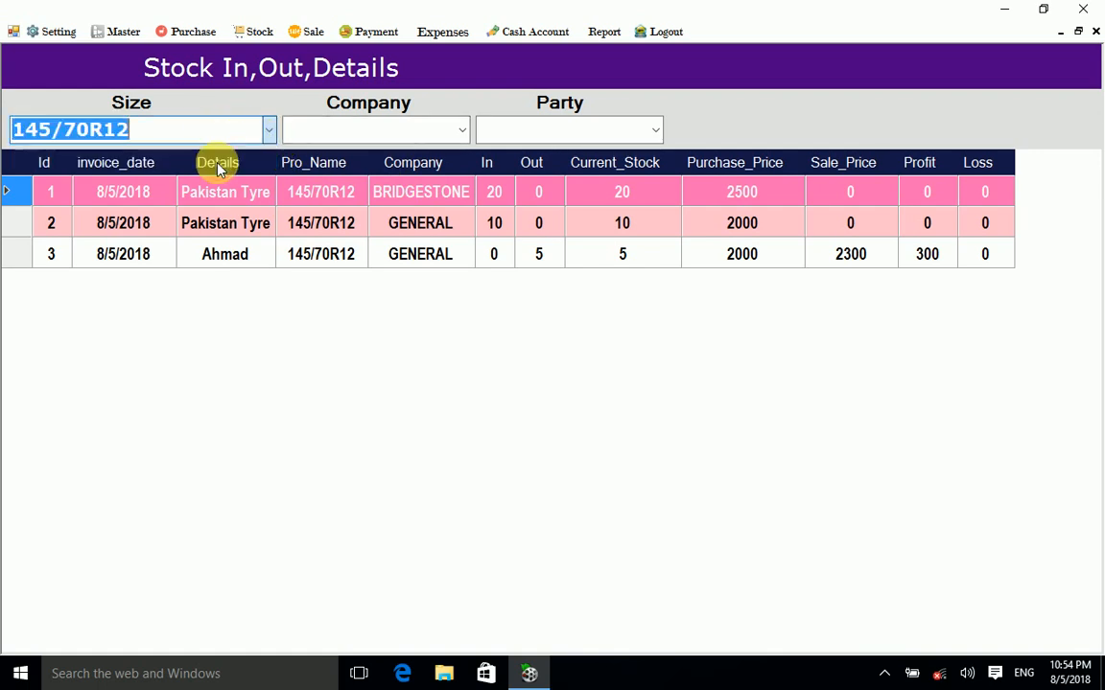
pyautogui.click(461, 130)
pyautogui.click(402, 175)
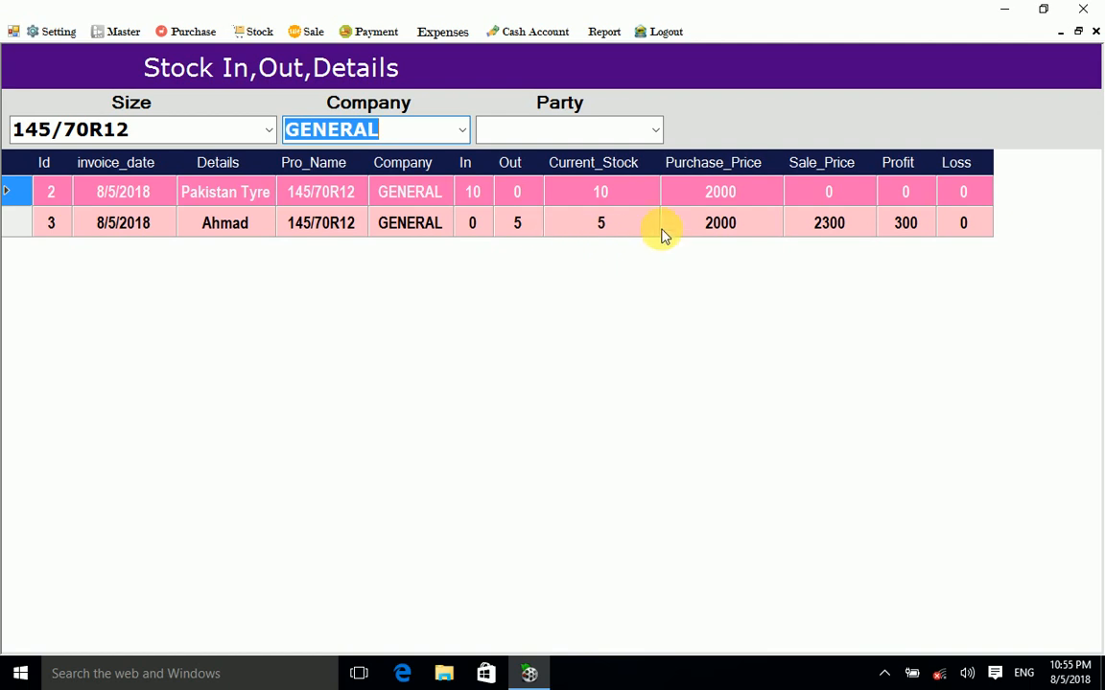
pyautogui.click(653, 131)
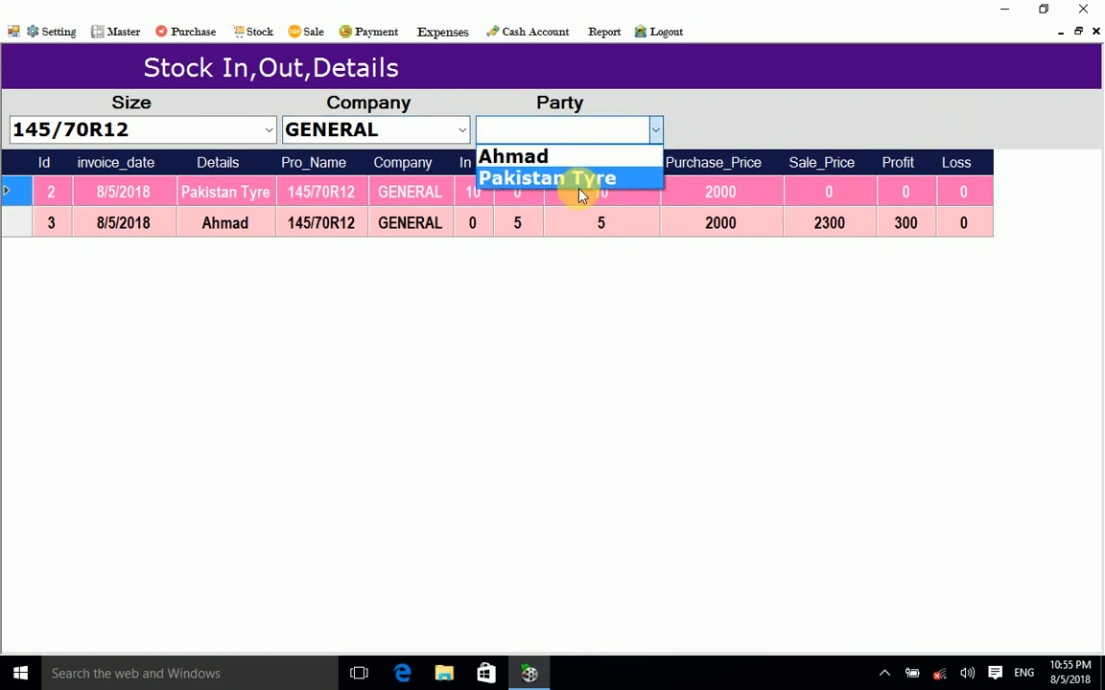
pyautogui.click(693, 121)
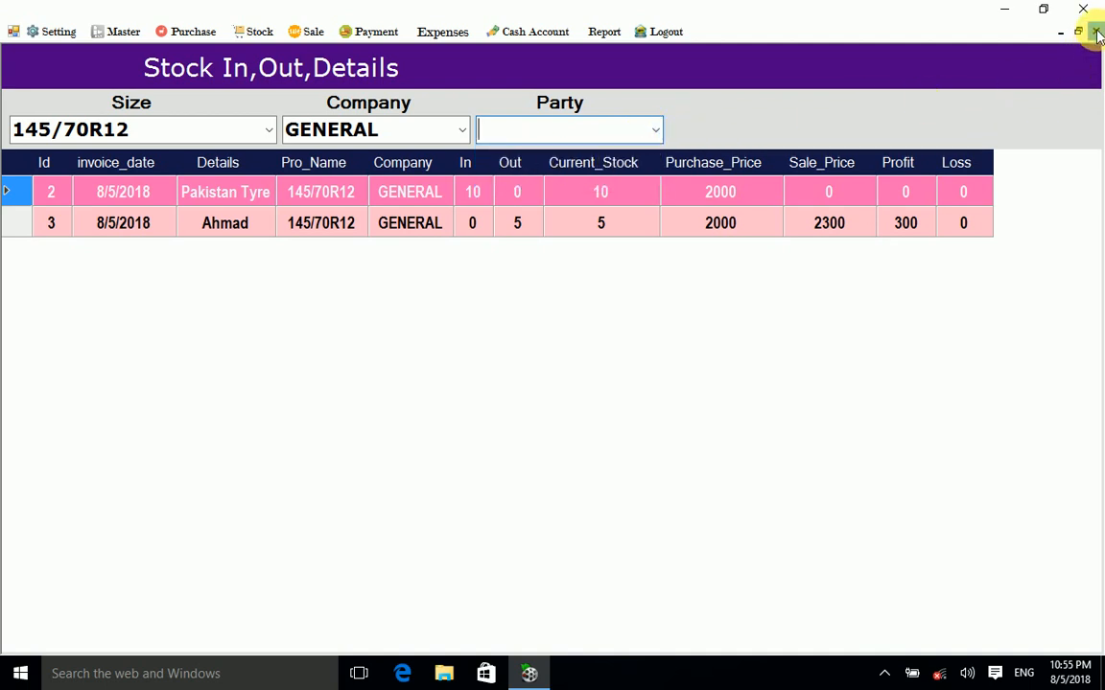
pyautogui.click(1095, 32)
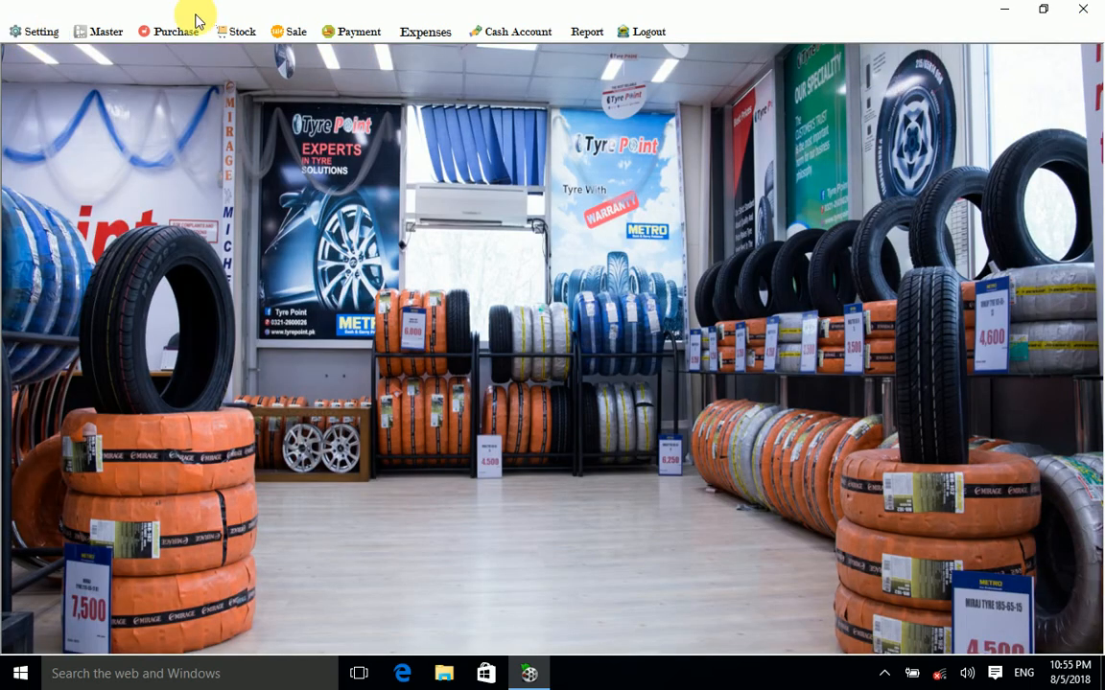
# Step: Check the six account balances in the Accounts Form, Main Point at -20000, then close it
pyautogui.click(368, 32)
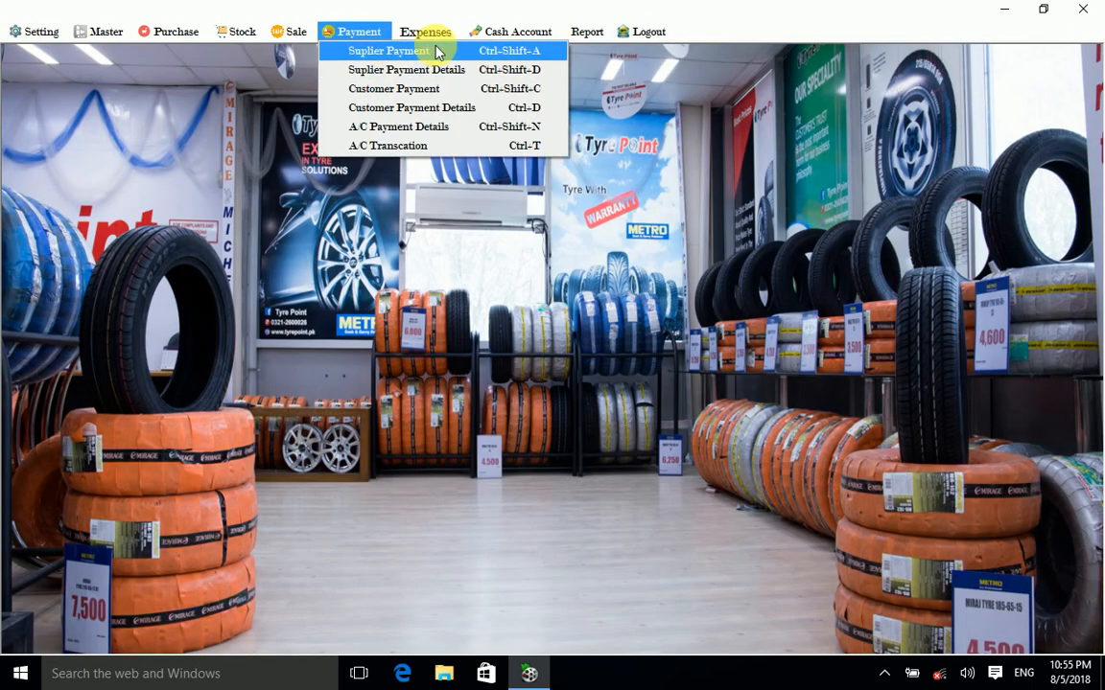
pyautogui.moveTo(513, 32)
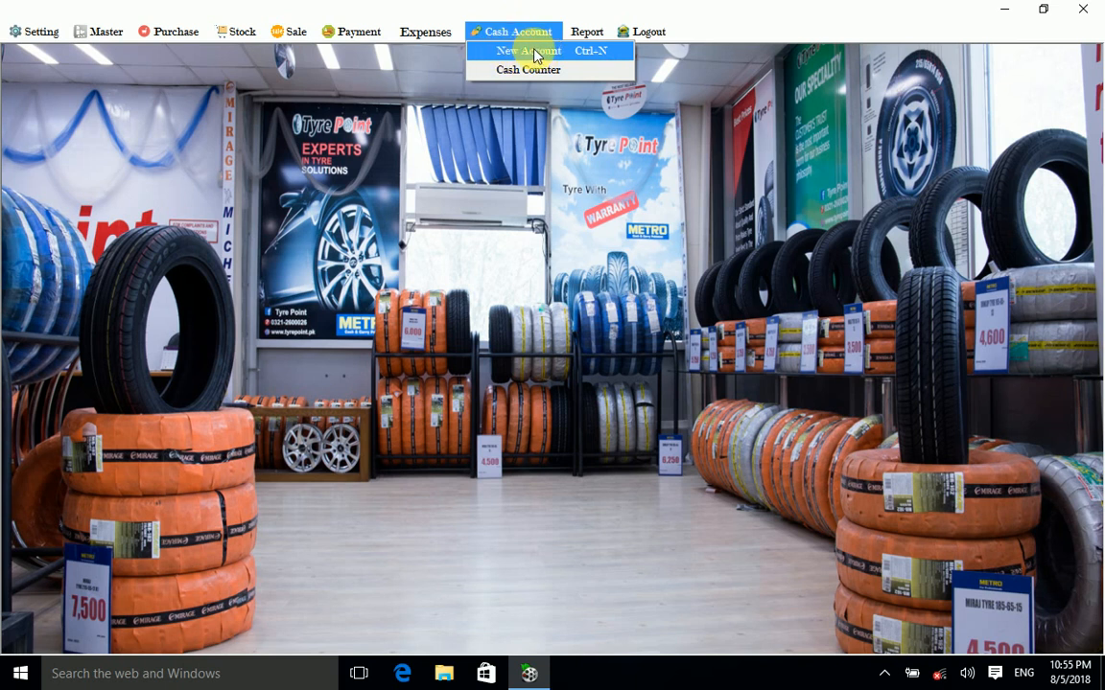
pyautogui.click(534, 53)
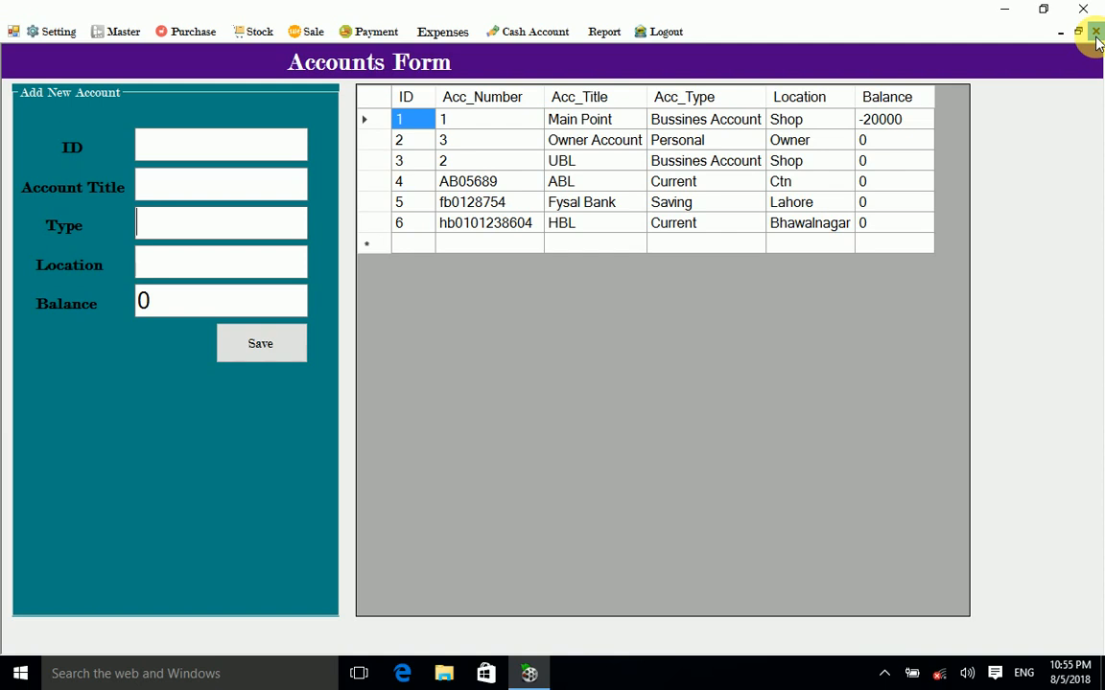
pyautogui.click(1096, 35)
pyautogui.click(377, 34)
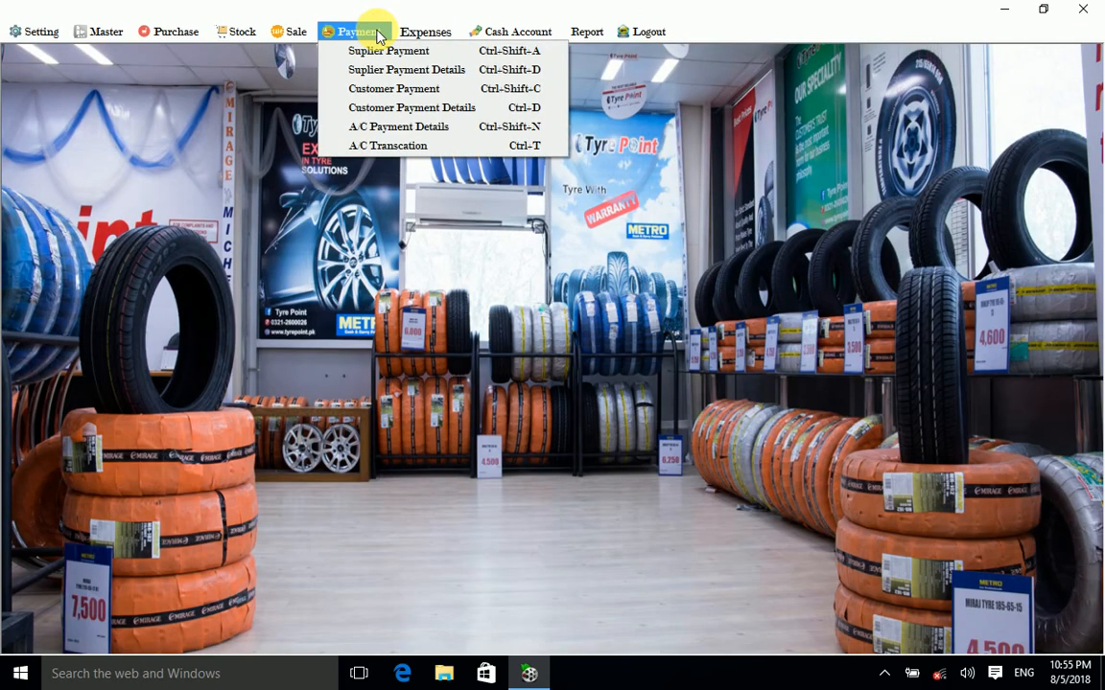
# Step: Show account 1's Cash Account Details: two 8/5/2018 entries, balance -20000, then close it
pyautogui.click(416, 130)
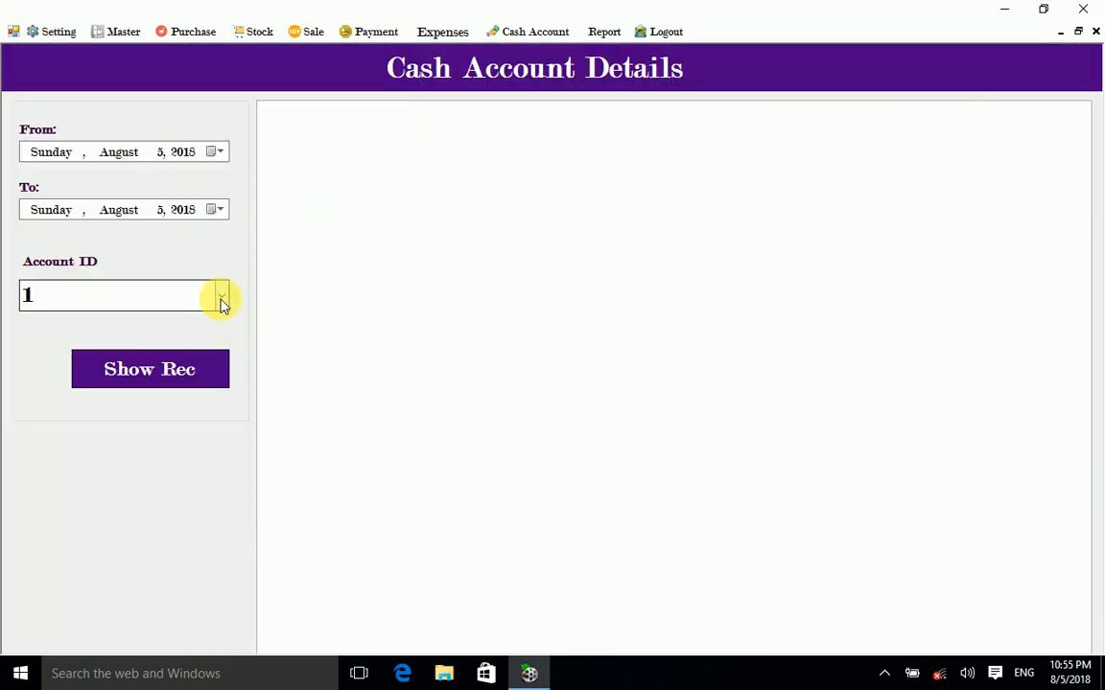
pyautogui.click(221, 297)
pyautogui.click(123, 322)
pyautogui.click(176, 373)
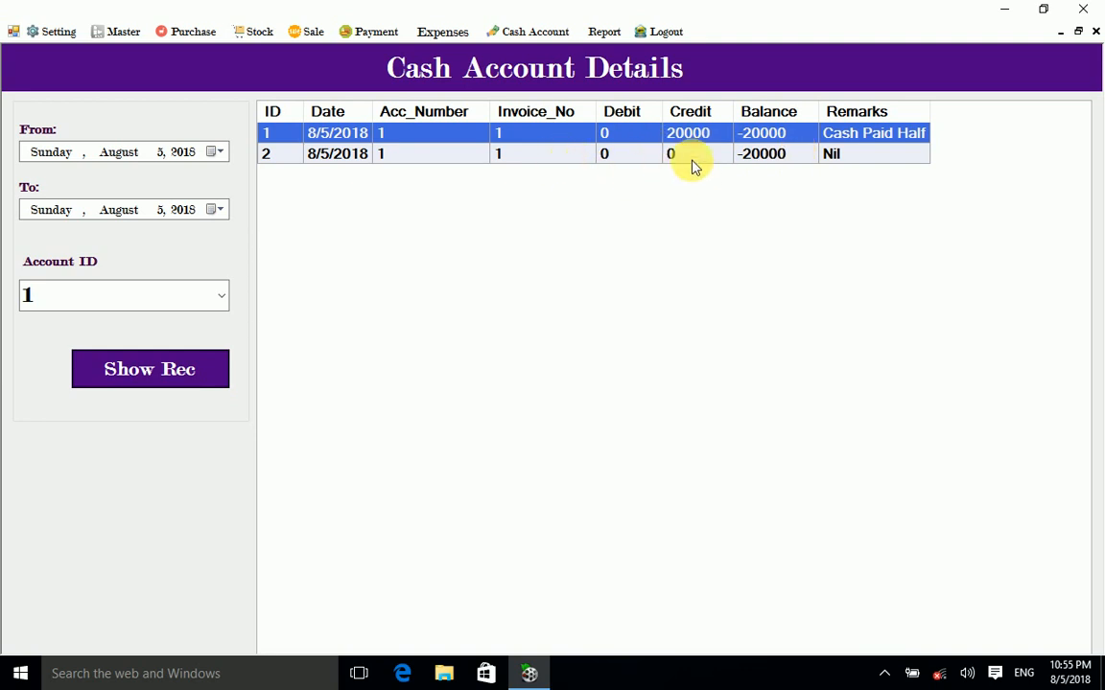
pyautogui.click(624, 165)
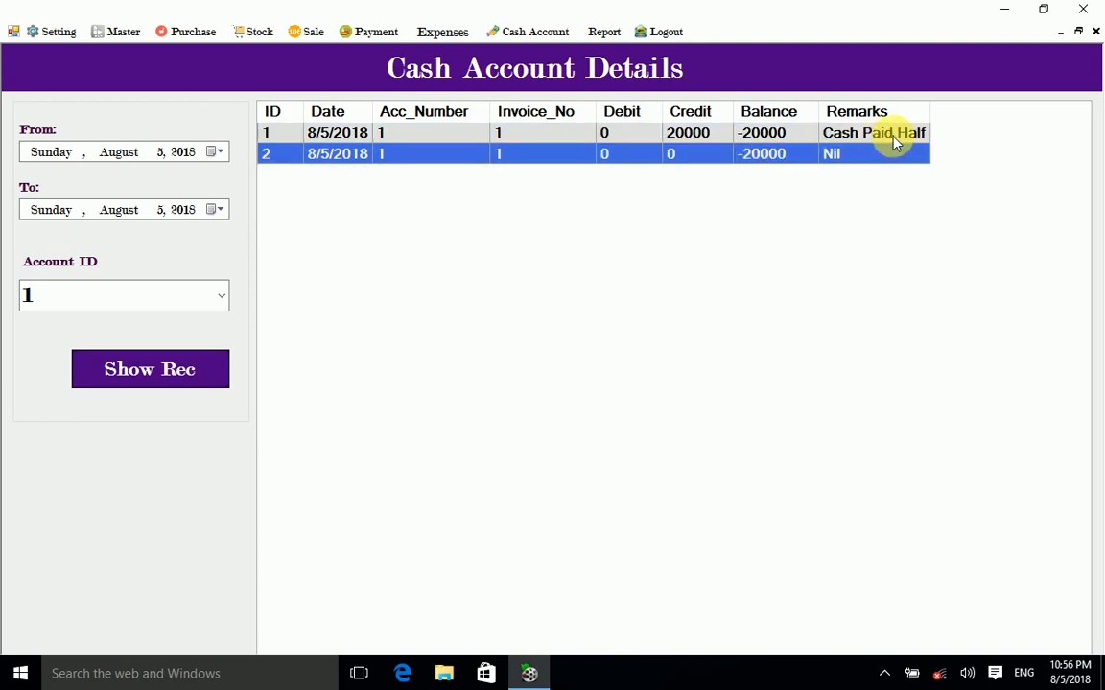
pyautogui.click(1096, 32)
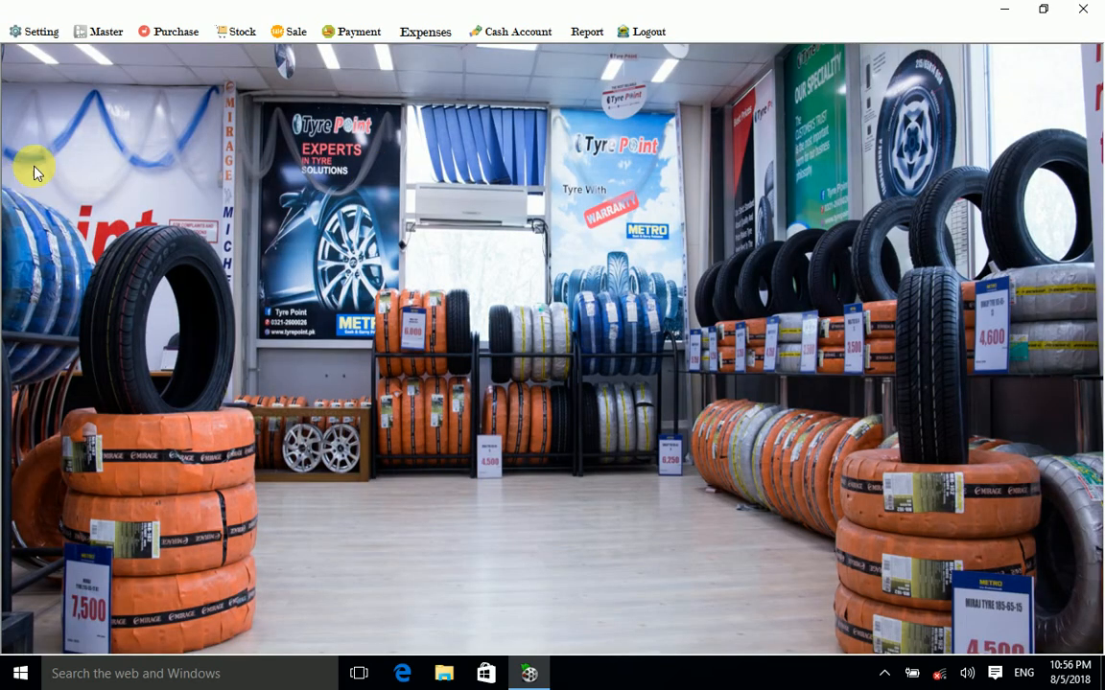
# Step: Start a new sale and add ten BRIDGESTONE 145/70R12 tyres at 2800 each
pyautogui.click(288, 32)
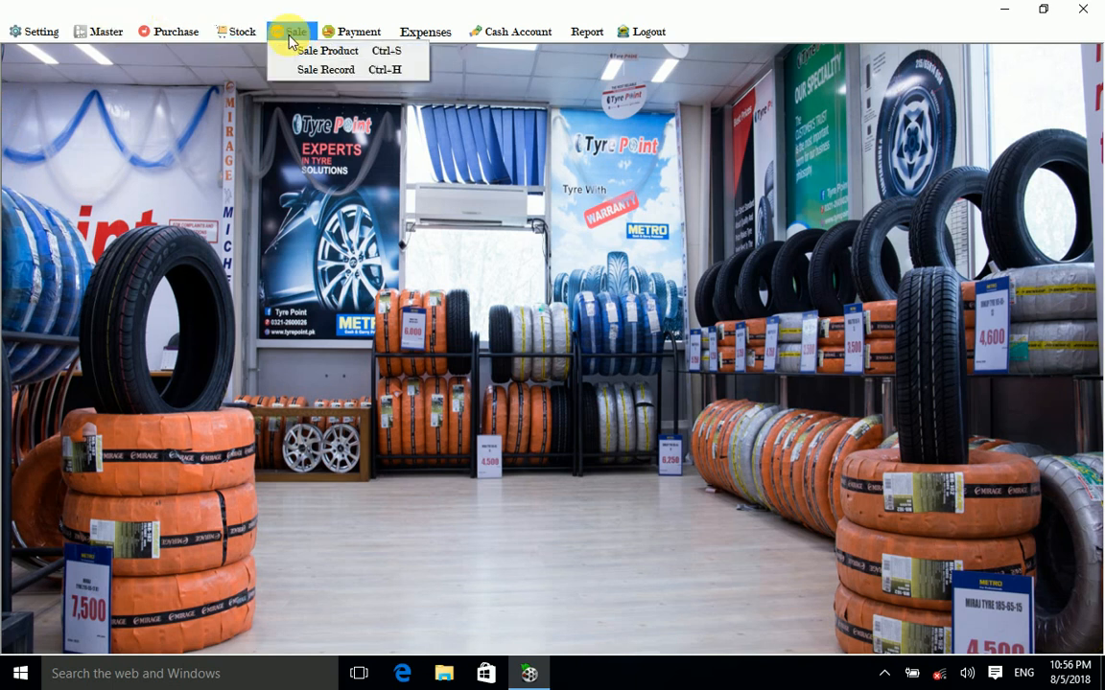
pyautogui.click(331, 50)
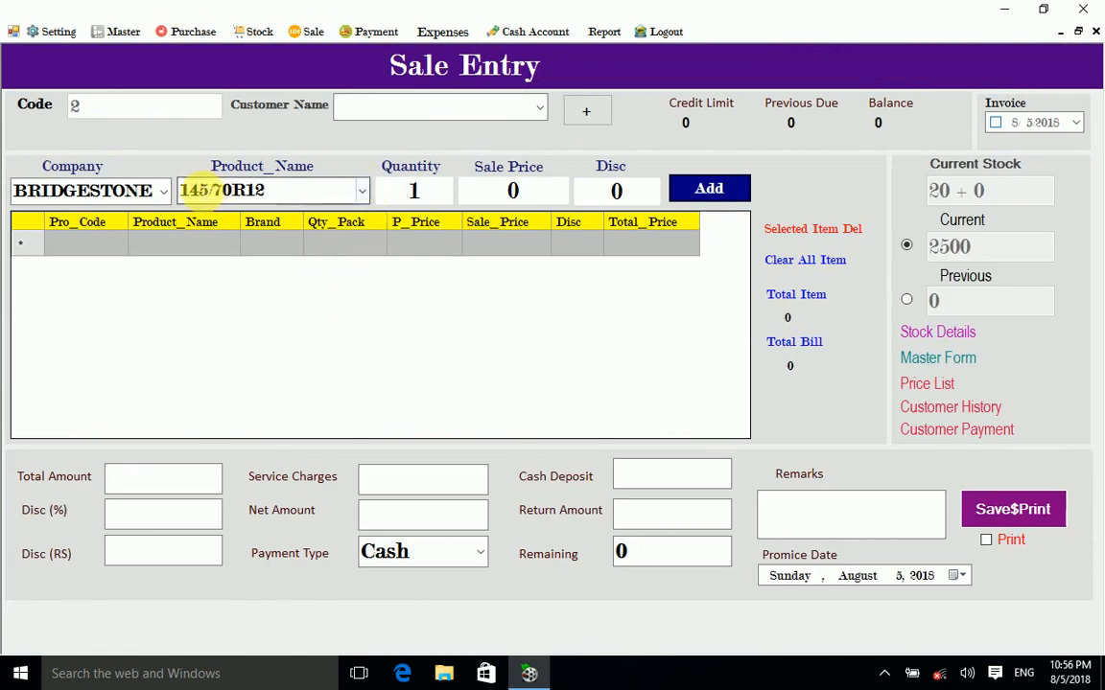
pyautogui.click(163, 191)
pyautogui.click(149, 216)
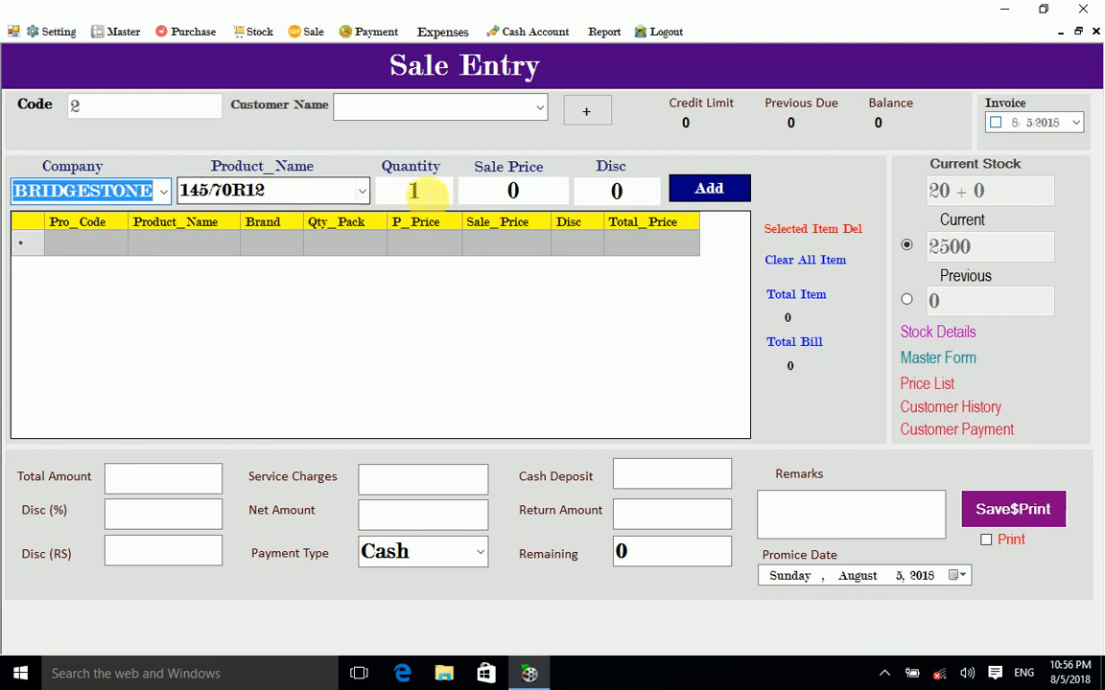
pyautogui.doubleClick(414, 190)
pyautogui.write('10')
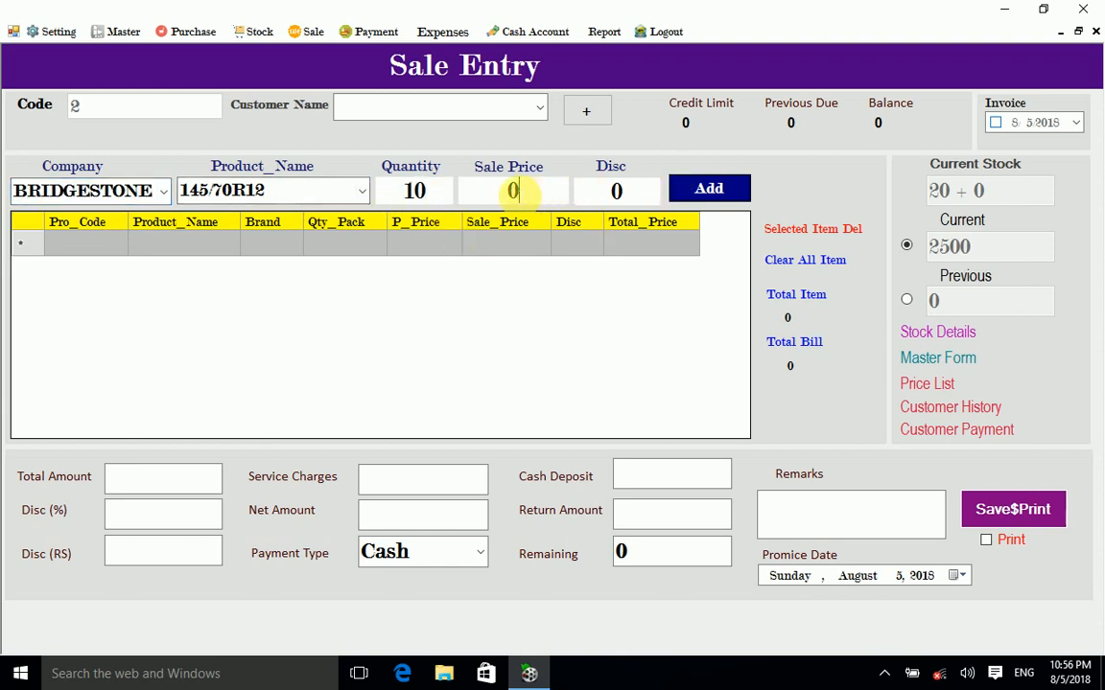
pyautogui.doubleClick(510, 189)
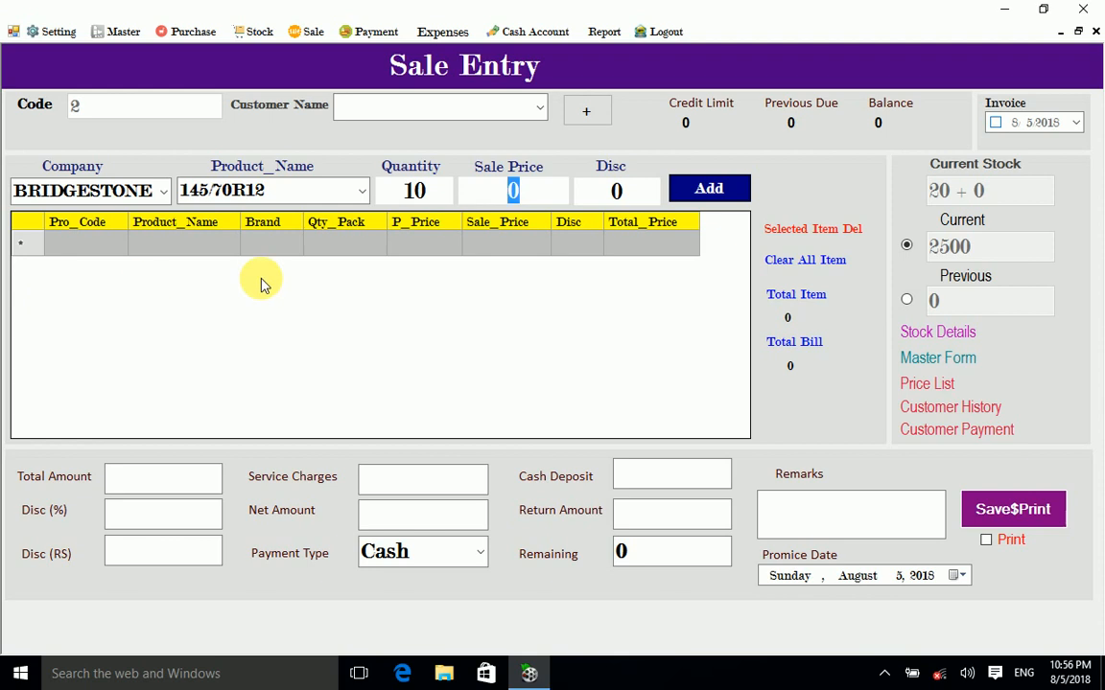
pyautogui.write('2800')
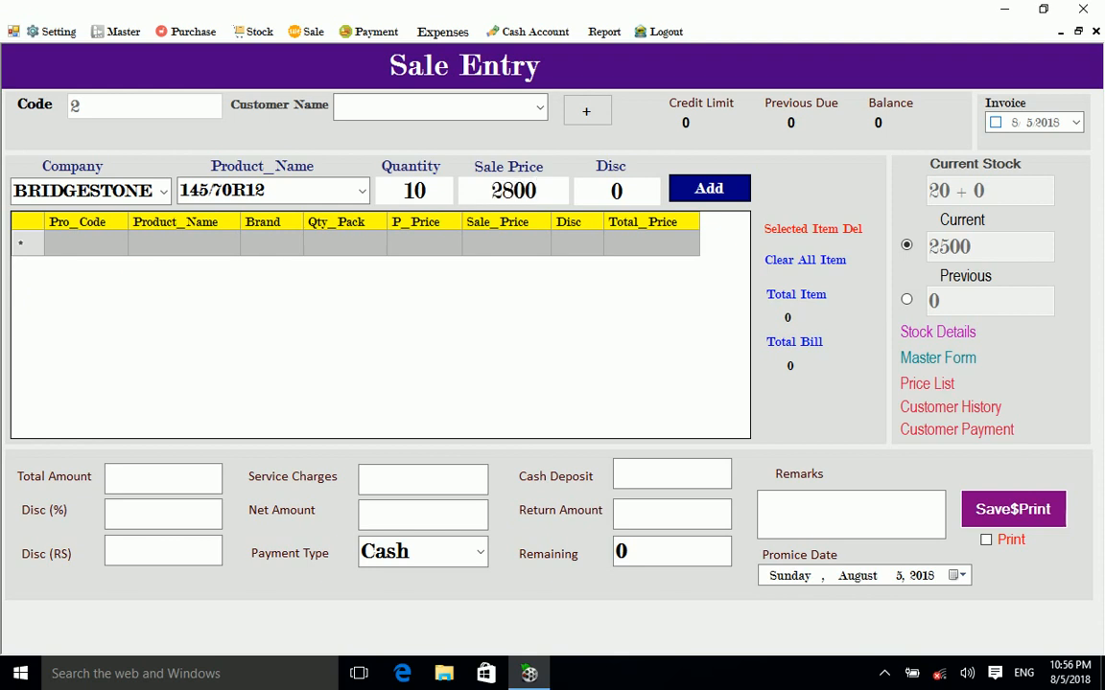
pyautogui.click(709, 187)
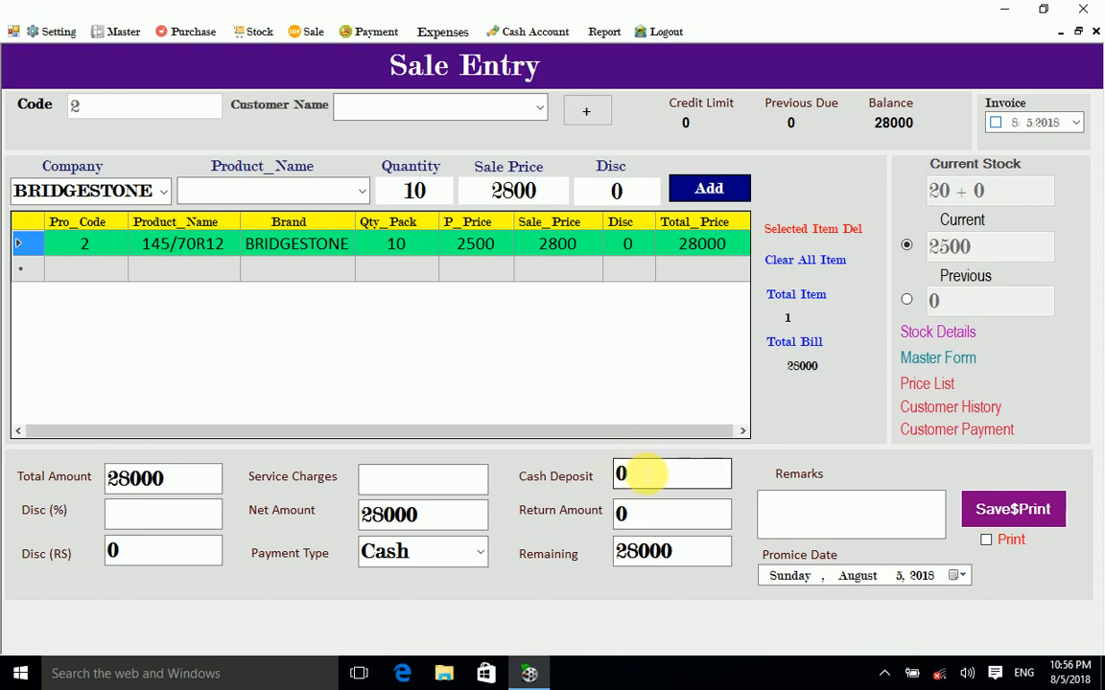
# Step: Enter the 28000 cash deposit, remark 'n', buyer Cash Customer, then save the invoice and close
pyautogui.click(619, 472)
pyautogui.write('28')
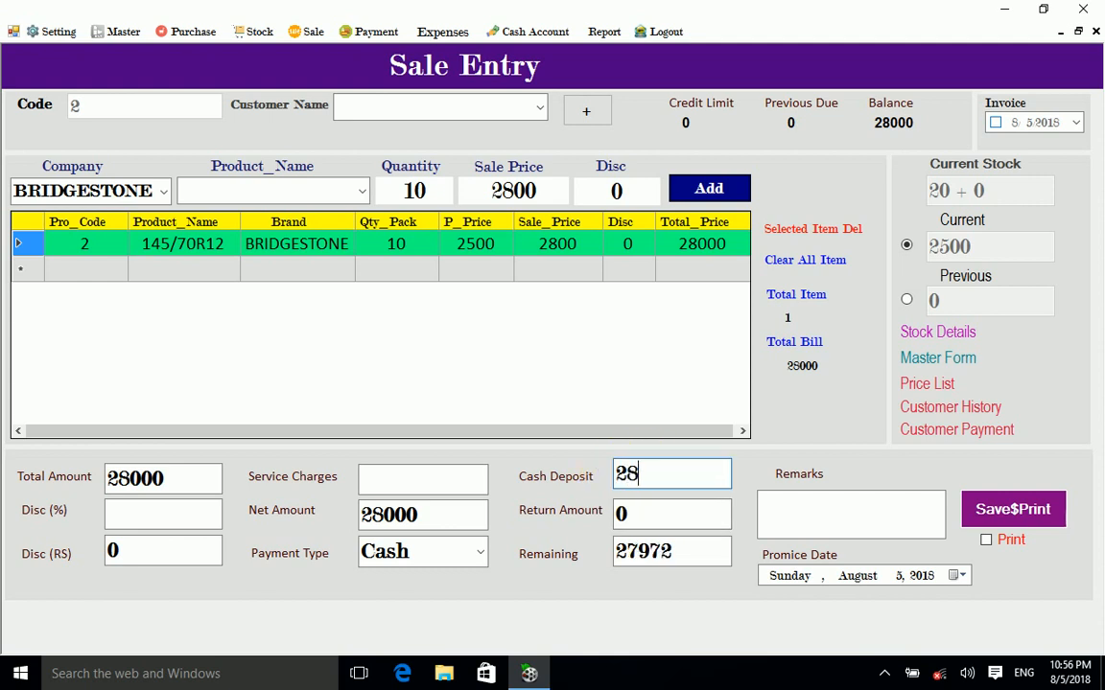
pyautogui.write('000')
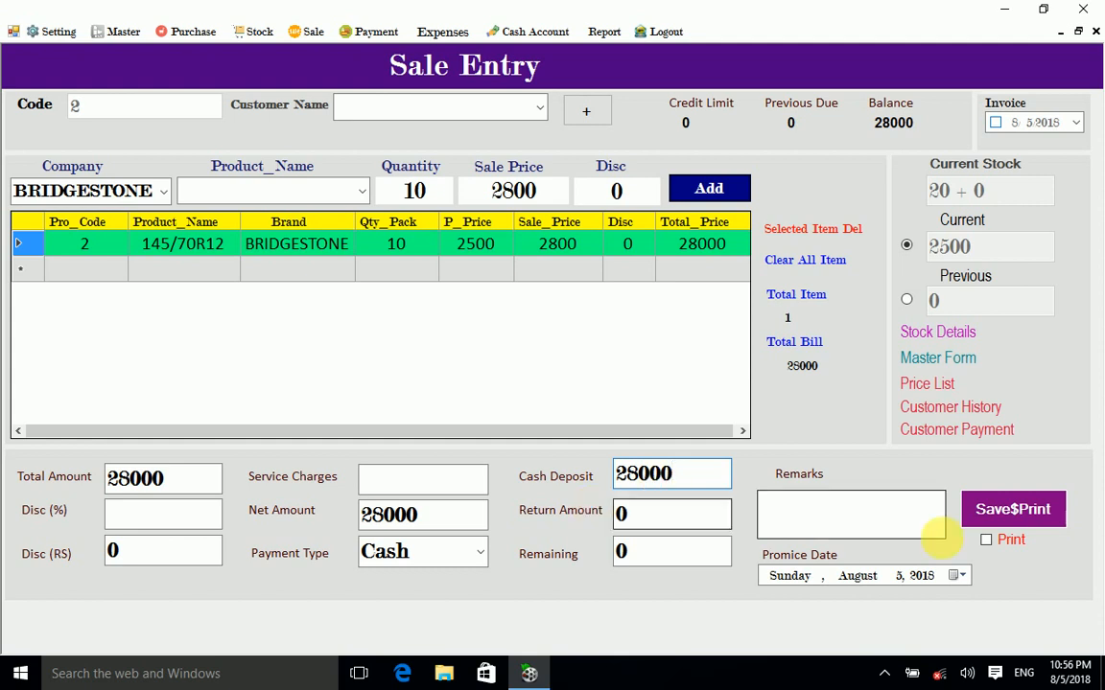
pyautogui.click(925, 522)
pyautogui.write('nil')
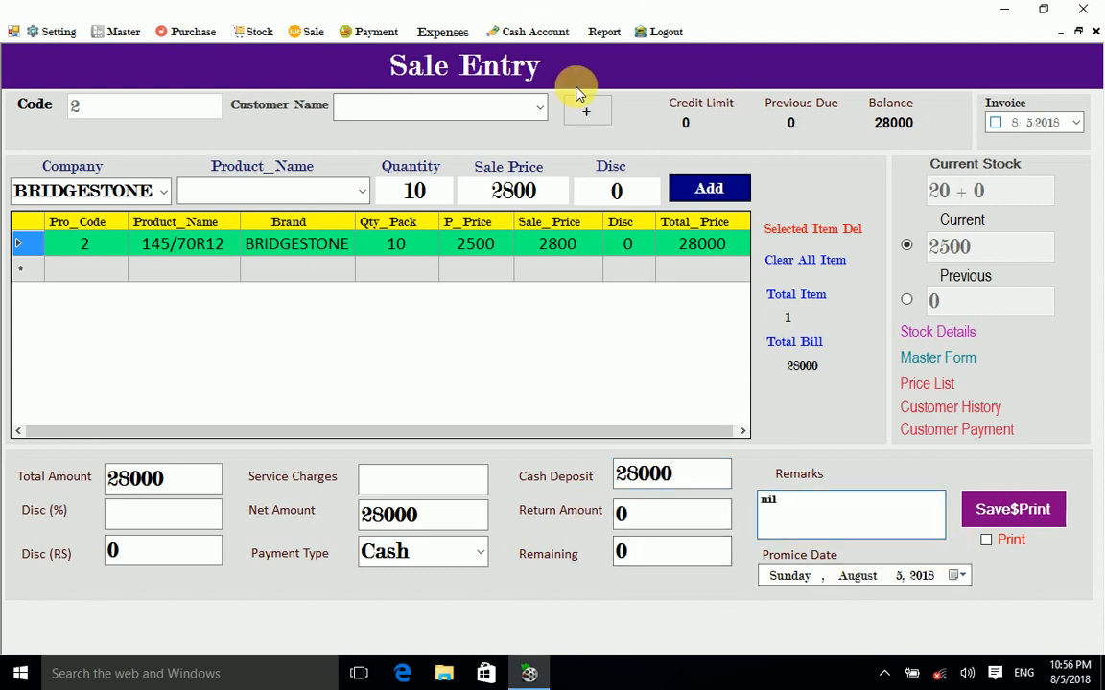
pyautogui.click(540, 112)
pyautogui.click(457, 141)
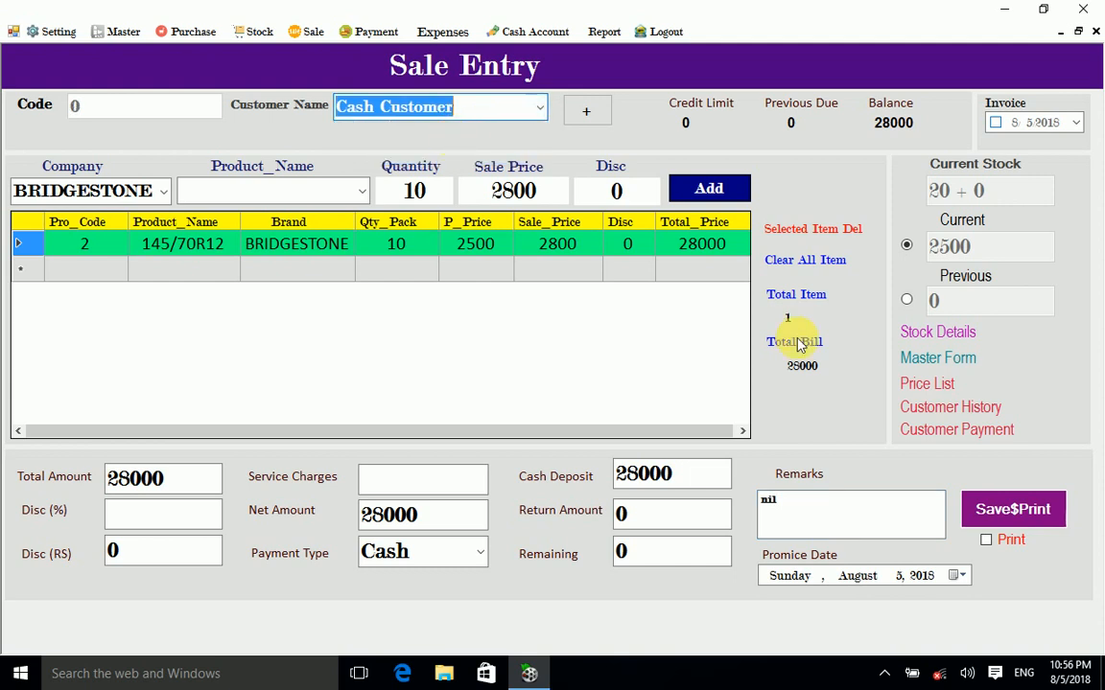
pyautogui.click(1032, 518)
pyautogui.click(574, 394)
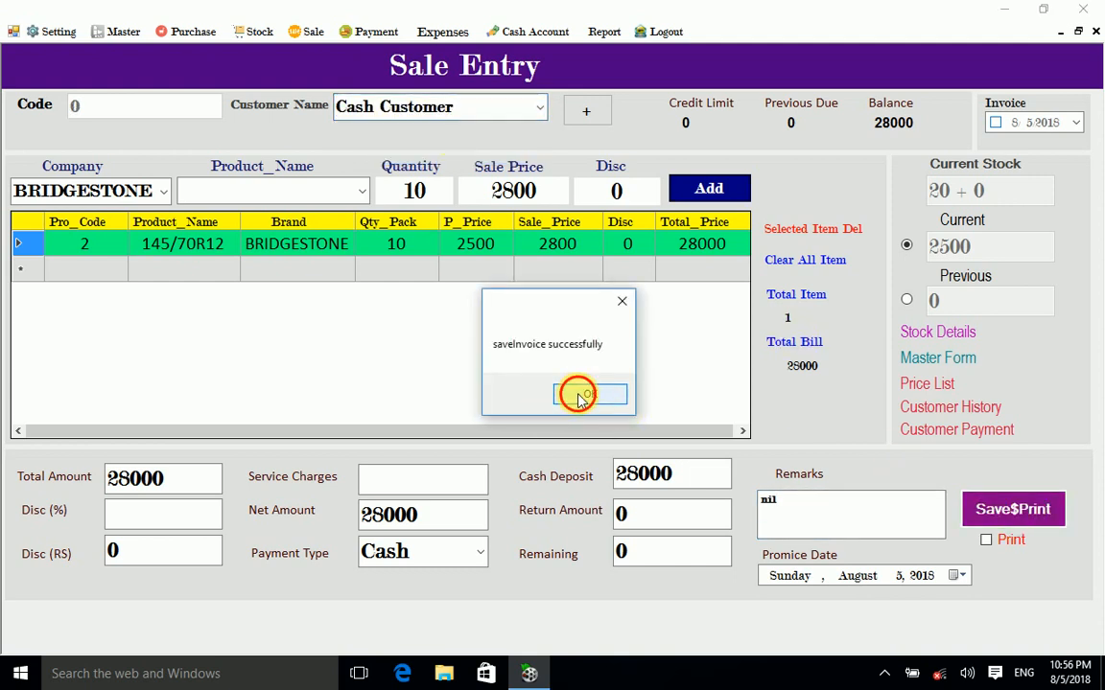
pyautogui.click(1096, 32)
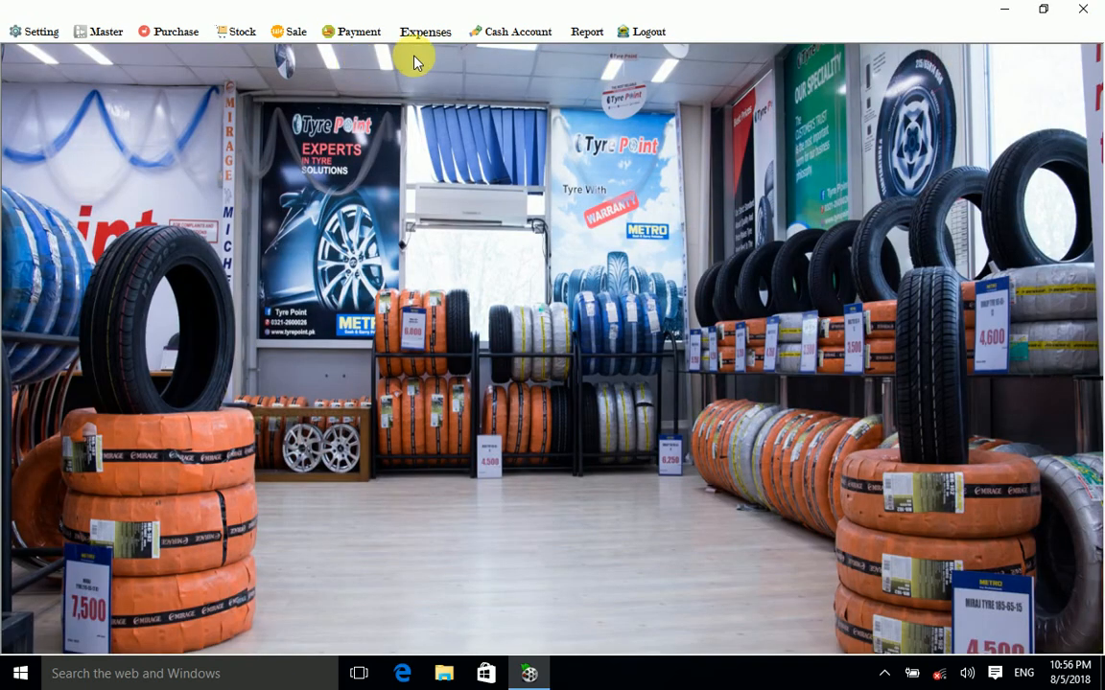
pyautogui.click(345, 34)
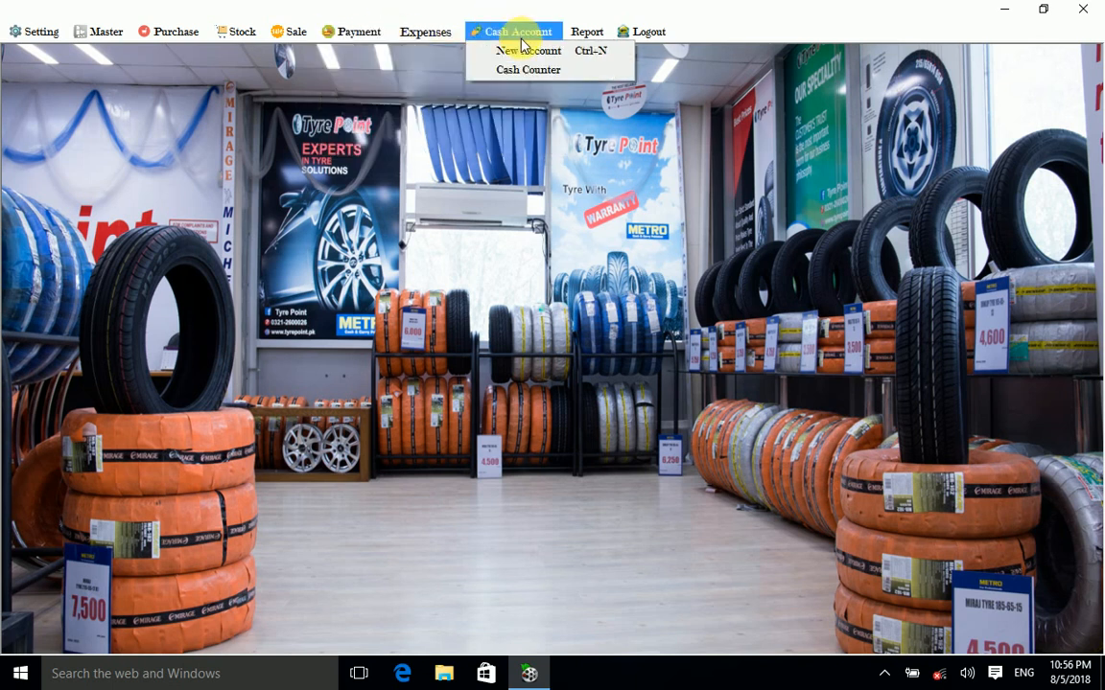
pyautogui.click(527, 49)
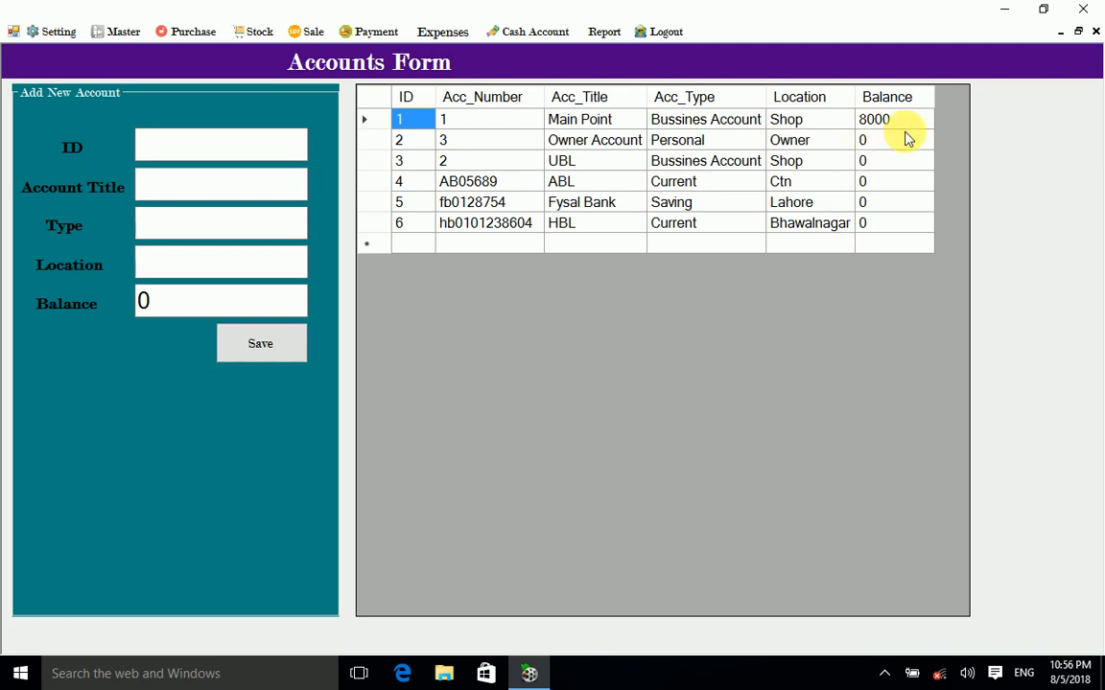
pyautogui.click(1096, 32)
pyautogui.click(343, 36)
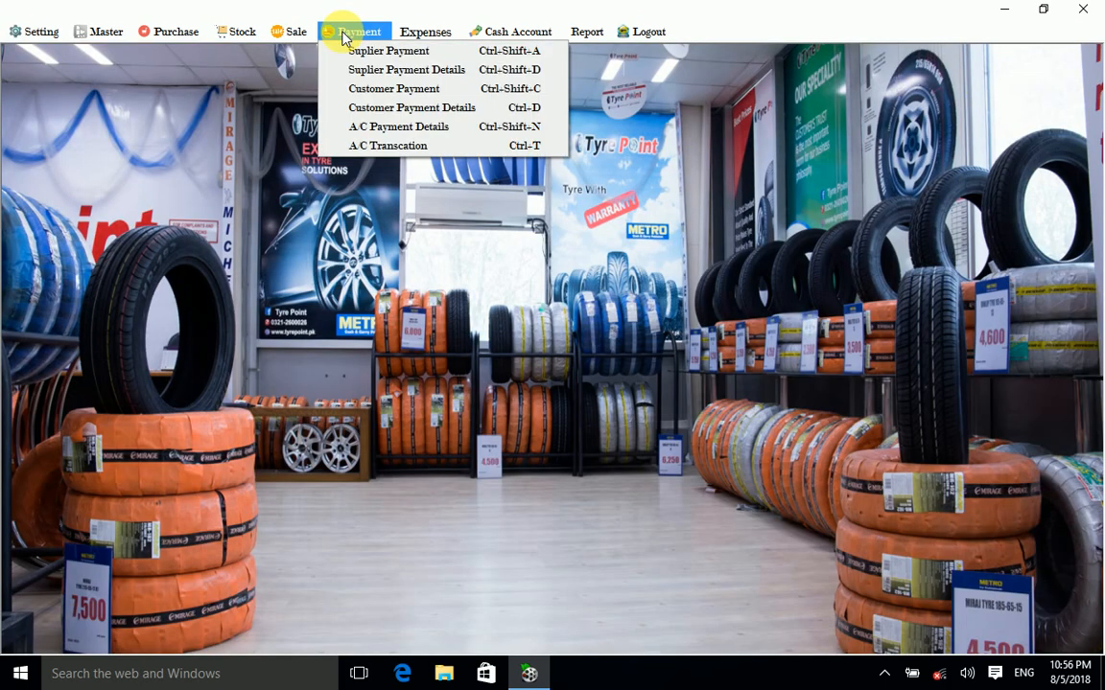
pyautogui.click(411, 131)
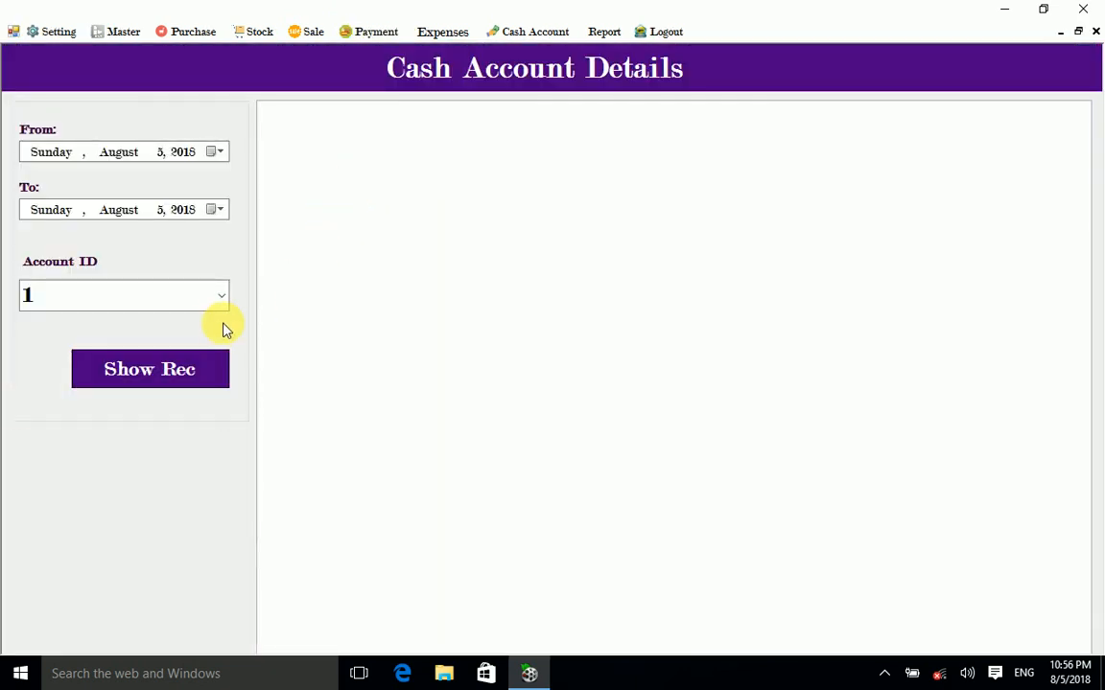
pyautogui.click(136, 379)
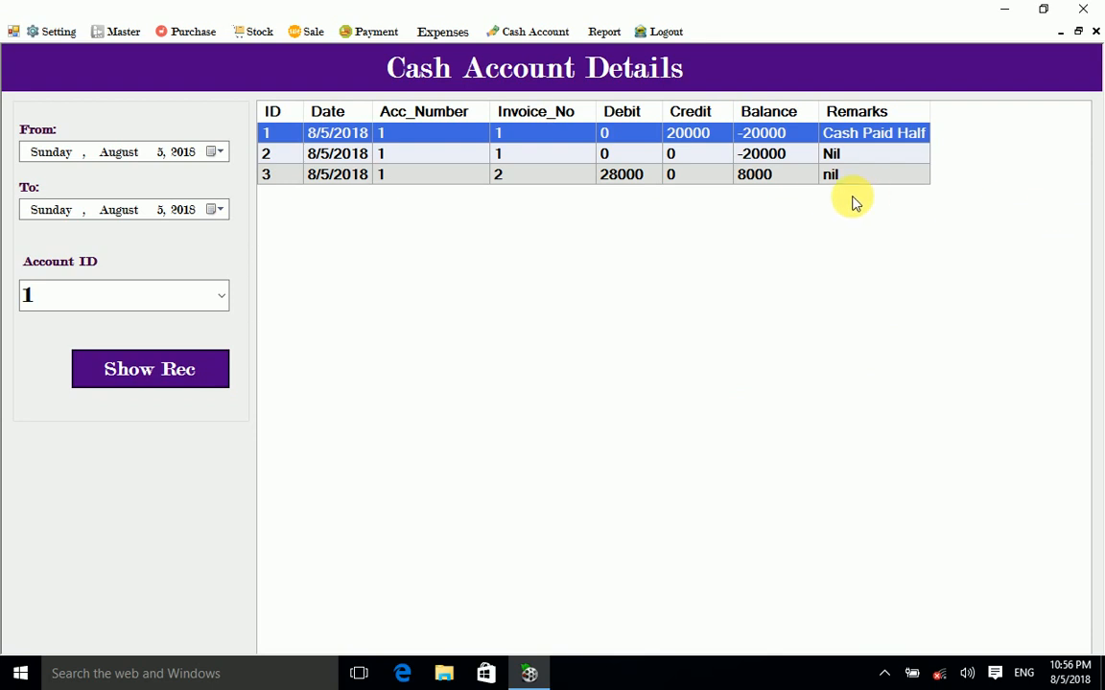
pyautogui.click(1094, 32)
pyautogui.click(354, 32)
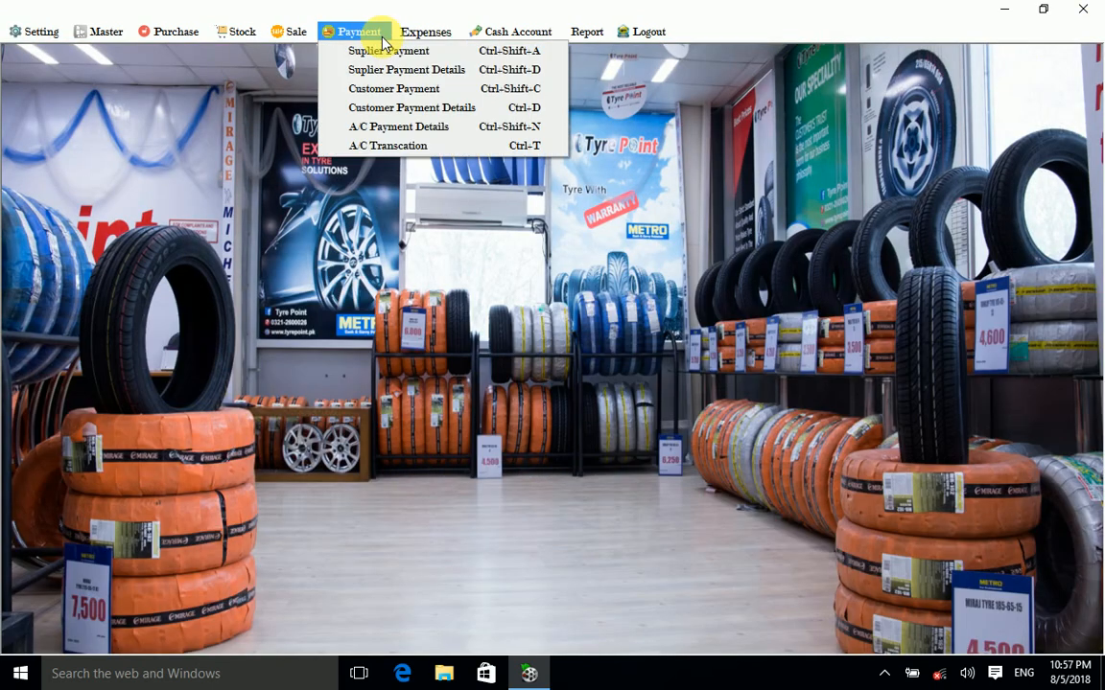
# Step: Start an account transfer from account 1 to account 3
pyautogui.click(398, 152)
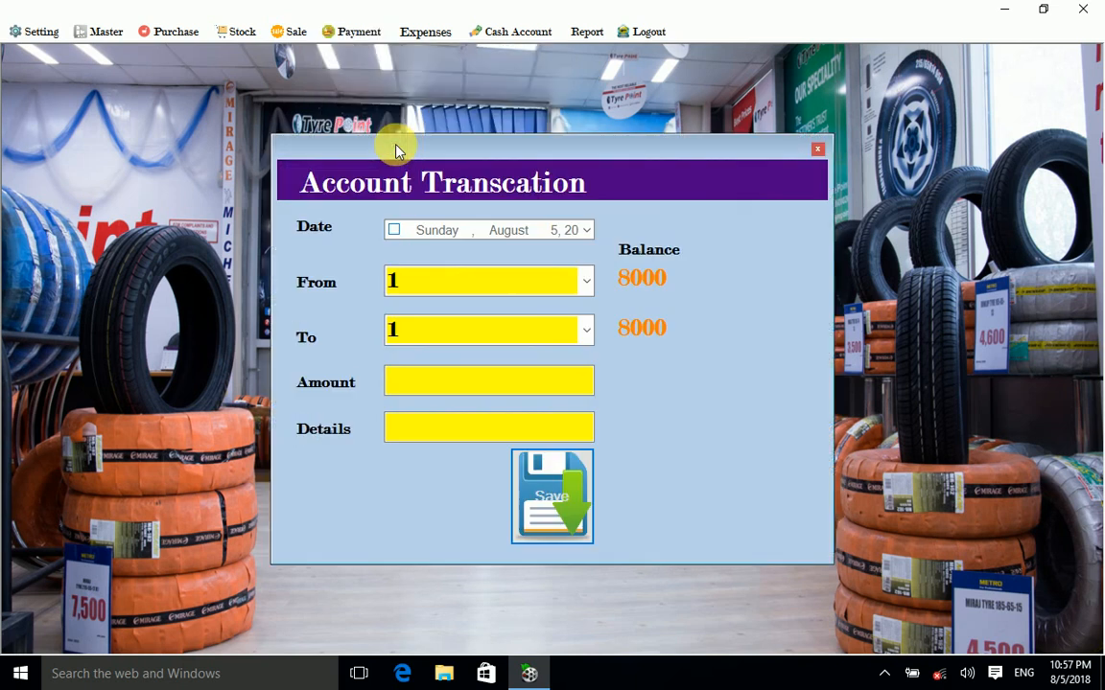
pyautogui.click(587, 280)
pyautogui.click(459, 312)
pyautogui.click(584, 332)
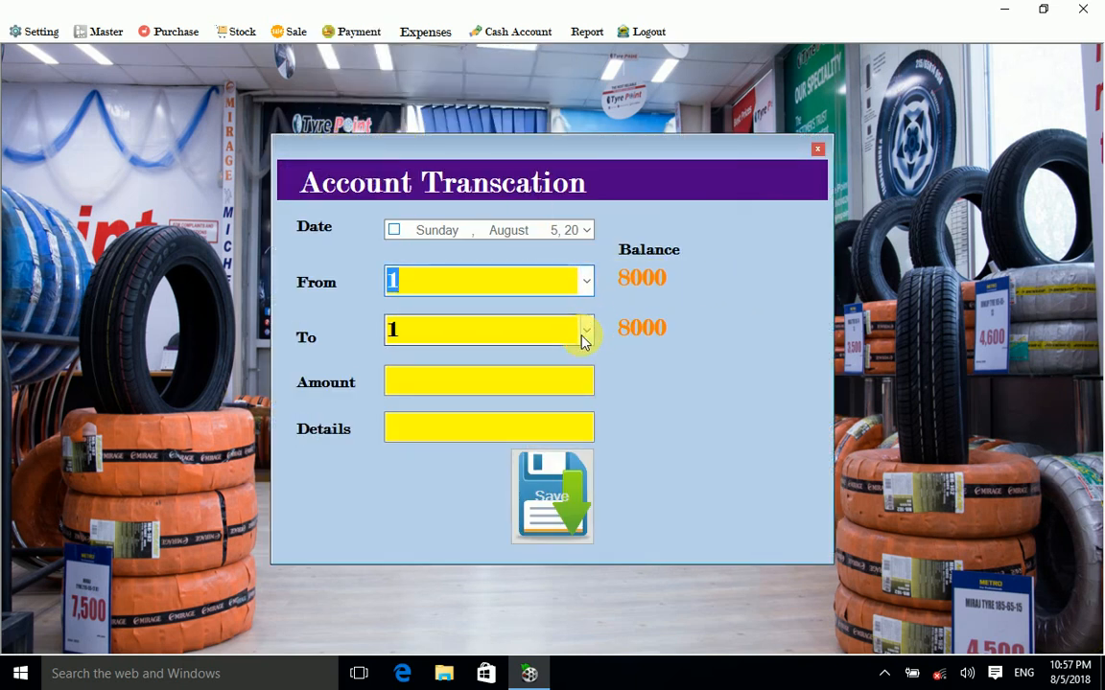
pyautogui.click(484, 392)
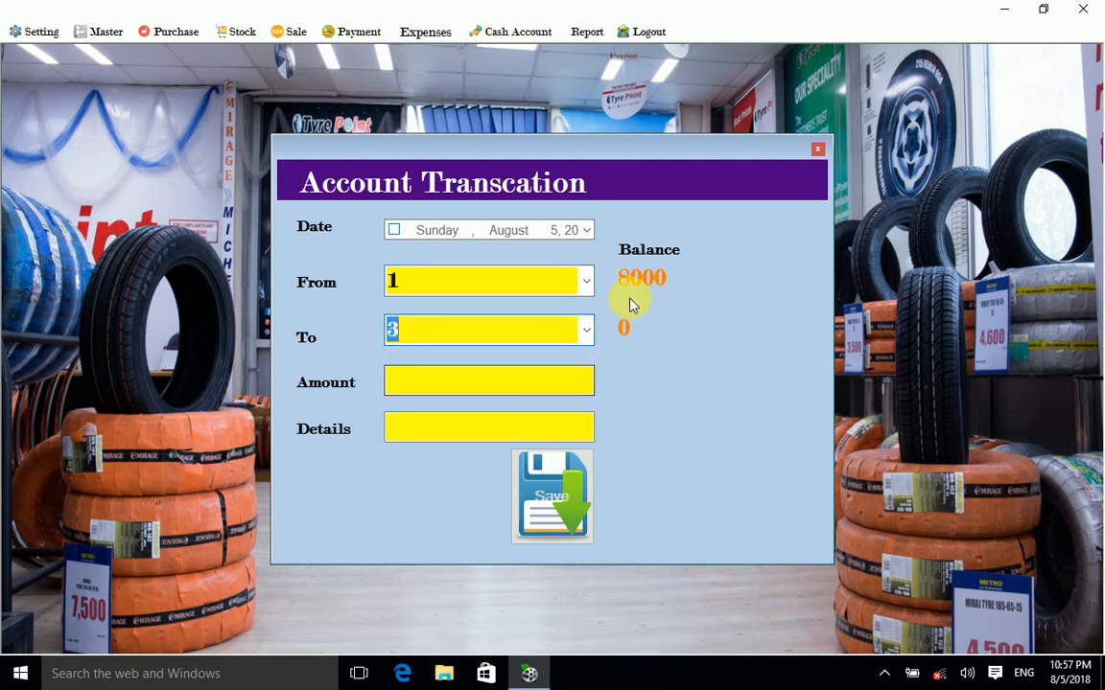
pyautogui.click(525, 382)
pyautogui.click(587, 332)
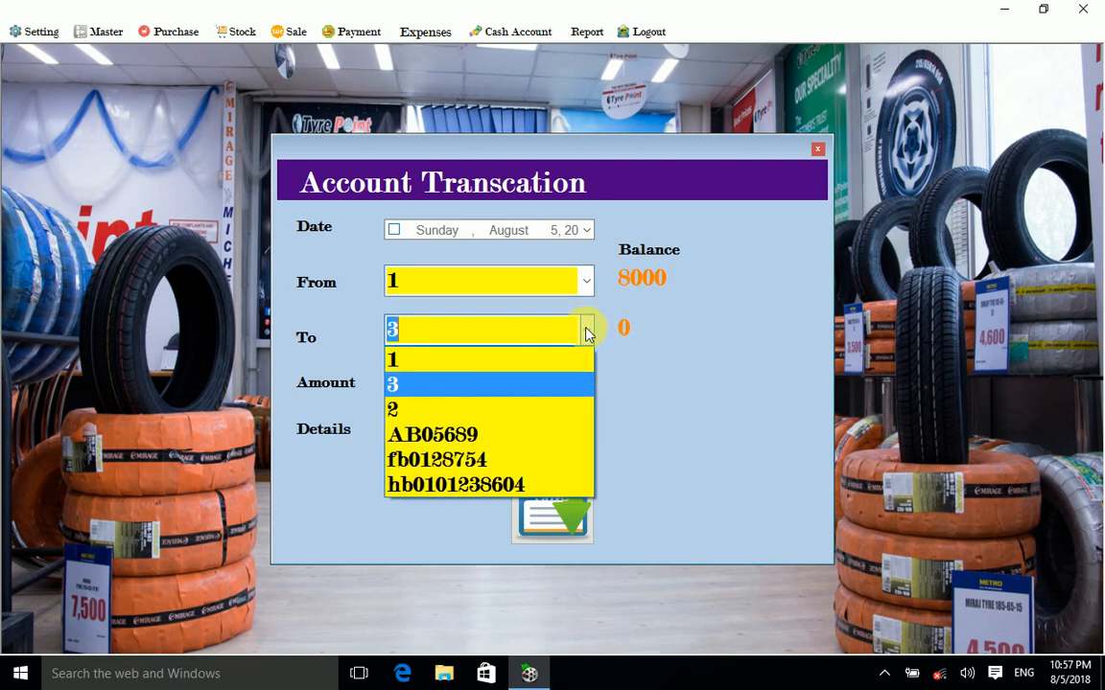
# Step: Enter amount 2000 with details 'Deposit cash self', save the transfer and close the form
pyautogui.click(497, 385)
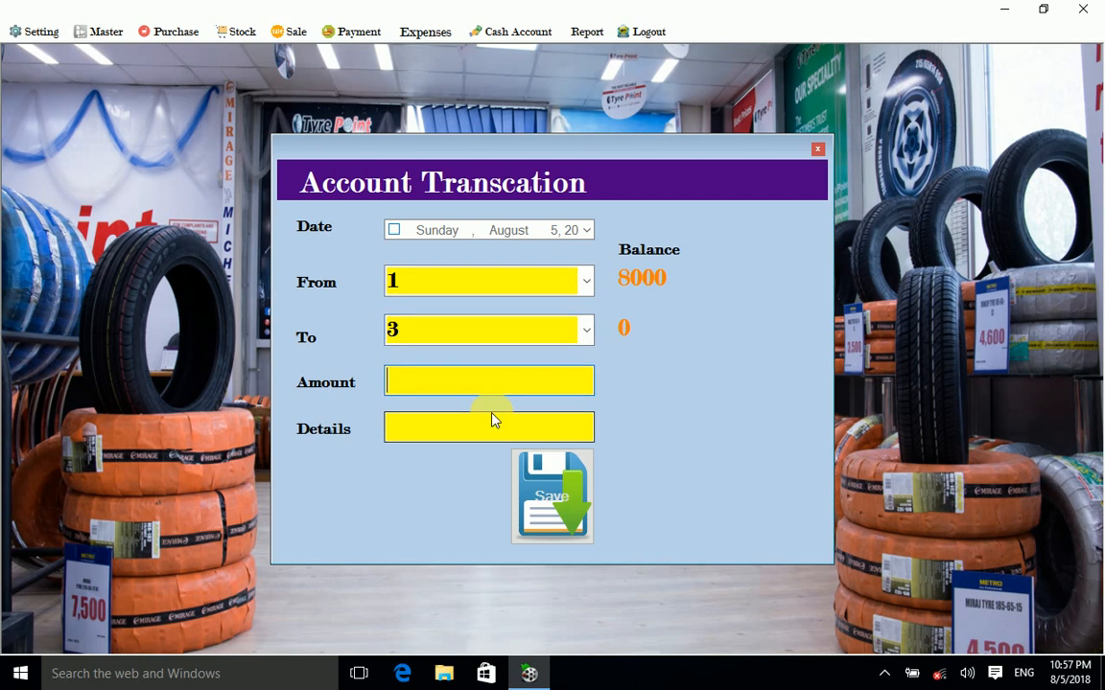
pyautogui.write('20000')
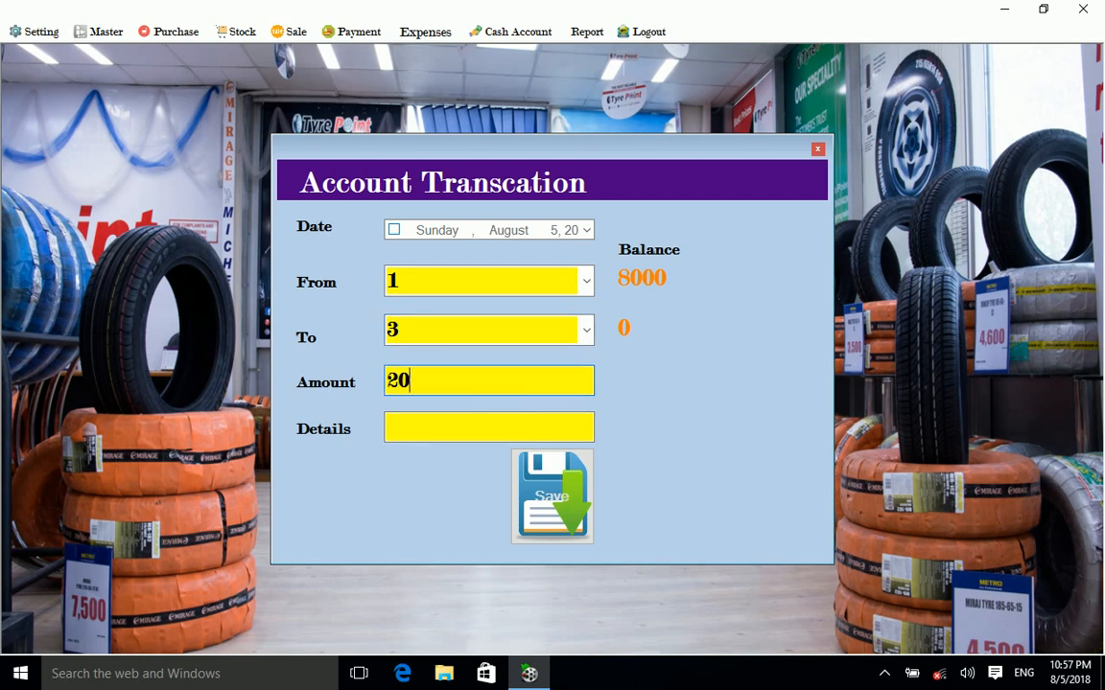
pyautogui.press('BackSpace')
pyautogui.press('BackSpace')
pyautogui.press('BackSpace')
pyautogui.press('BackSpace')
pyautogui.click(474, 440)
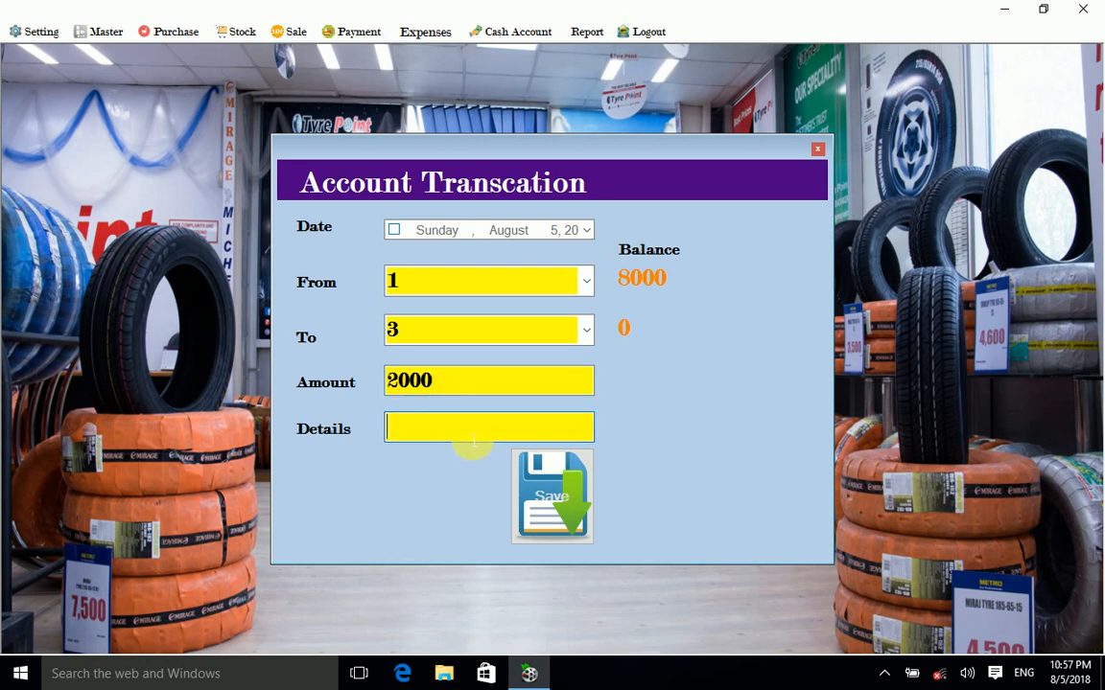
pyautogui.write('Deposit')
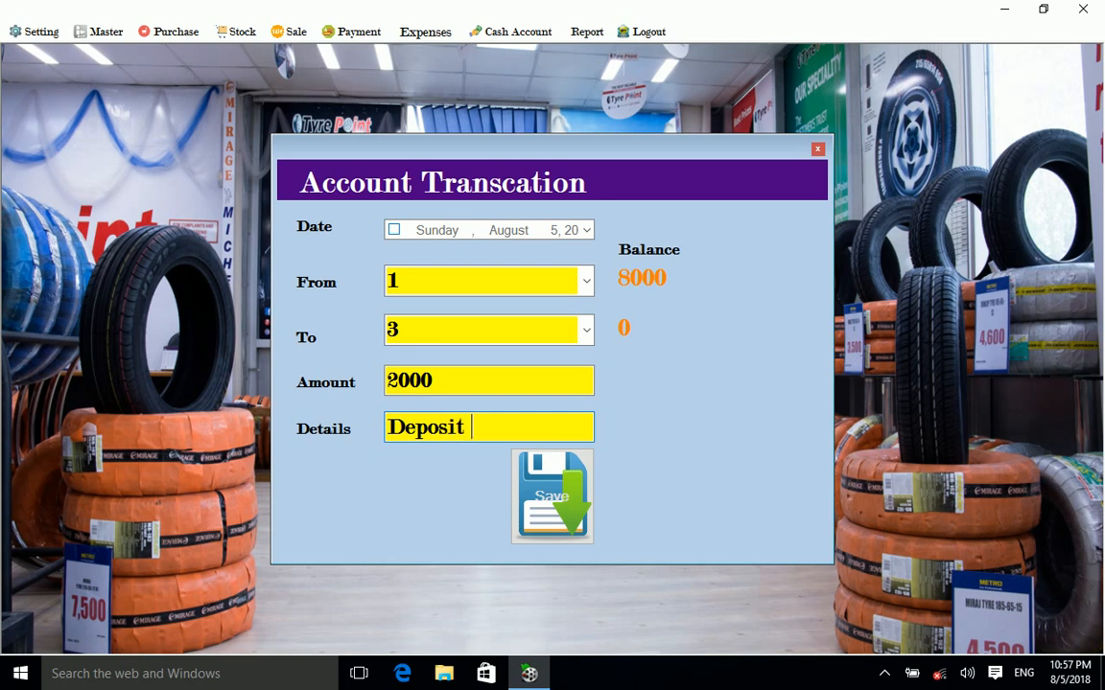
pyautogui.write(' cash self')
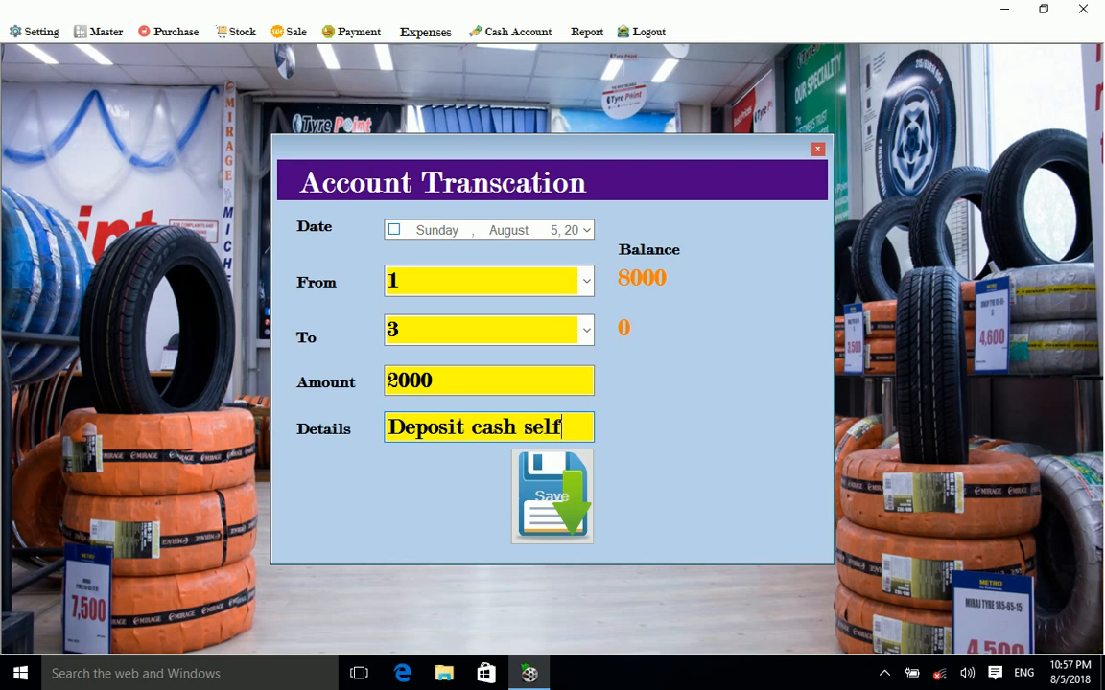
pyautogui.click(565, 498)
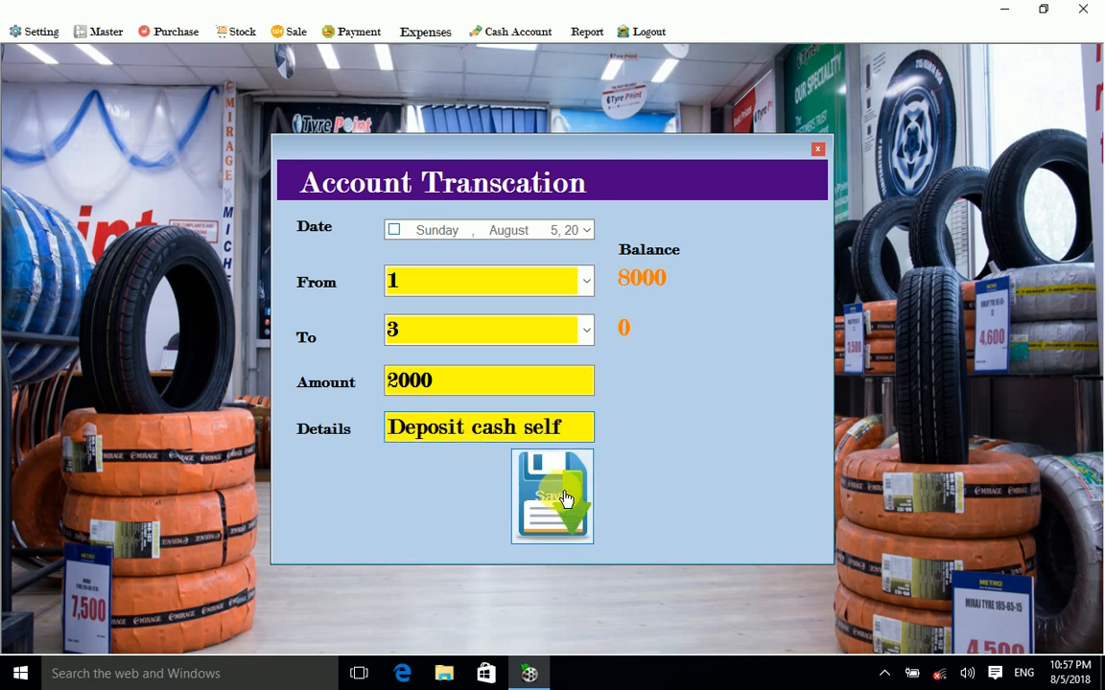
pyautogui.click(812, 152)
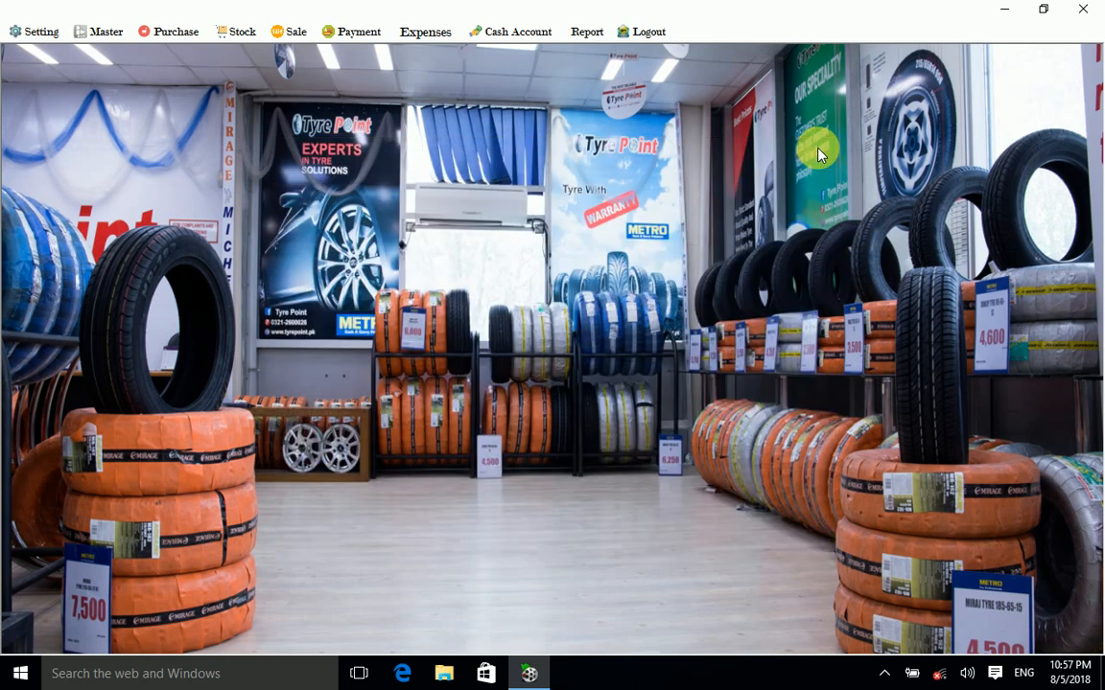
# Step: Confirm Main Point at 6000 and Owner Account at 2000, then show account 1's cash records
pyautogui.click(491, 36)
pyautogui.click(560, 51)
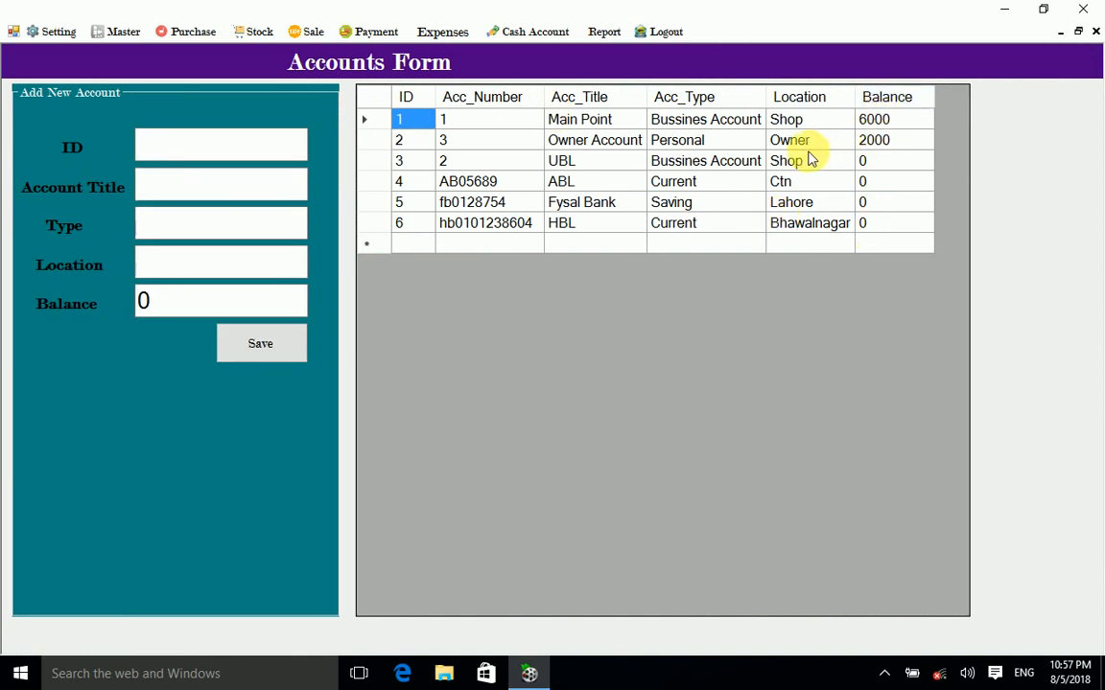
pyautogui.click(1096, 32)
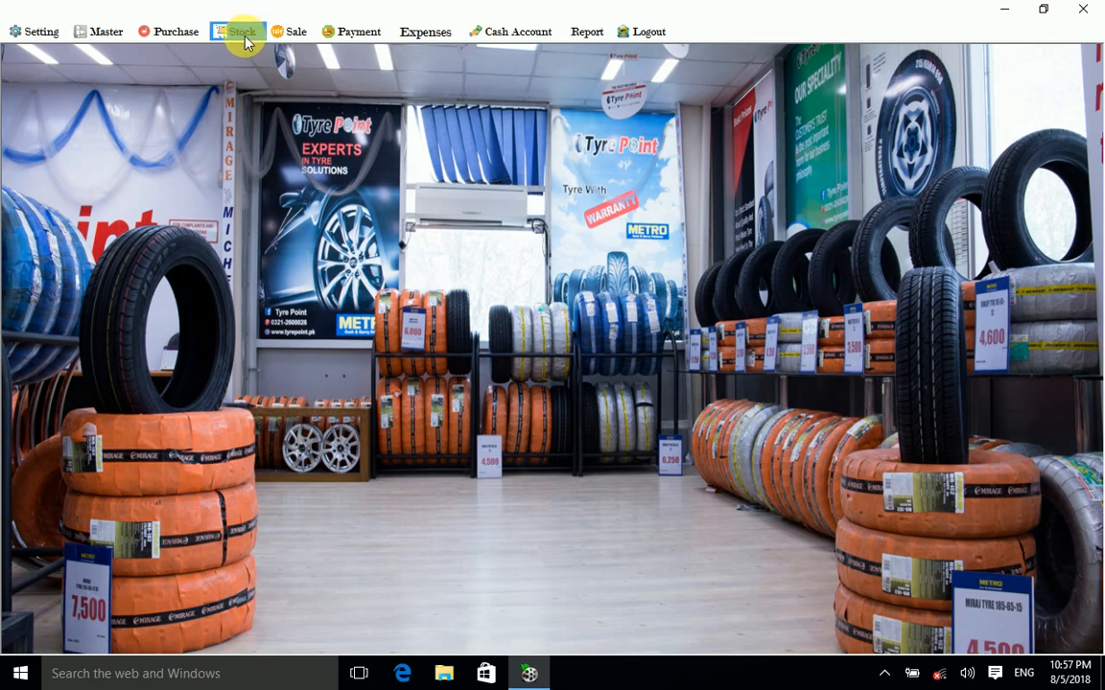
pyautogui.click(353, 31)
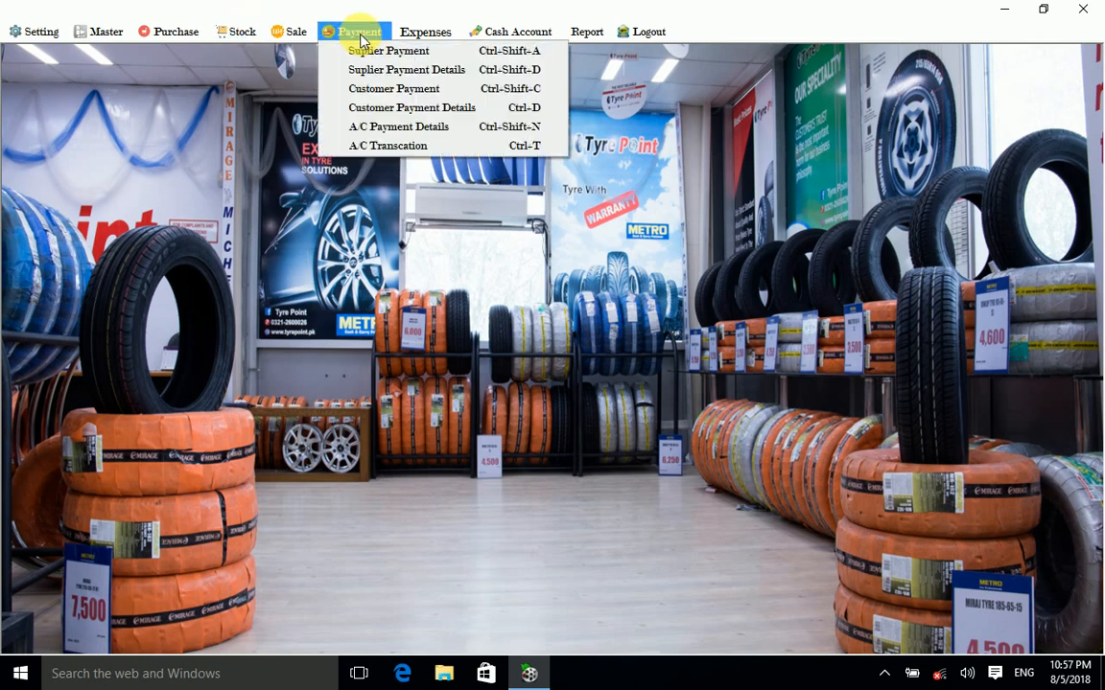
pyautogui.click(383, 127)
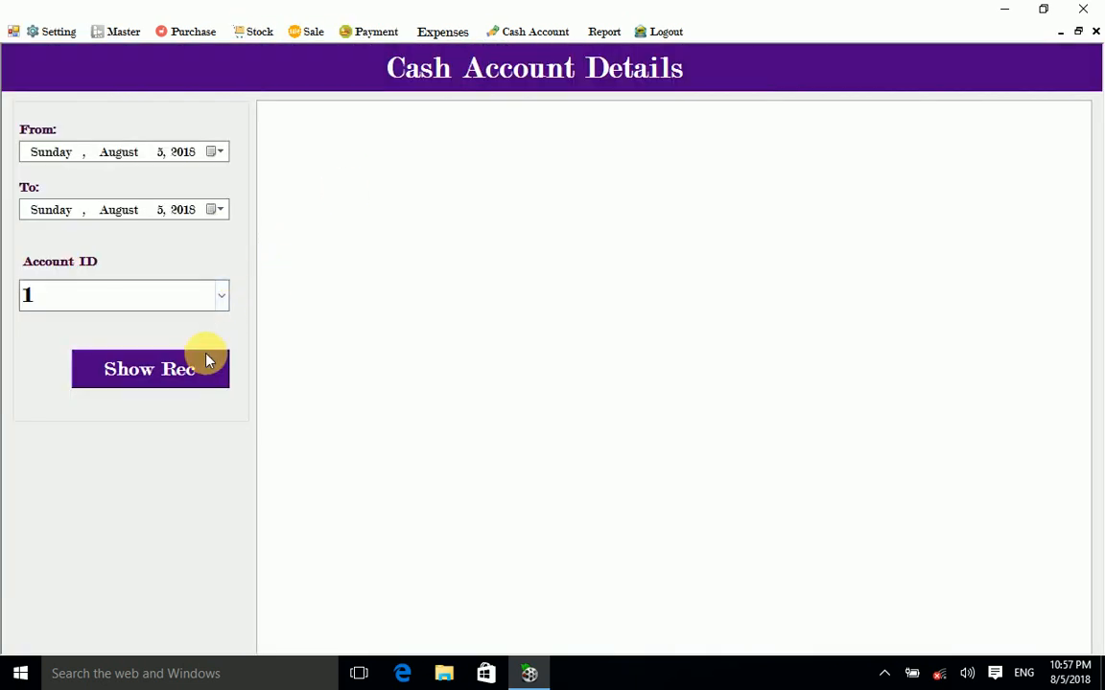
pyautogui.click(205, 361)
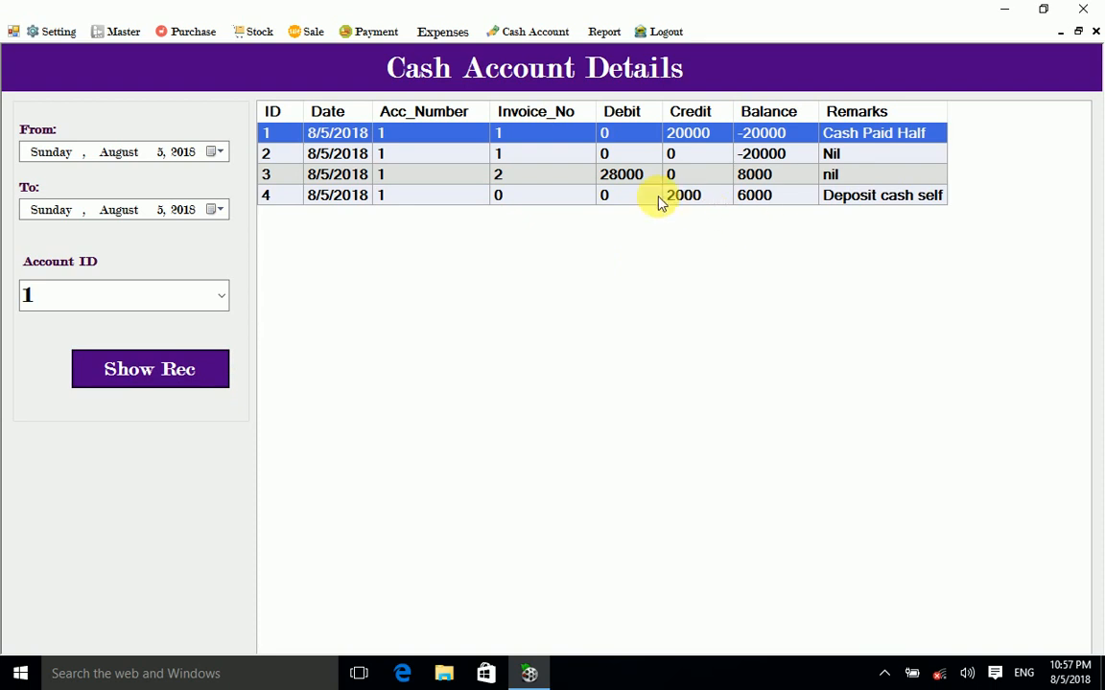
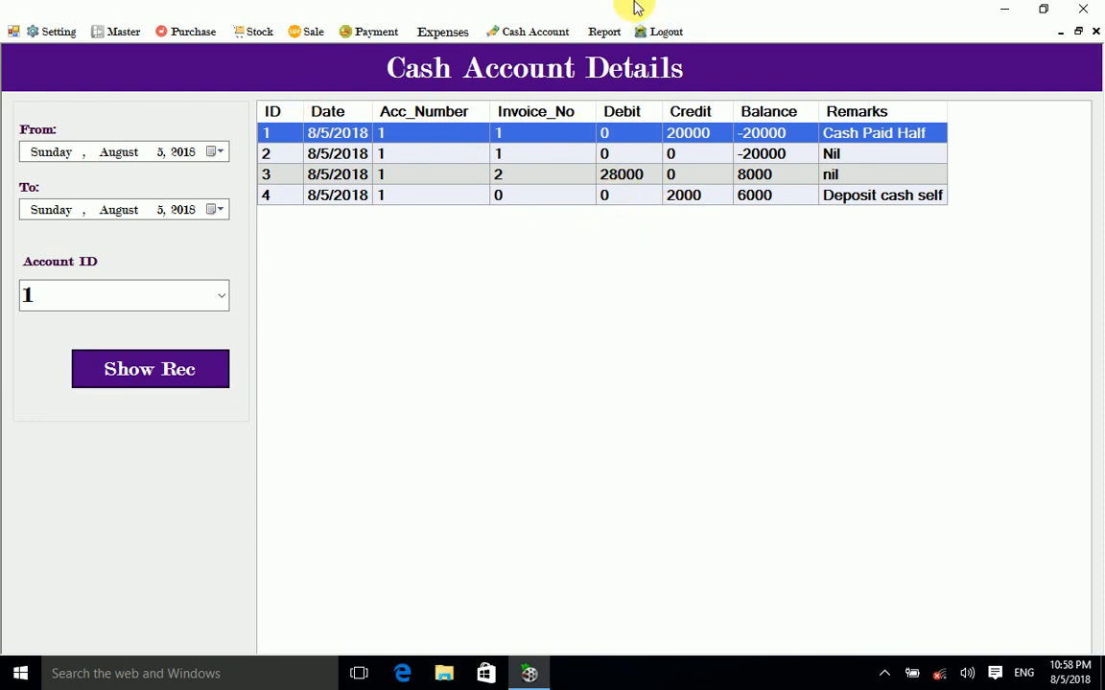
# Step: Close the four-entry Cash Account Details ledger and look over the main menu bar
pyautogui.click(1060, 31)
pyautogui.click(292, 32)
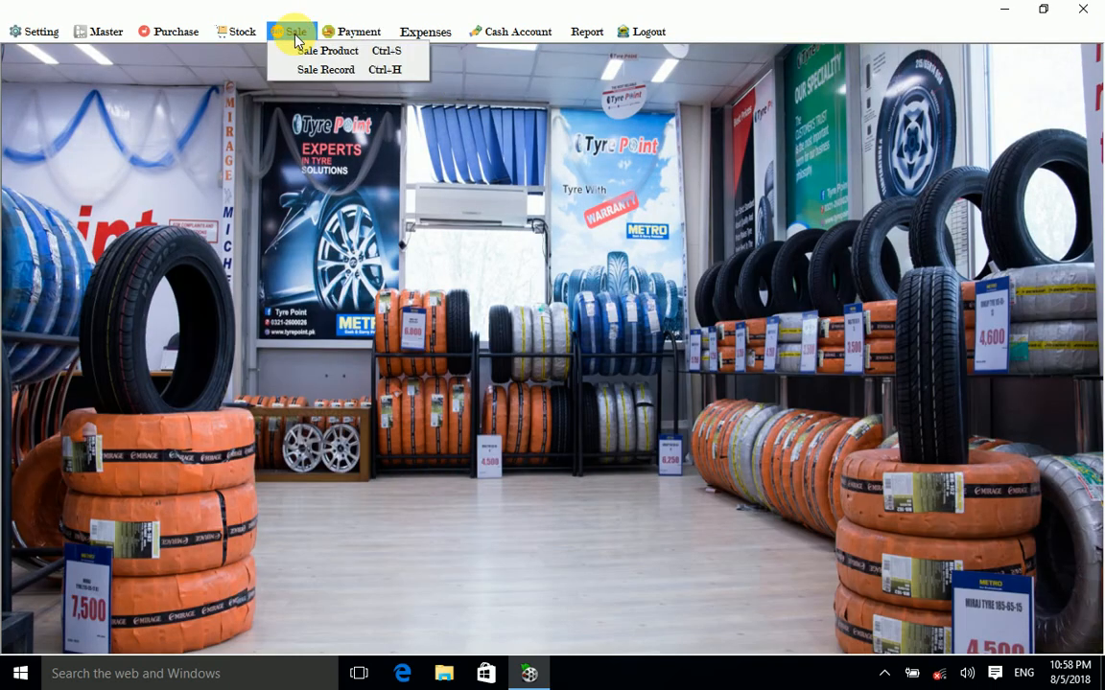
# Step: Start a new expense with account Shop and expense type Abc
pyautogui.click(413, 37)
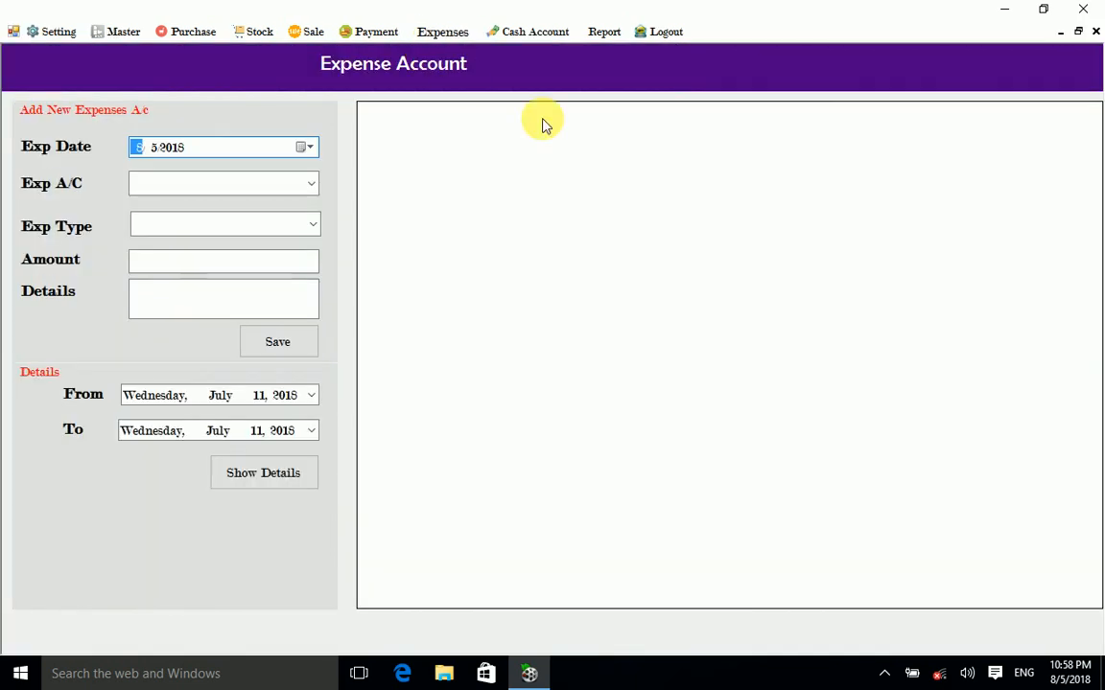
pyautogui.click(313, 187)
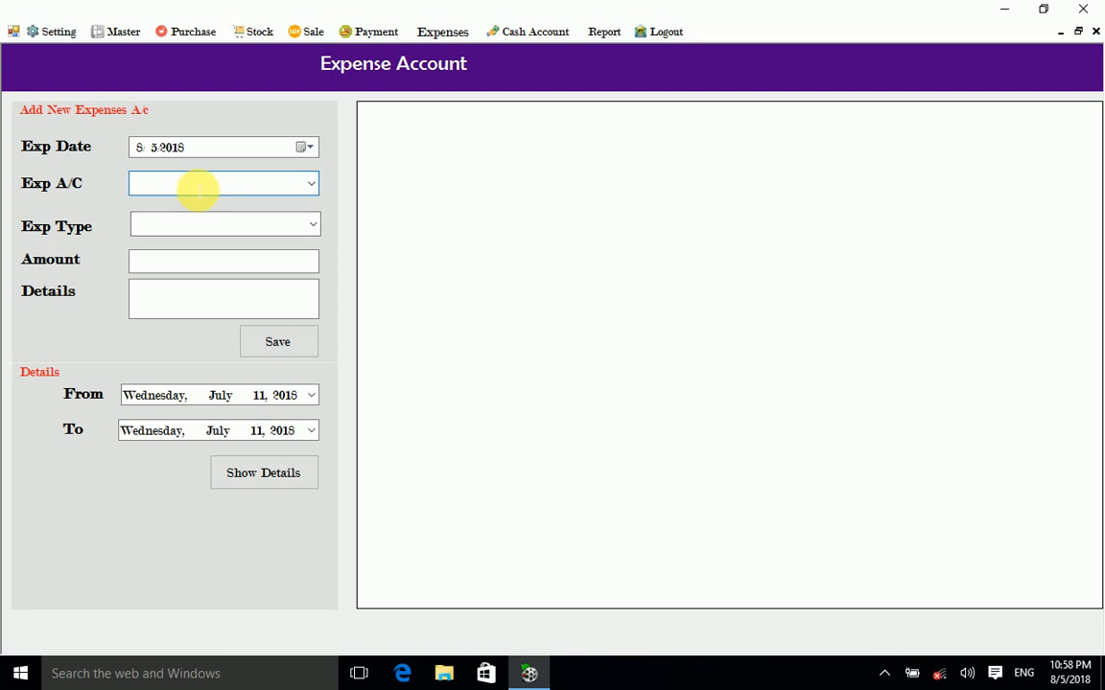
pyautogui.write('A')
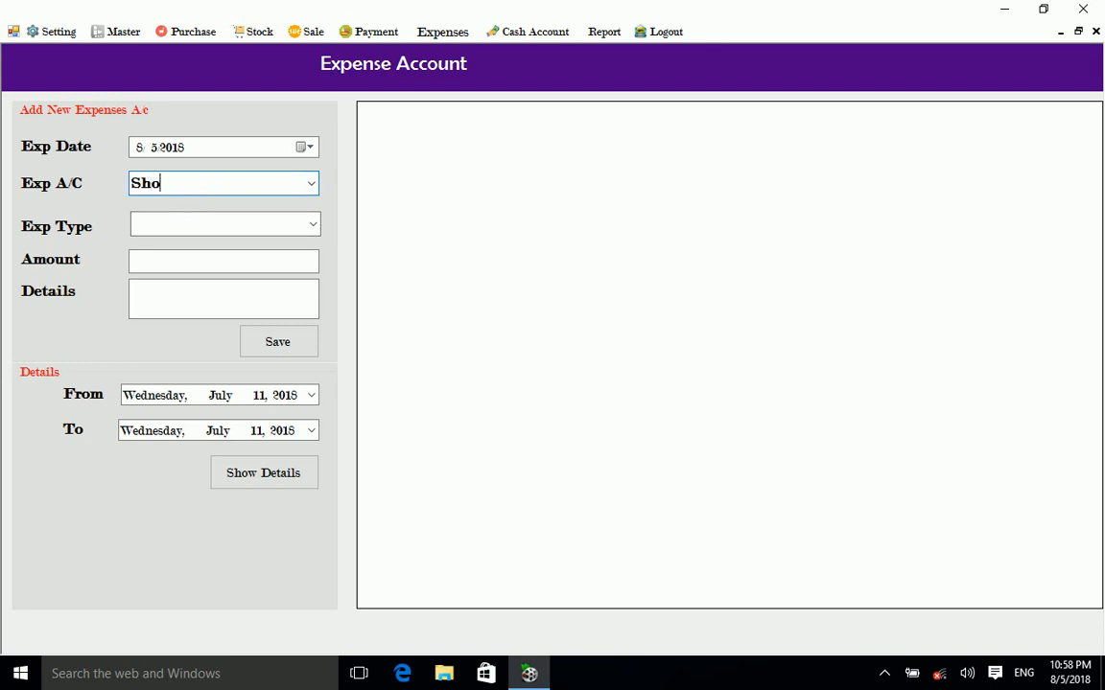
pyautogui.click(206, 226)
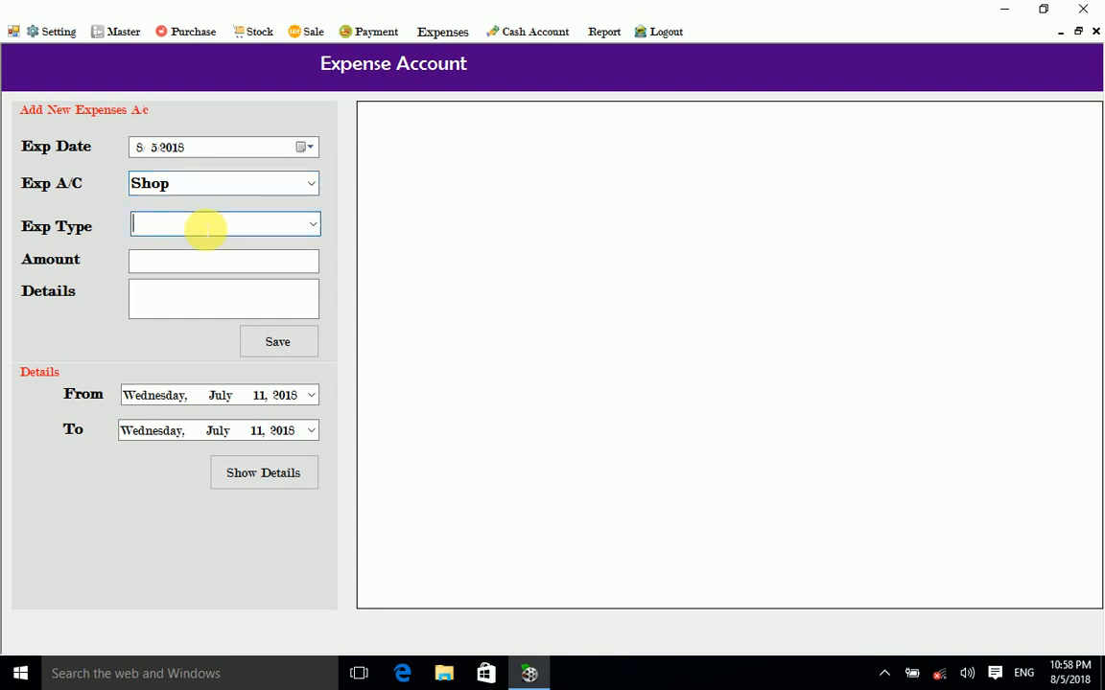
pyautogui.write('A')
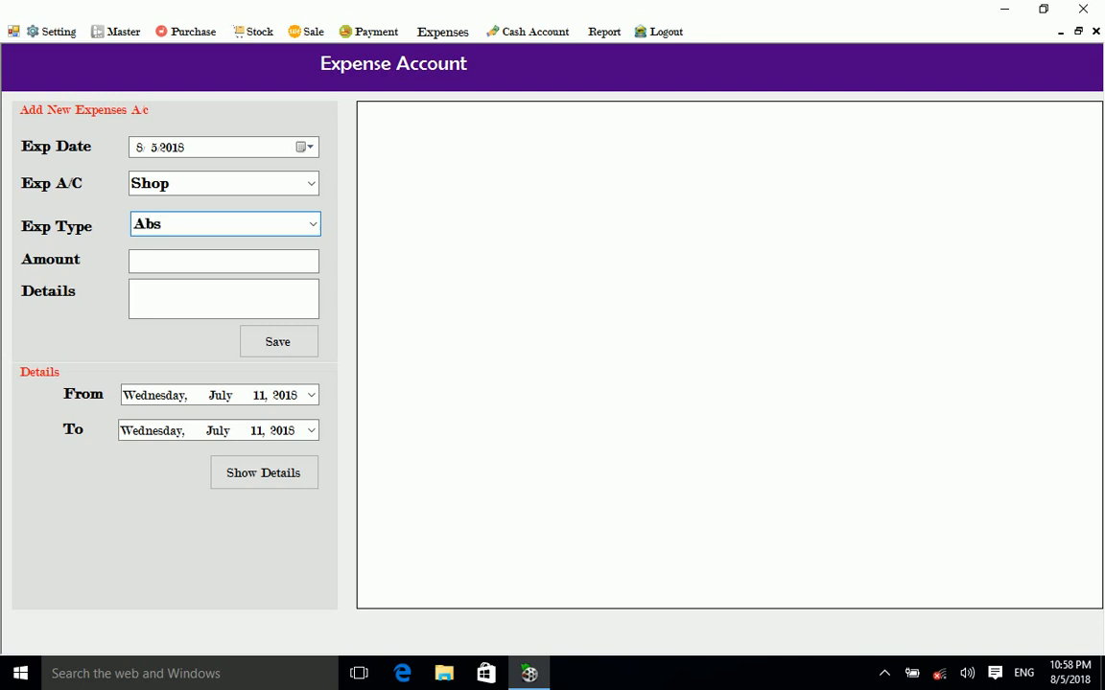
pyautogui.write('bc')
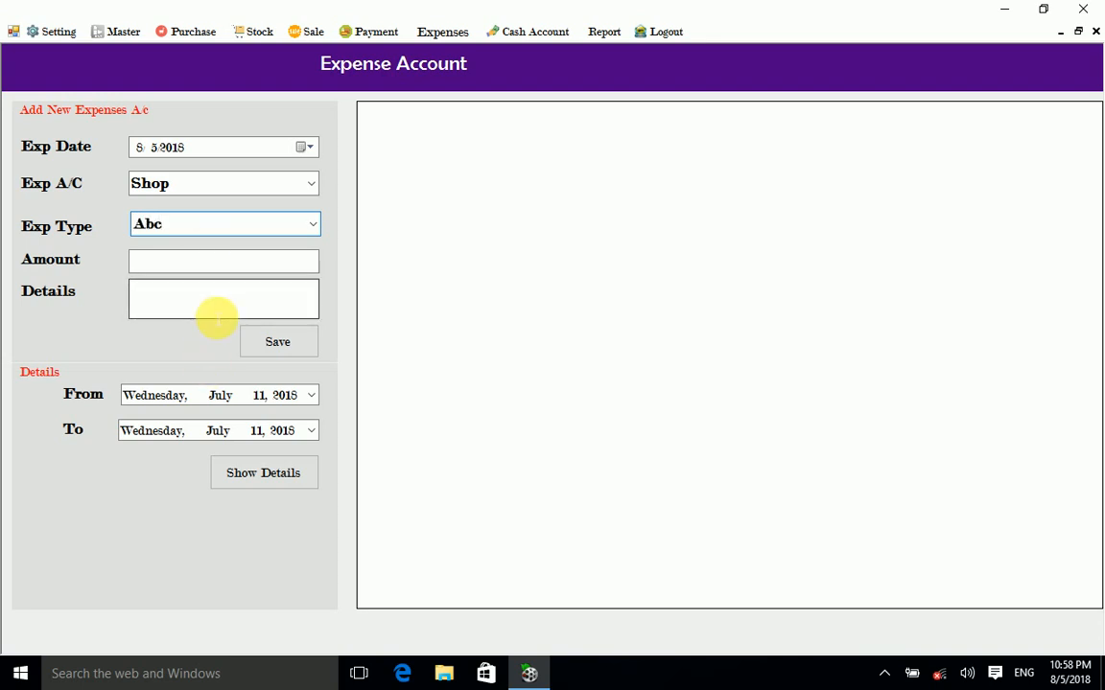
# Step: Enter amount 1000 with details 'Paid Exp' and save the expense
pyautogui.click(215, 259)
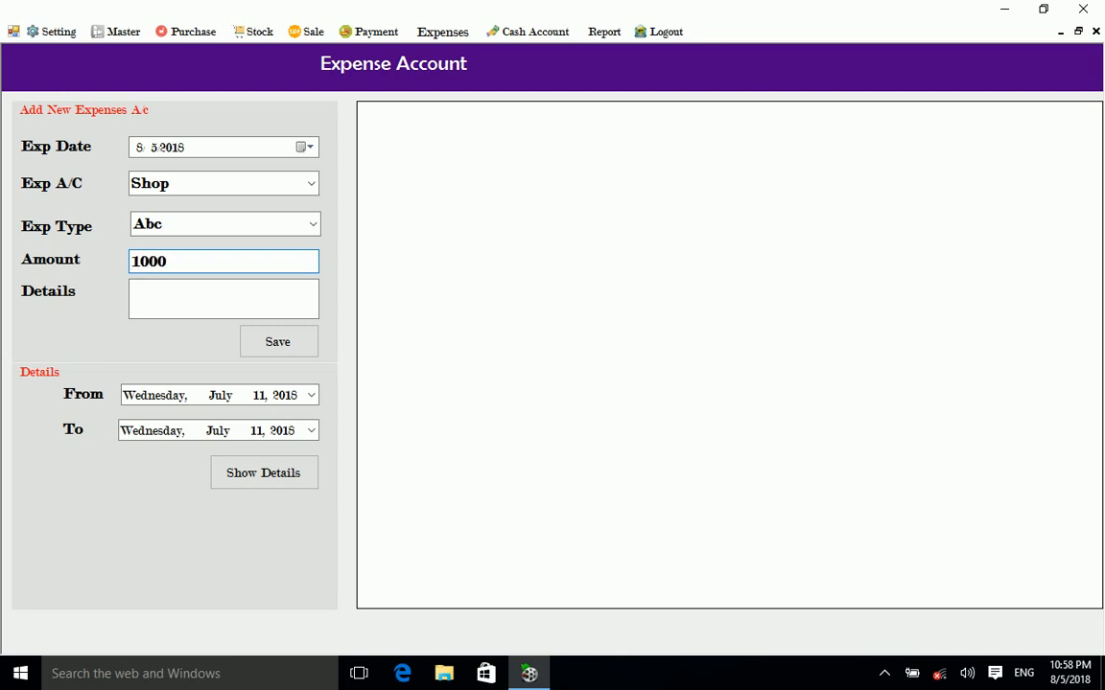
pyautogui.click(234, 315)
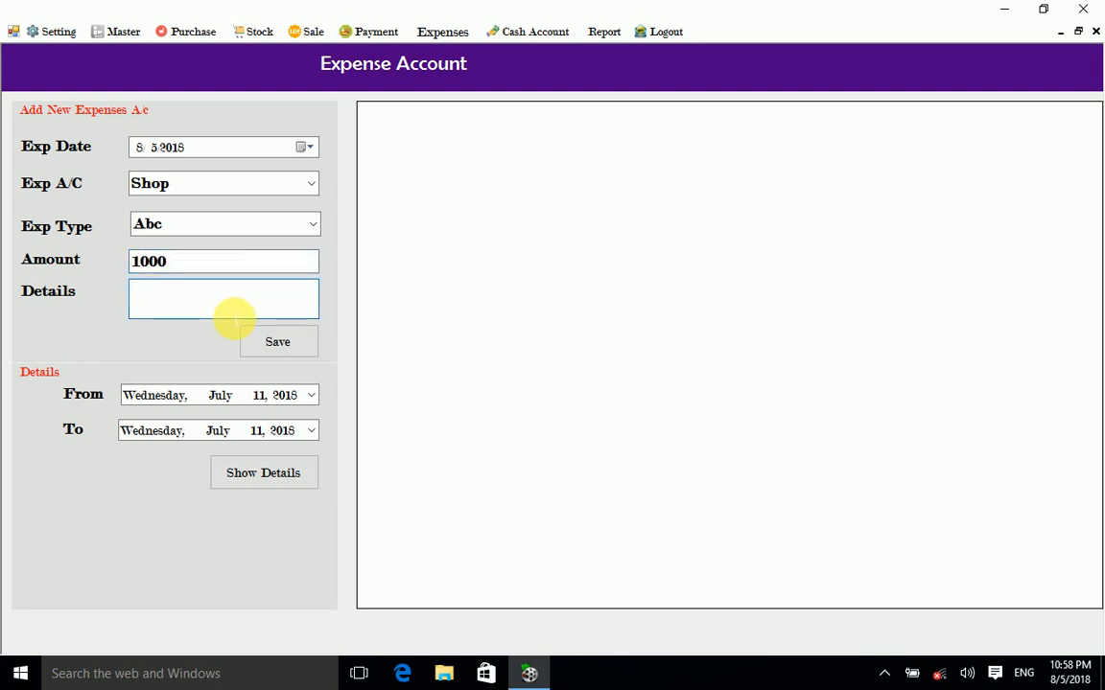
pyautogui.write('Paid')
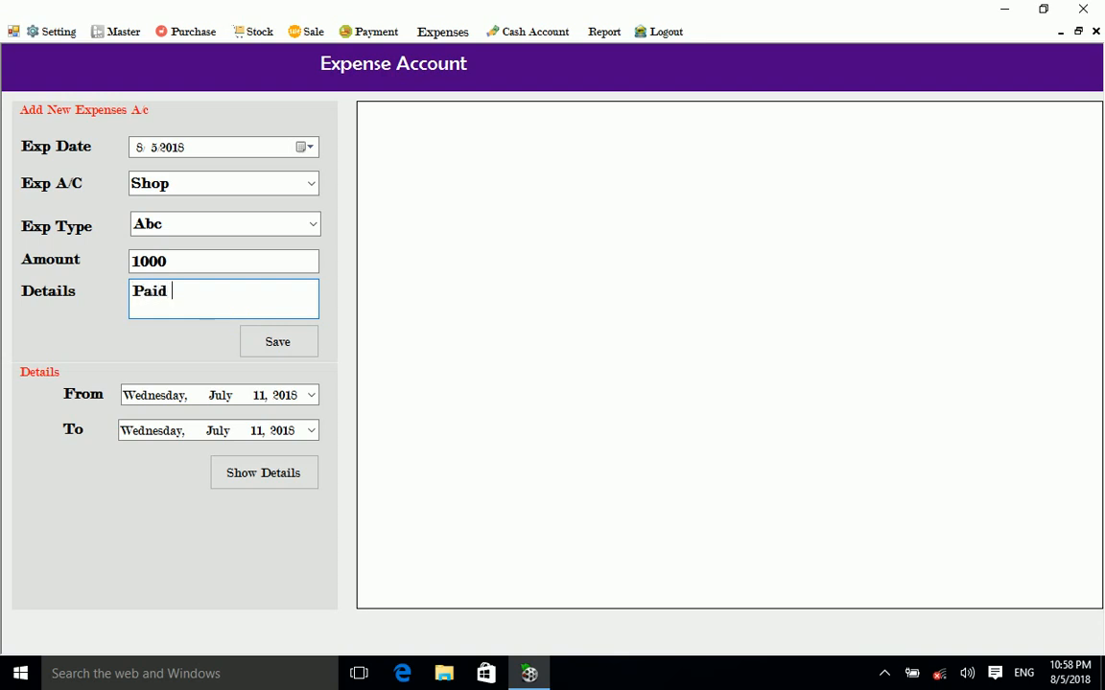
pyautogui.write(' Cash')
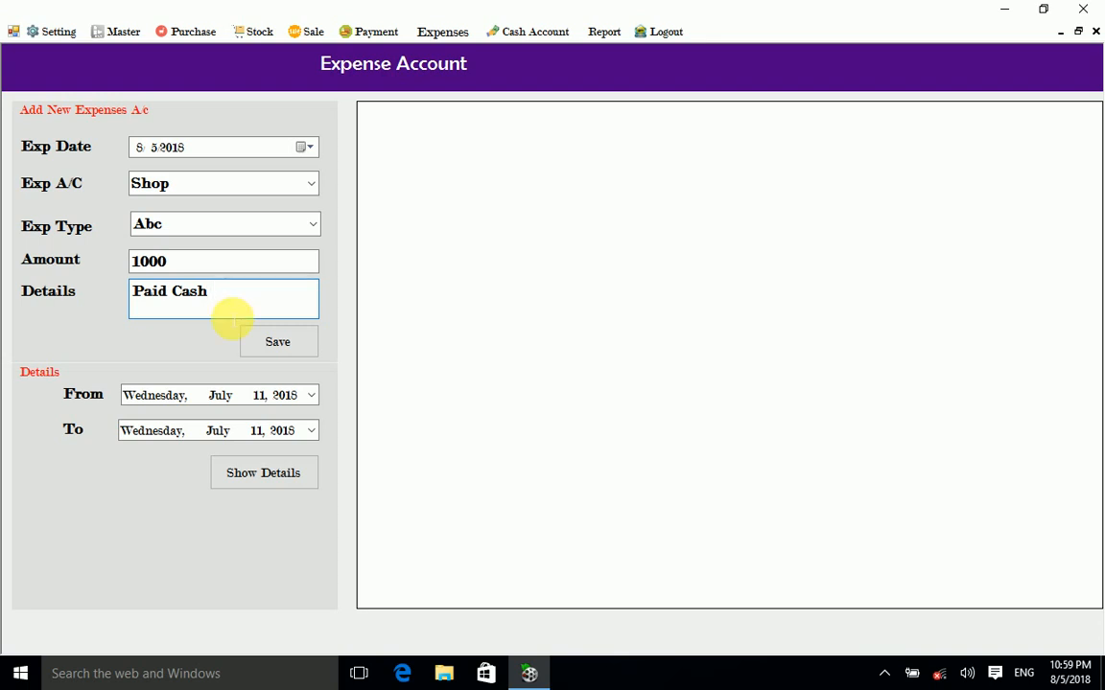
pyautogui.press('BackSpace')
pyautogui.press('BackSpace')
pyautogui.press('BackSpace')
pyautogui.press('BackSpace')
pyautogui.write('Exp')
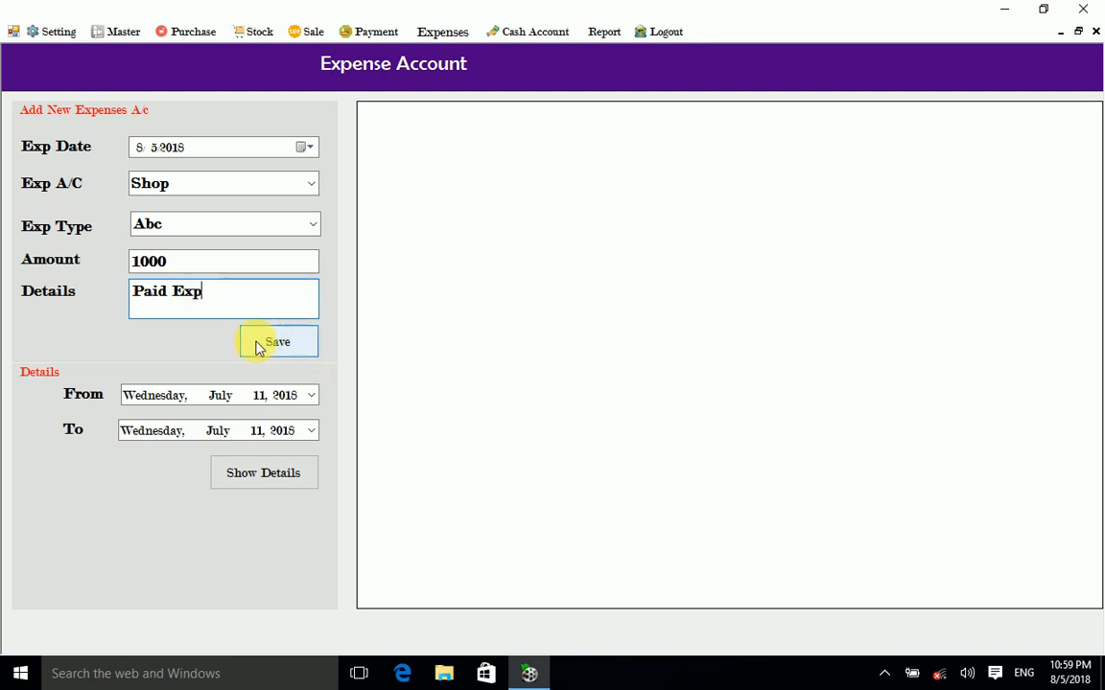
pyautogui.click(290, 353)
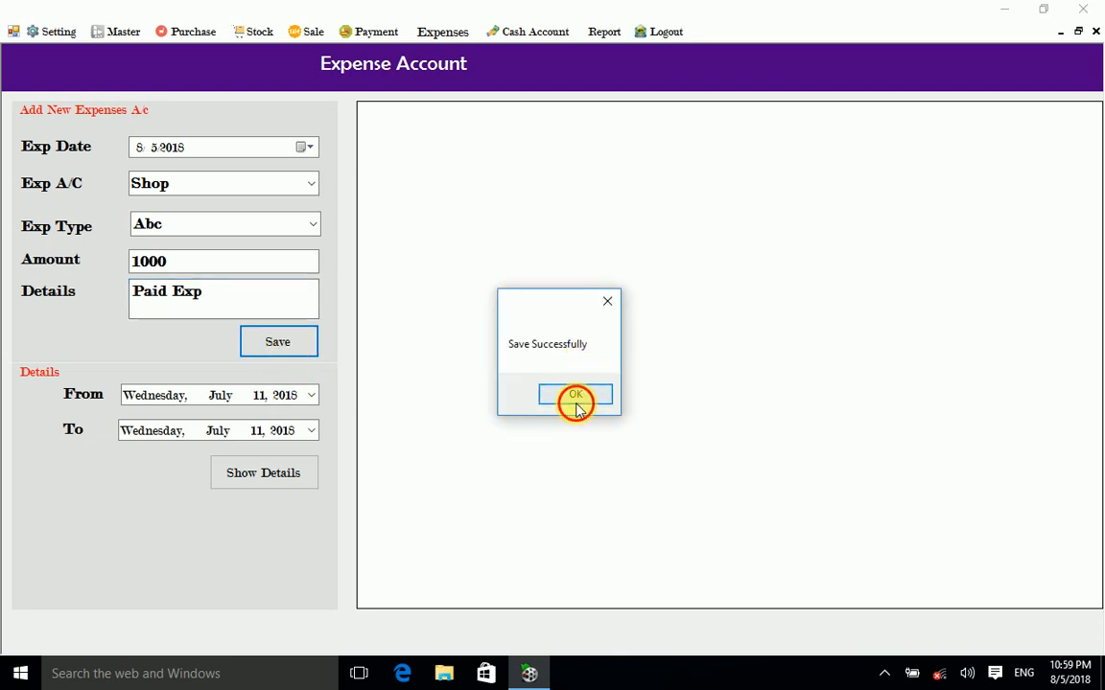
pyautogui.click(575, 398)
# Step: Change the expense type to Tea and the amount to 100, save it, and close the form
pyautogui.click(310, 184)
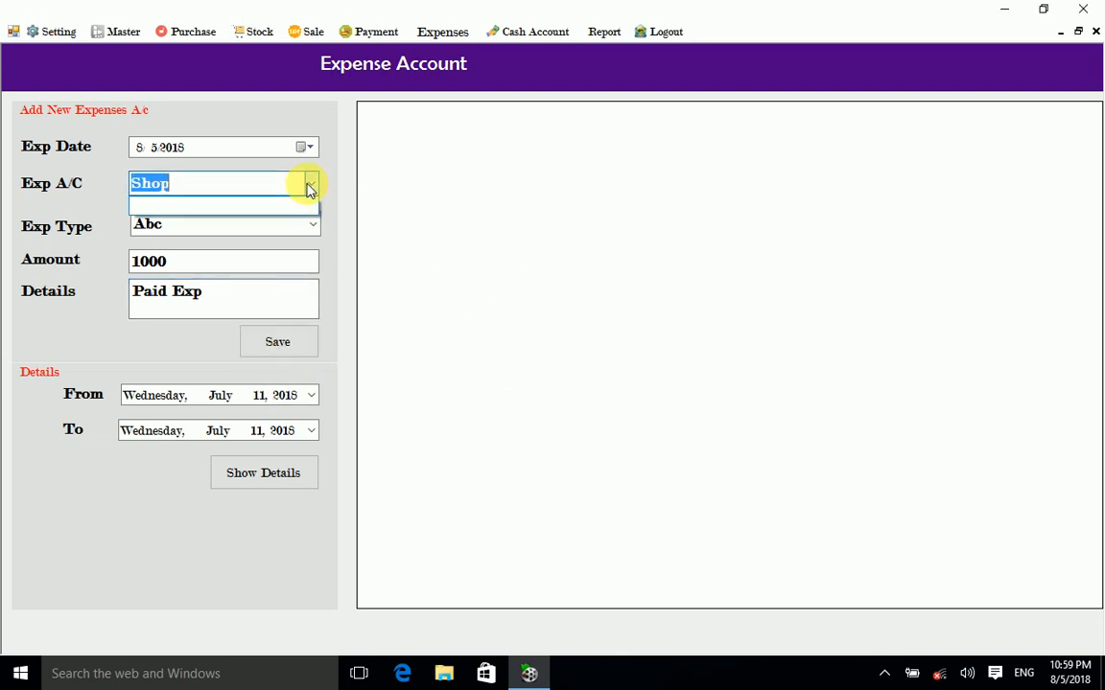
pyautogui.click(315, 229)
pyautogui.click(315, 231)
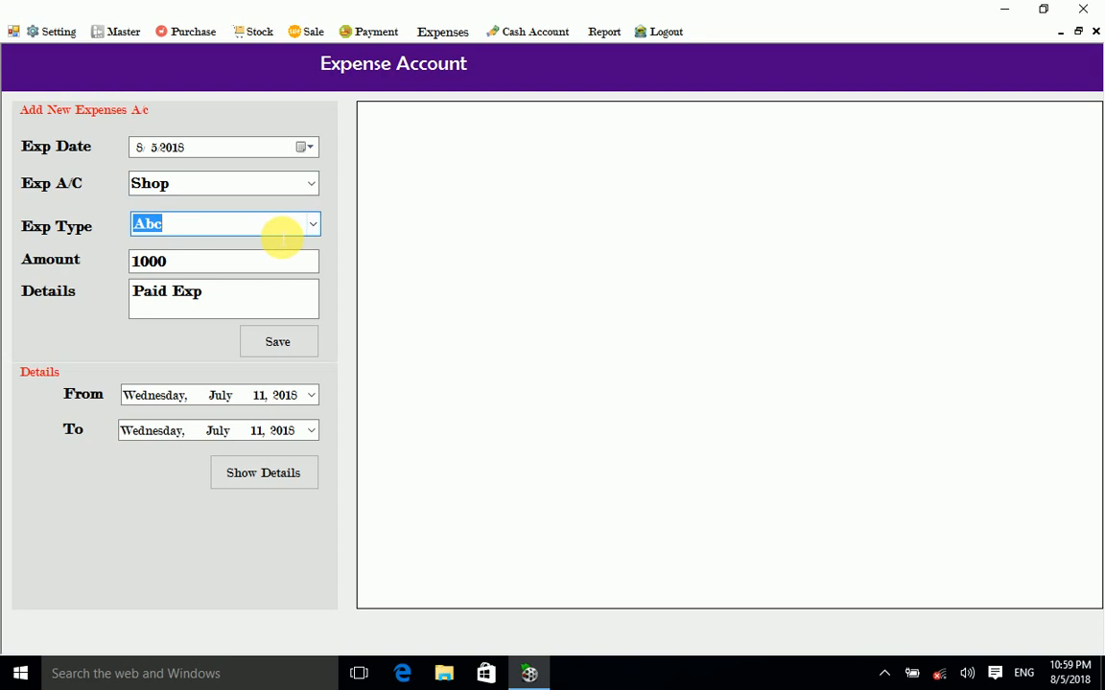
pyautogui.press('BackSpace')
pyautogui.write('Tea')
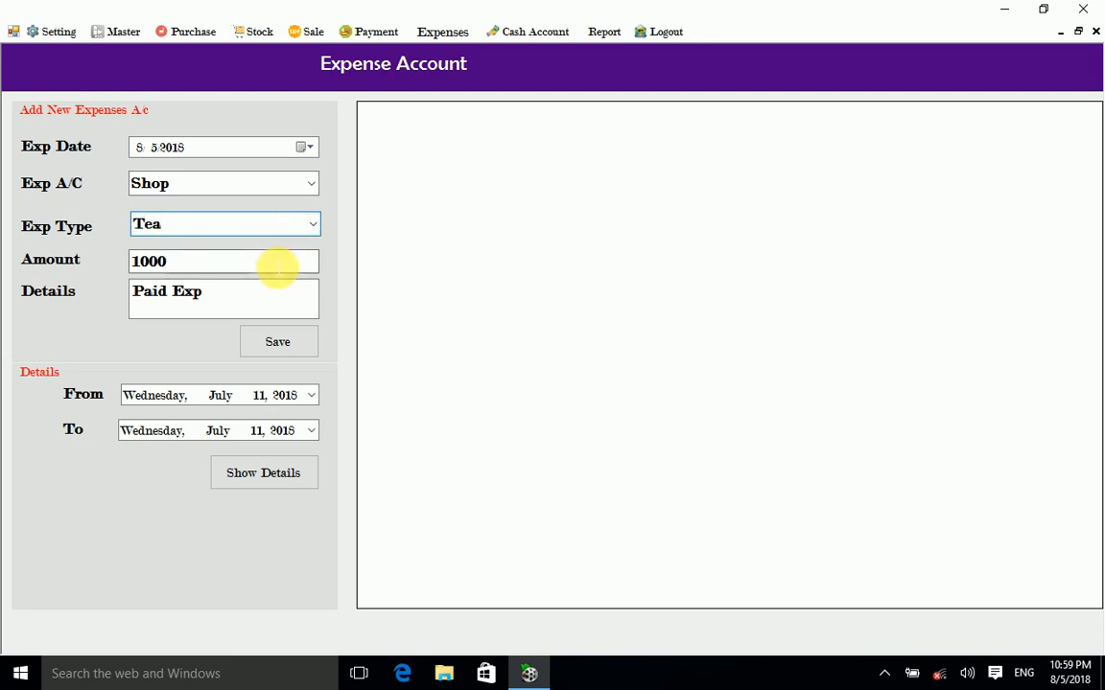
pyautogui.click(272, 265)
pyautogui.write('10')
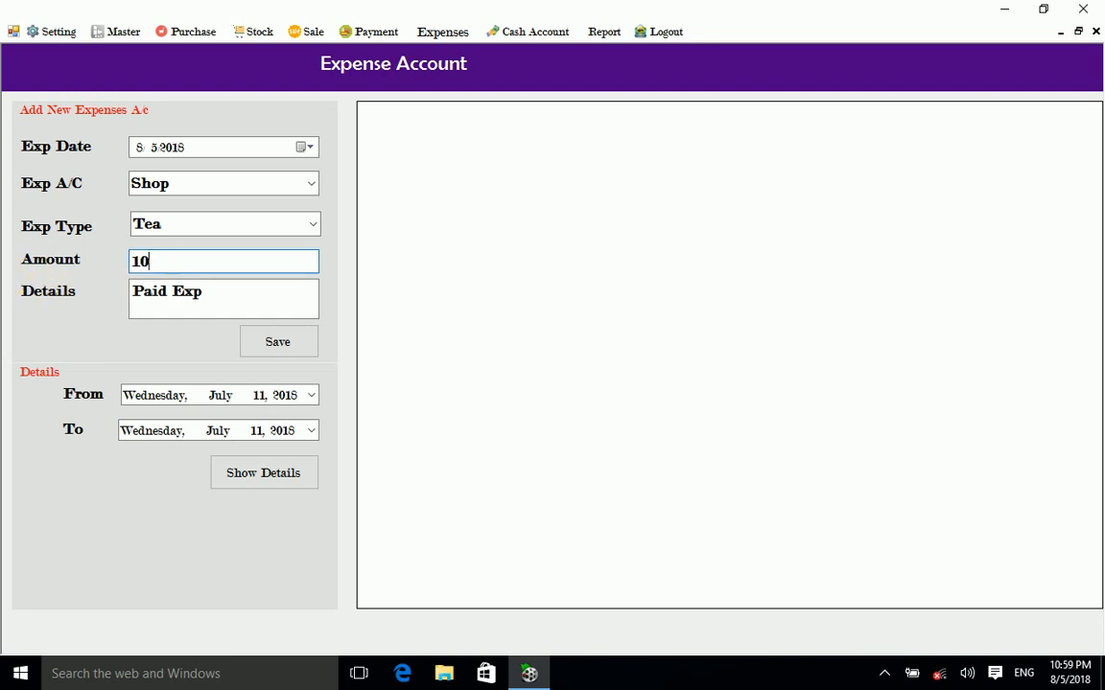
pyautogui.click(272, 346)
pyautogui.click(590, 392)
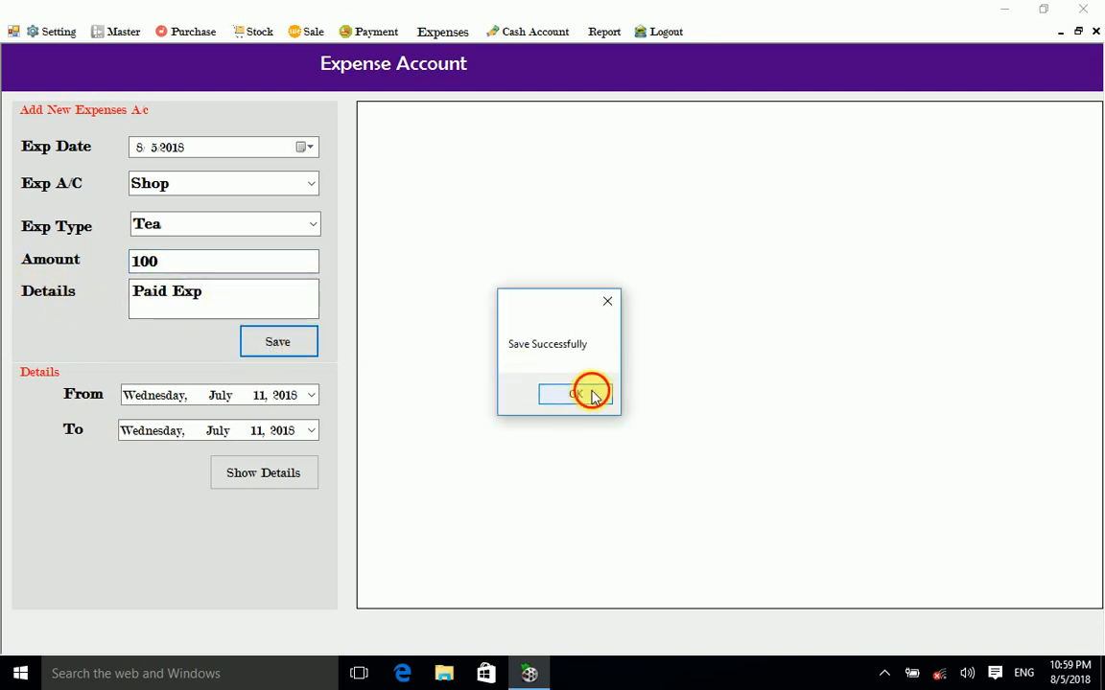
pyautogui.click(1096, 31)
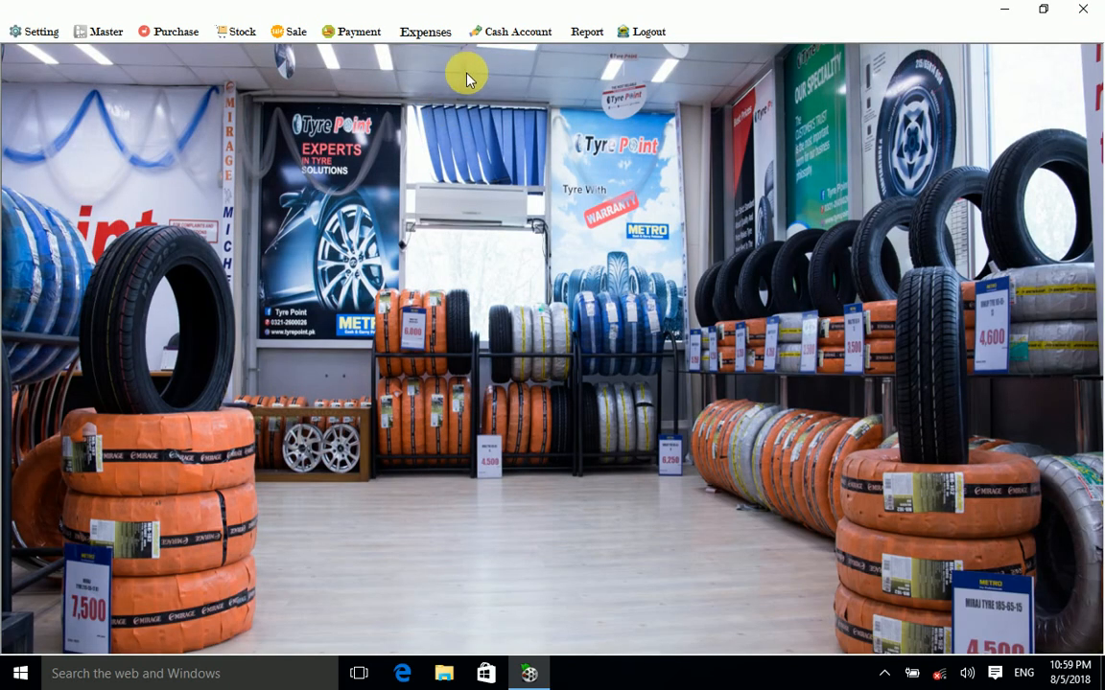
# Step: Reopen Expenses with account Shop and type Abc and show the expense records
pyautogui.click(436, 36)
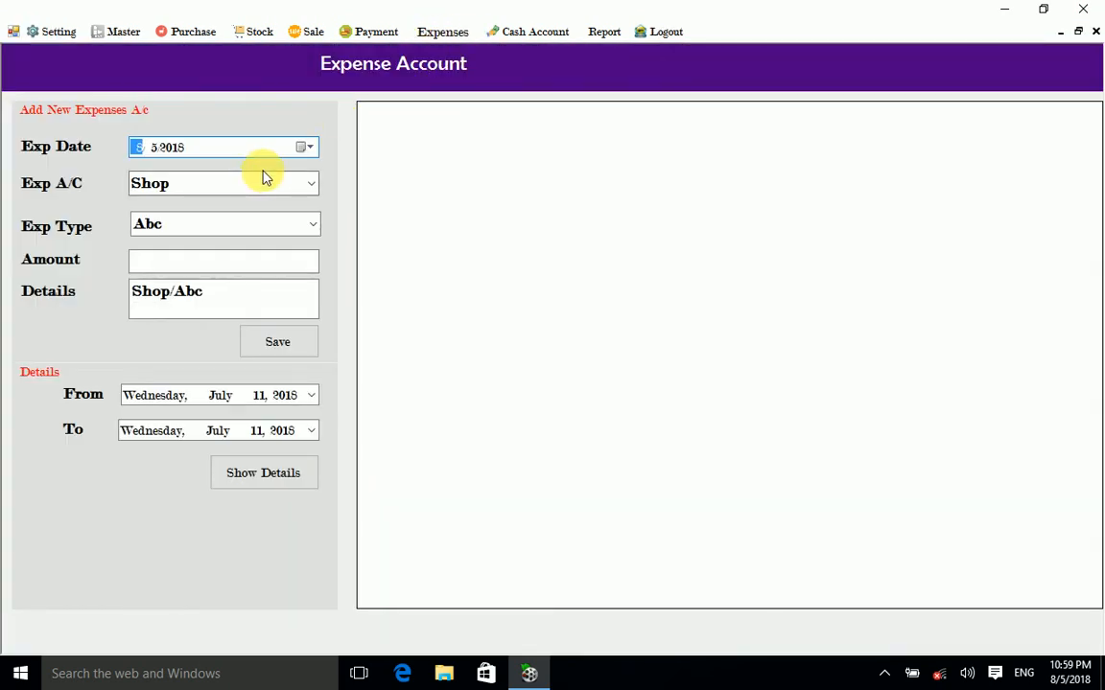
pyautogui.click(307, 184)
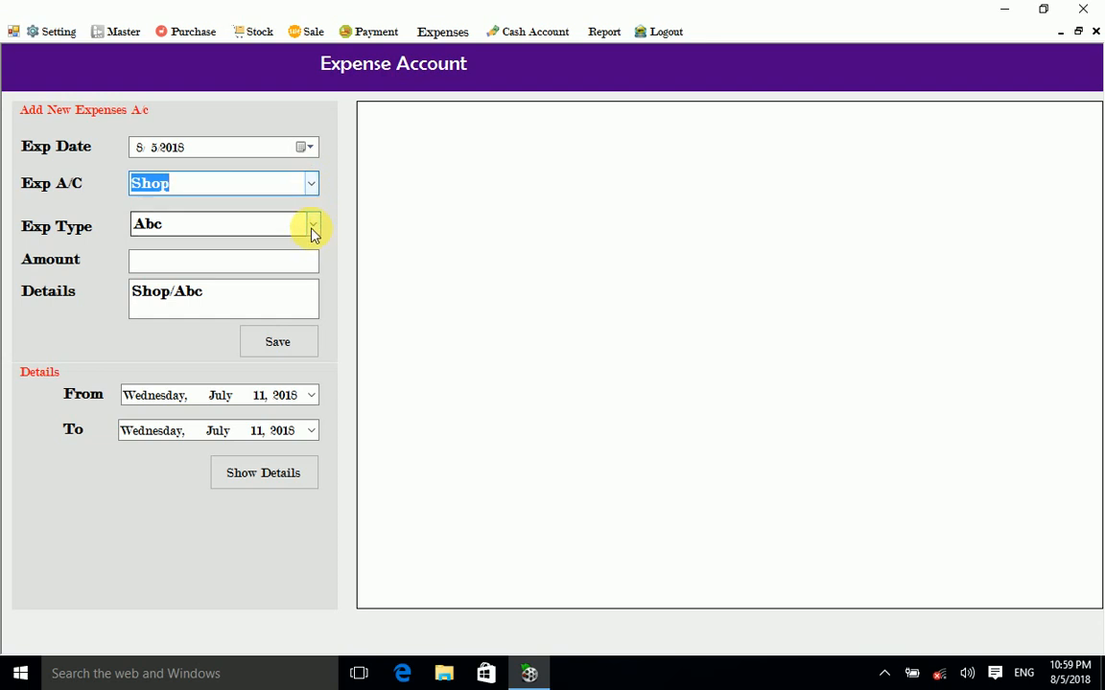
pyautogui.click(312, 228)
pyautogui.click(312, 228)
pyautogui.click(311, 228)
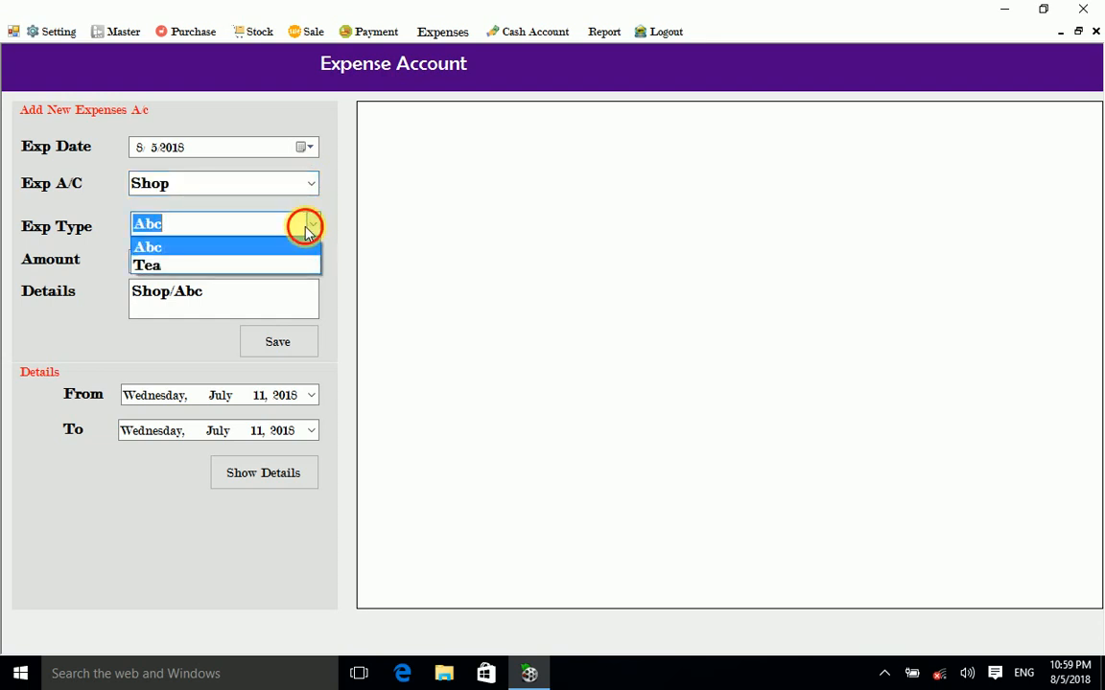
pyautogui.click(309, 230)
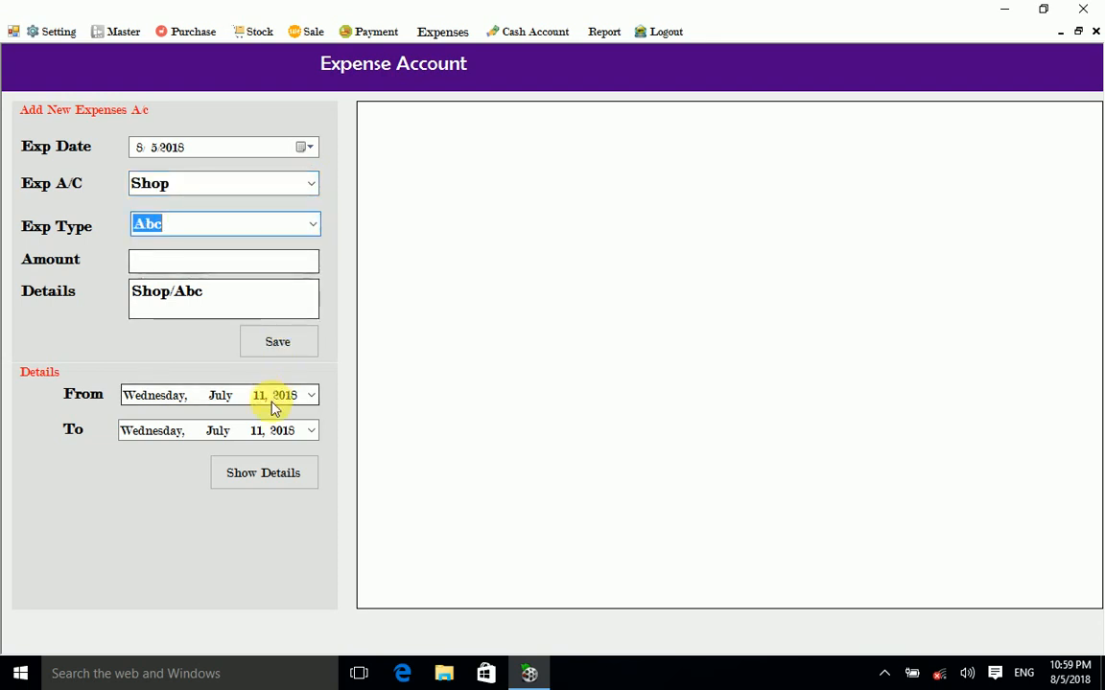
pyautogui.click(312, 186)
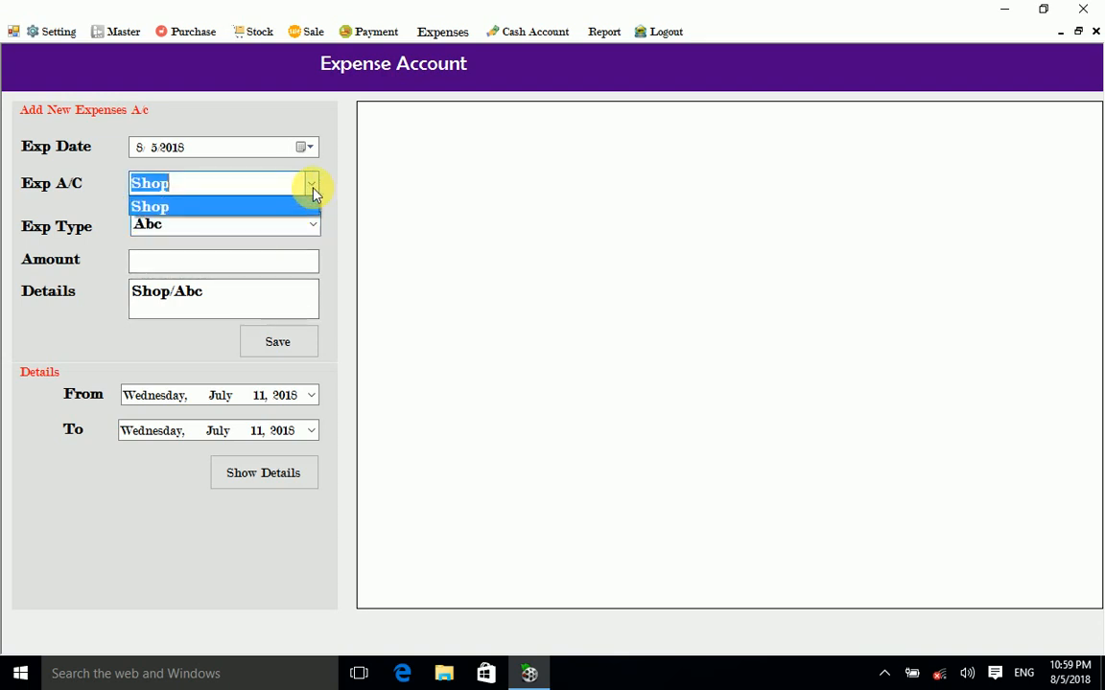
pyautogui.click(312, 188)
pyautogui.click(298, 470)
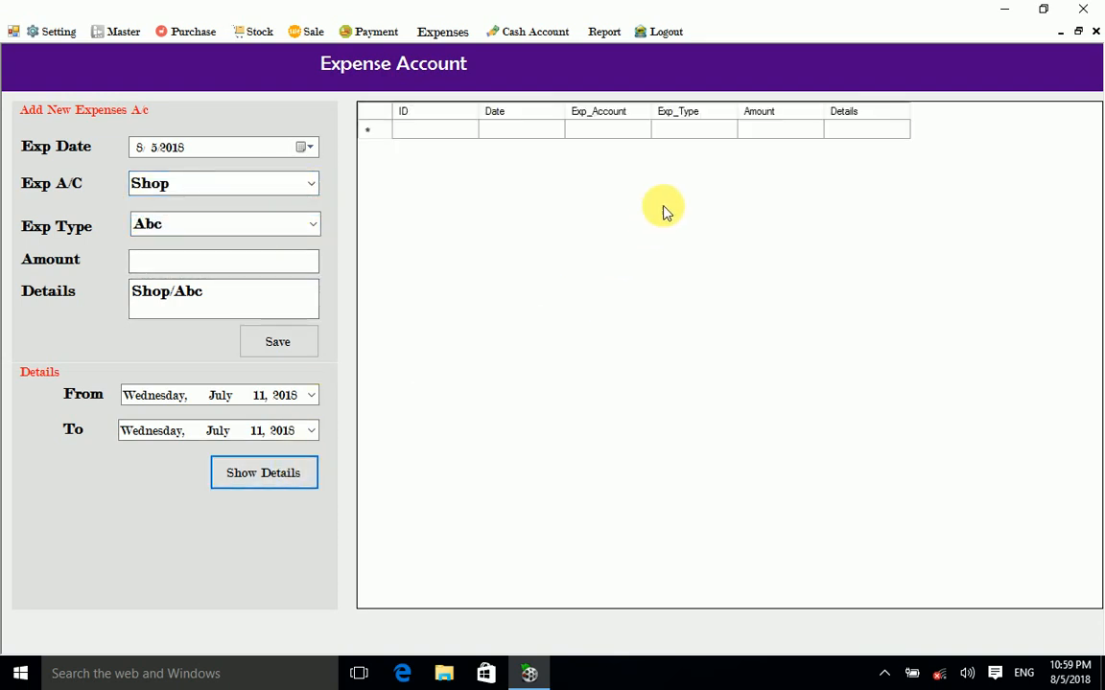
# Step: List Shop expenses of type Tea from 5 August 2018 to today
pyautogui.click(312, 184)
pyautogui.click(254, 209)
pyautogui.click(309, 228)
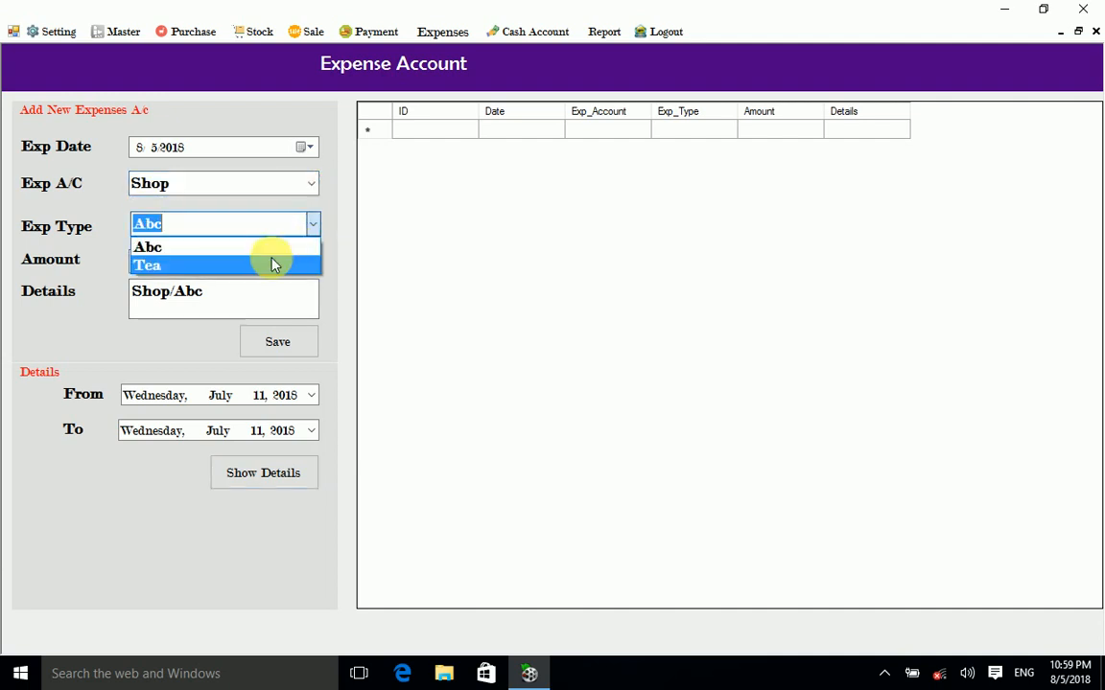
pyautogui.click(273, 262)
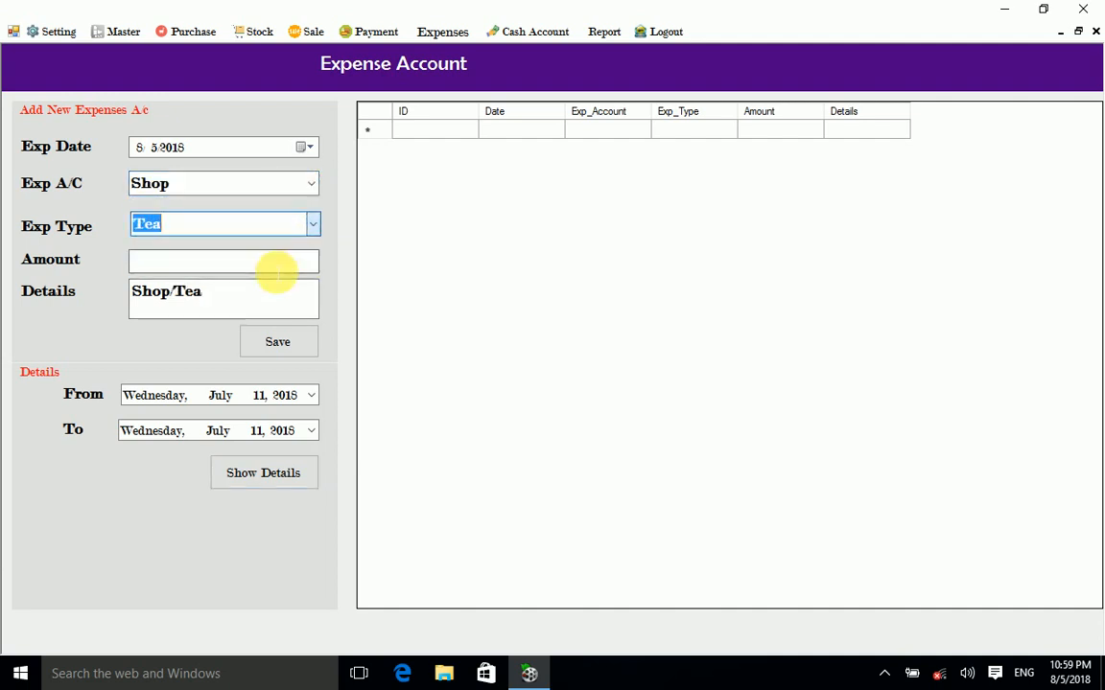
pyautogui.click(311, 395)
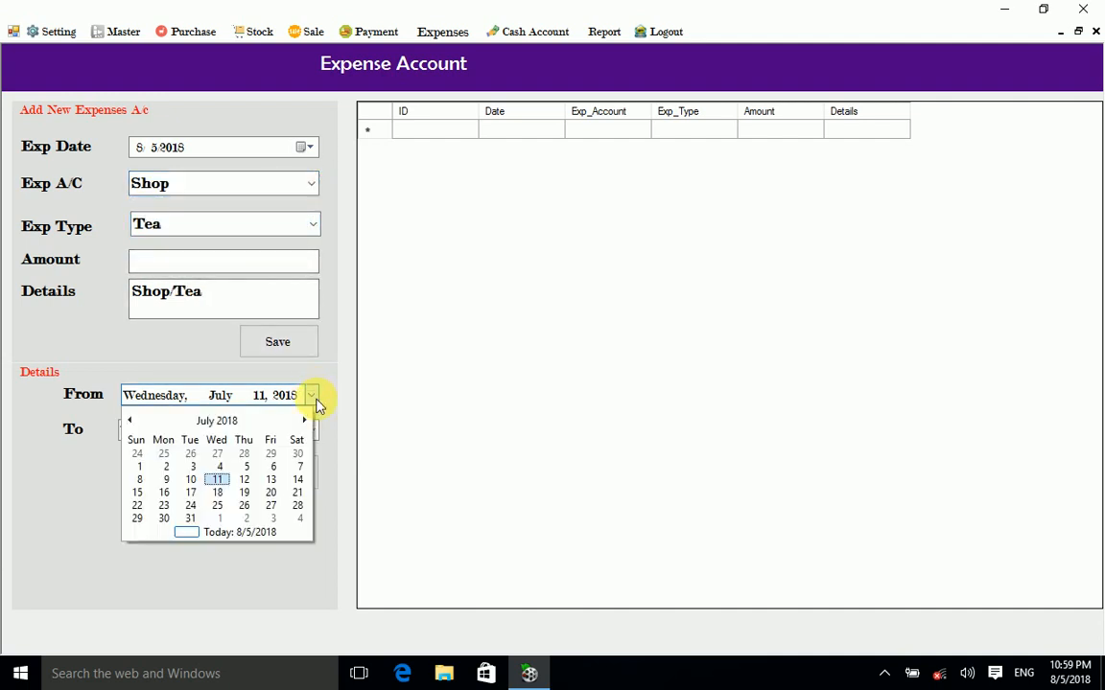
pyautogui.click(215, 533)
pyautogui.click(312, 432)
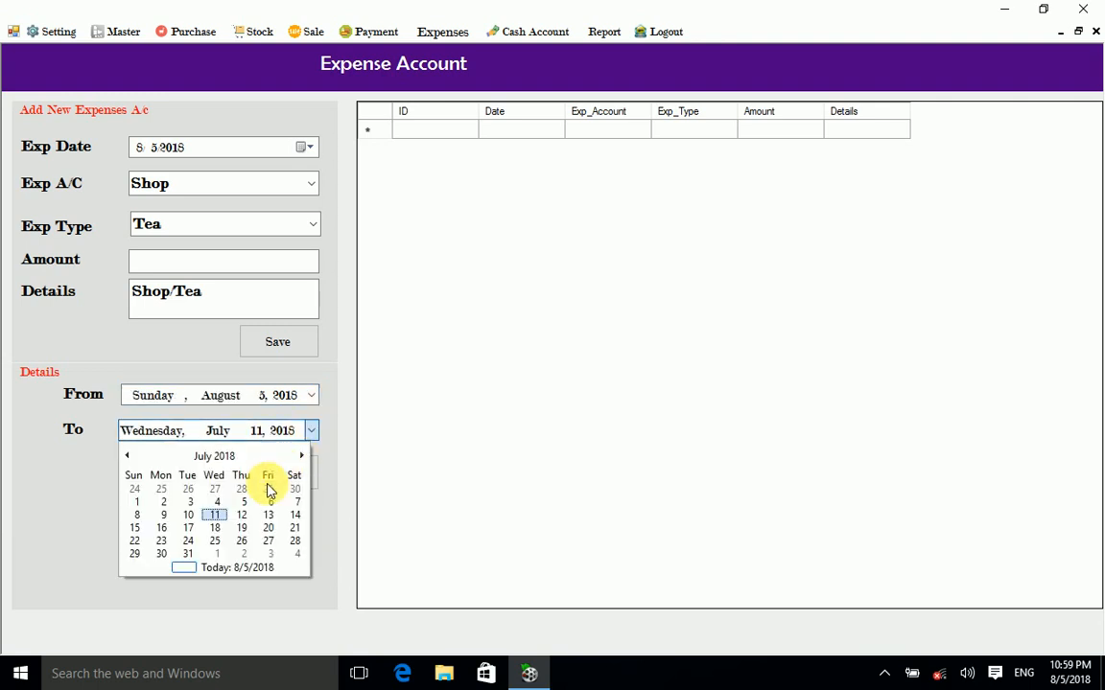
pyautogui.click(222, 568)
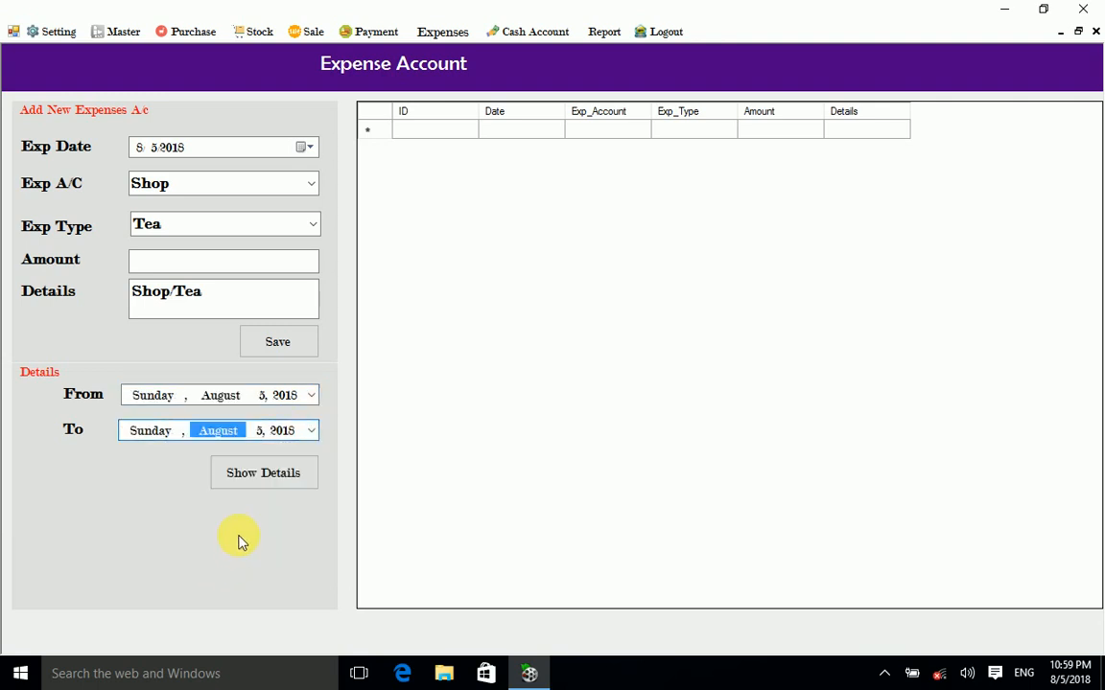
pyautogui.click(239, 480)
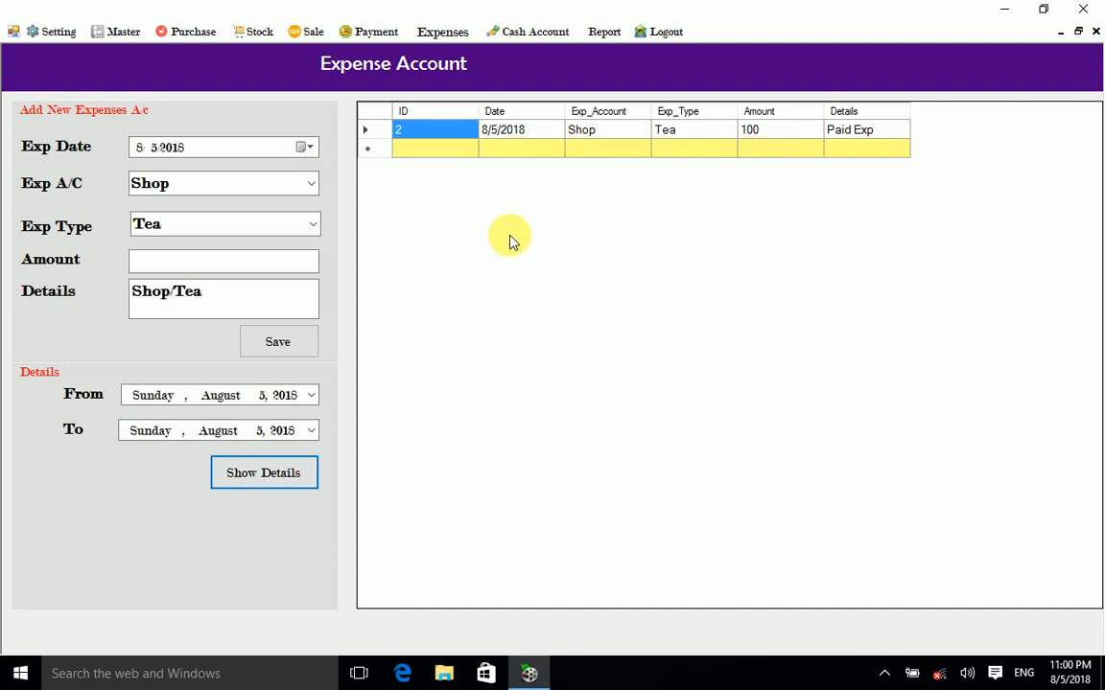
# Step: Switch the type to Abc to list the 1000 Paid Exp entry, then close the form
pyautogui.click(312, 226)
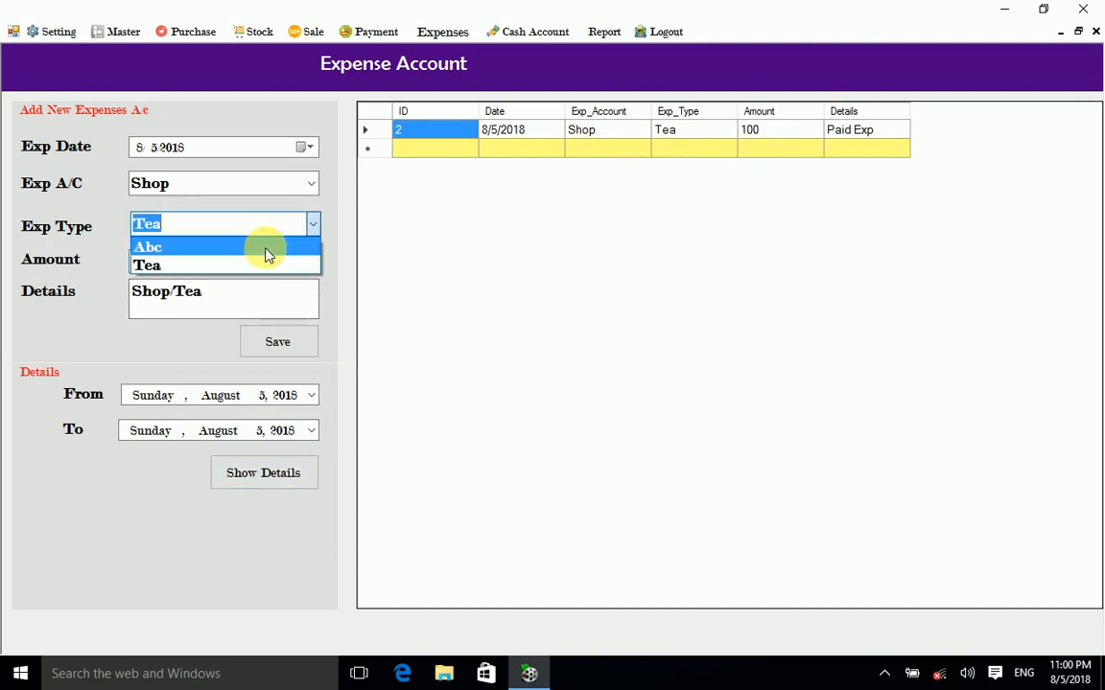
pyautogui.click(266, 247)
pyautogui.click(269, 479)
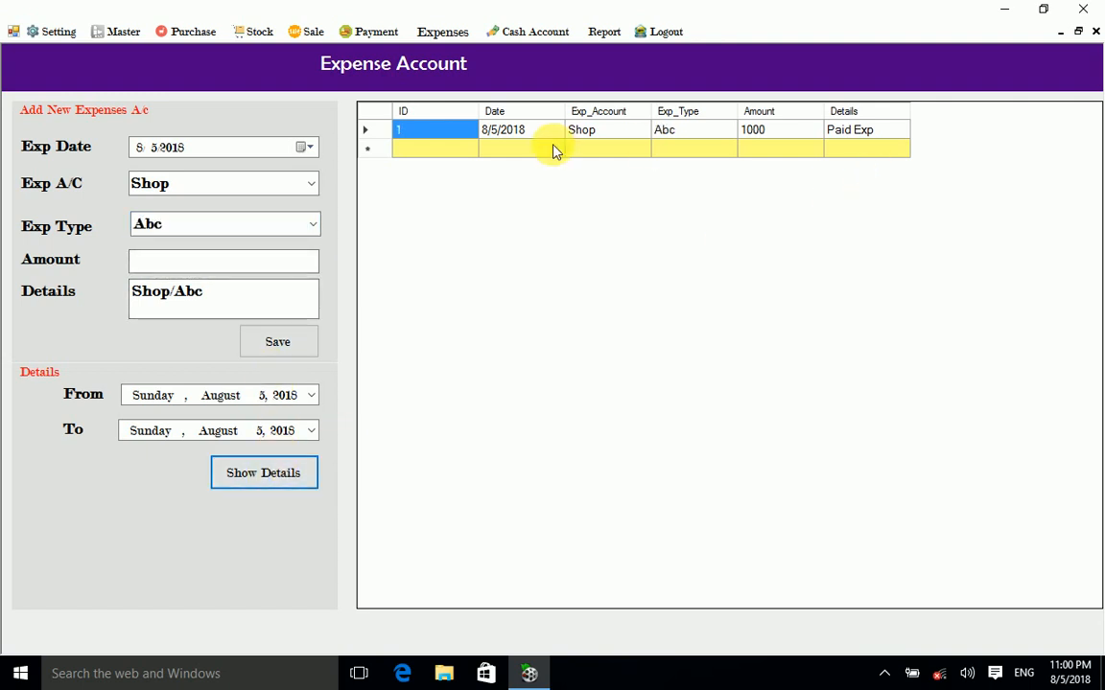
pyautogui.click(266, 480)
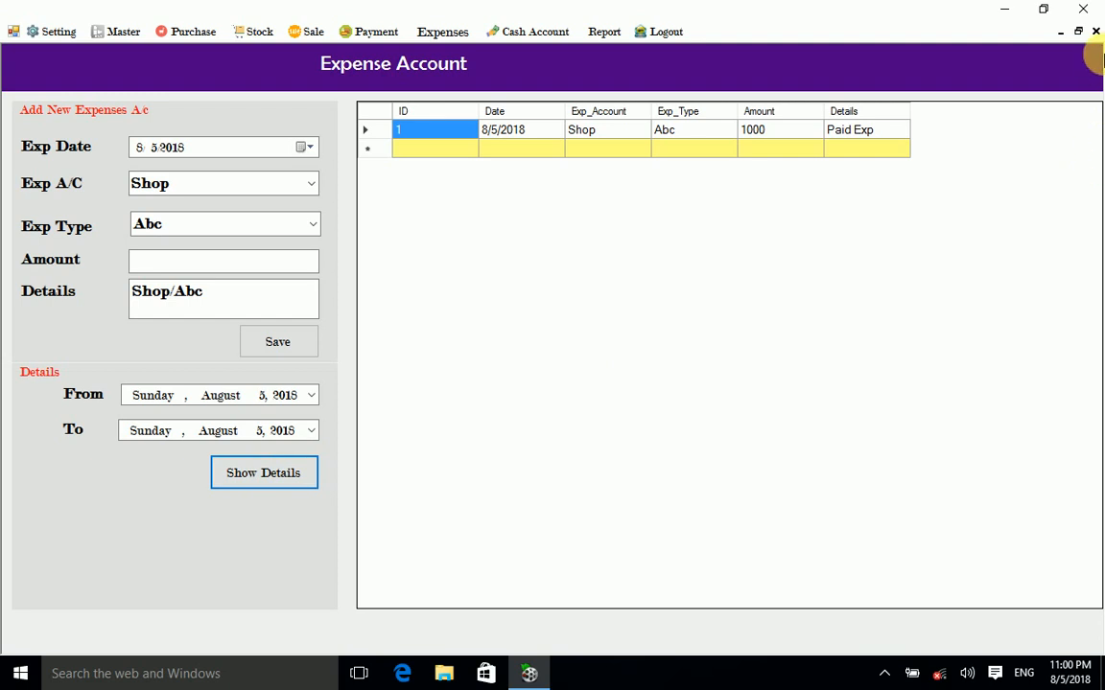
pyautogui.click(1096, 31)
# Step: Show account 1's cash ledger with Paid Exp credits 1000 and 100, balance 5900, then close it
pyautogui.click(338, 31)
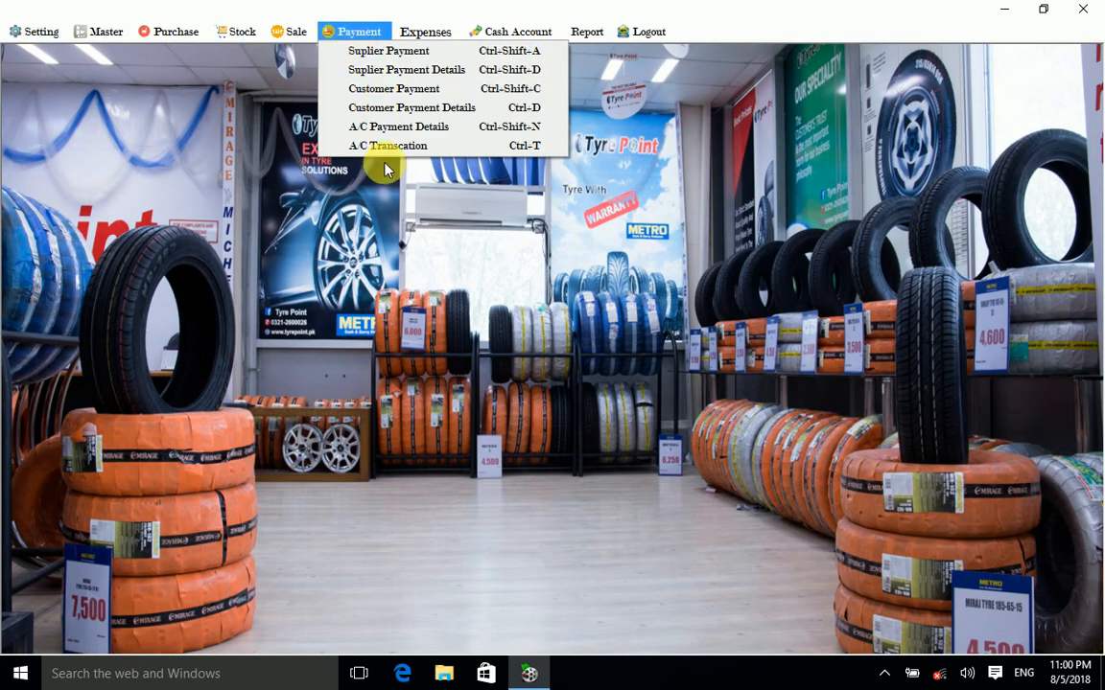
pyautogui.click(395, 126)
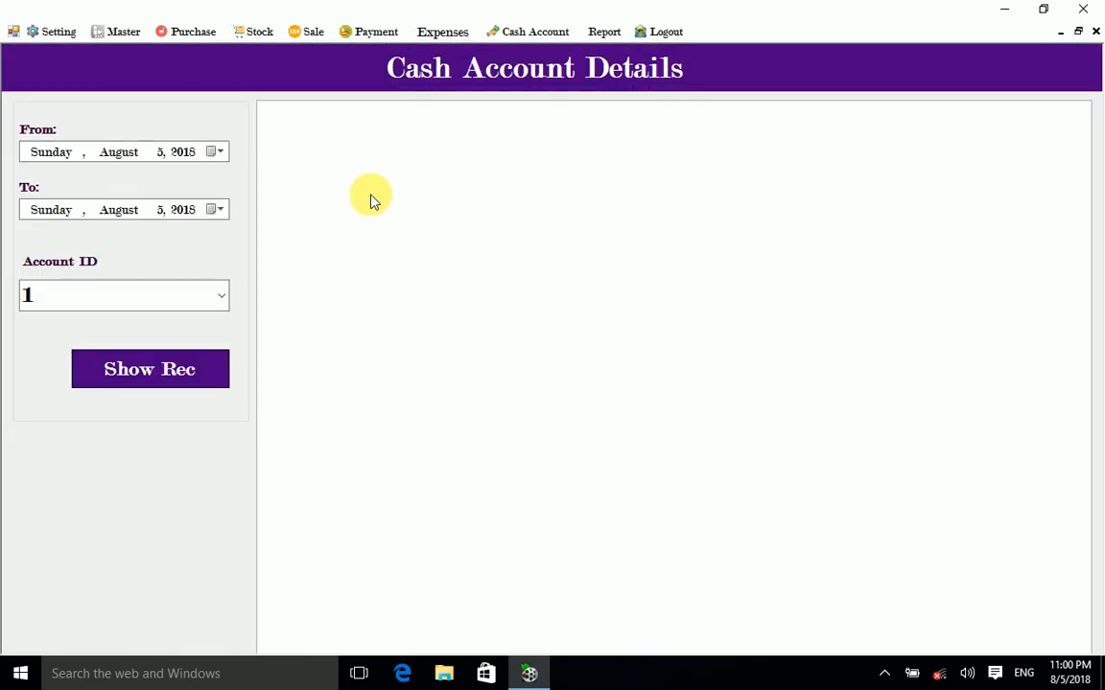
pyautogui.click(182, 374)
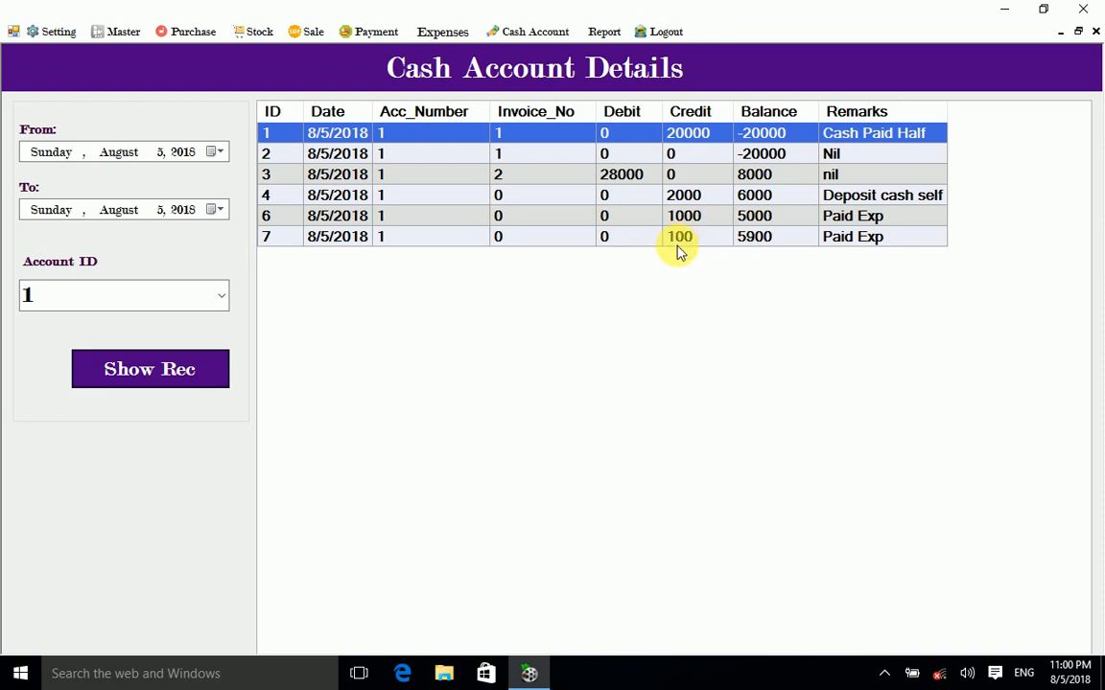
pyautogui.click(1096, 30)
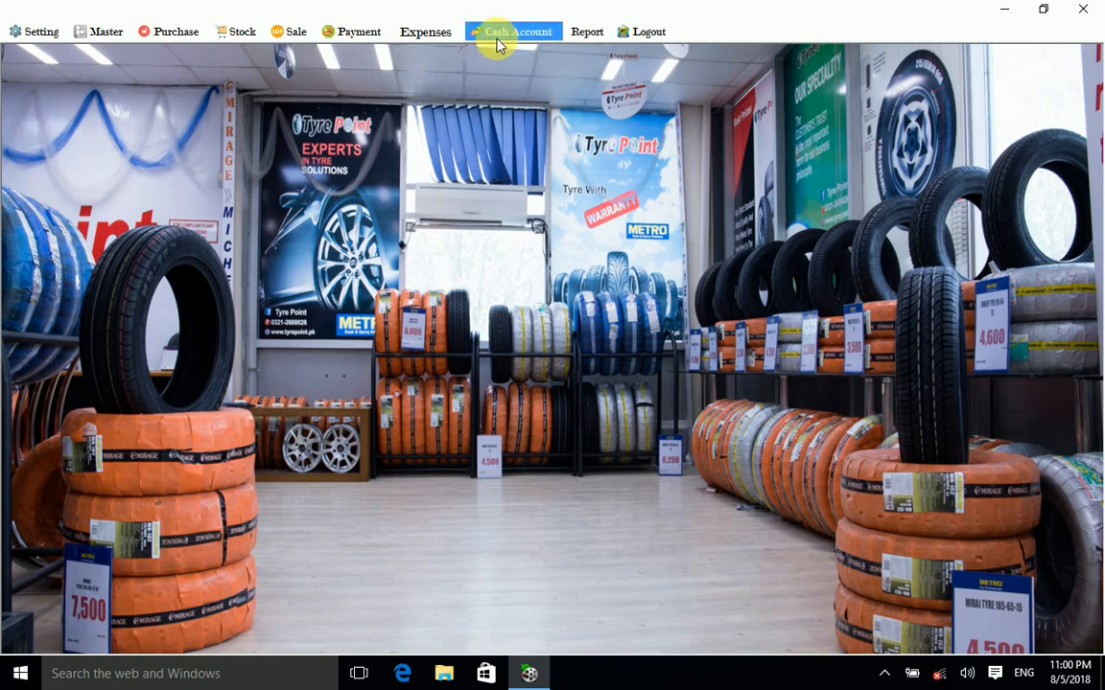
# Step: View the full-screen Stock List (Bridgestone 10, General 5), select the General row, and close Stock Details
pyautogui.click(230, 33)
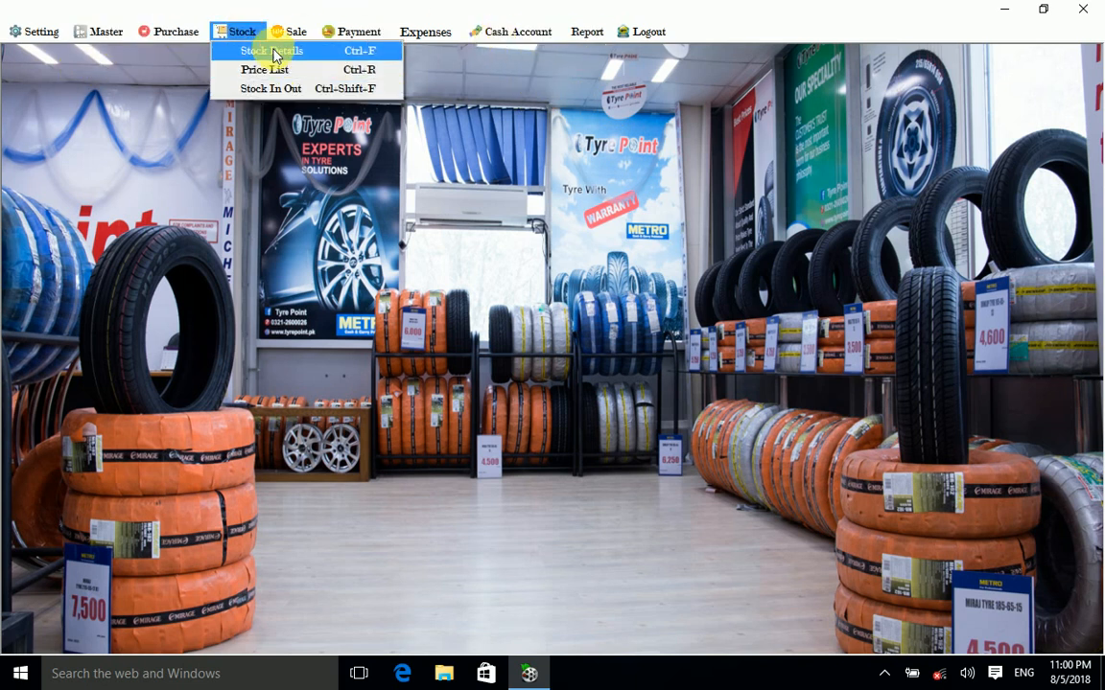
pyautogui.click(275, 53)
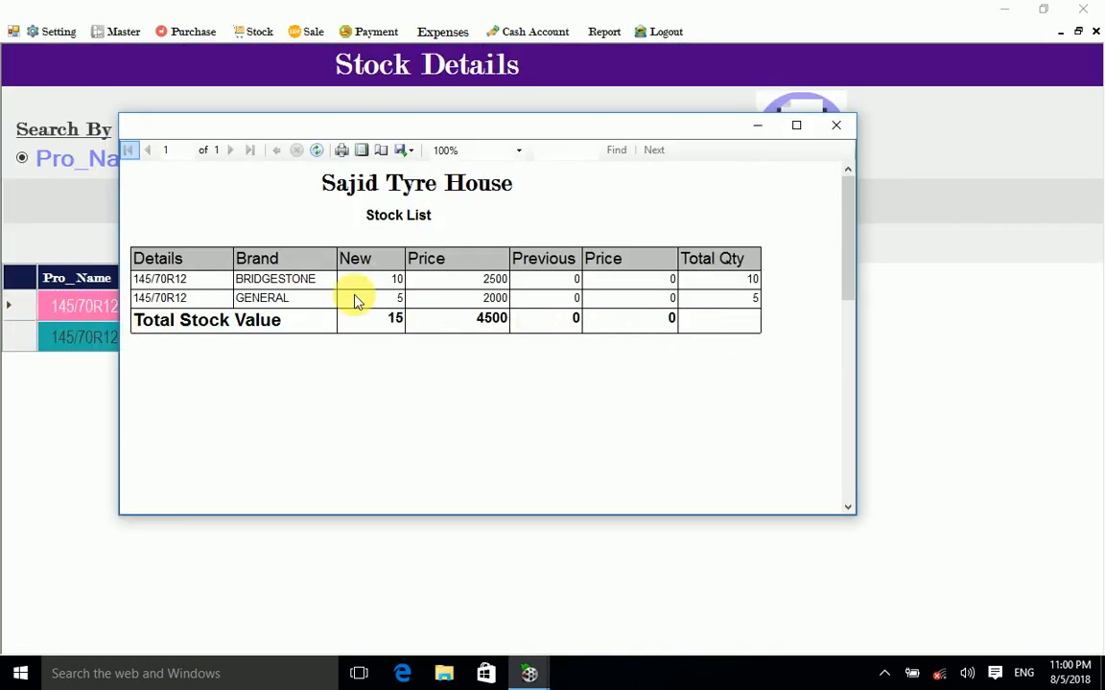
pyautogui.click(797, 125)
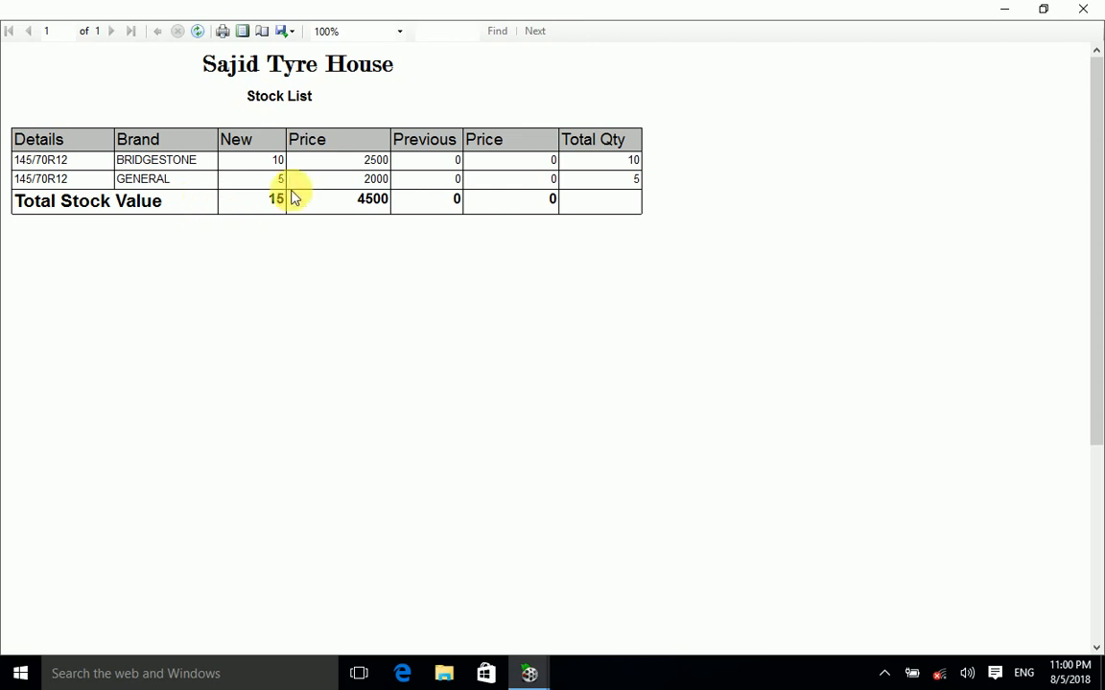
pyautogui.click(1083, 9)
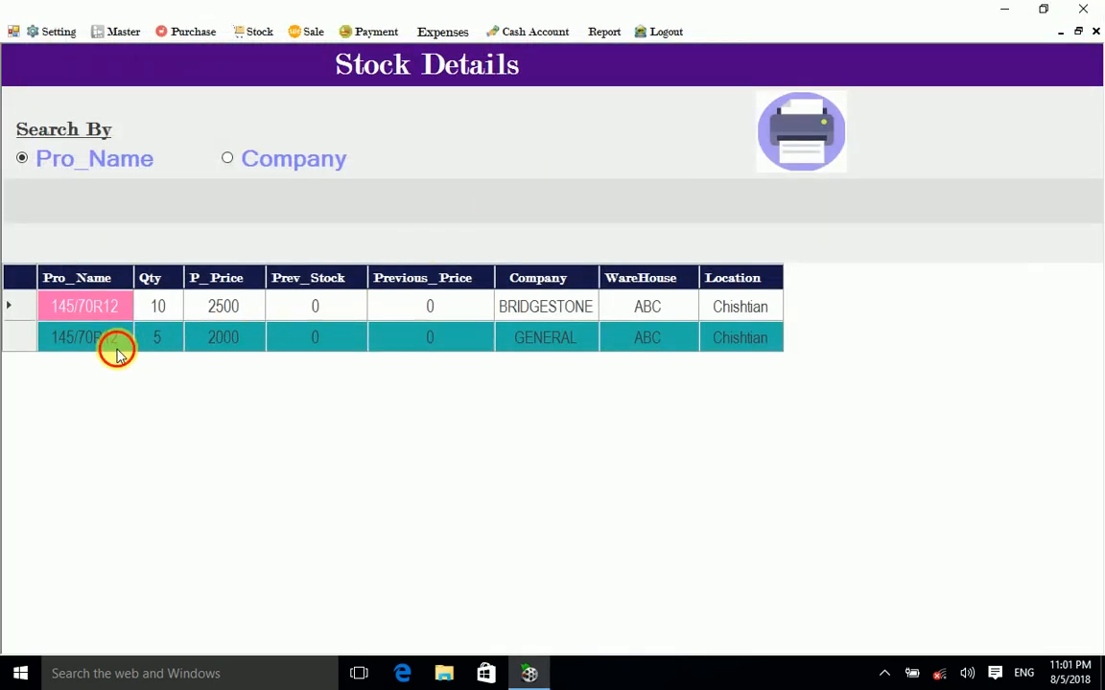
pyautogui.click(91, 341)
pyautogui.click(20, 343)
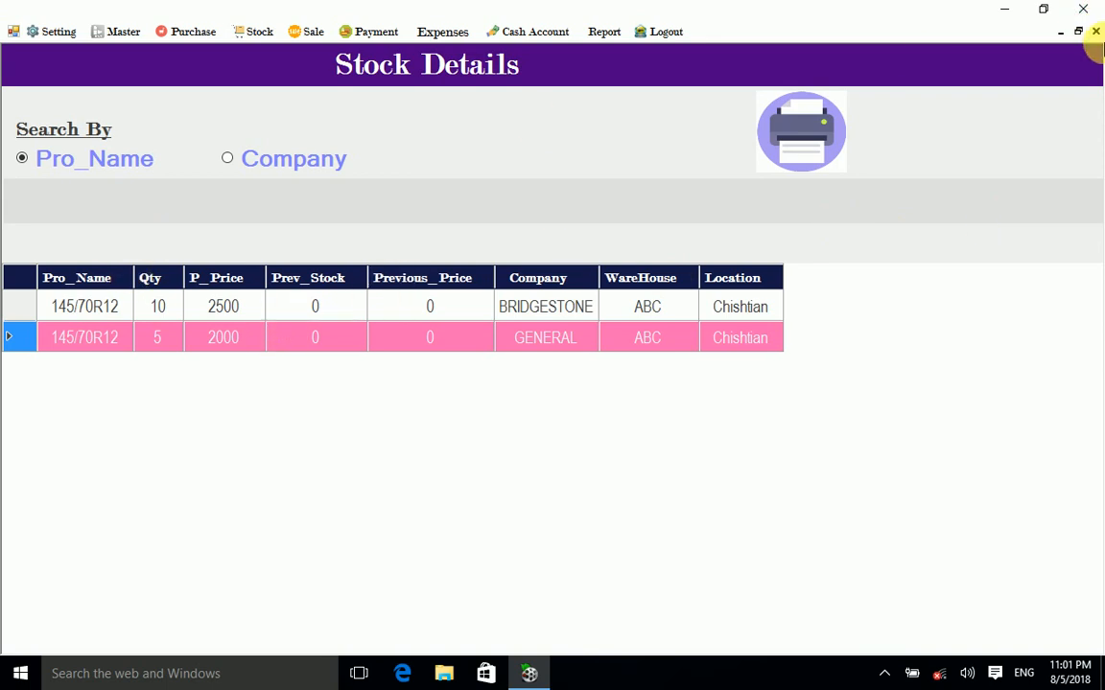
pyautogui.click(1096, 30)
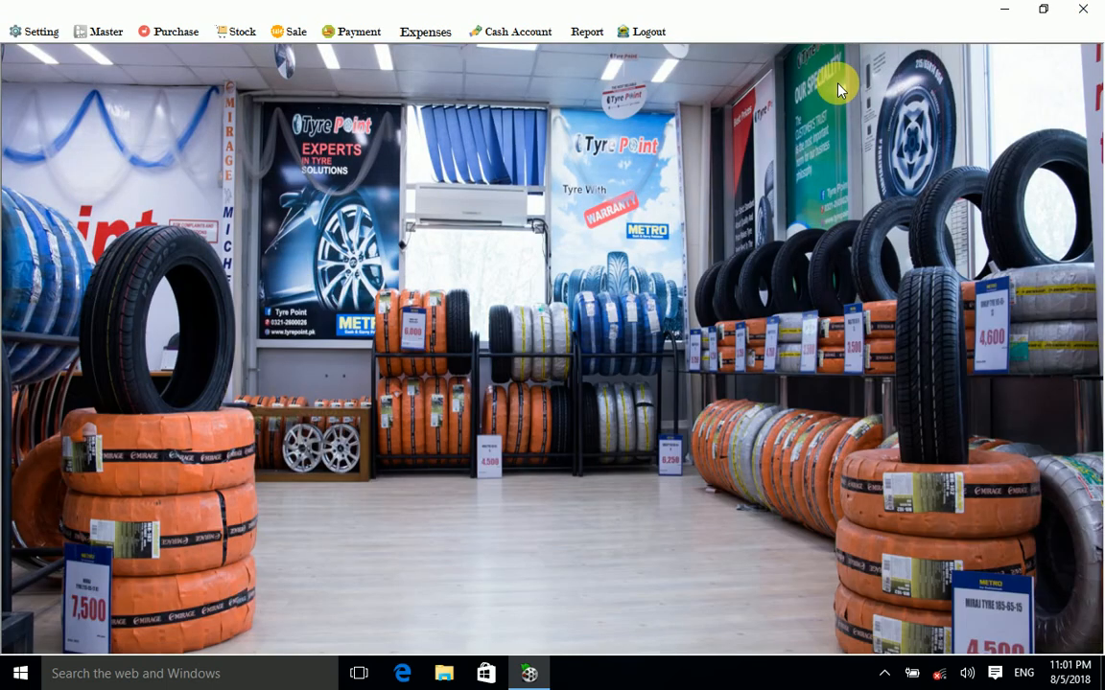
# Step: View the single-account login user list under Setting > Create User Logins, then close it
pyautogui.click(48, 41)
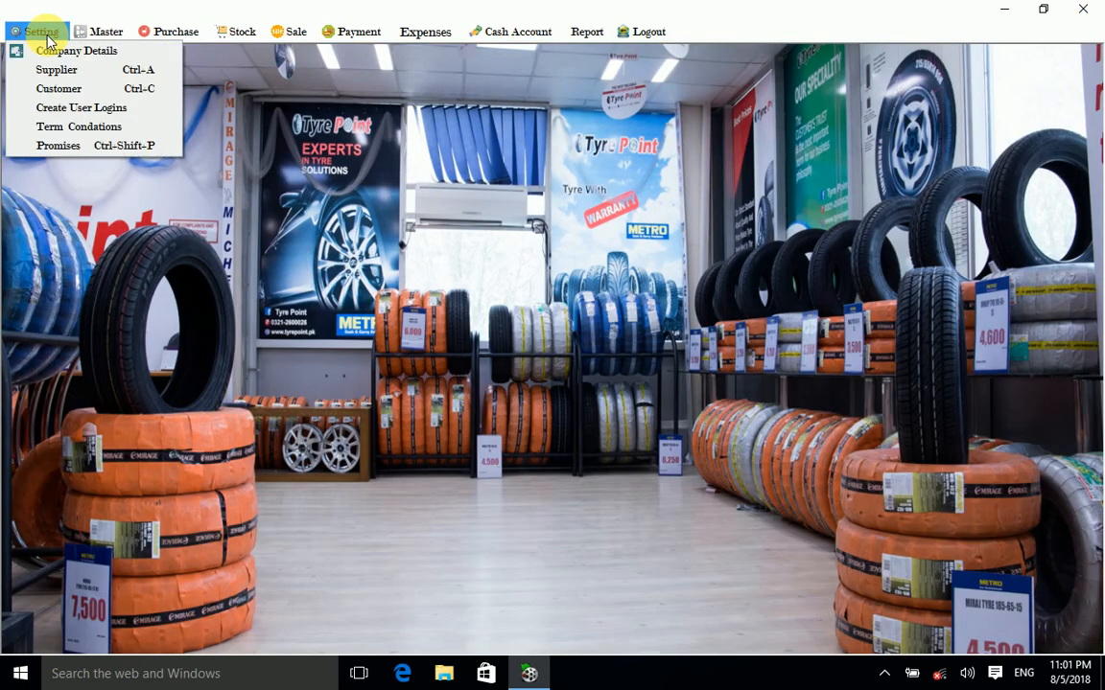
pyautogui.click(53, 105)
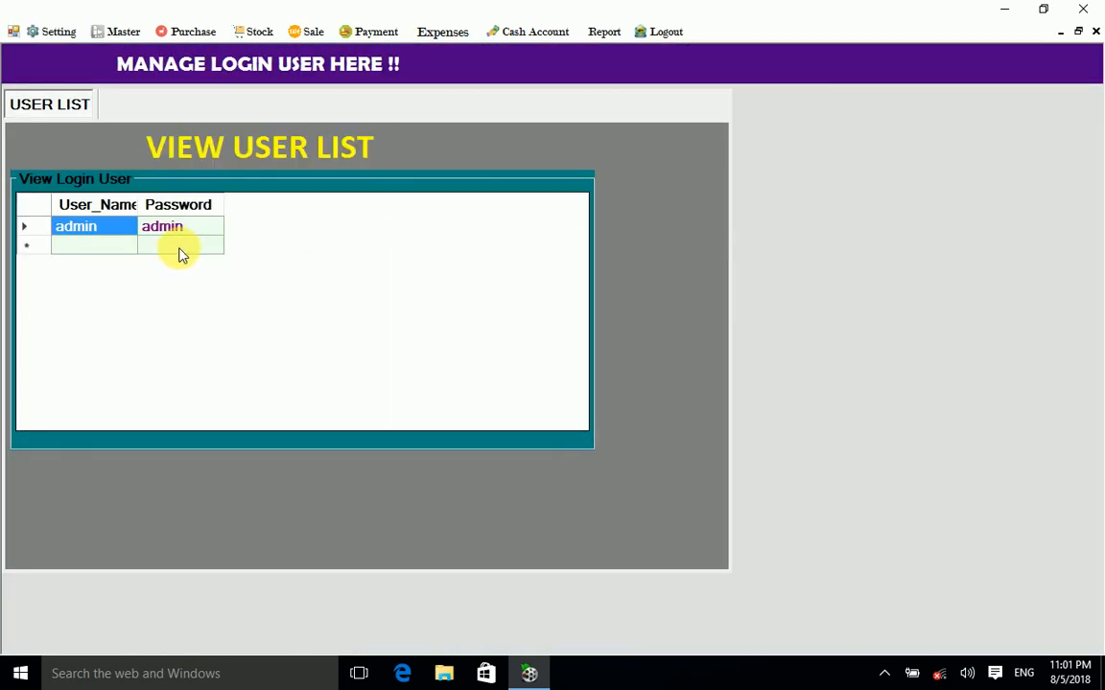
pyautogui.click(1097, 35)
pyautogui.click(37, 32)
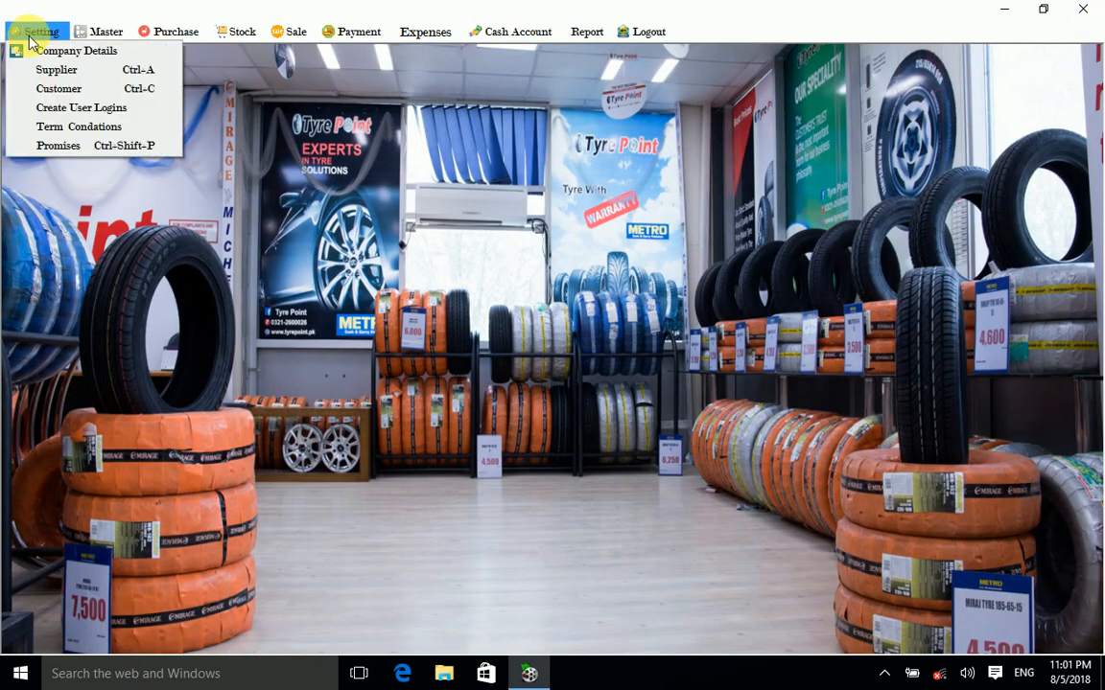
# Step: Review the Promises due list, one customer owing 11500 and no suppliers, twice, closing it each time
pyautogui.click(84, 150)
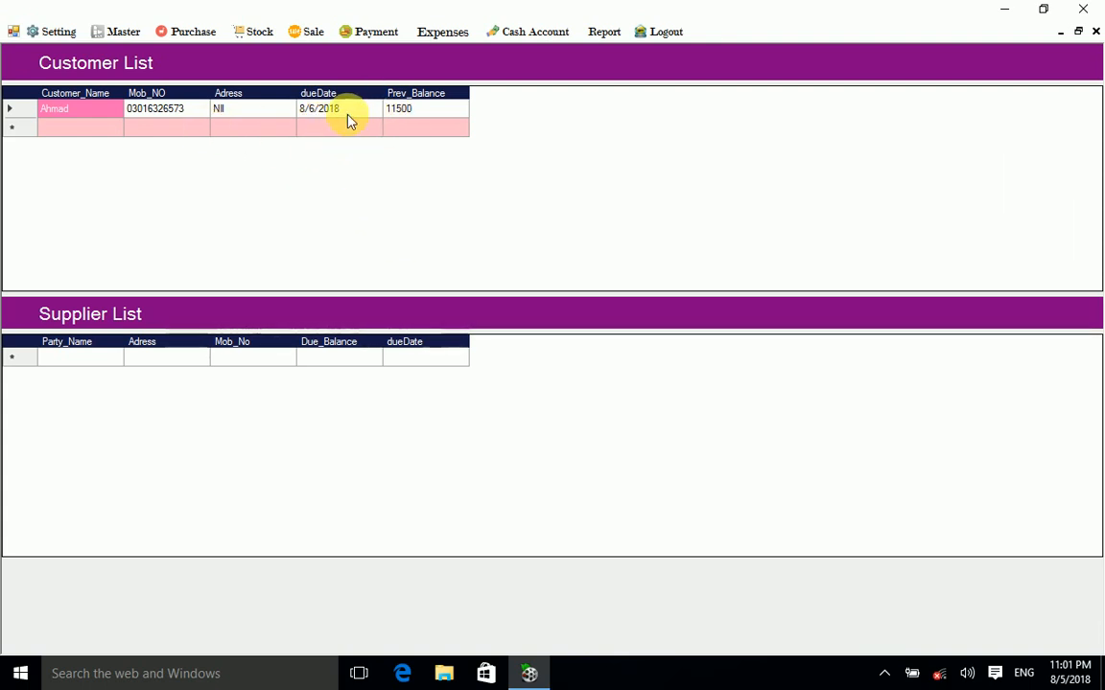
pyautogui.click(17, 106)
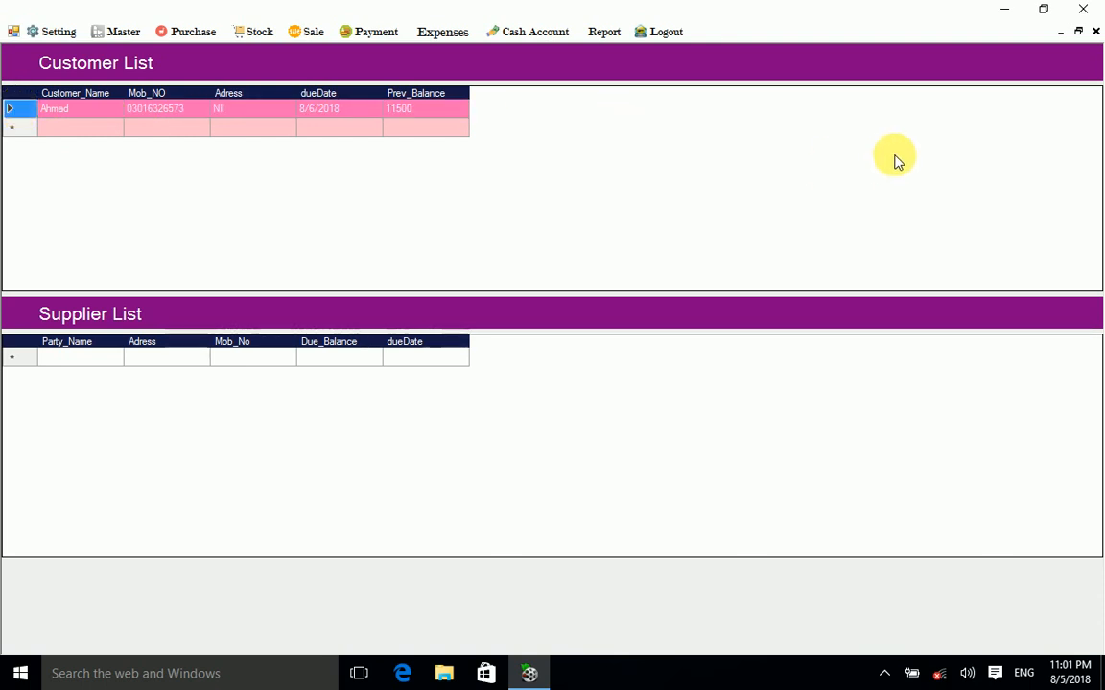
pyautogui.click(1094, 32)
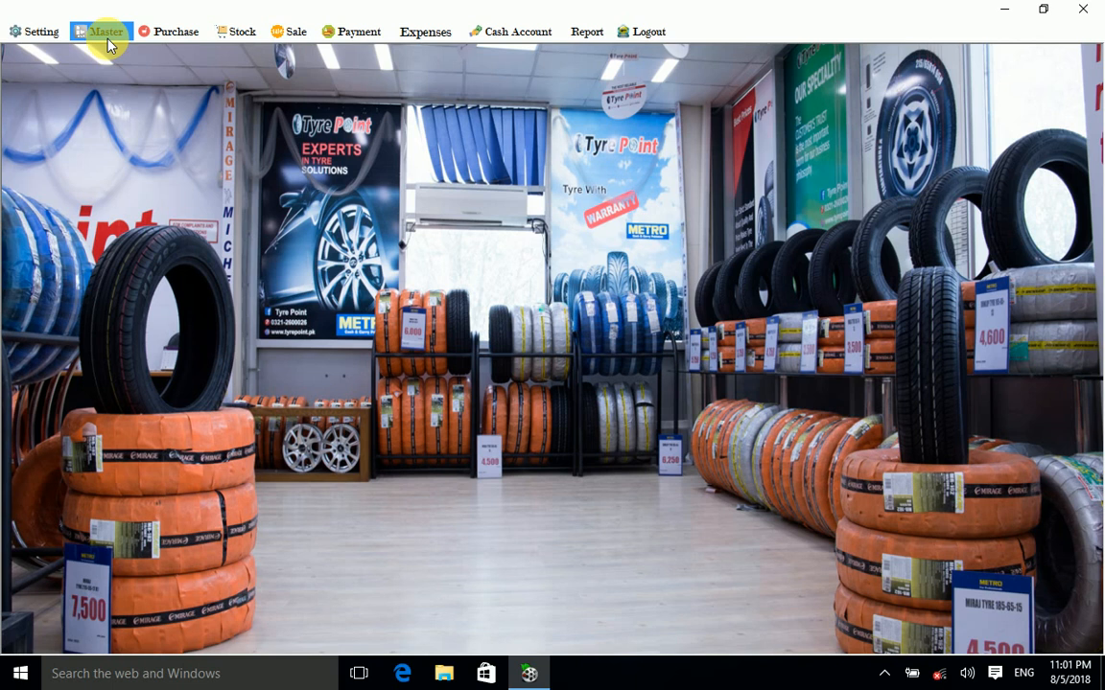
pyautogui.click(43, 30)
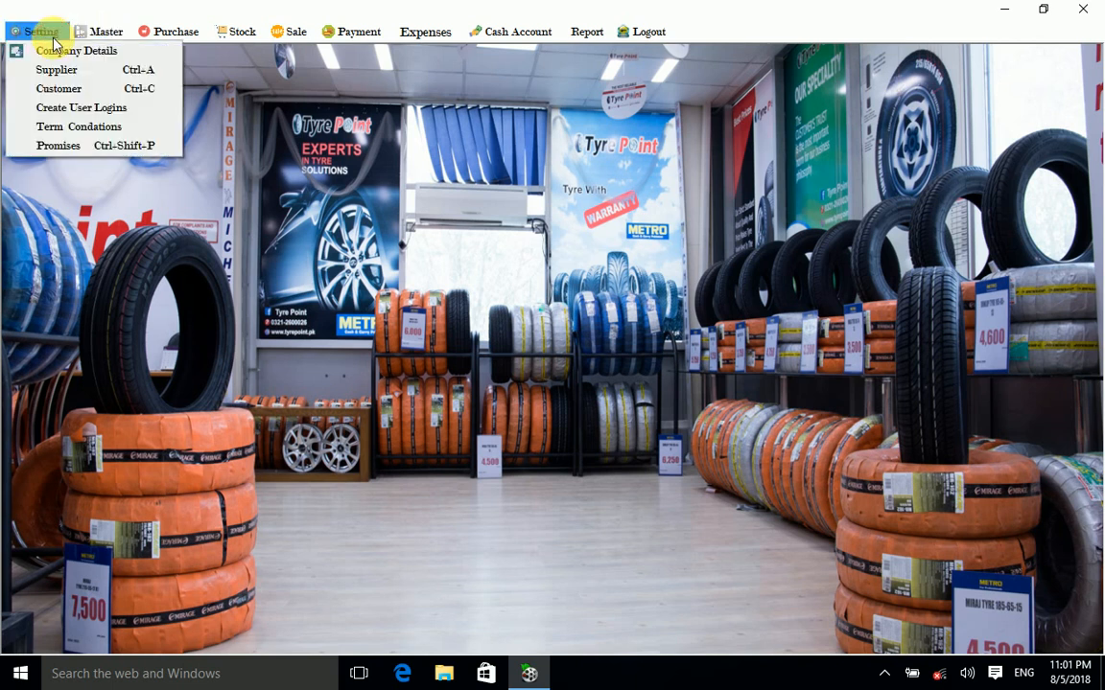
pyautogui.click(51, 145)
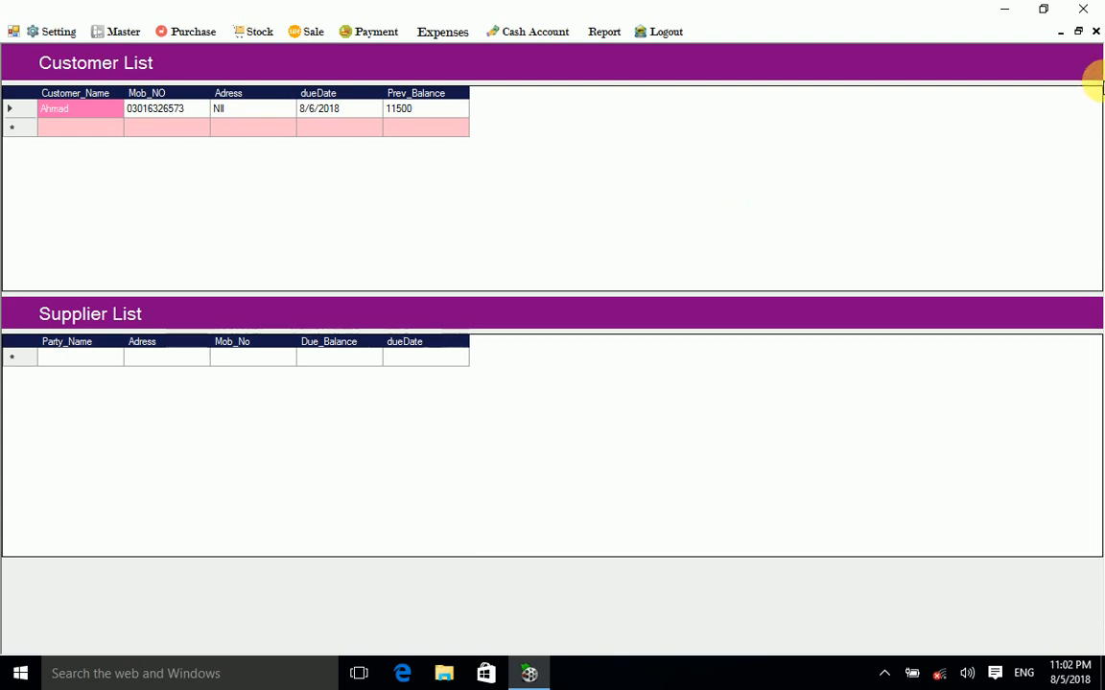
pyautogui.click(1096, 31)
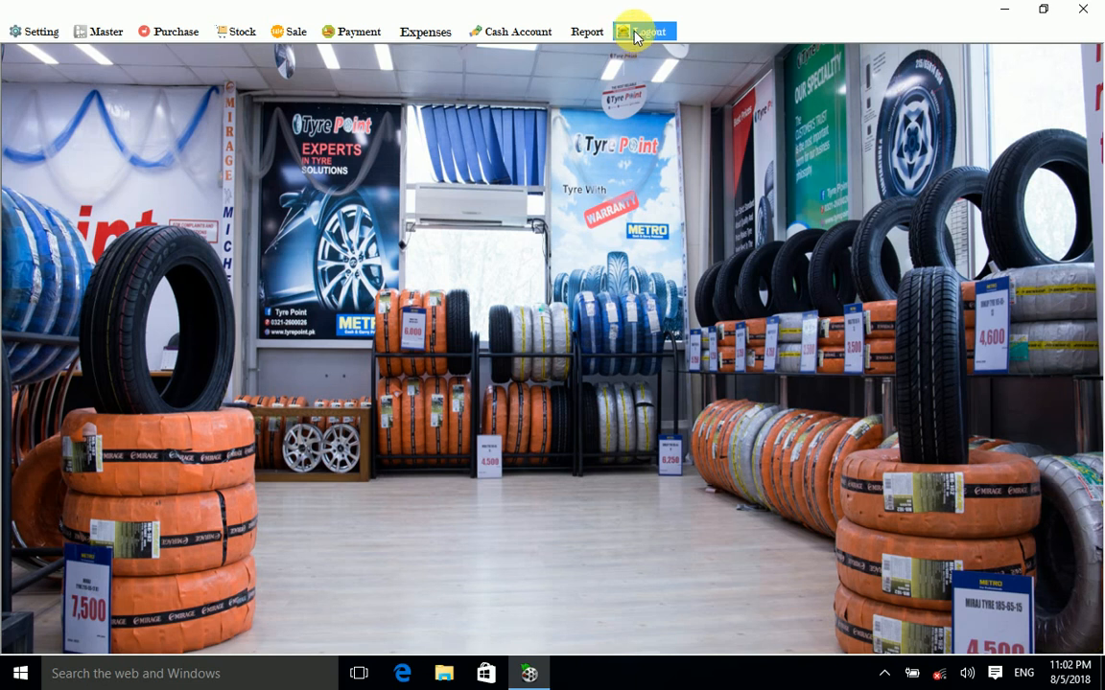
# Step: Log out and acknowledge the 'Thankyou for using me...' message to exit Tyre Point
pyautogui.click(635, 34)
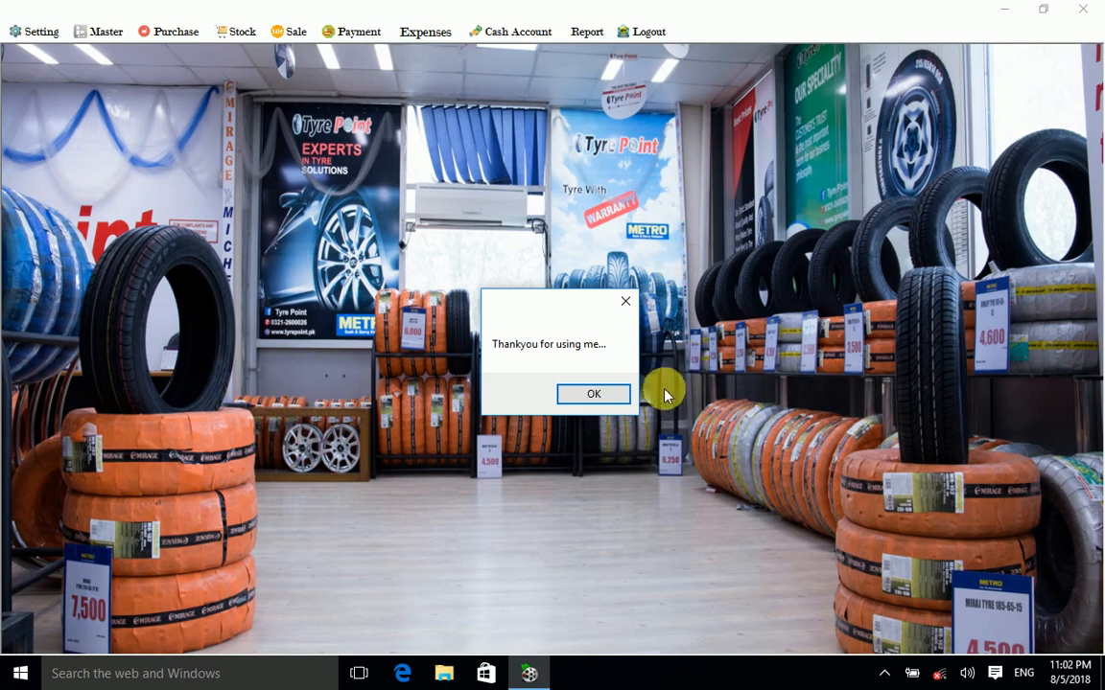
pyautogui.click(591, 396)
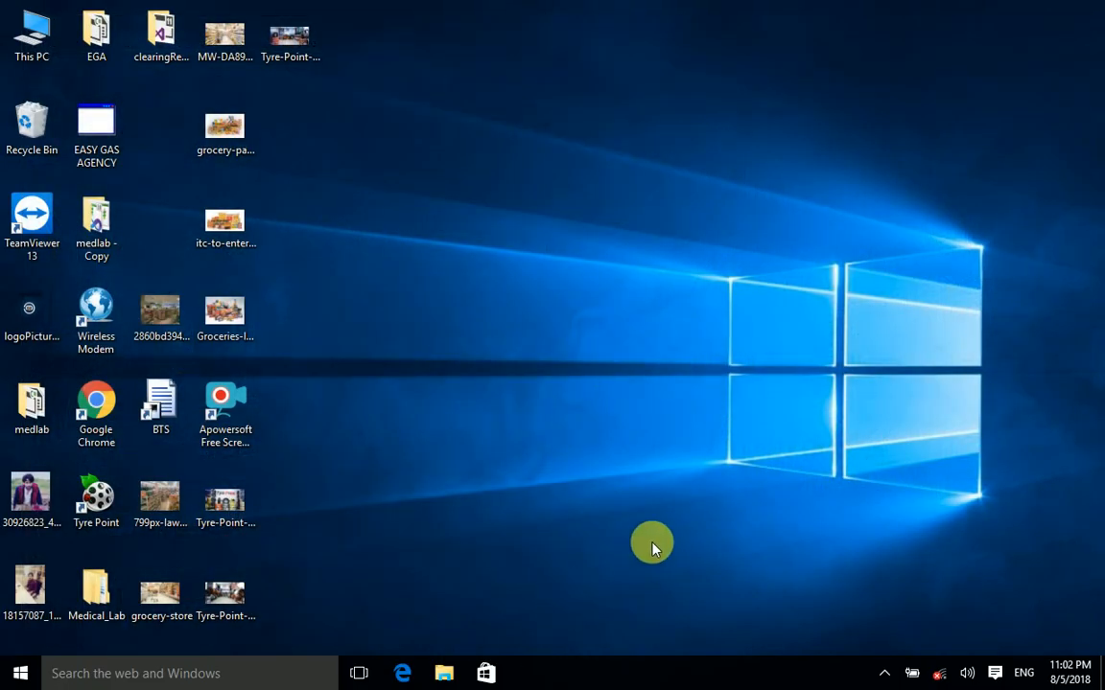
pyautogui.moveTo(650, 545)
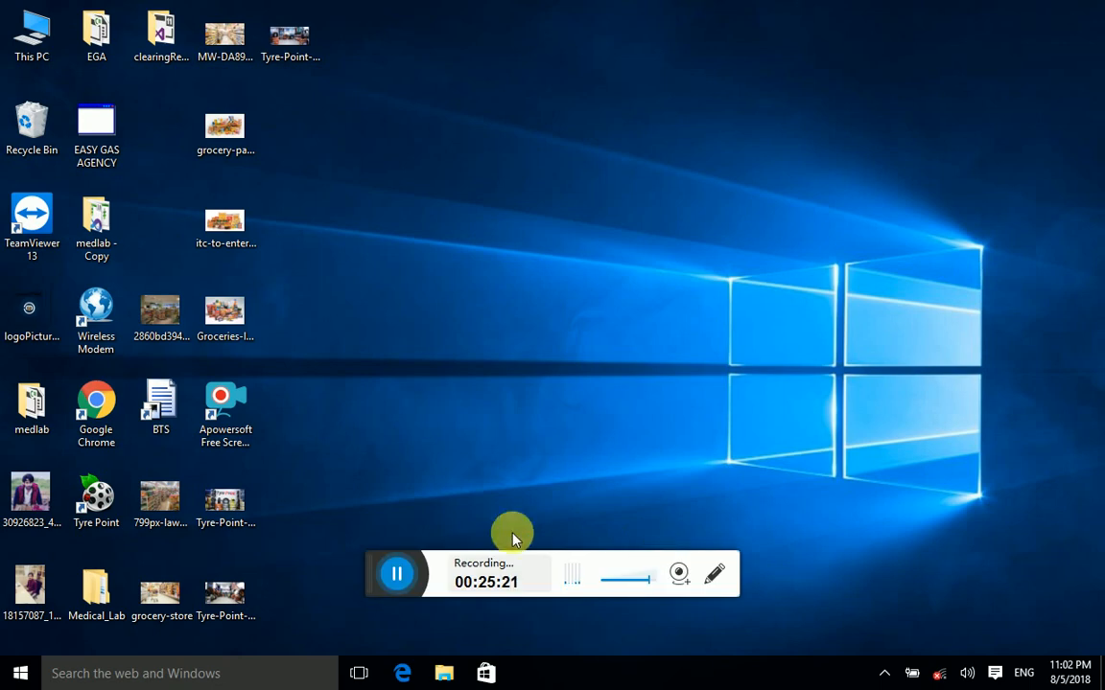